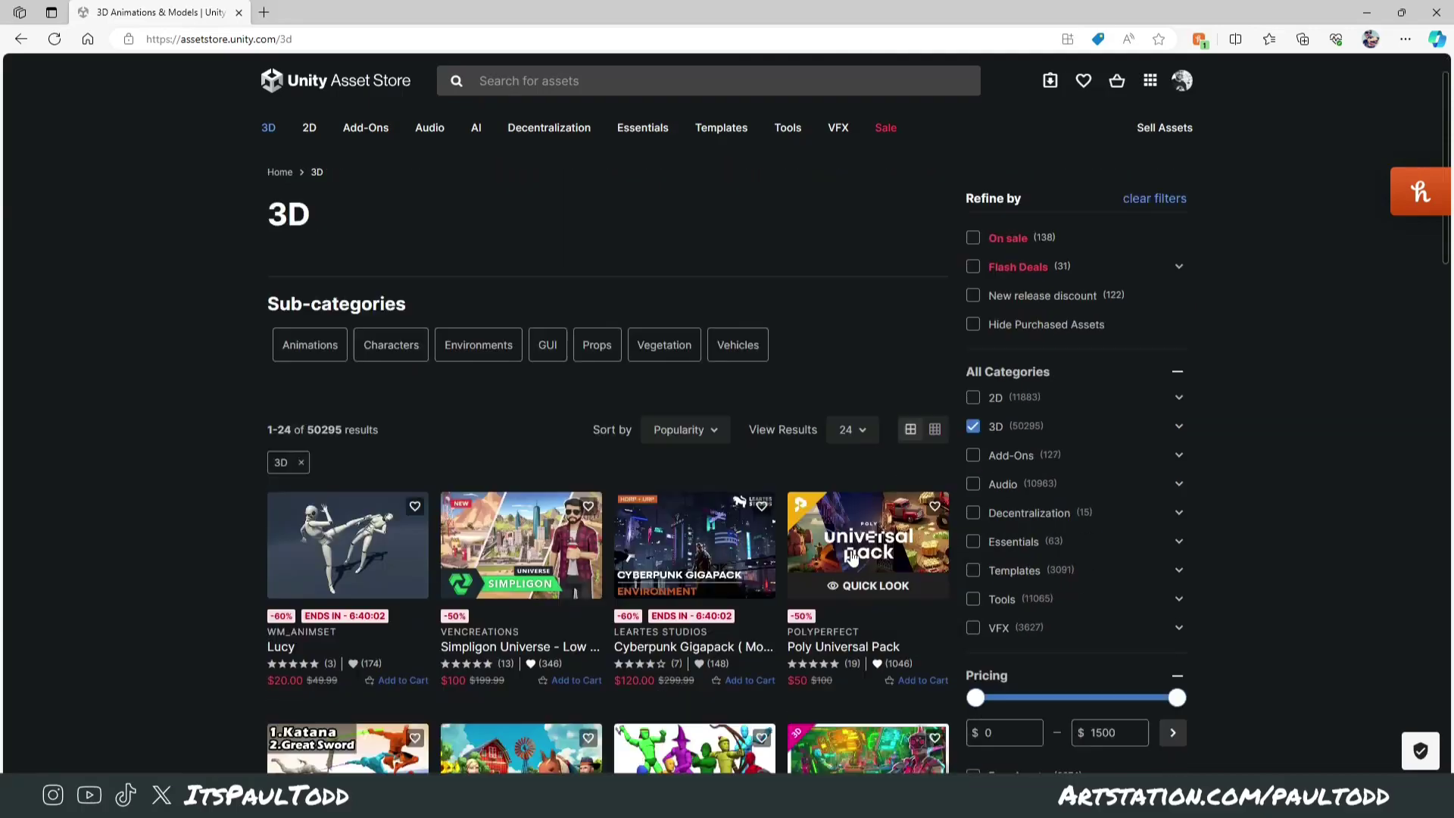
Step: Browse the first two pages of the Unity Asset Store's 3D asset listings
scroll(852, 569, "down", 8)
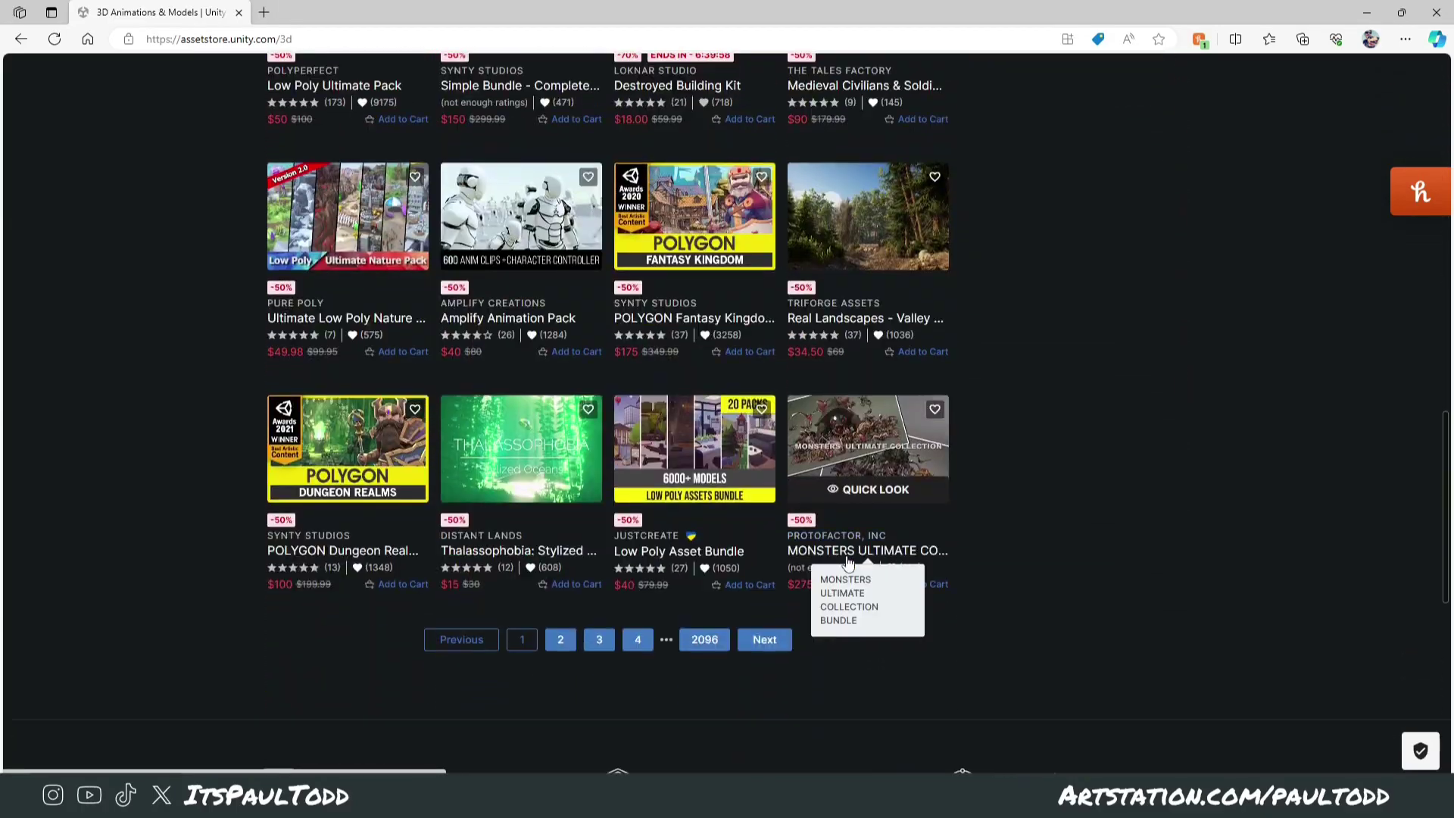
left_click(561, 639)
scroll(866, 634, "down", 6)
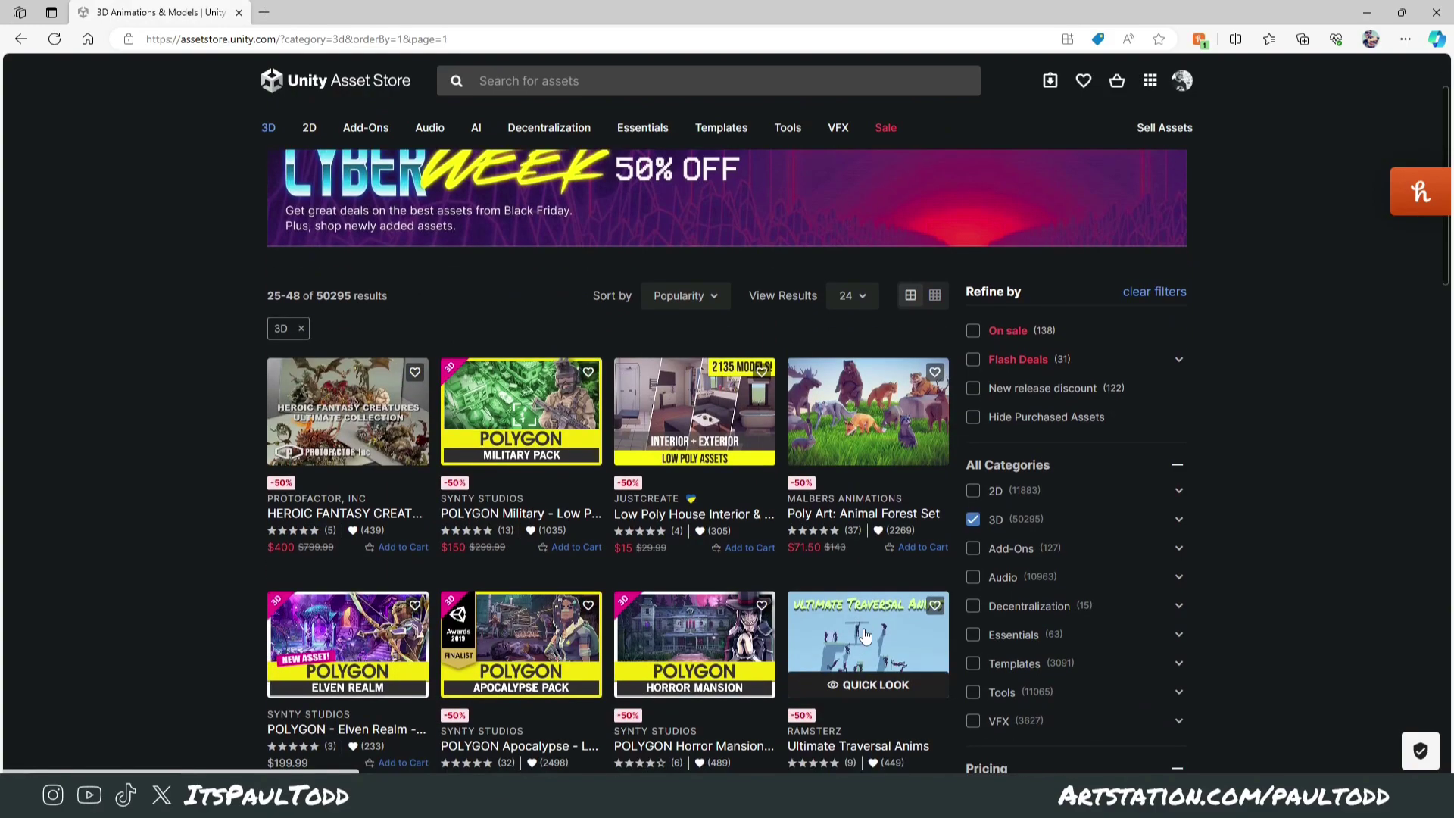
scroll(868, 640, "down", 5)
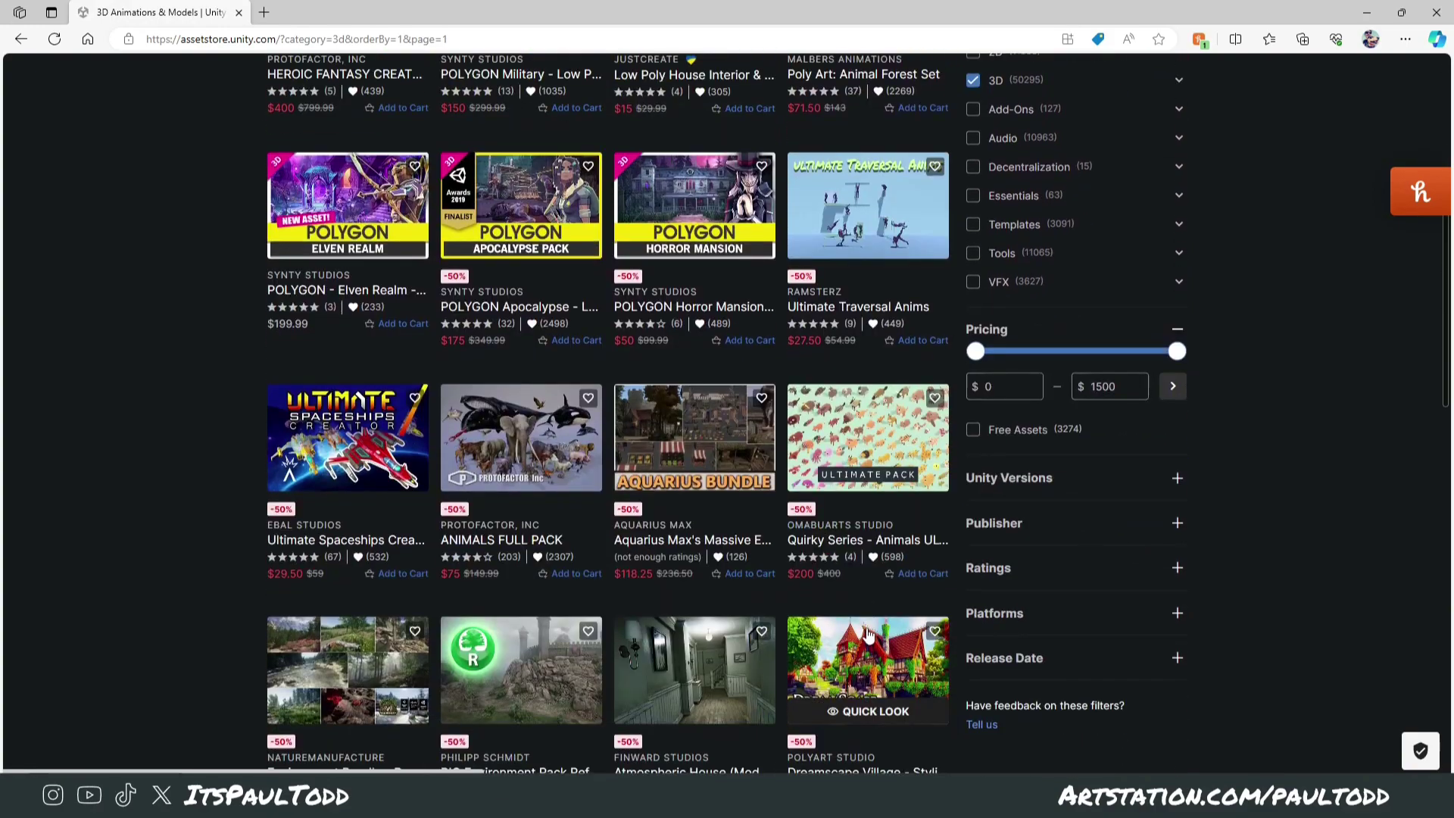
scroll(869, 632, "up", 2)
scroll(869, 633, "up", 9)
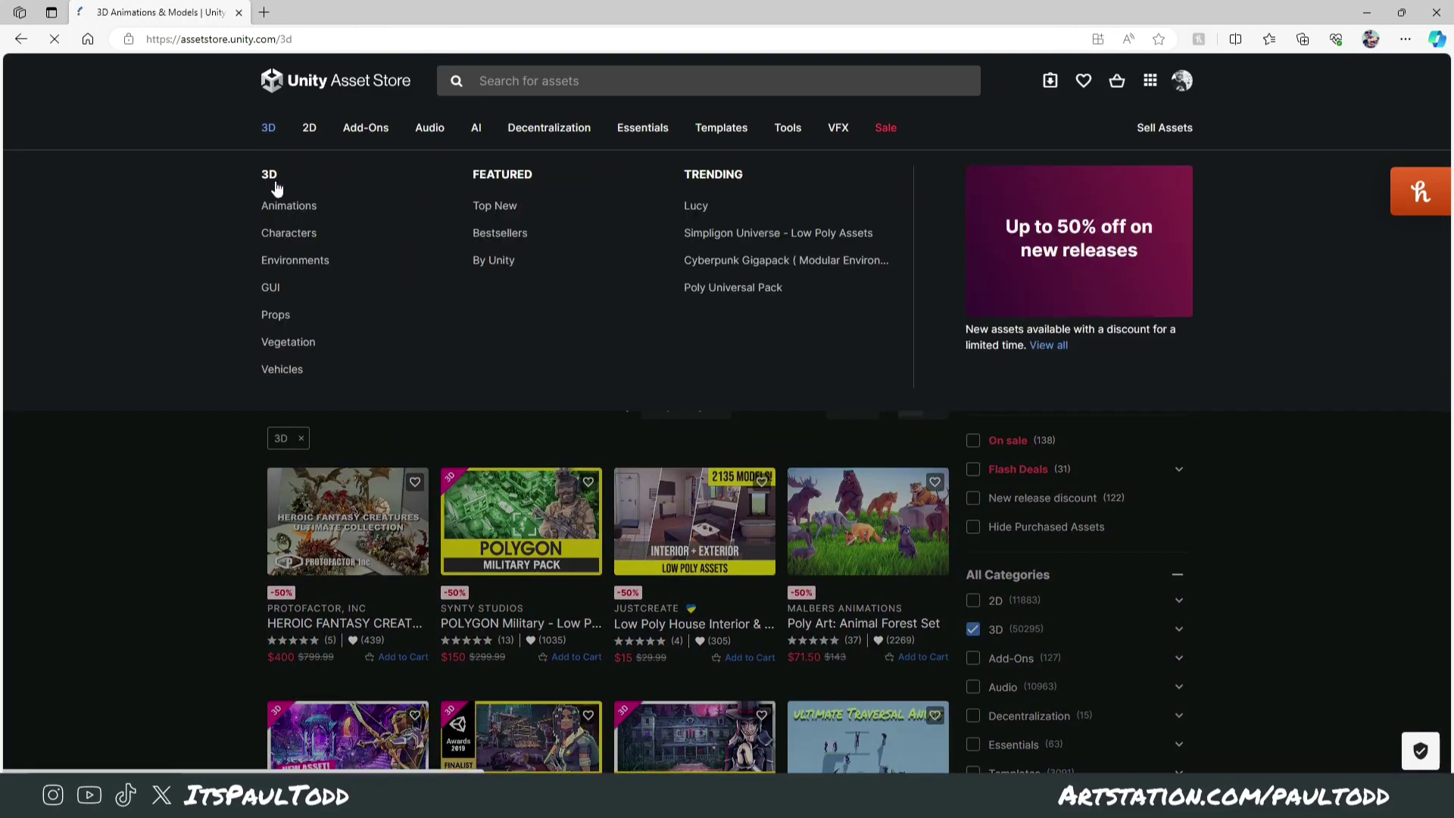
Step: Narrow the 3D category to Props and browse the first two pages of listings
left_click(273, 175)
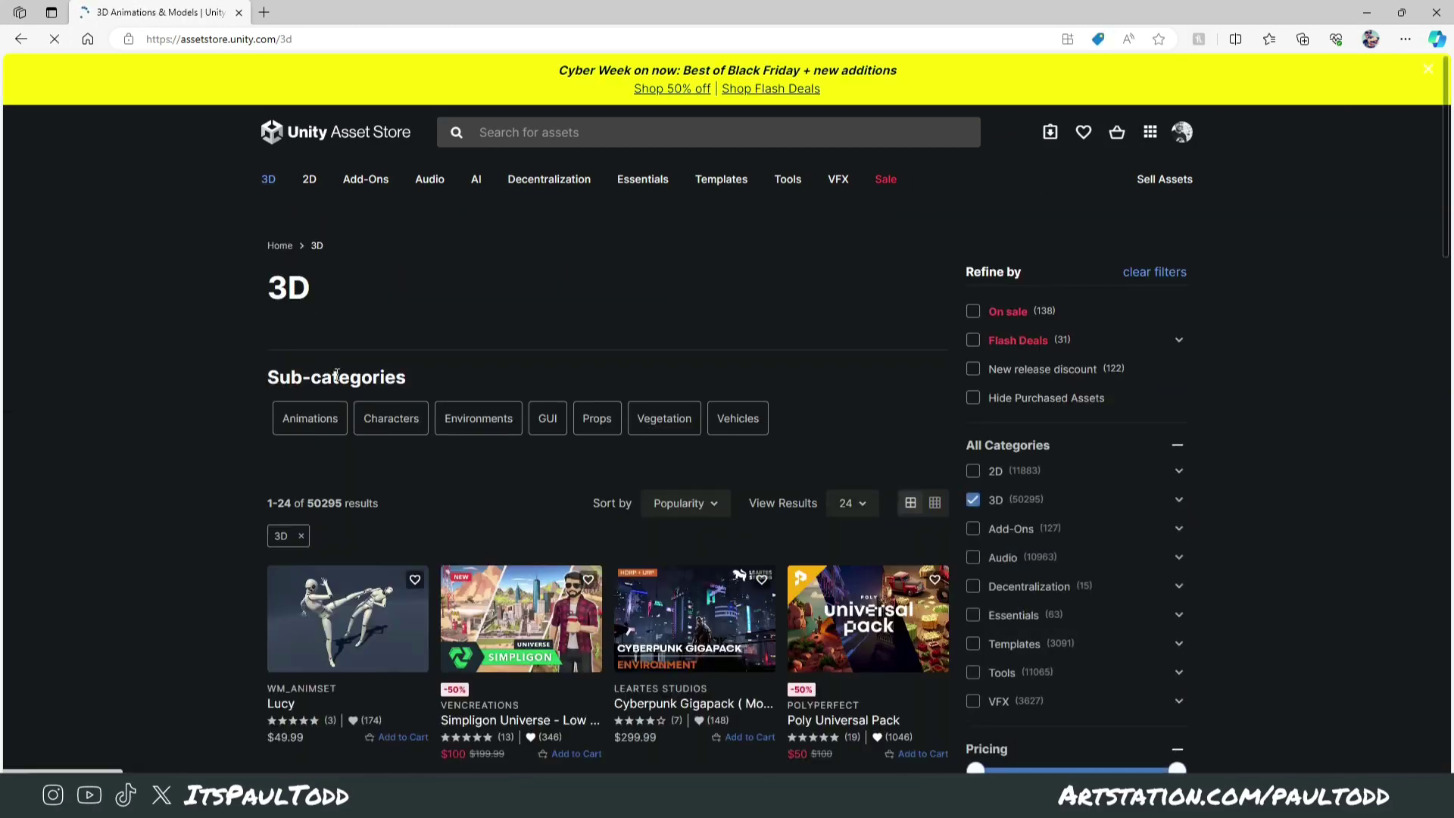
left_click(597, 454)
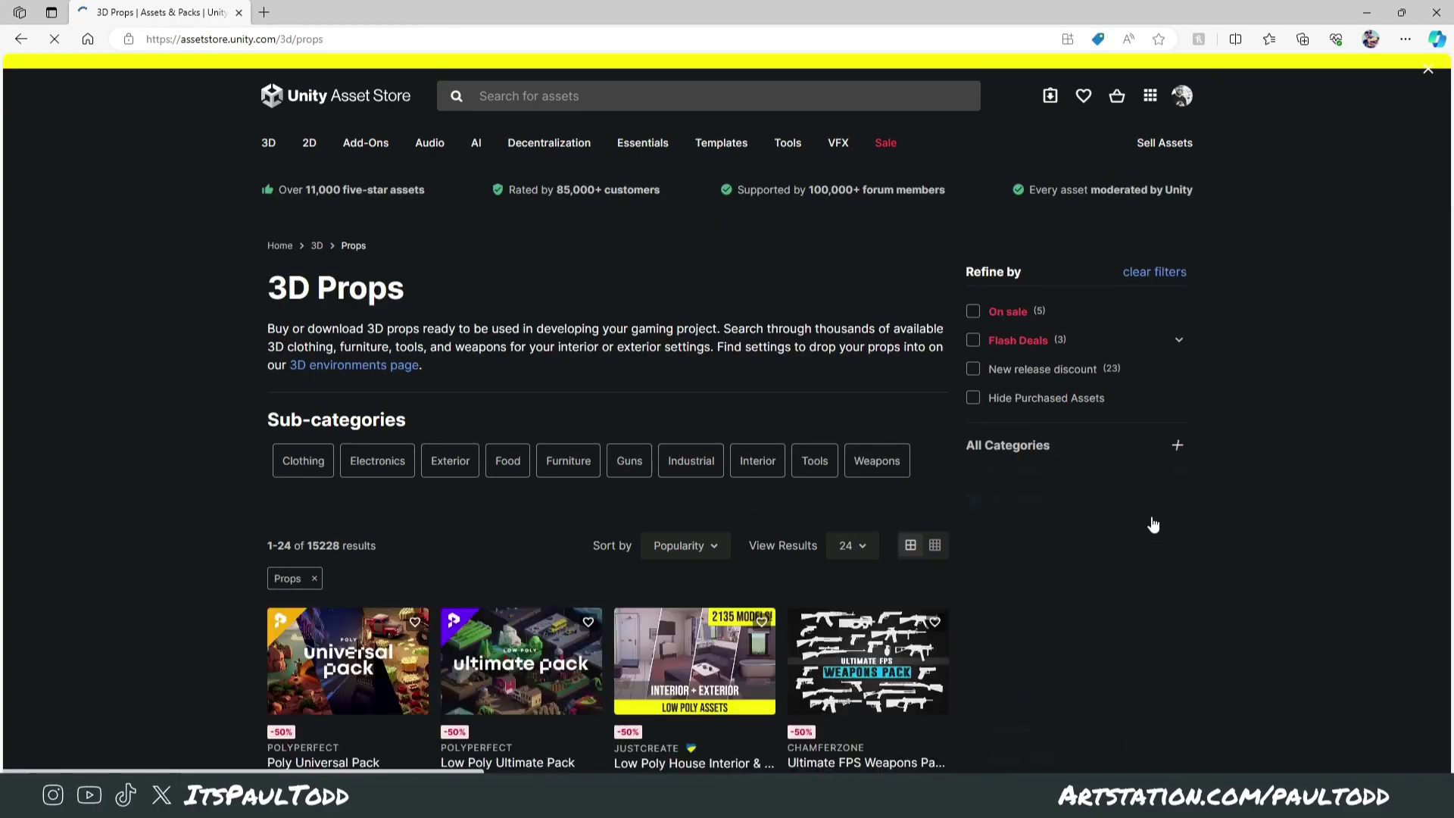
scroll(1187, 531, "down", 6)
scroll(1193, 528, "down", 2)
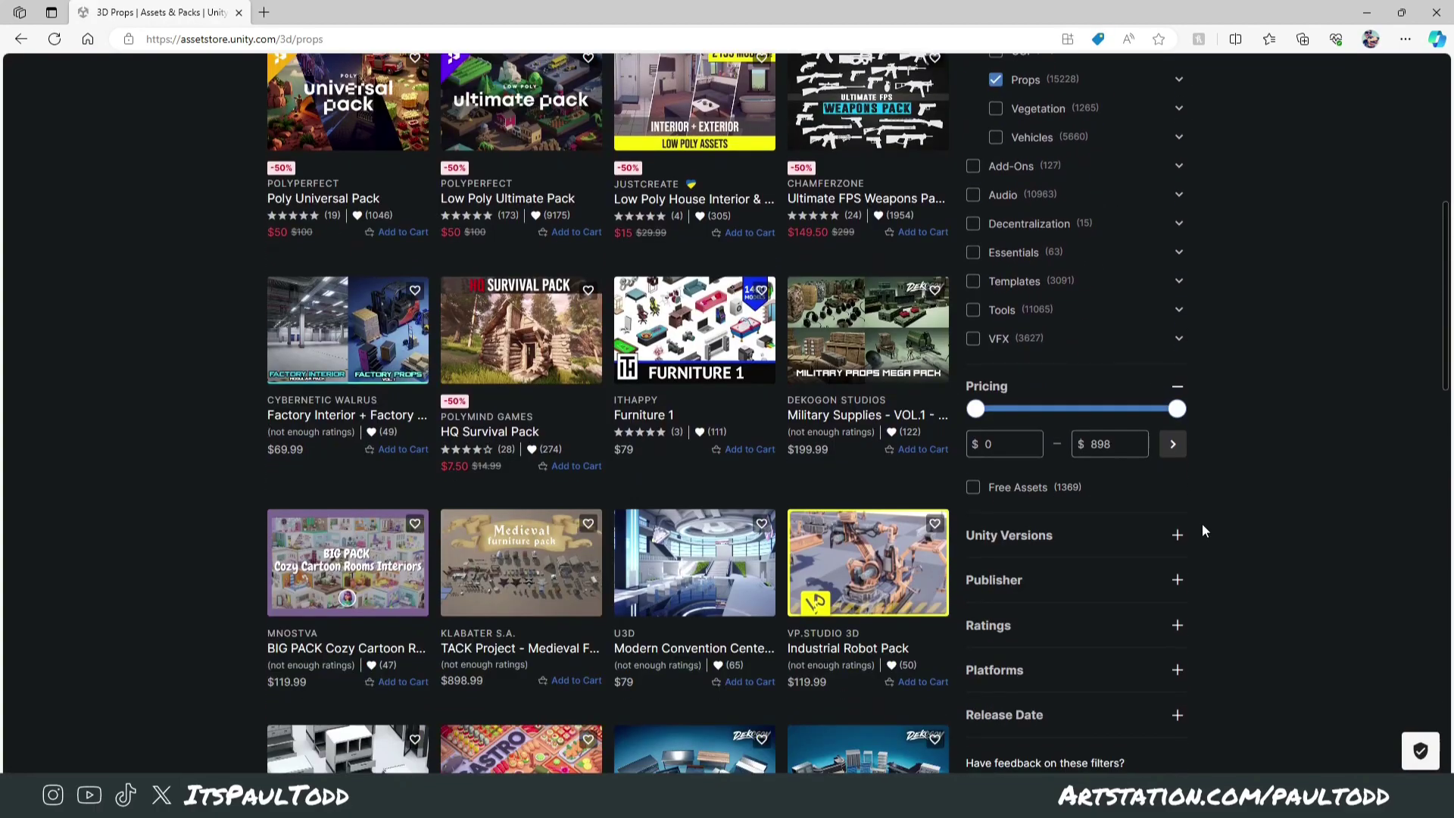
scroll(1210, 522, "down", 4)
scroll(1212, 526, "down", 7)
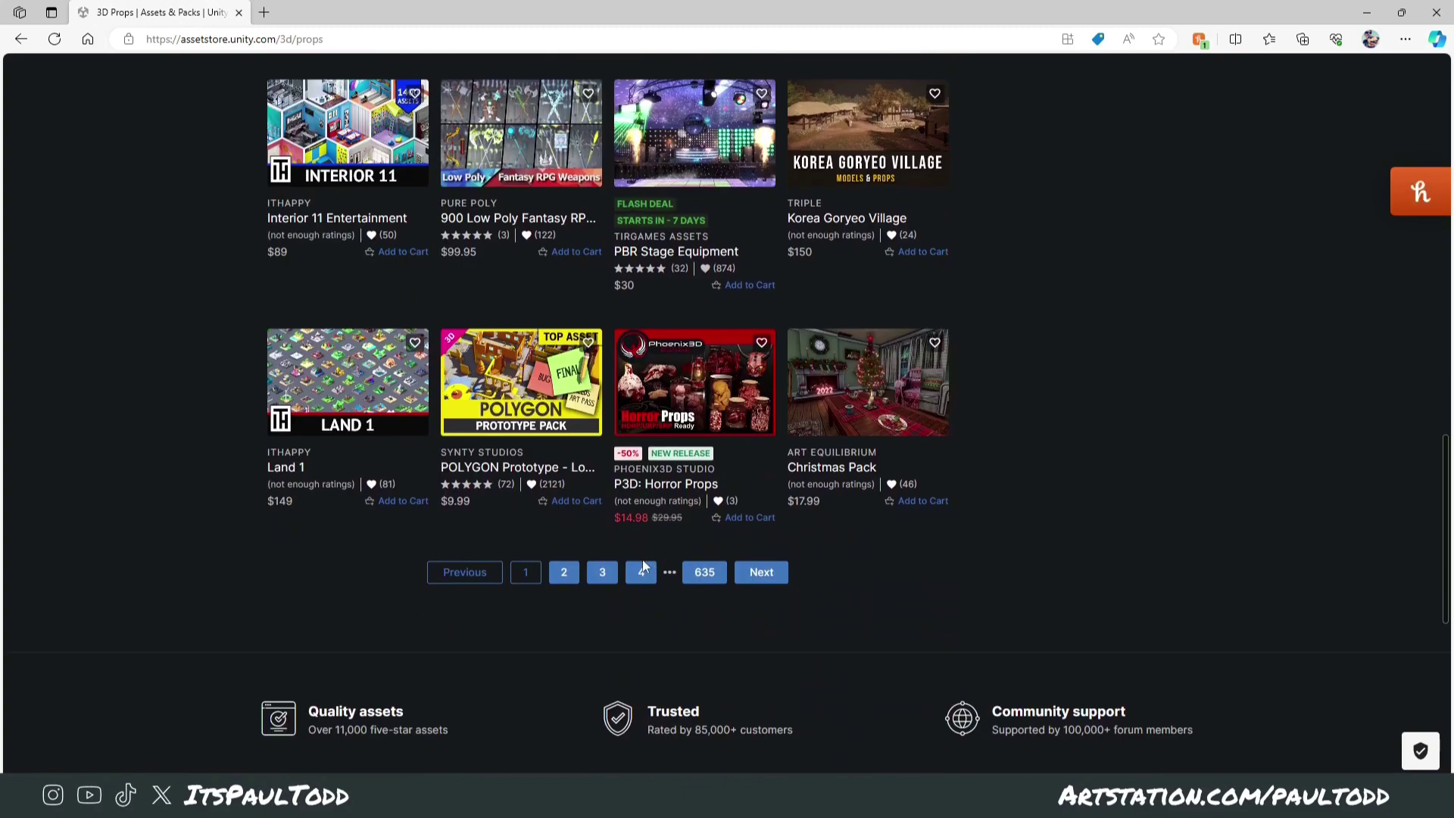
left_click(555, 576)
scroll(784, 559, "down", 3)
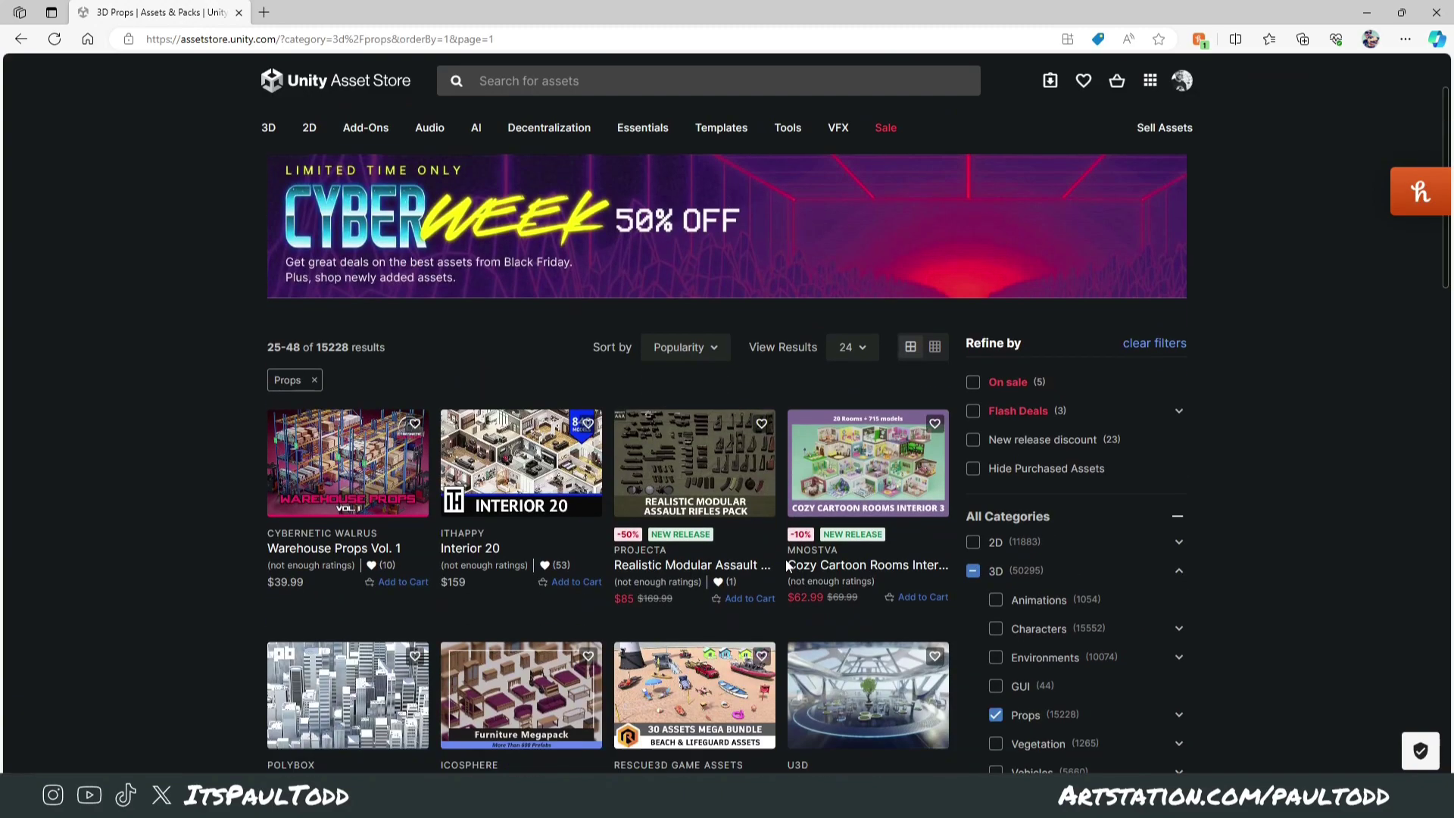
scroll(789, 568, "down", 5)
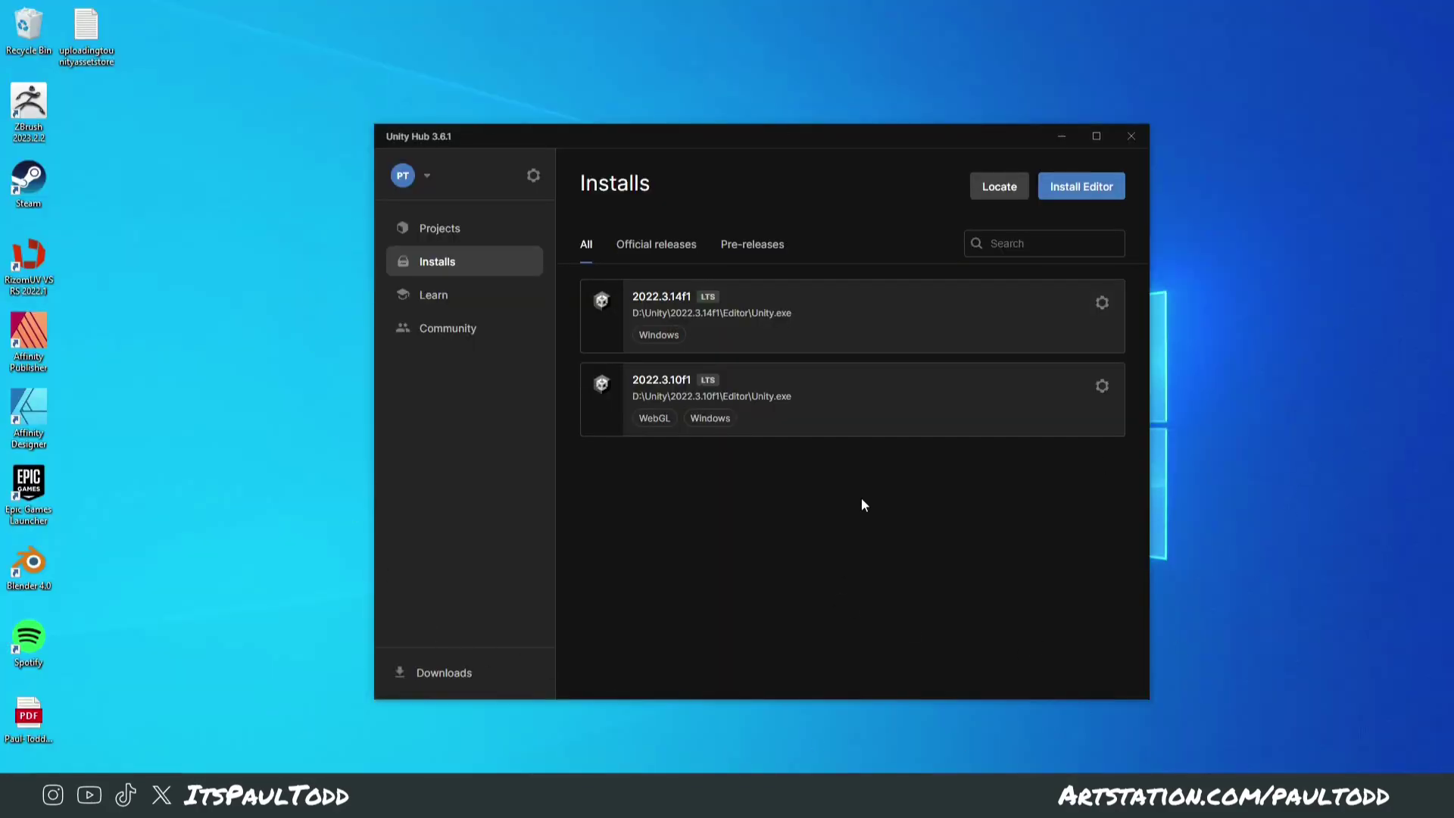
Step: Review the official and pre-release Unity Editor versions offered for installation in Unity Hub
left_click(1110, 188)
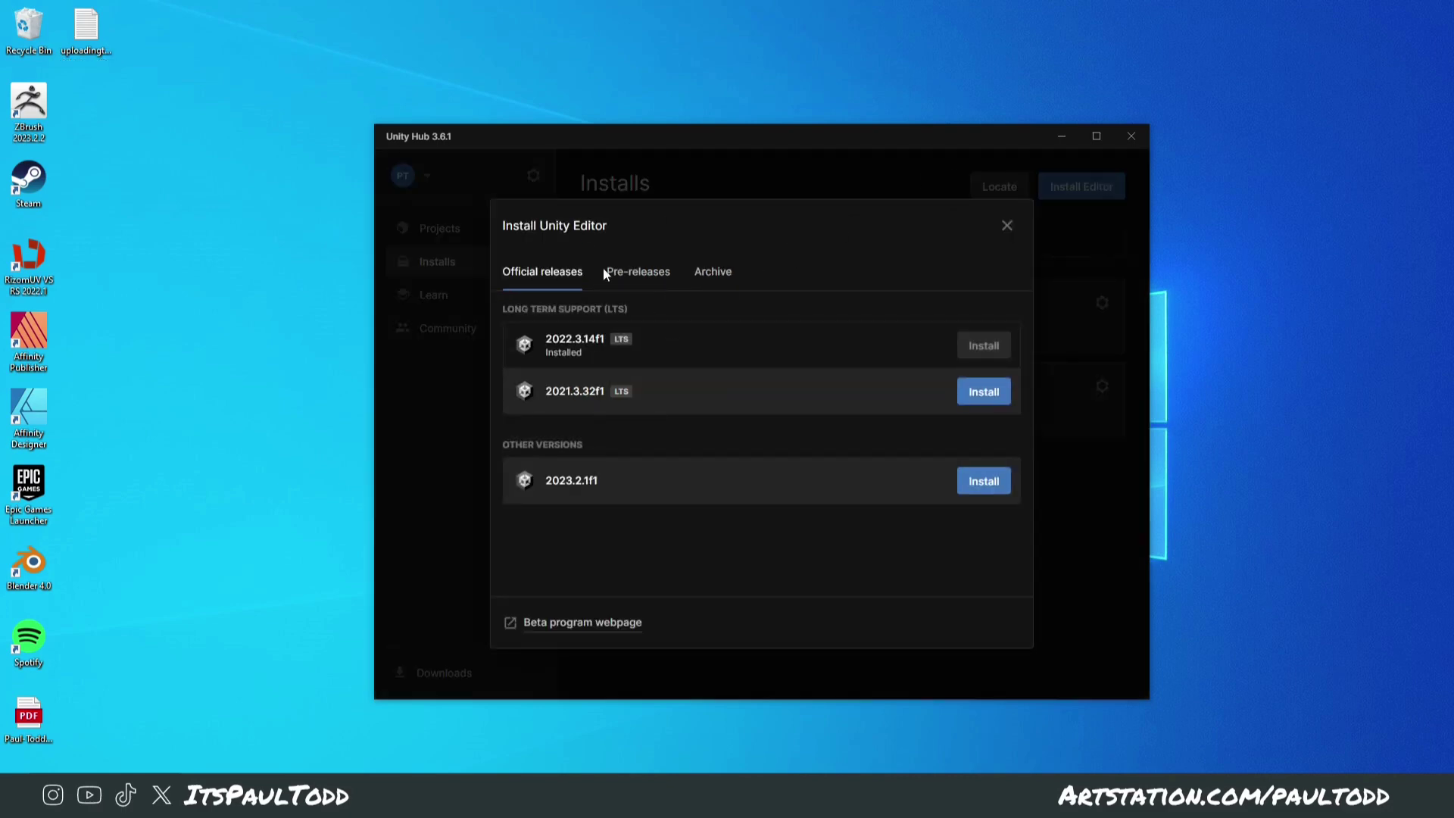
left_click(667, 271)
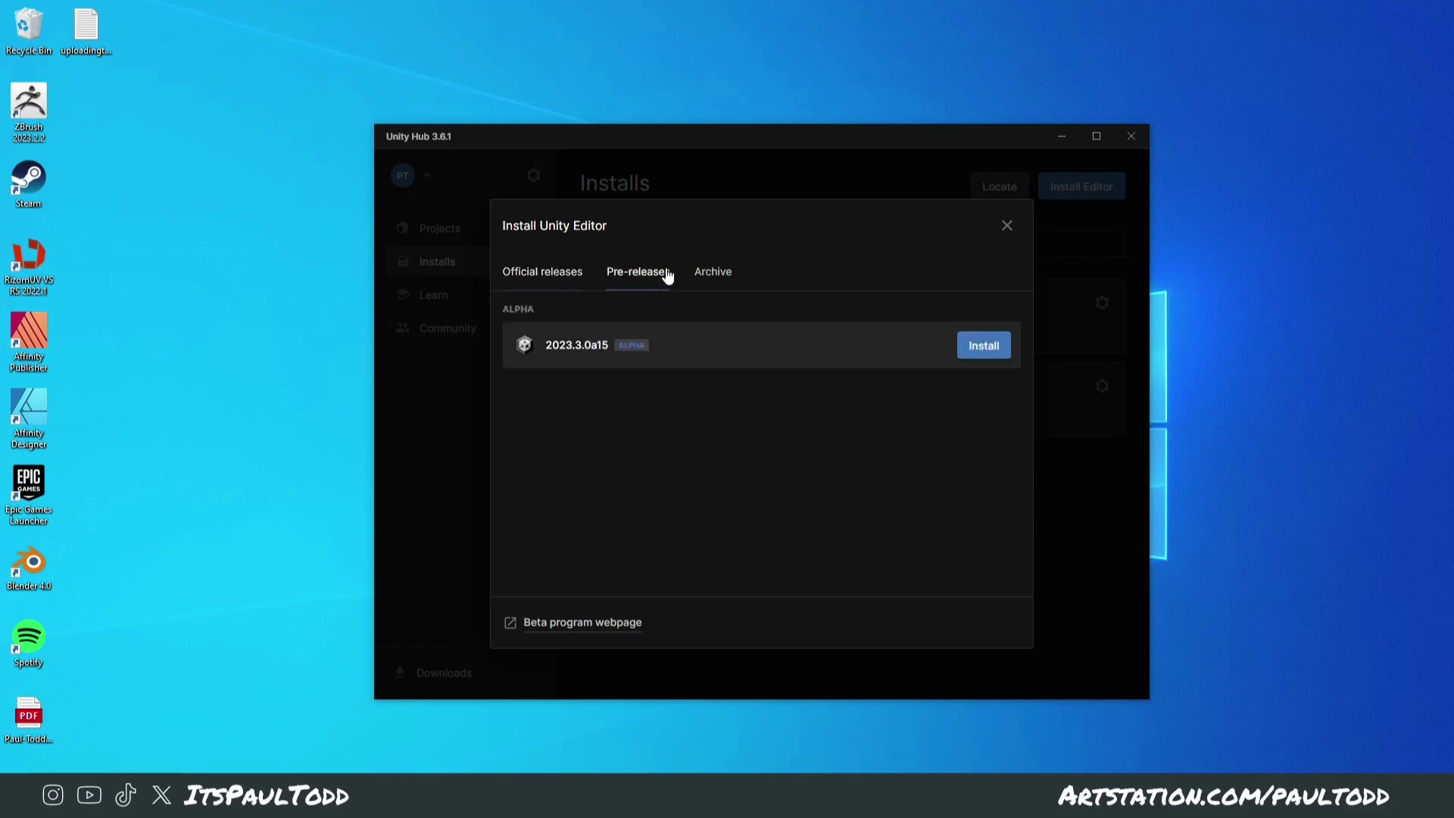
left_click(521, 279)
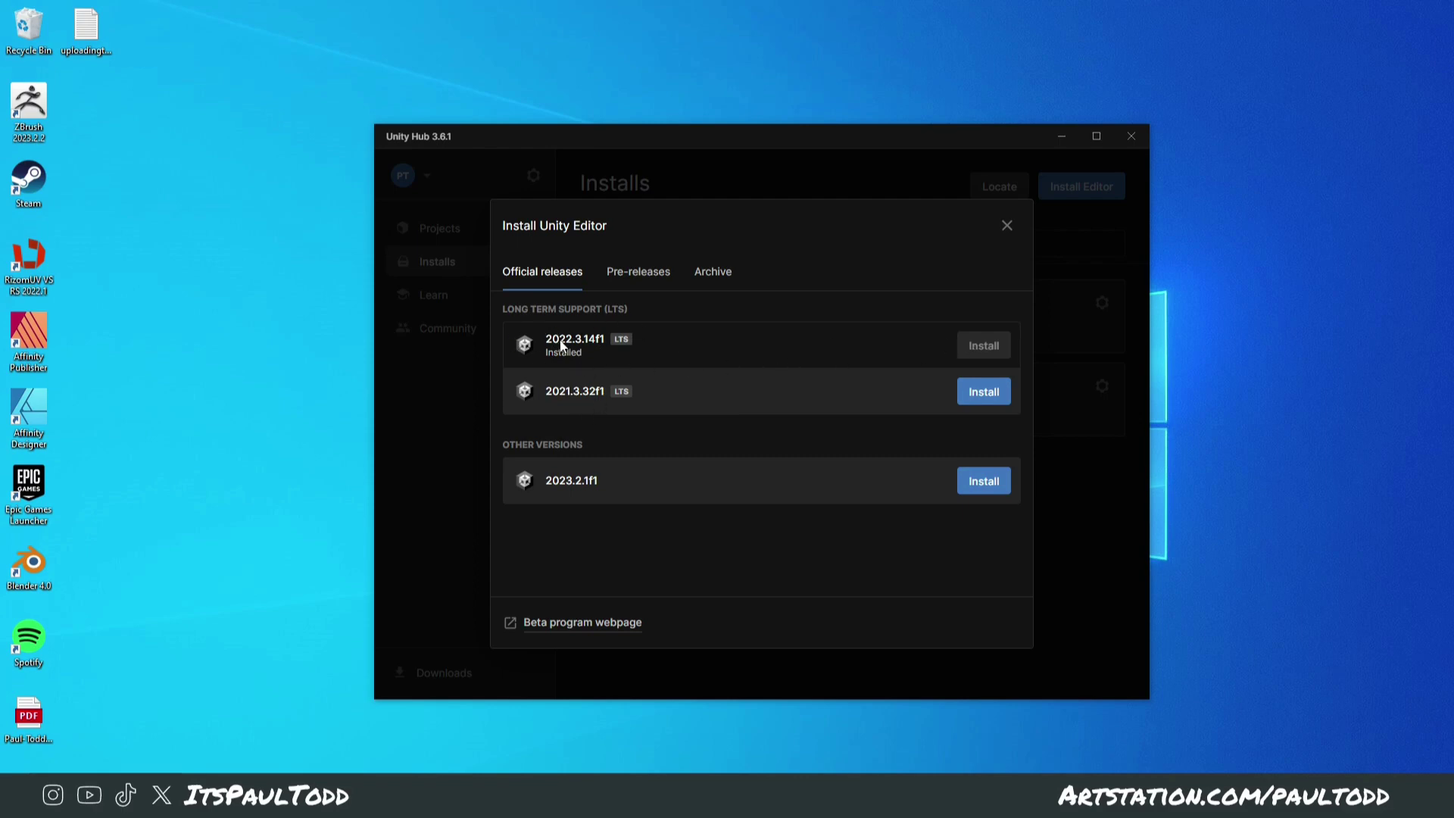
left_click(1007, 226)
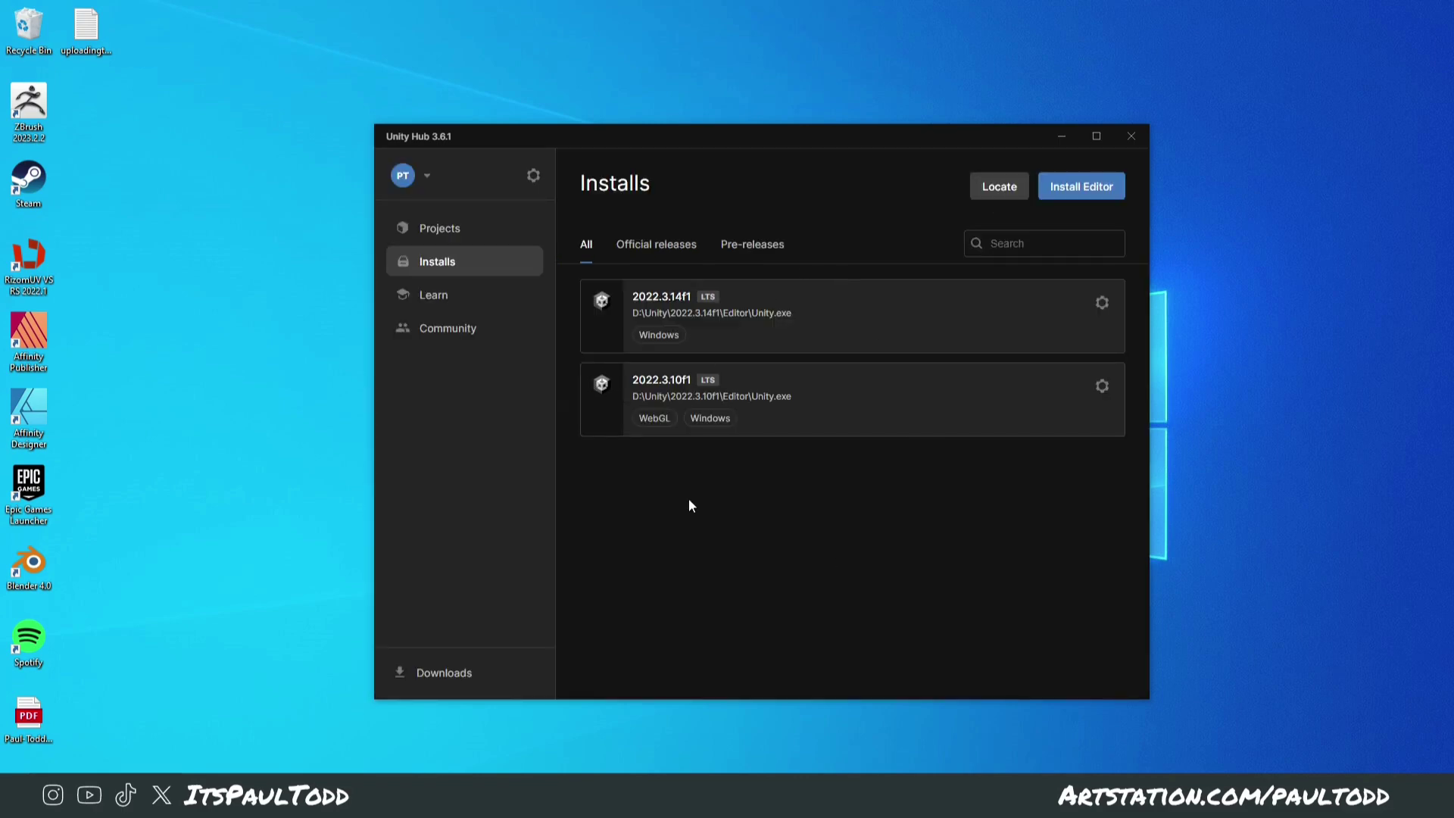
Step: Set up a new 3D Core project named Built-In, assigned to the AS Publisher cloud organization
left_click(466, 229)
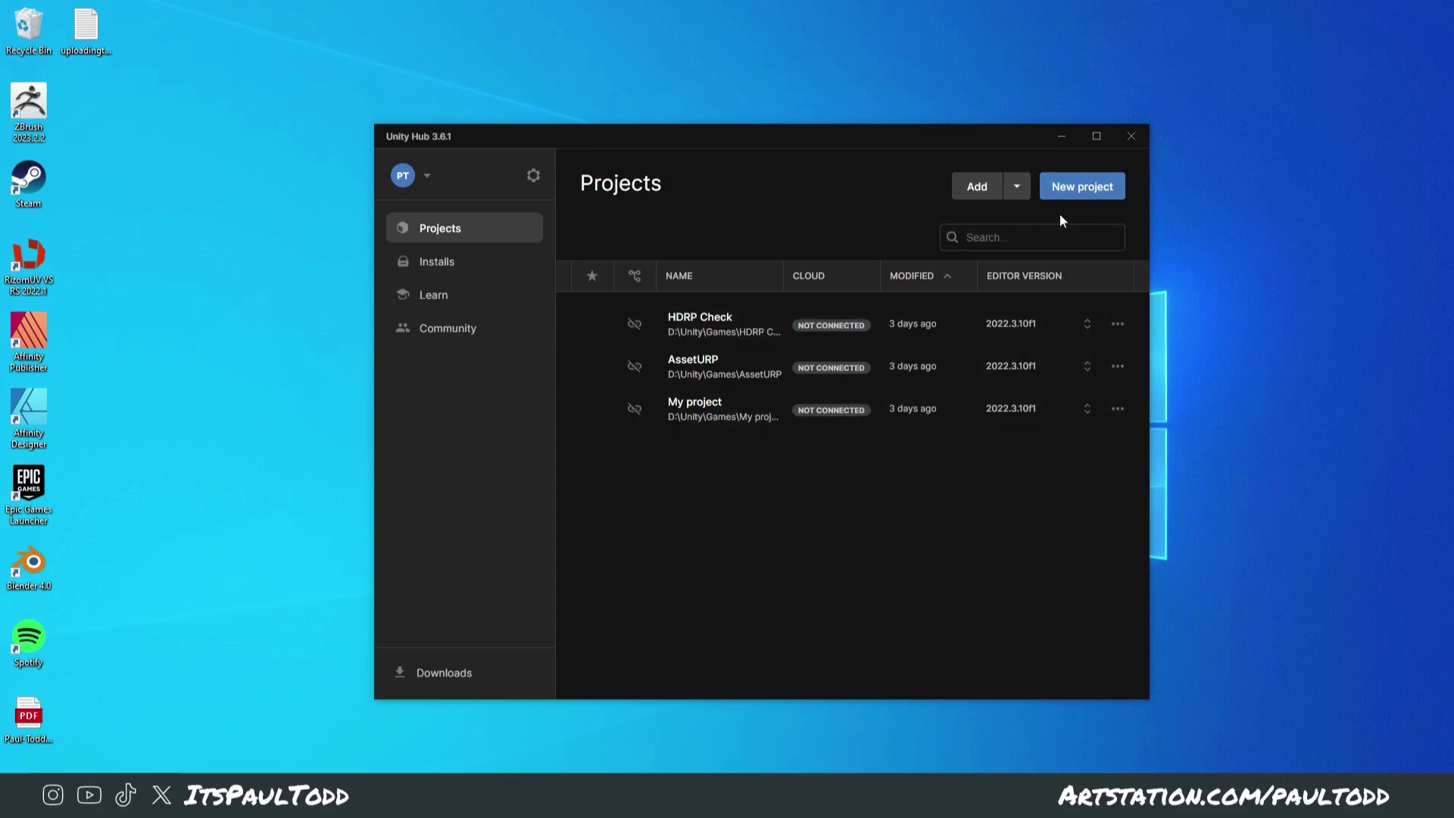
left_click(1068, 185)
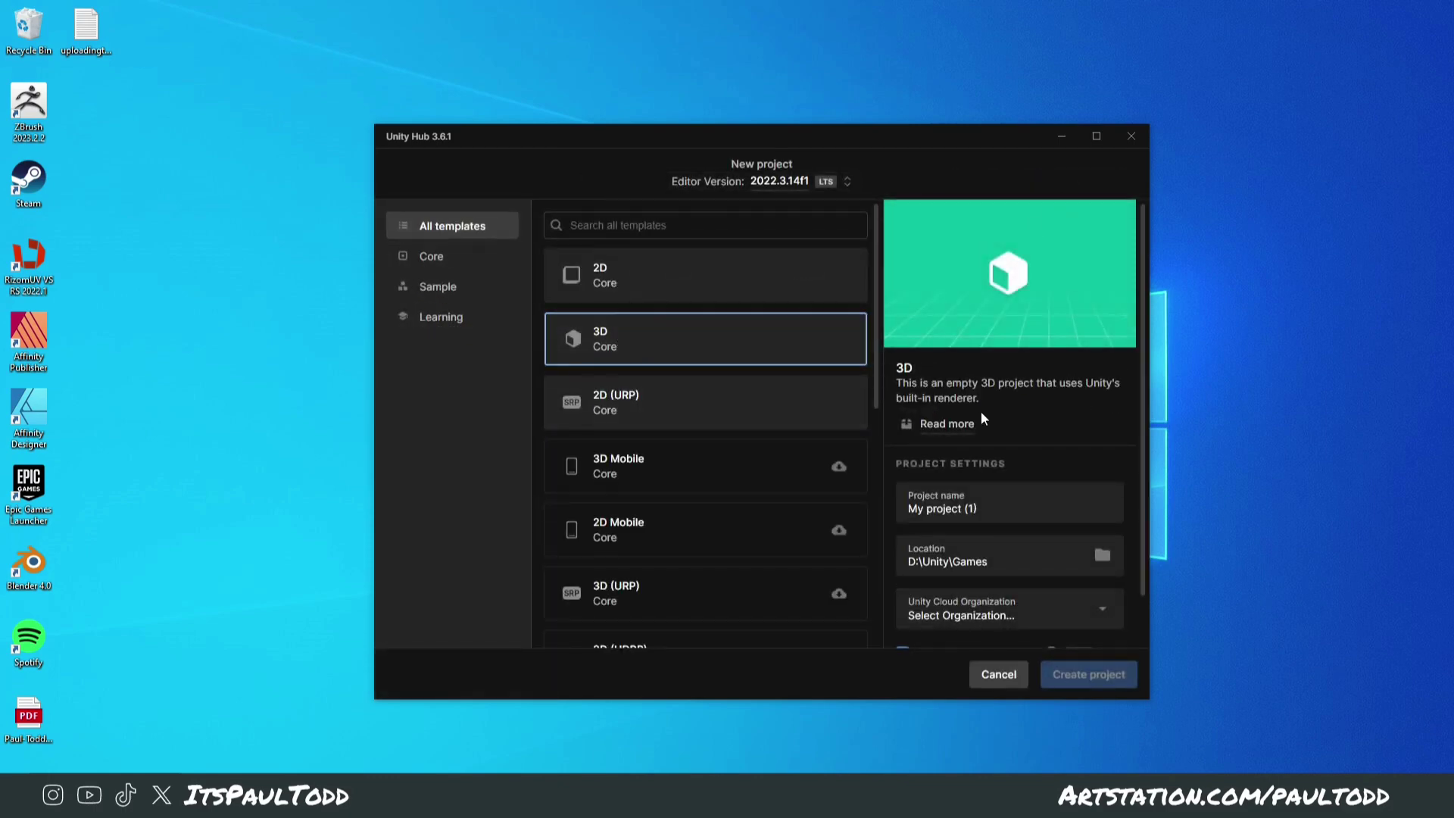
left_click_drag(978, 508, 883, 507)
type("Built-In")
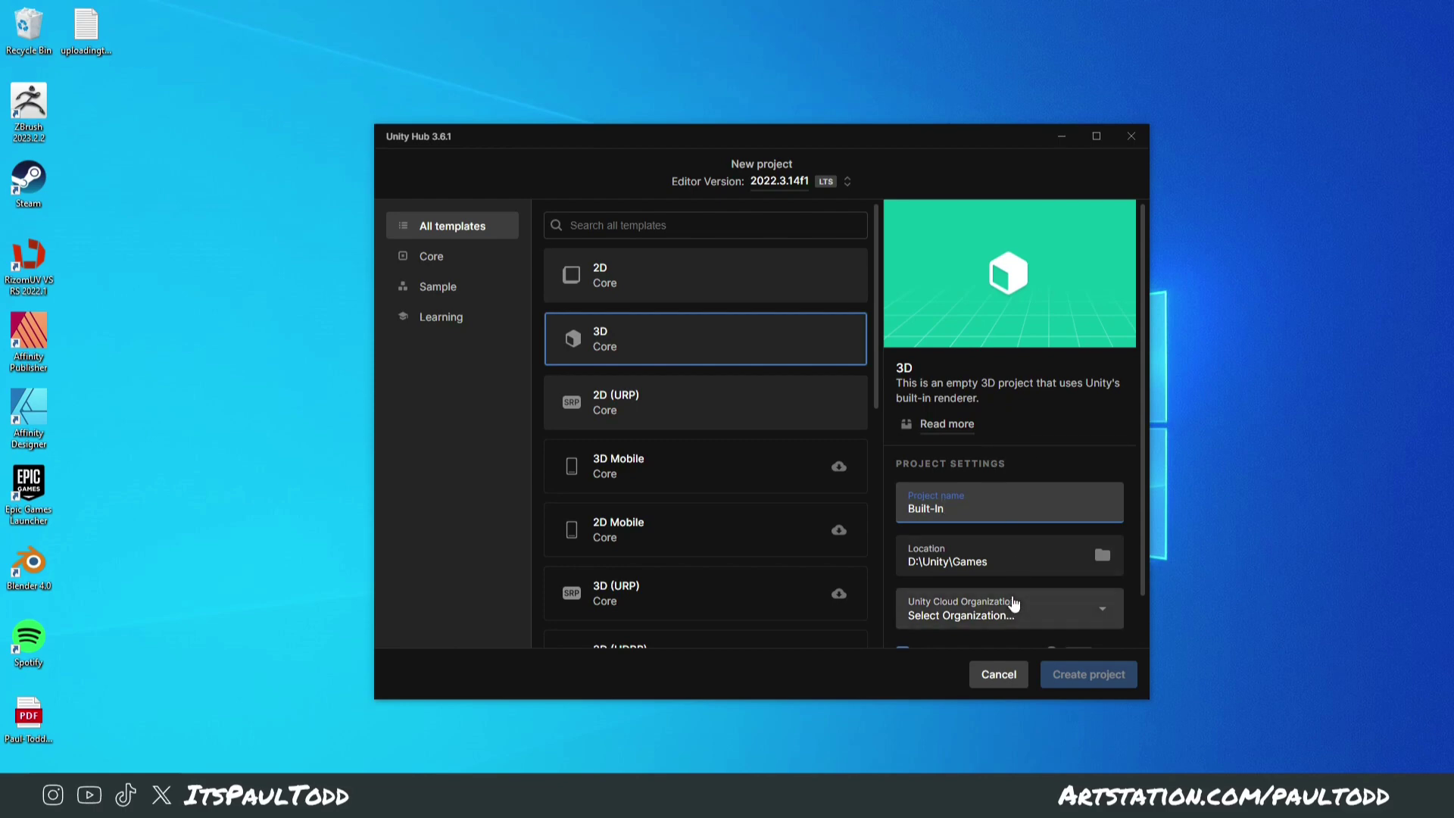
scroll(1017, 545, "down", 1)
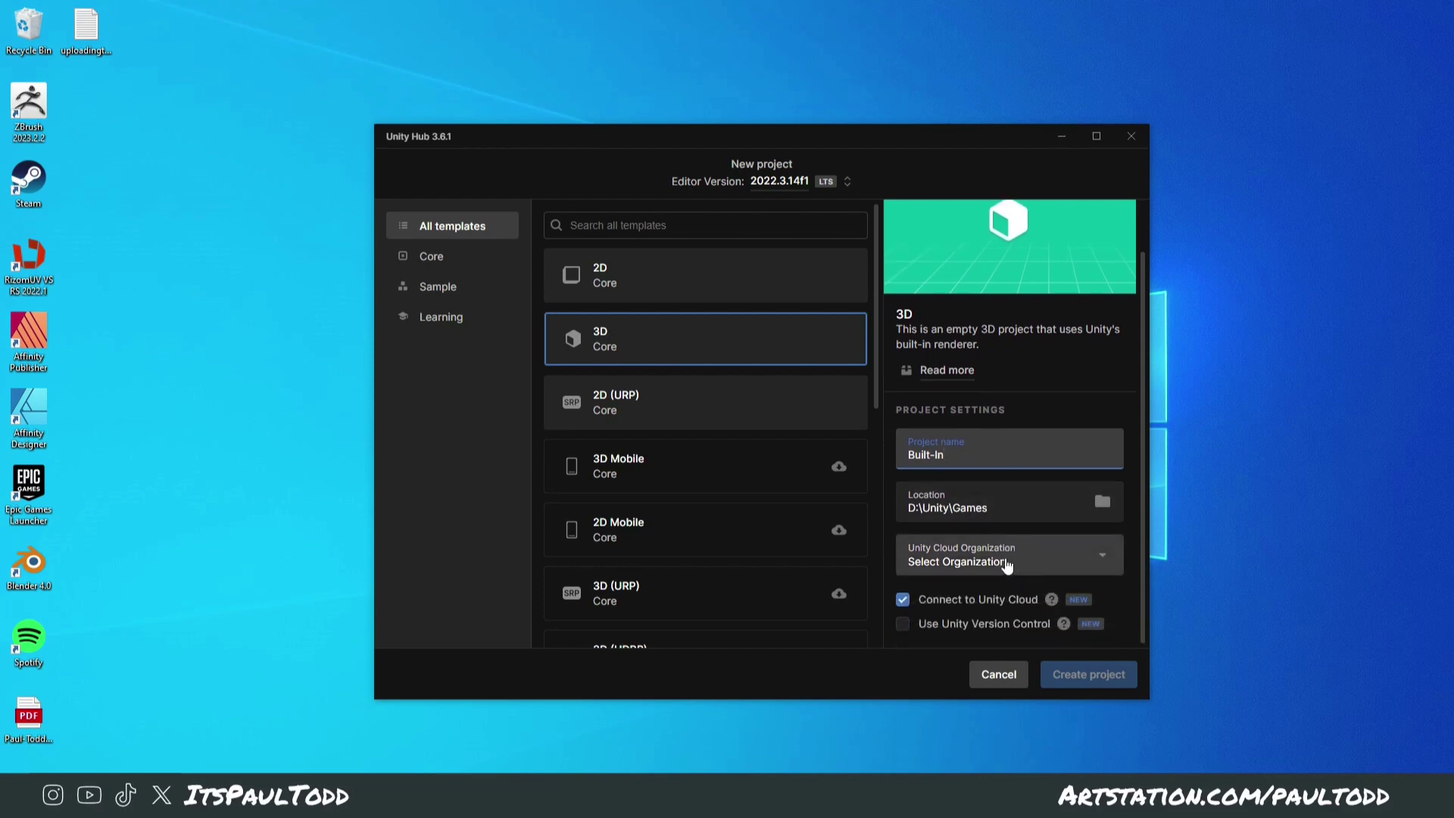
left_click(1006, 564)
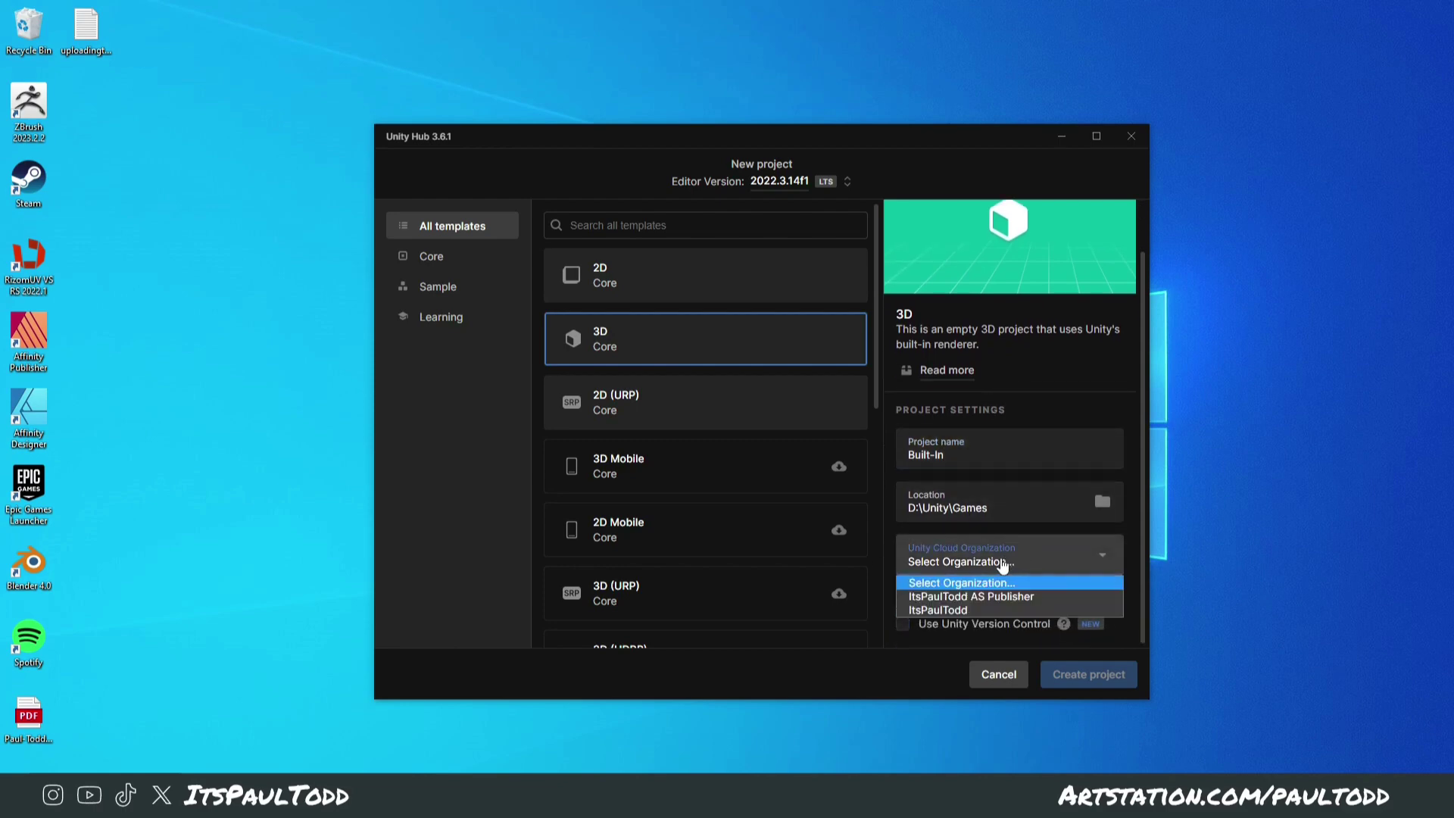
left_click(964, 598)
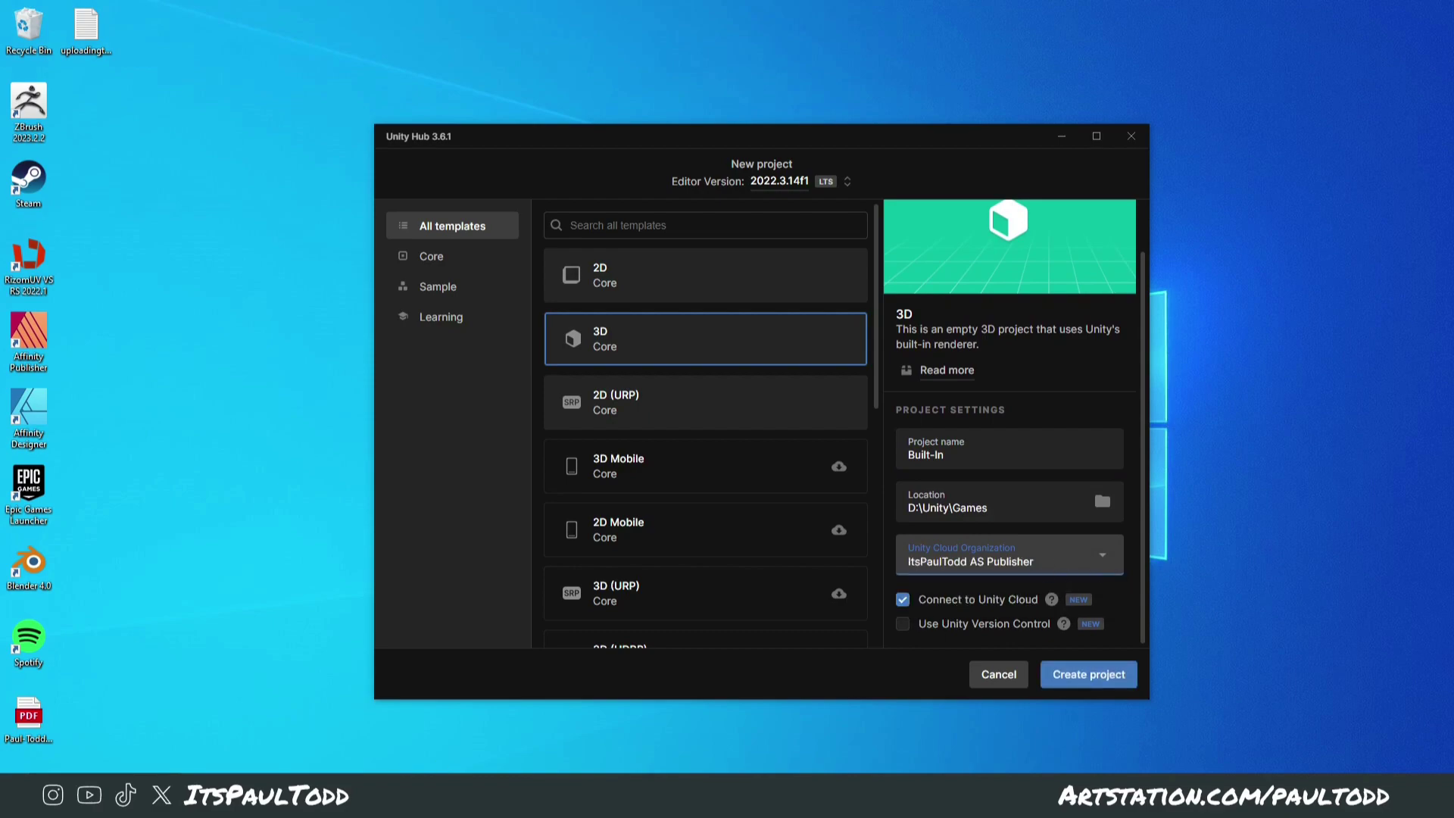
Step: Switch to the browser and open the Unity Publisher Portal from the Asset Store to view the publisher's packages
mouse_move(433, 758)
left_click(323, 730)
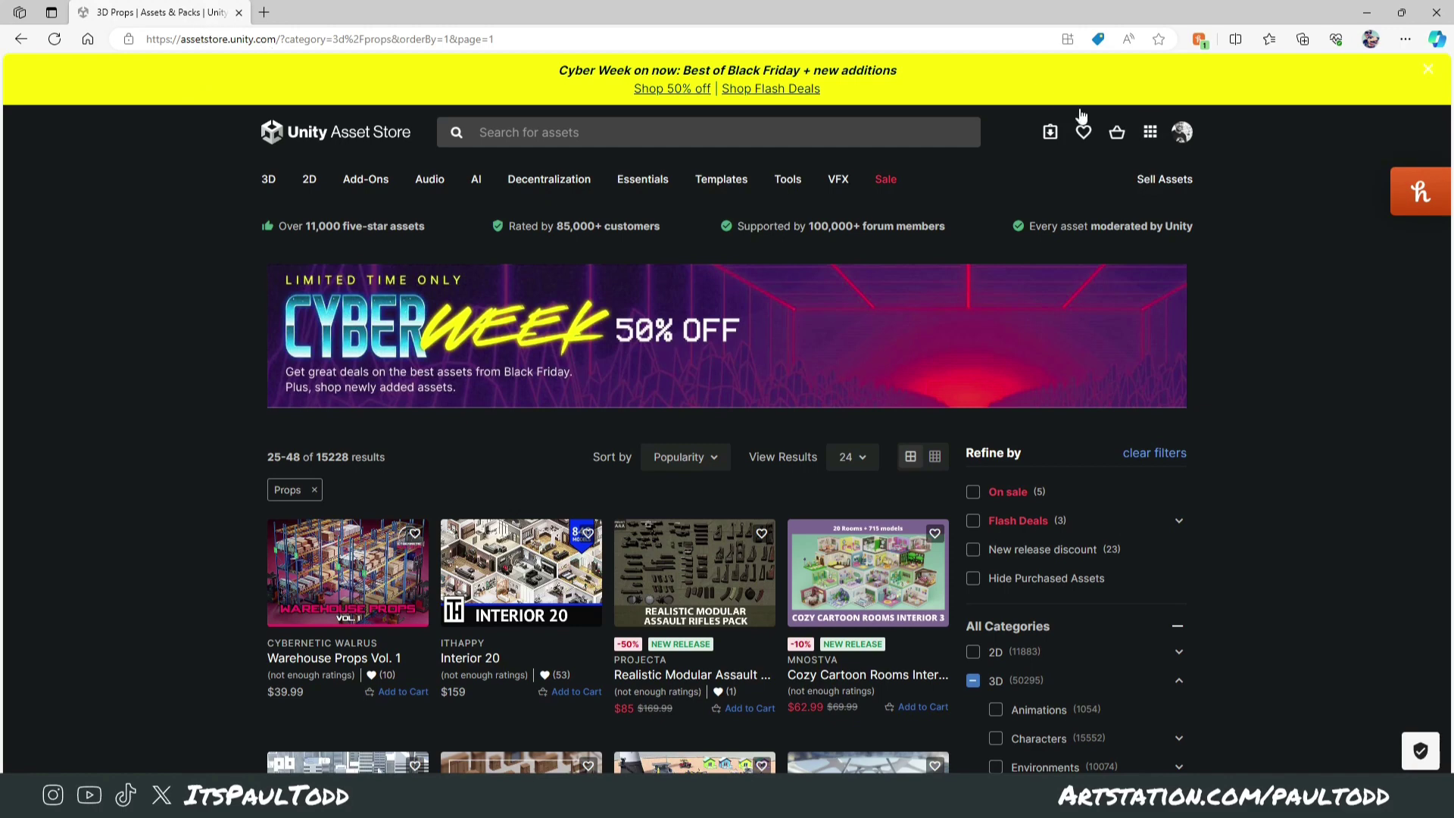
mouse_move(1171, 182)
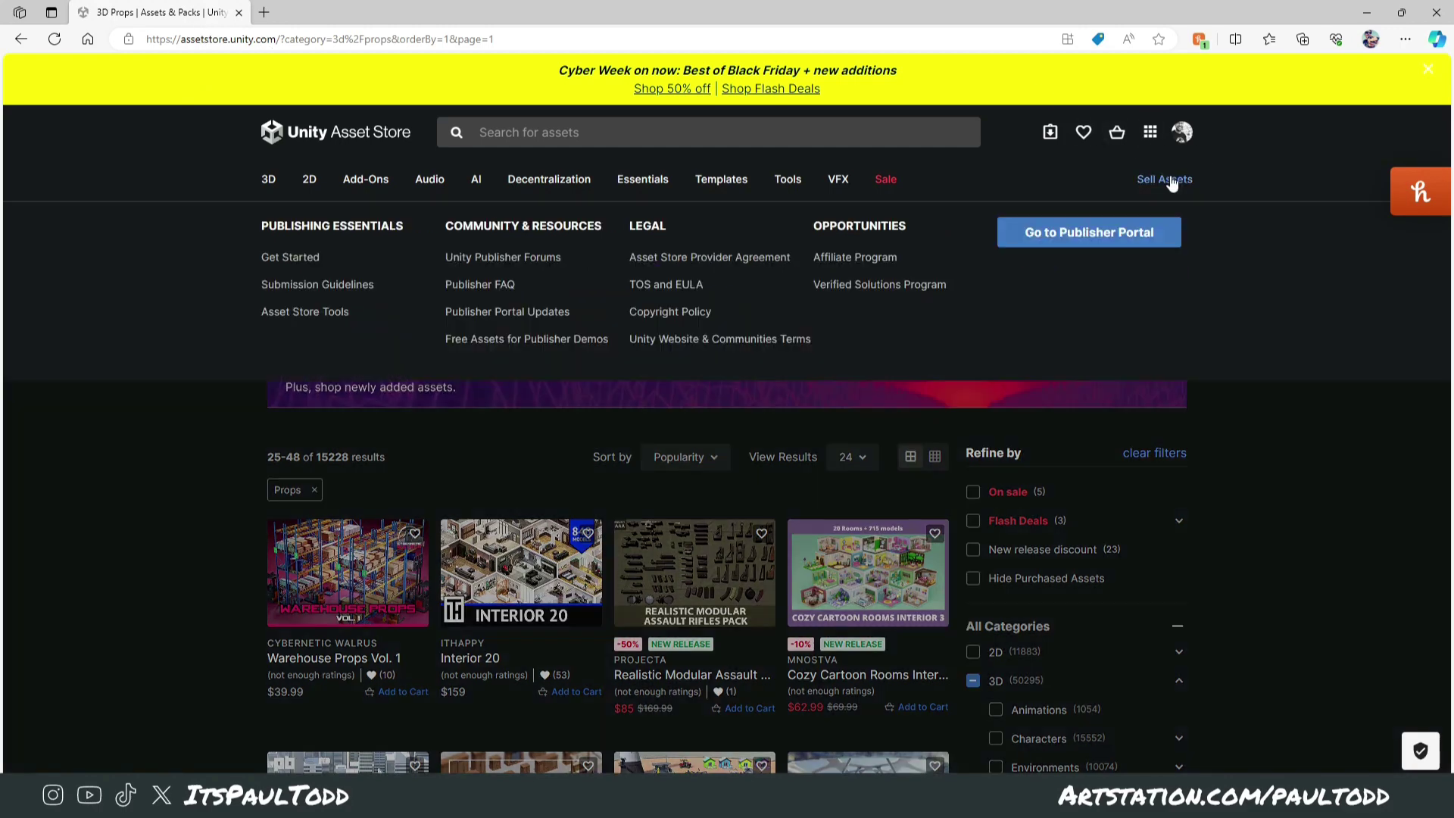
left_click(1104, 242)
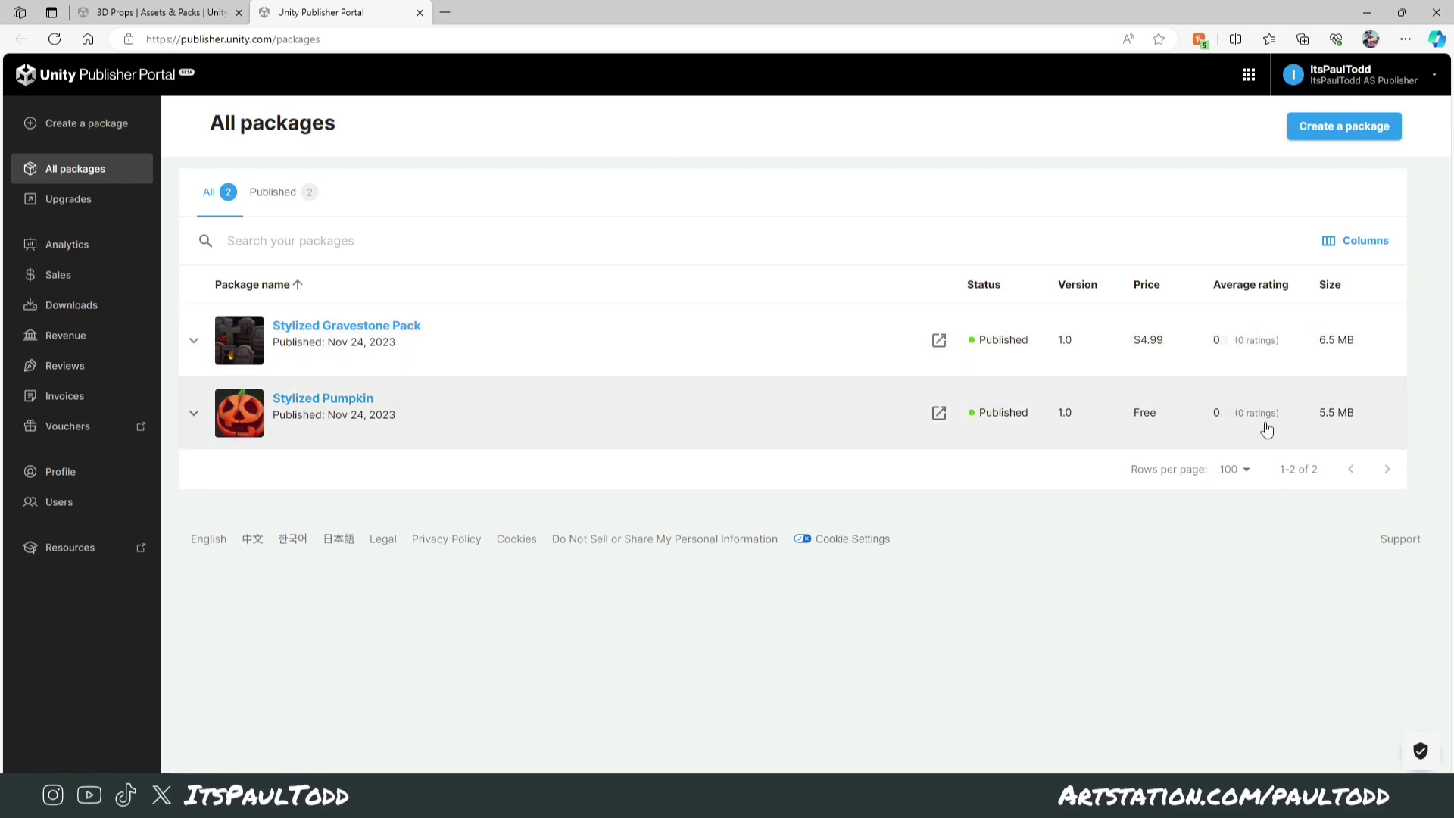
Step: Return to Unity Hub and create the Built-In project
left_click(1367, 7)
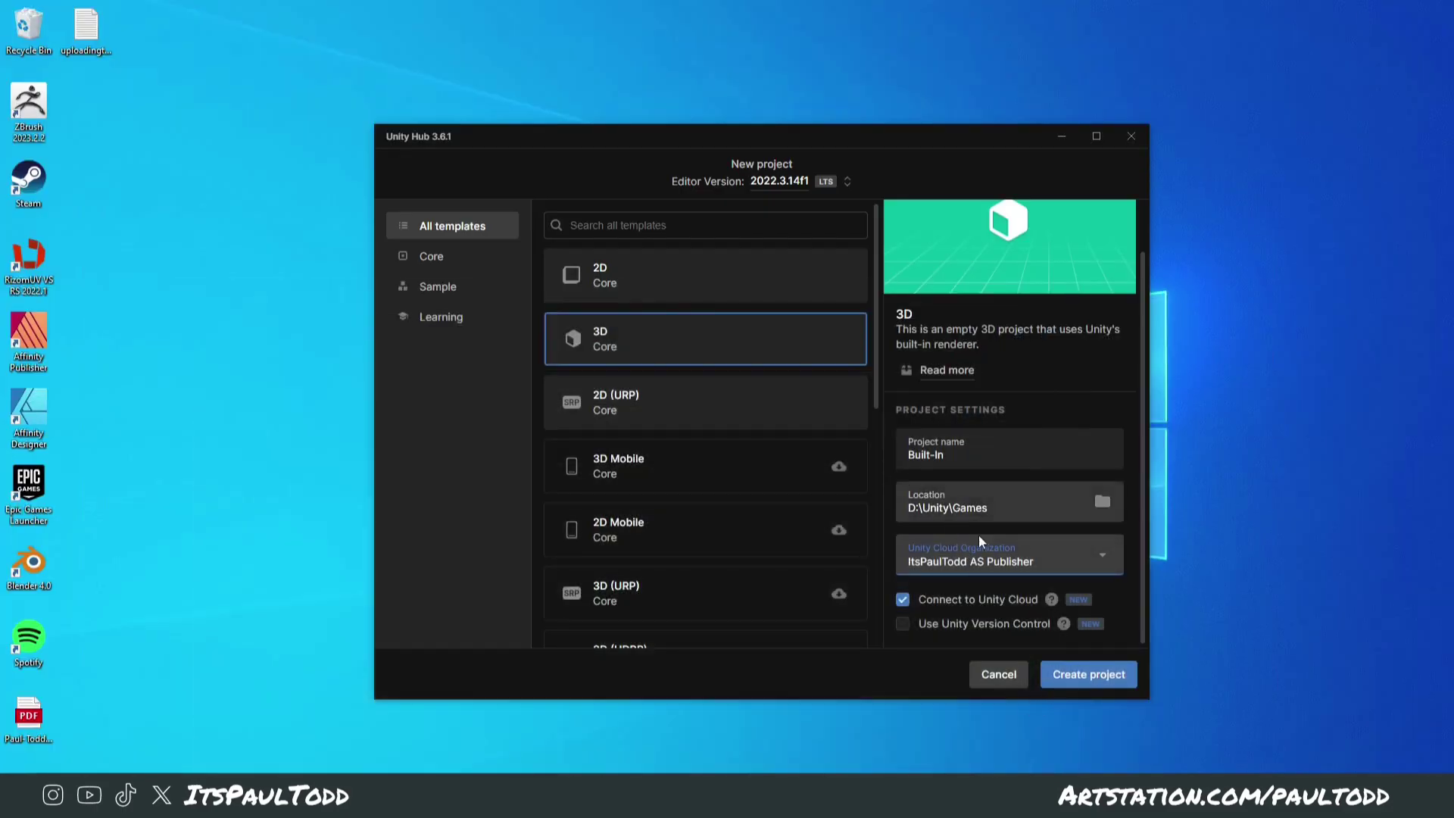
left_click(1087, 678)
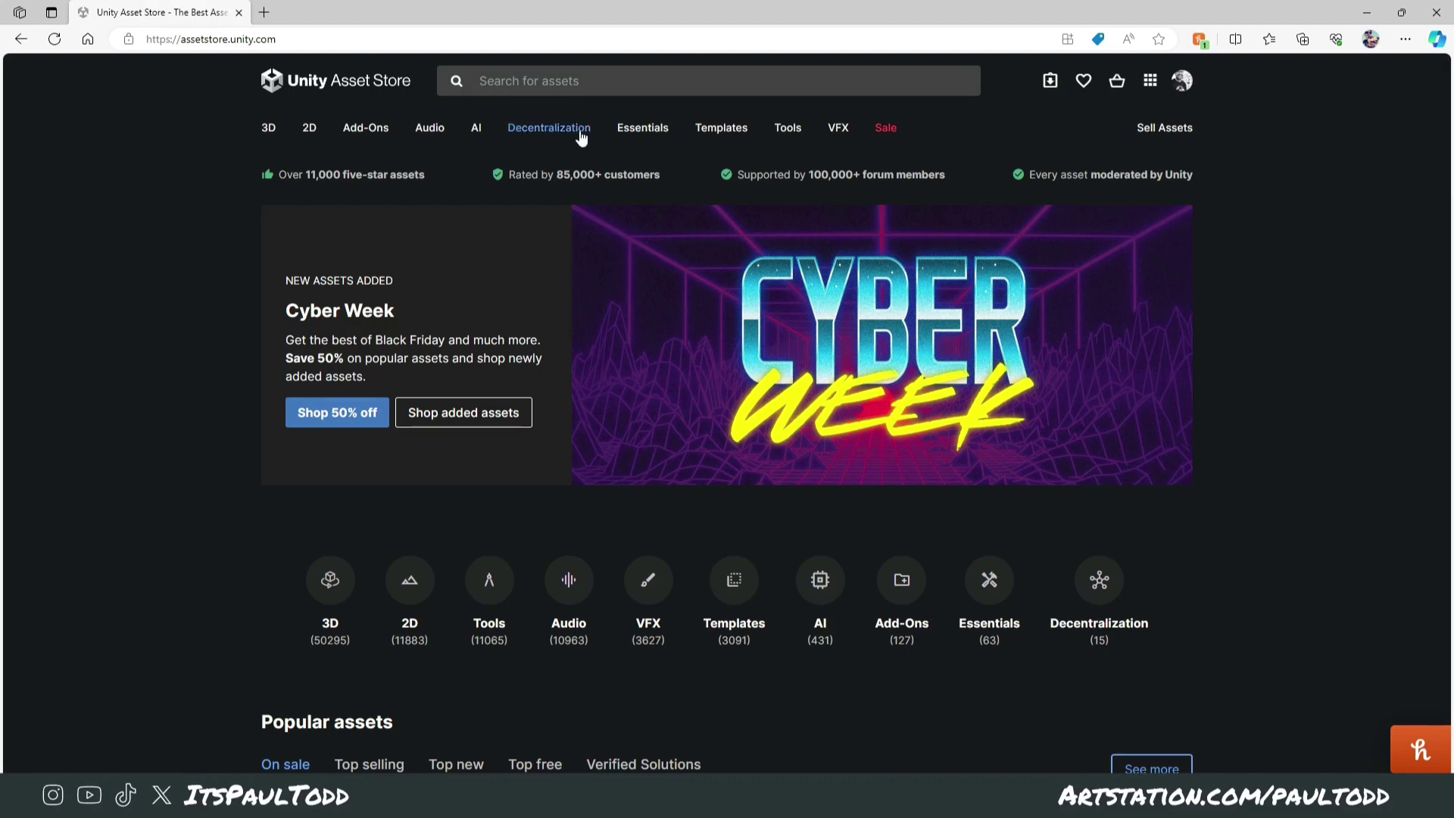
Step: Search the Unity Asset Store for "asset store publishing tools" and open the Asset Store Publishing Tools page
left_click(576, 81)
type("ass")
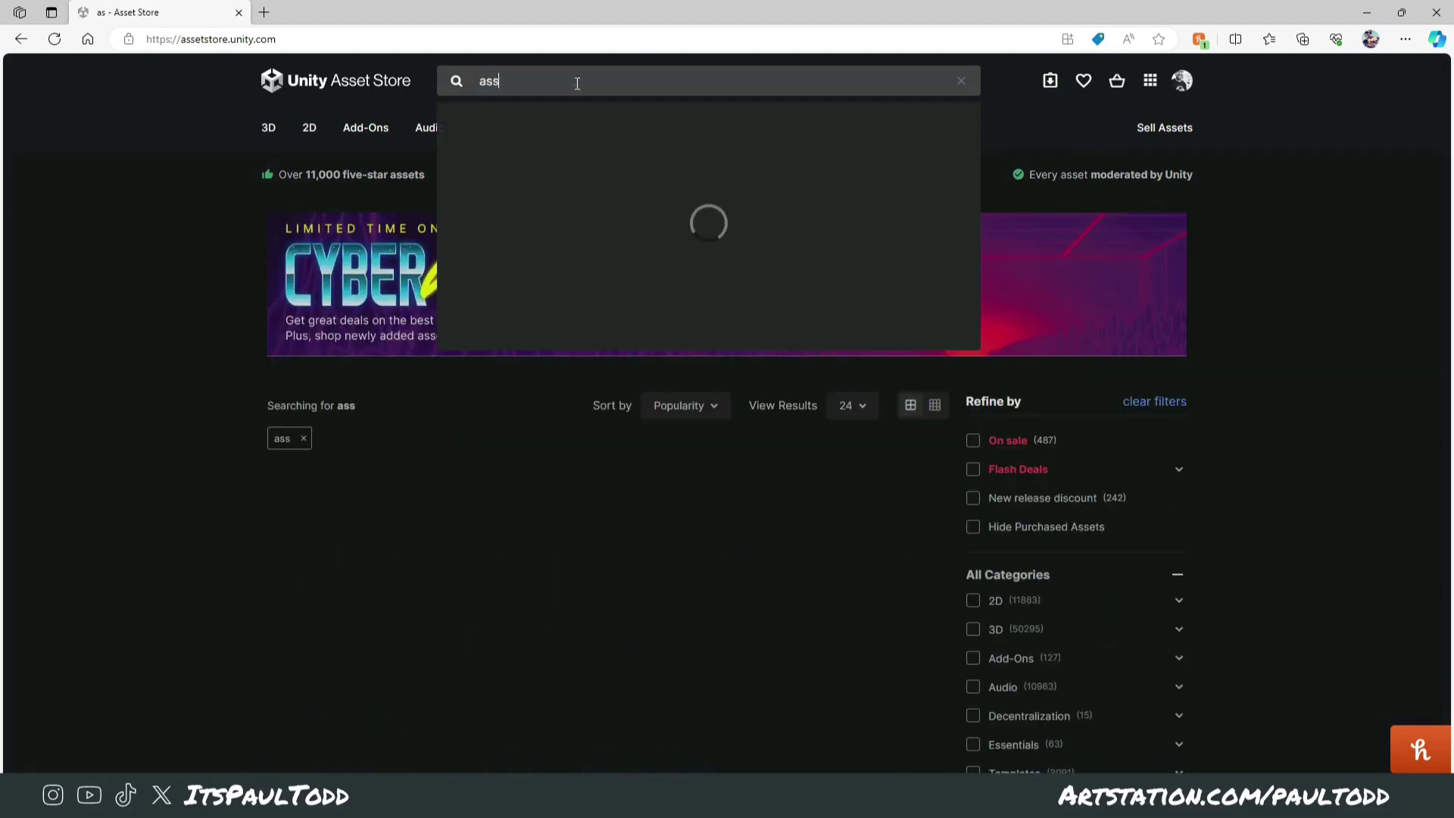
type("et store publishing tools")
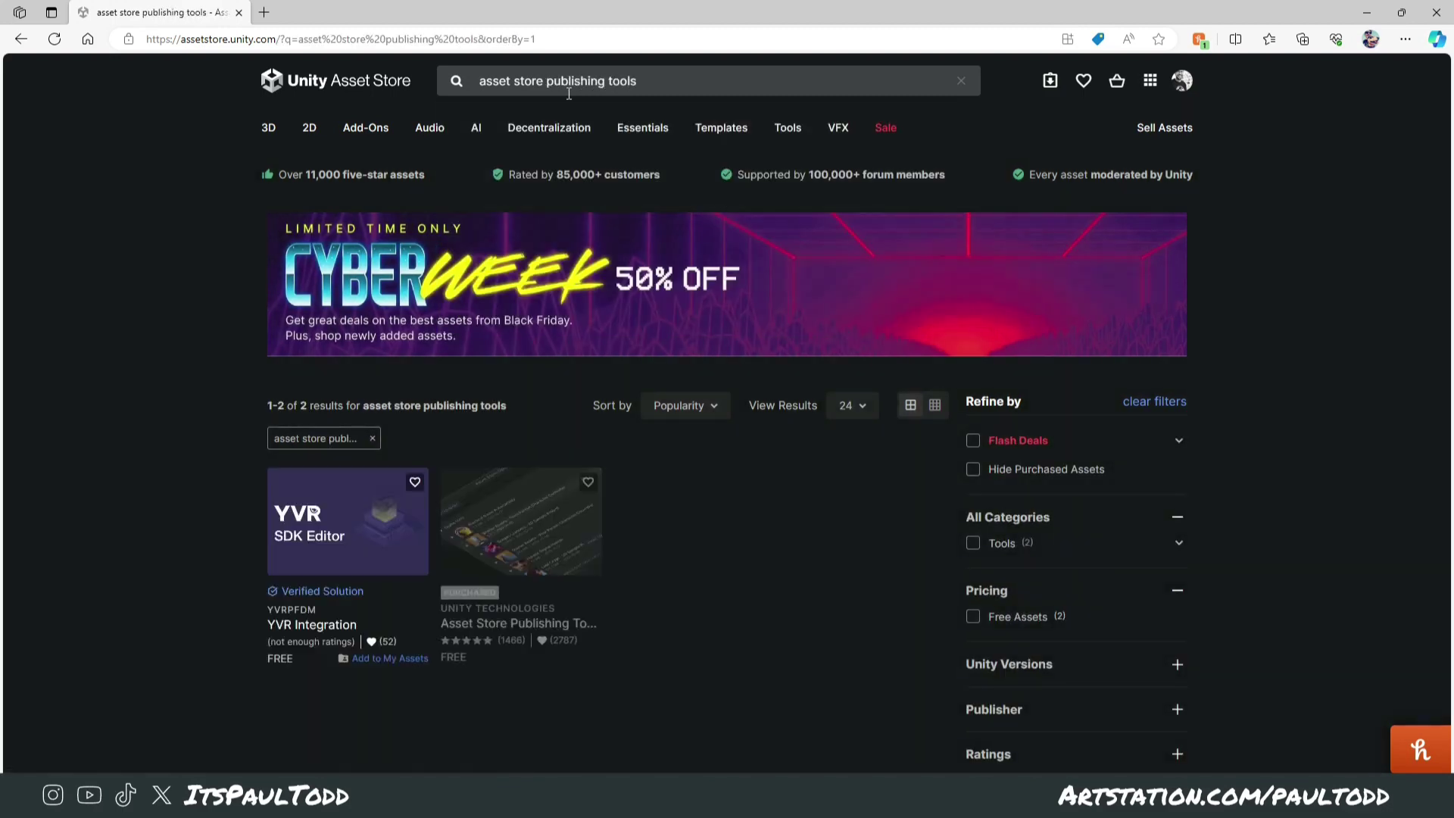
scroll(487, 365, "down", 3)
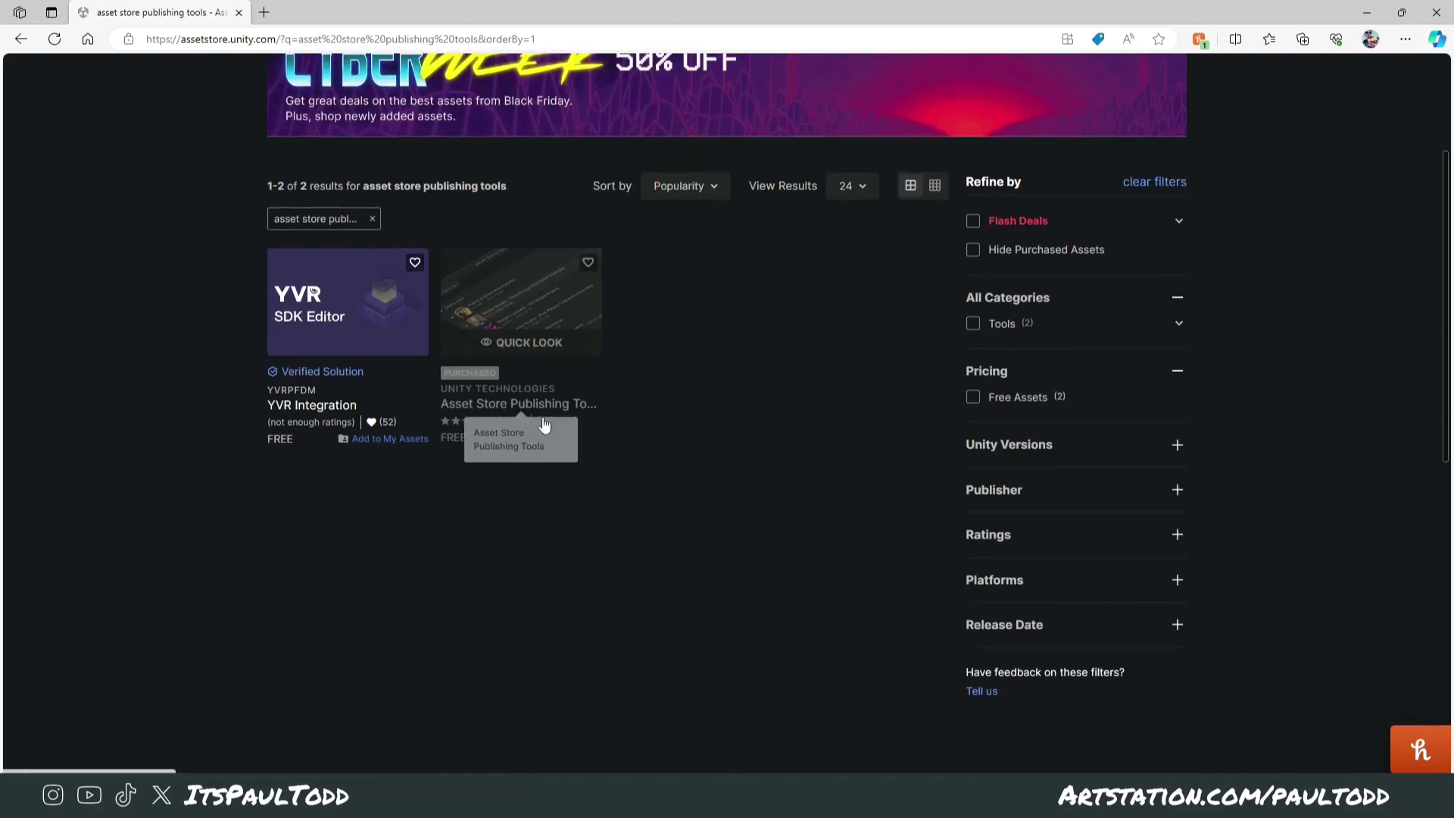
left_click(499, 411)
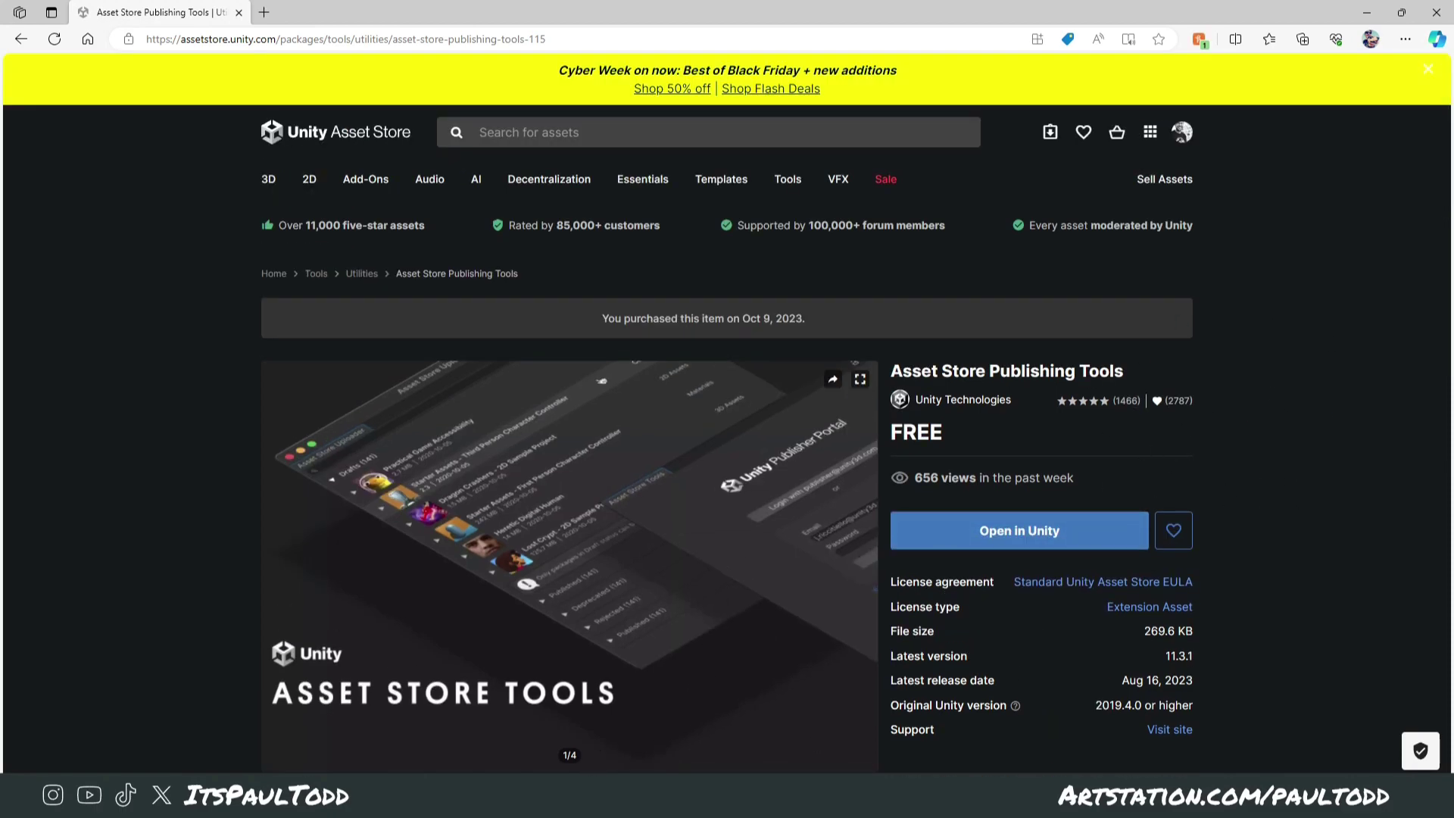
Step: Switch to the Unity Editor and import all of Asset Store Publishing Tools from My Assets in the Package Manager
left_click(757, 729)
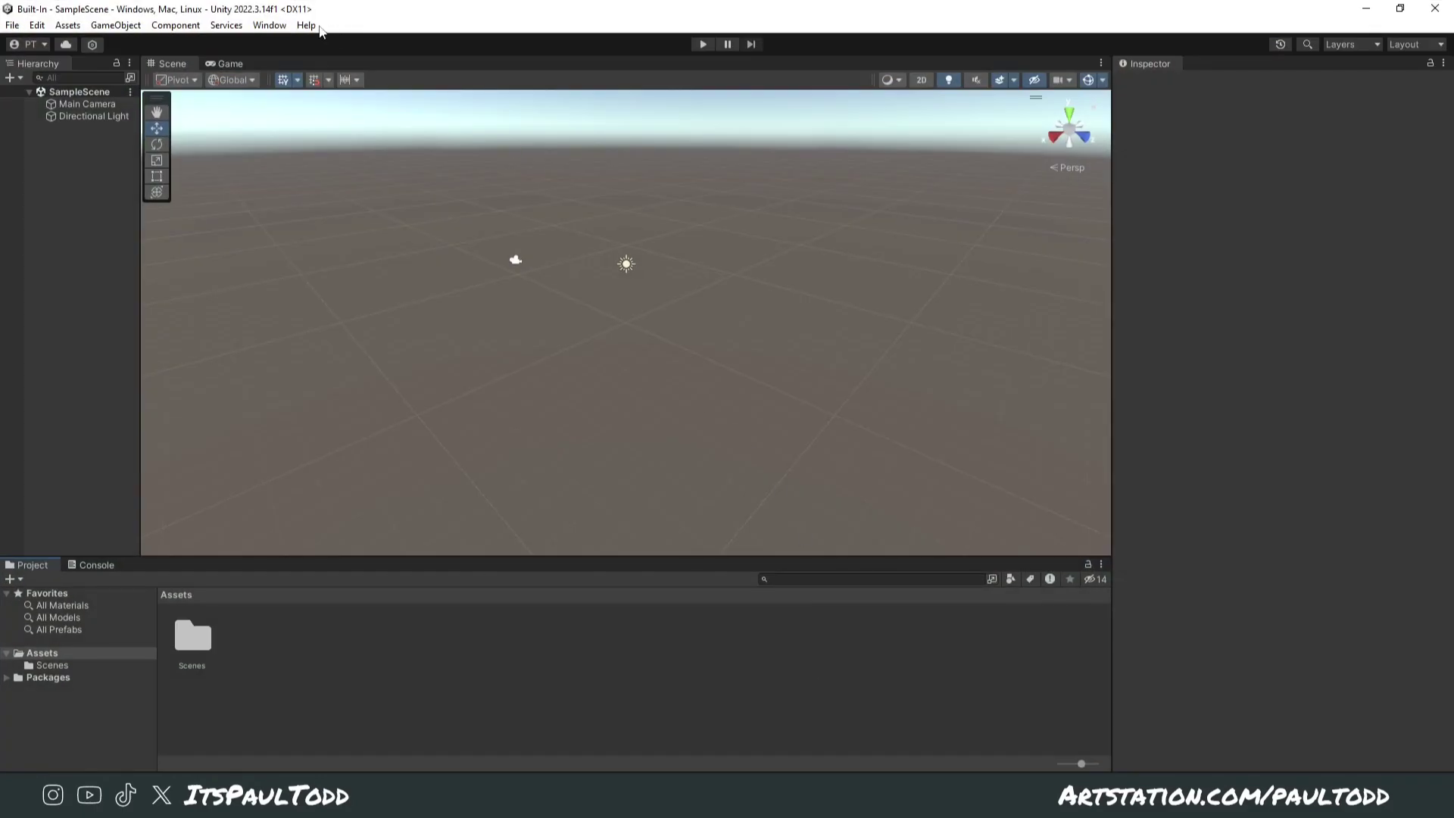
left_click(269, 25)
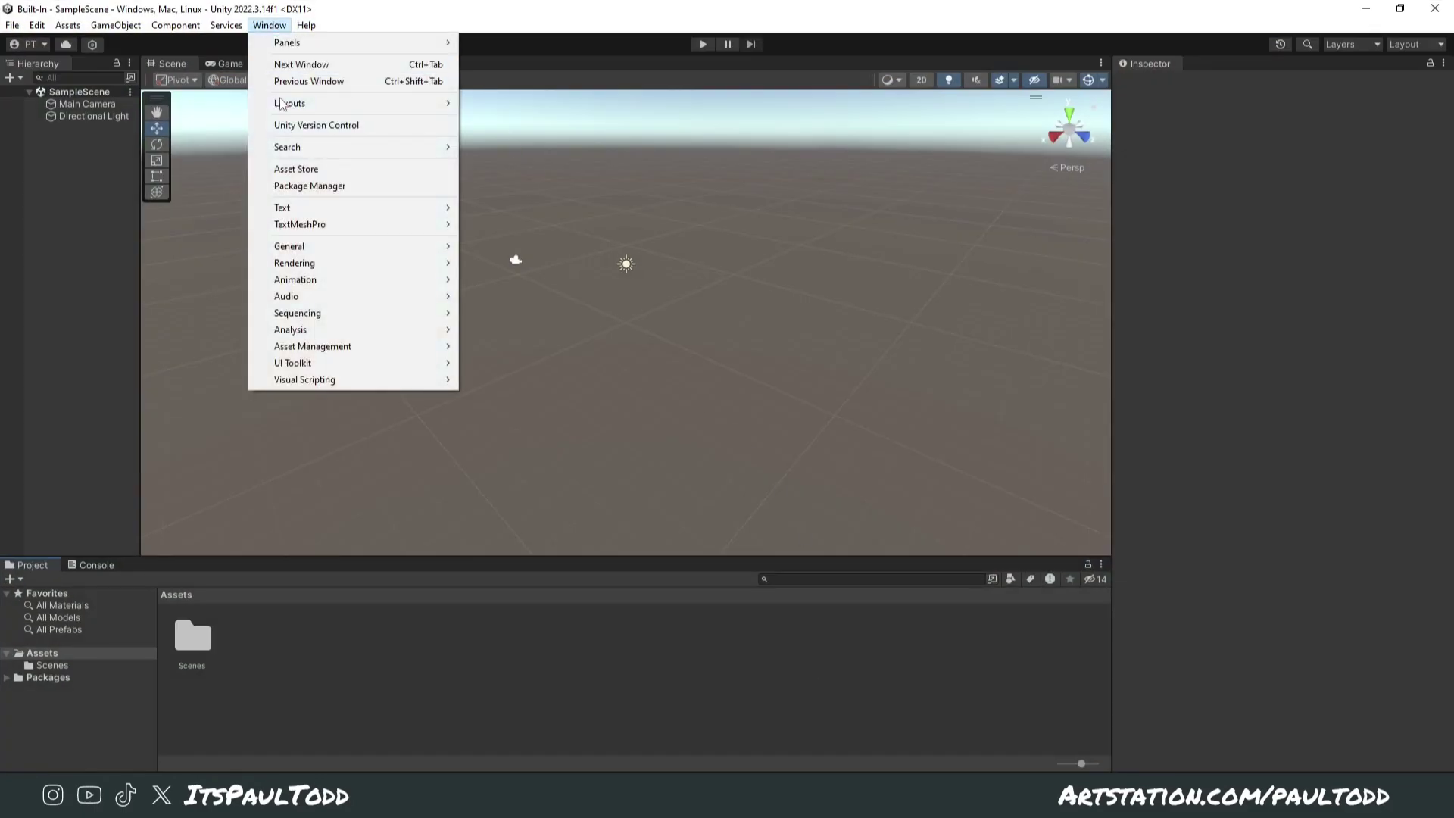
left_click(316, 188)
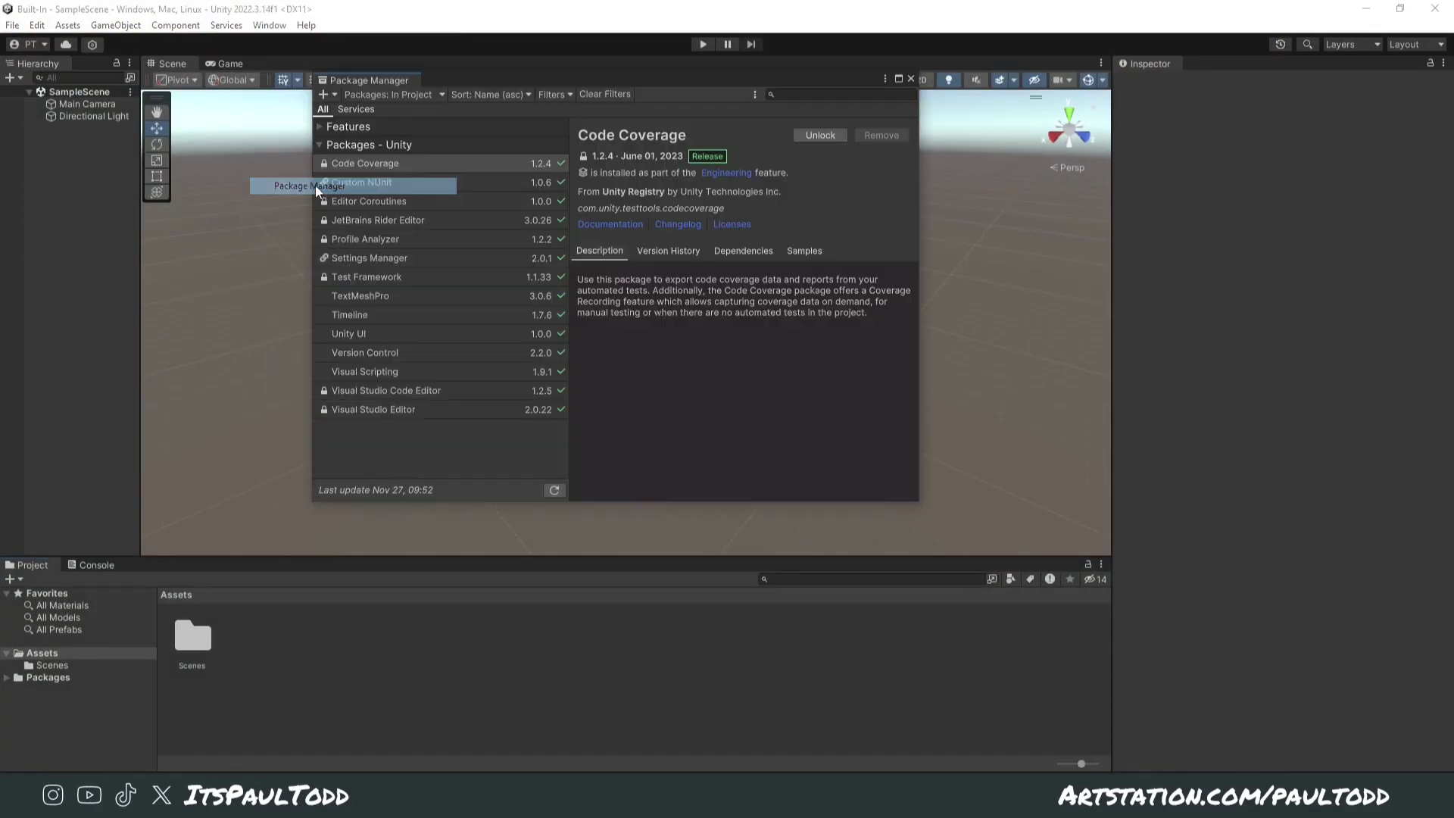
left_click(438, 94)
left_click(384, 149)
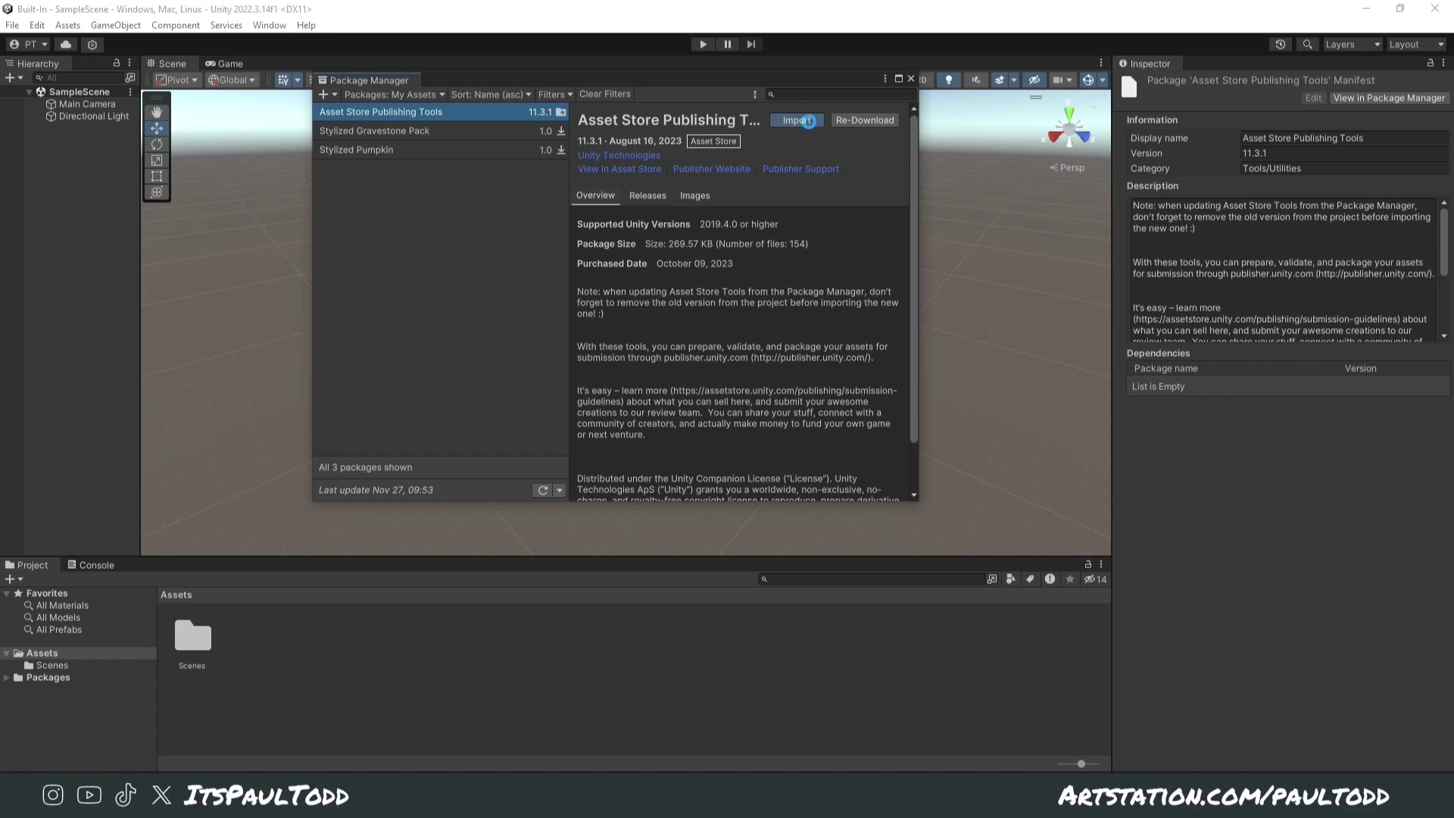
left_click(807, 121)
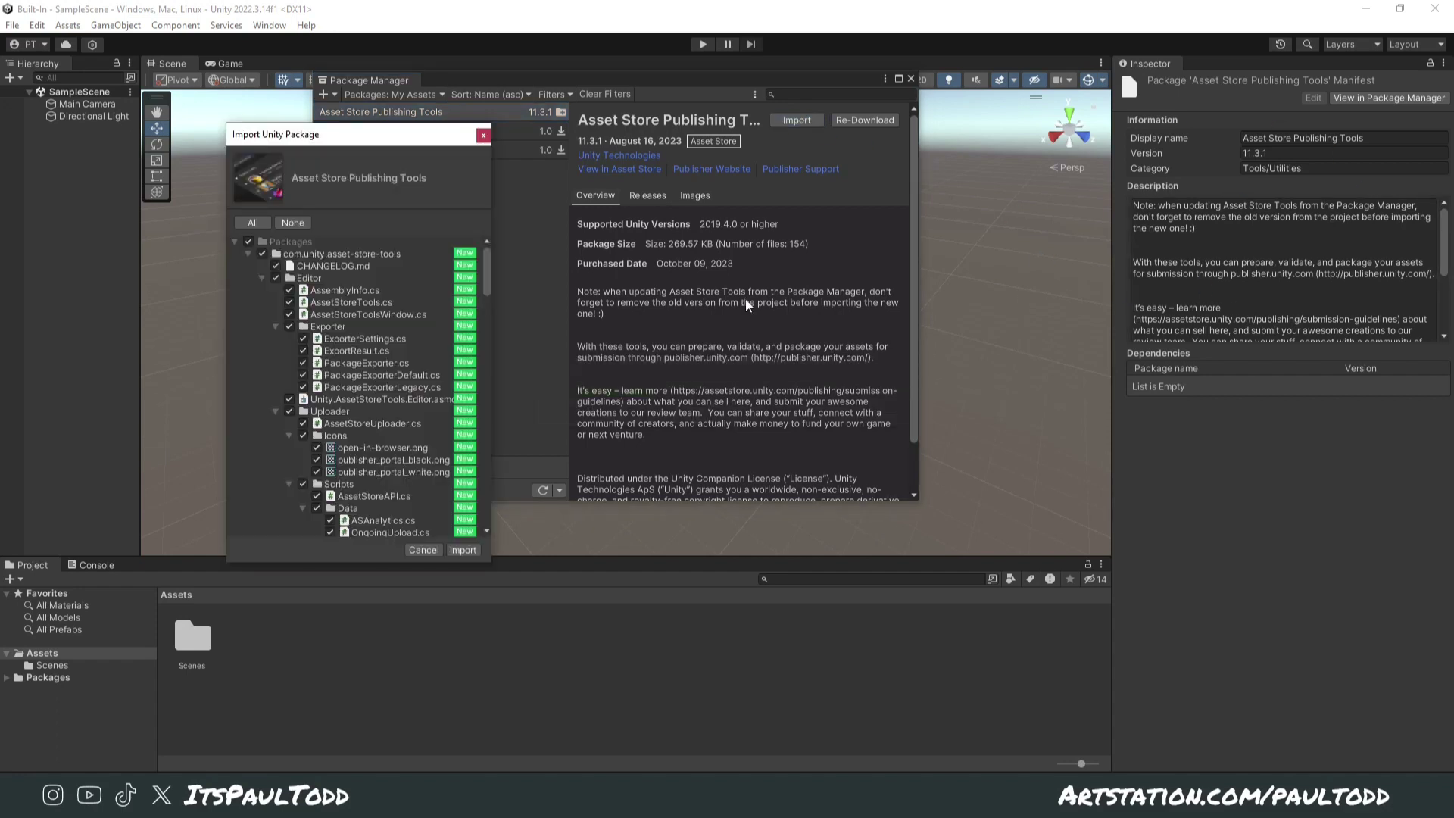
left_click(463, 549)
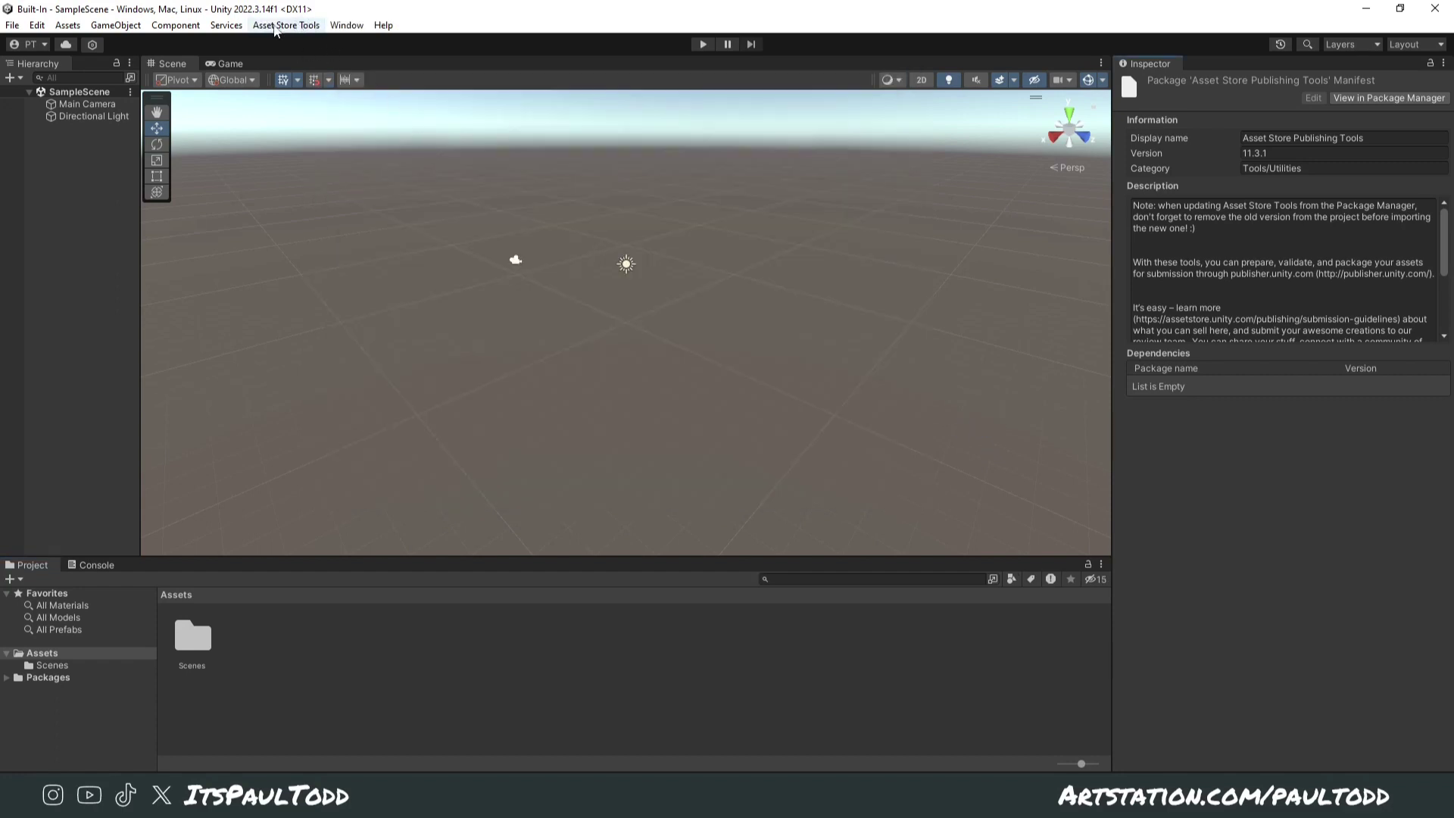
Step: Open the Asset Store Uploader and the Asset Store Validator from Asset Store Tools
left_click(277, 26)
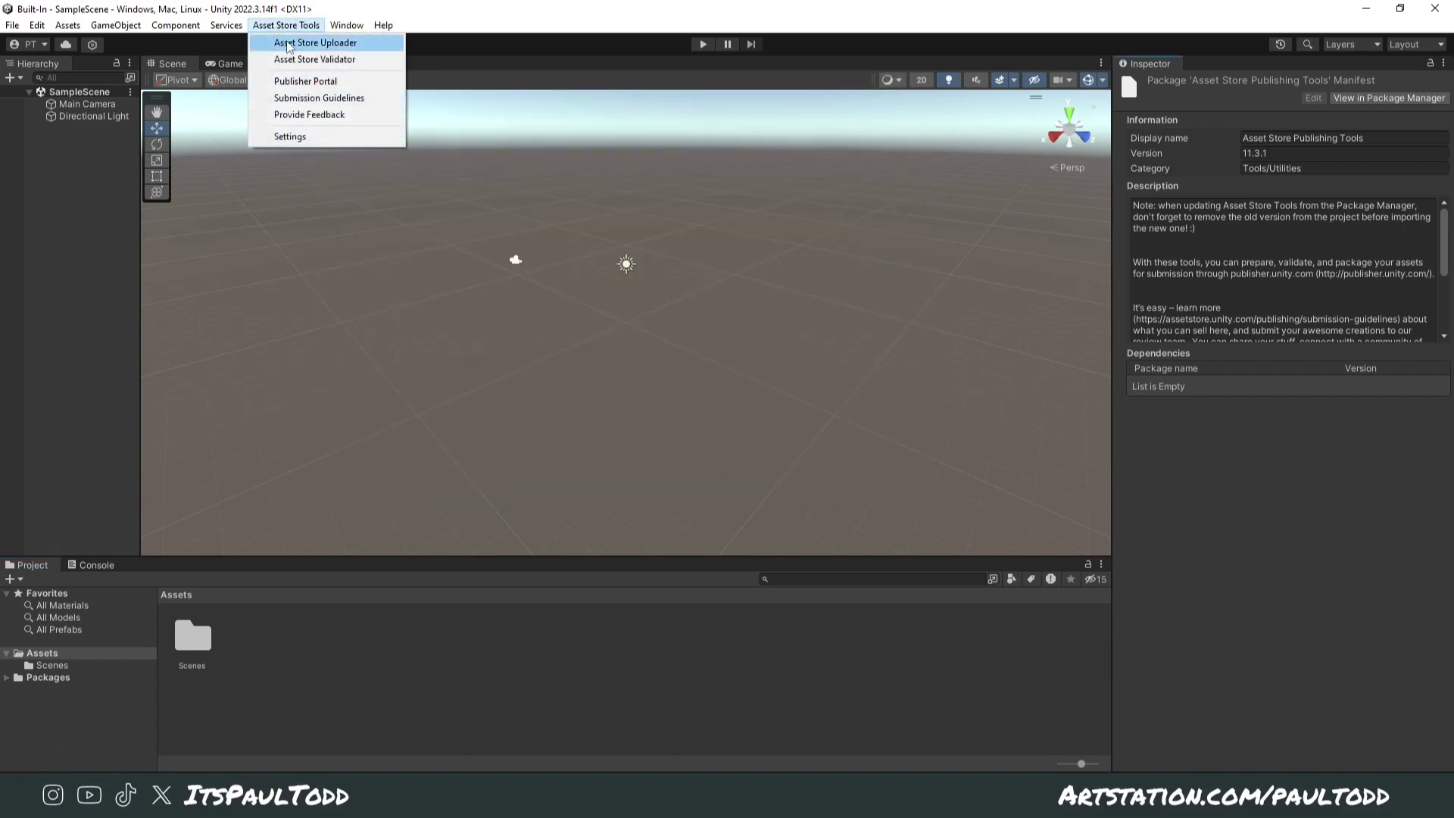
left_click(326, 46)
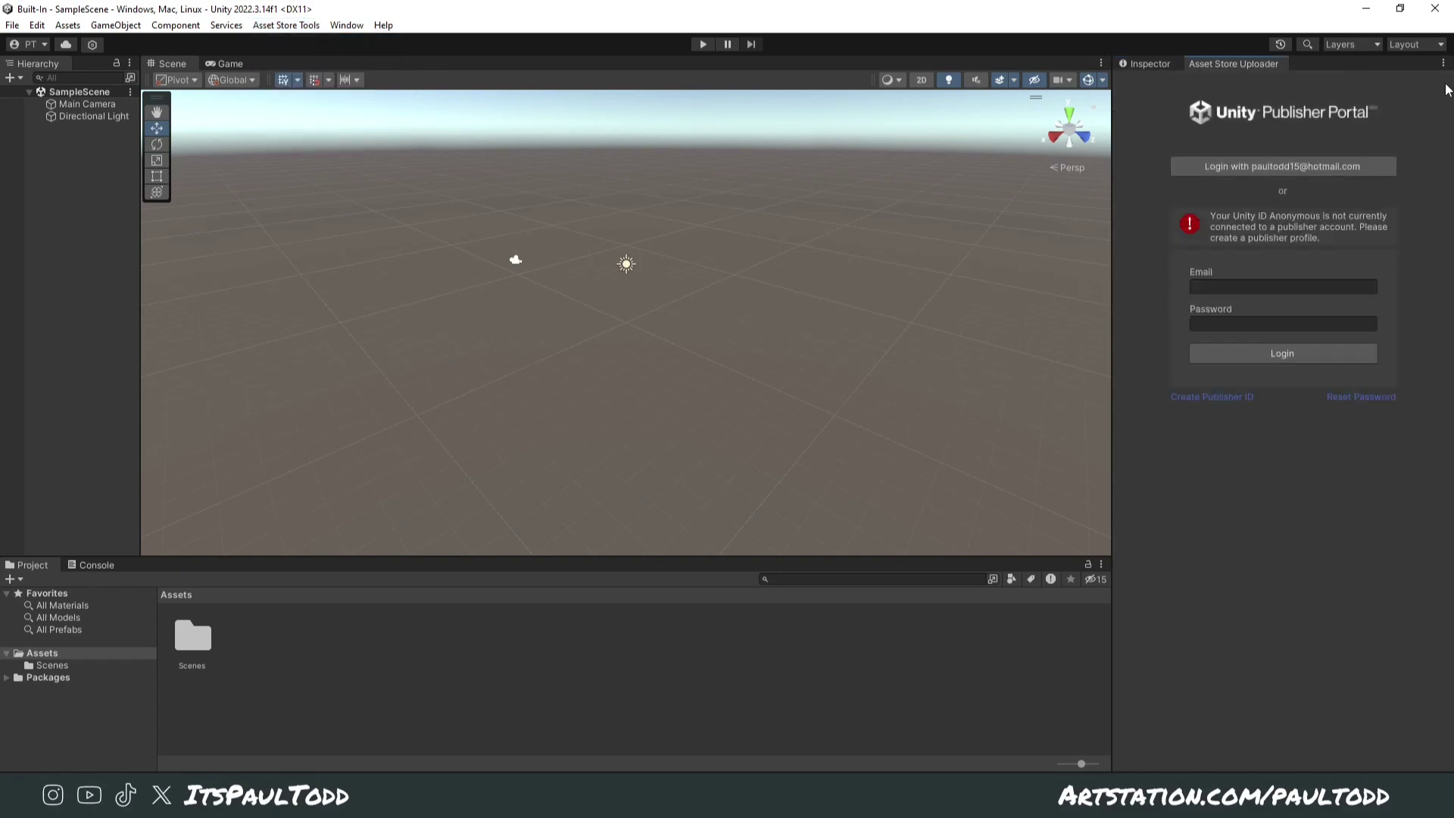
left_click(311, 25)
left_click(314, 60)
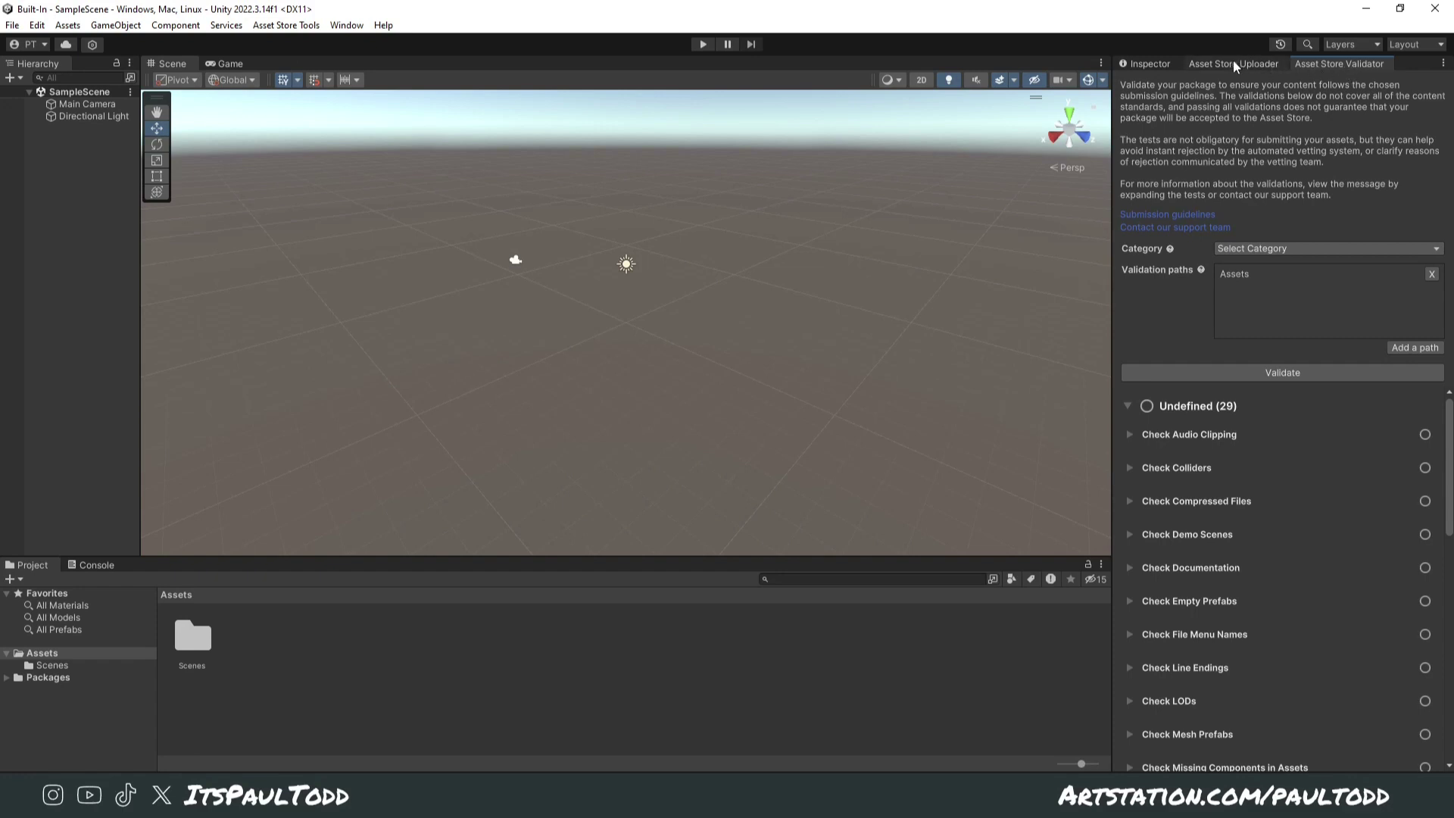
Step: Log in to the Asset Store Uploader with the already connected Unity account
left_click(1215, 66)
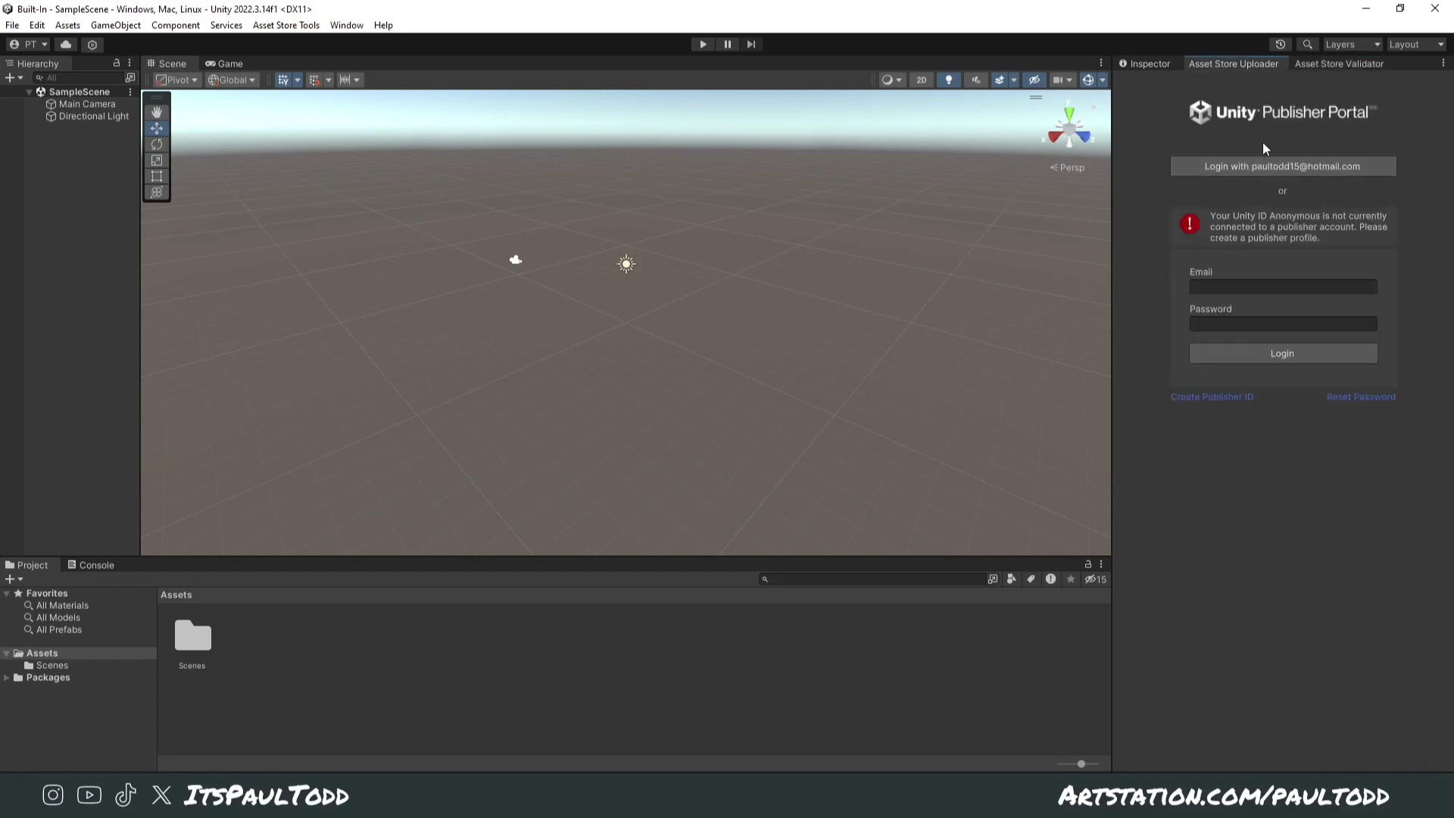
left_click(1267, 167)
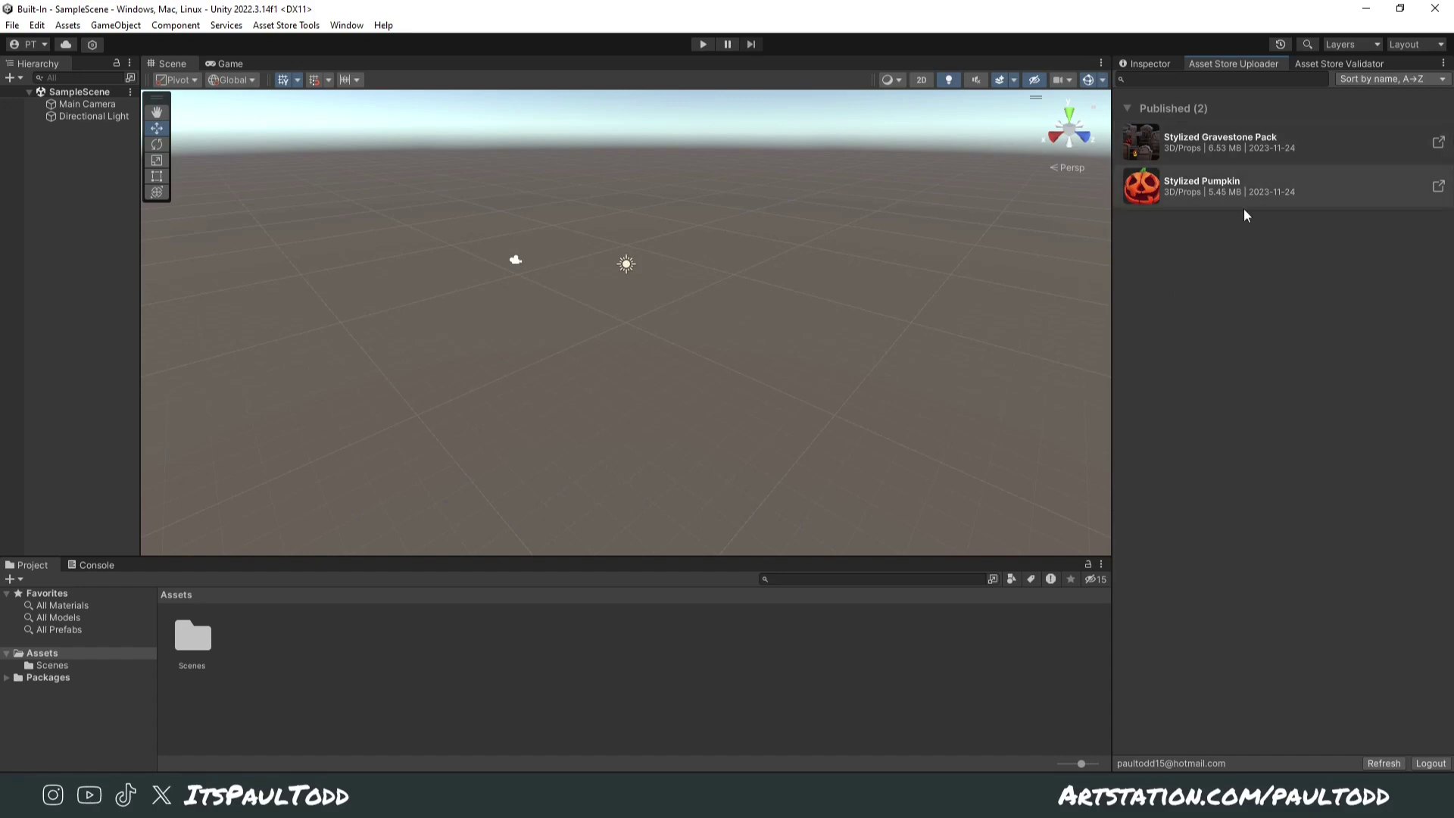
left_click(1319, 62)
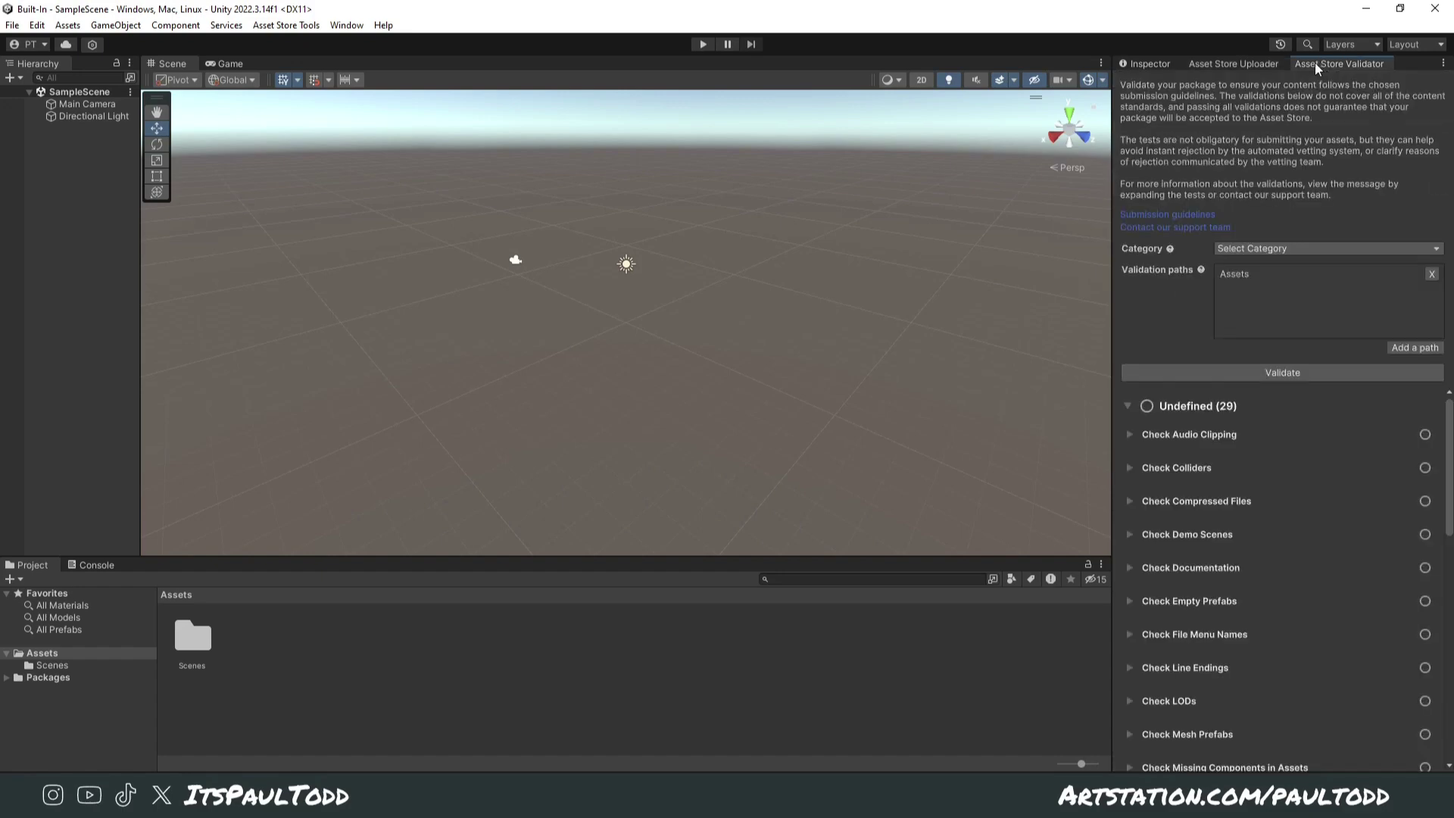
left_click(1248, 62)
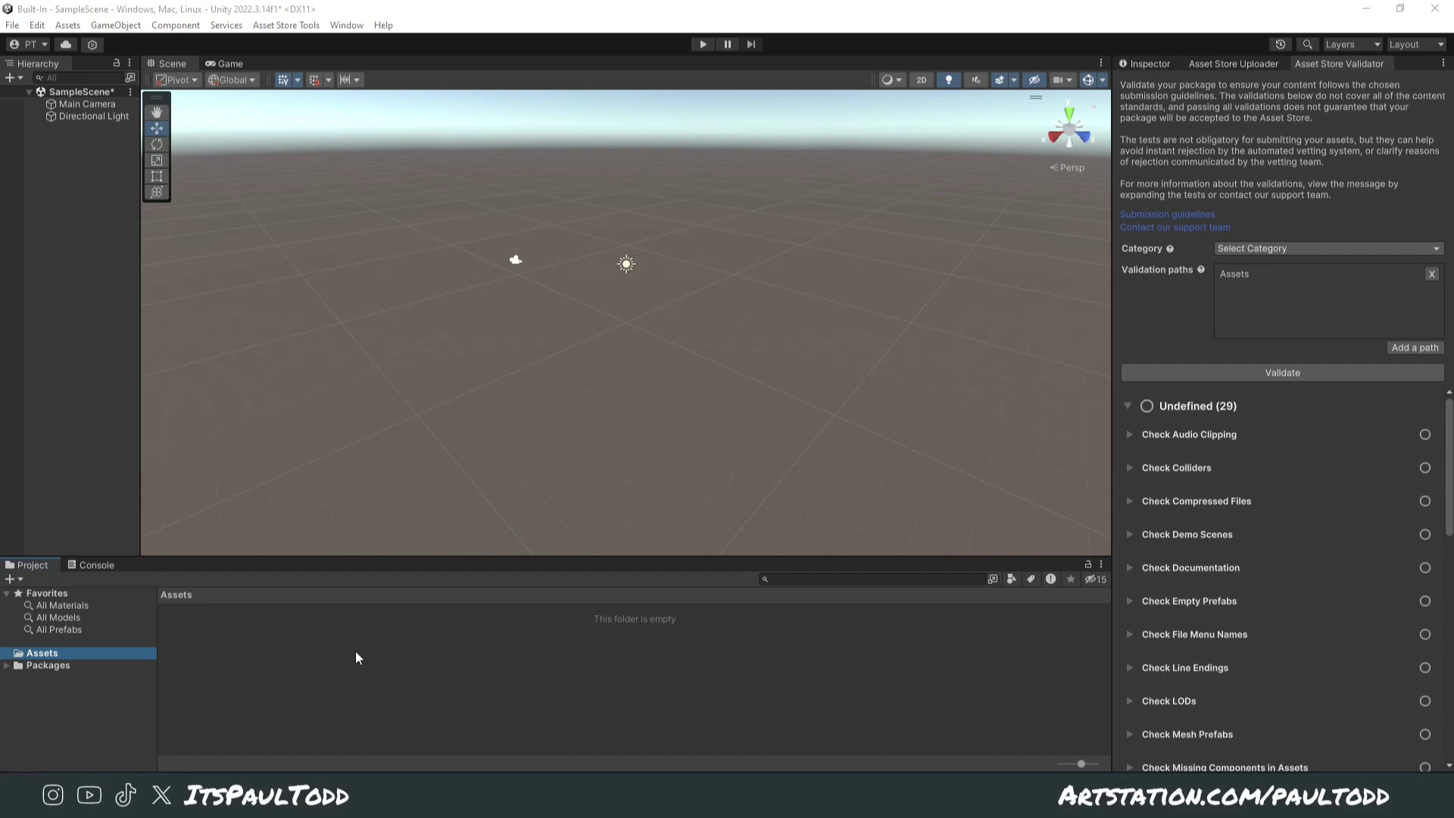
Step: Create a folder in the project's empty Assets folder and name it after the publisher
right_click(323, 636)
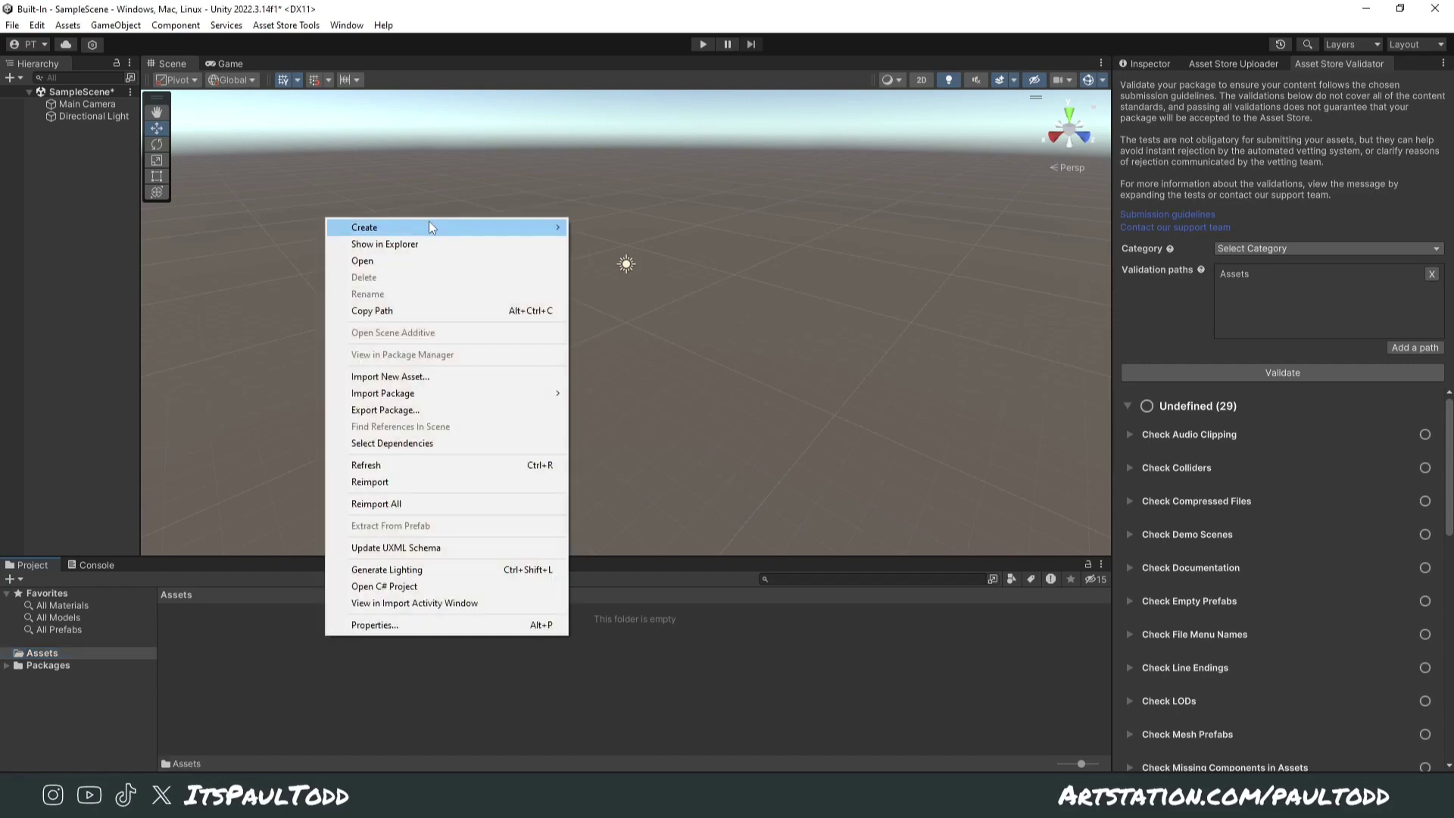
mouse_move(428, 225)
left_click(674, 108)
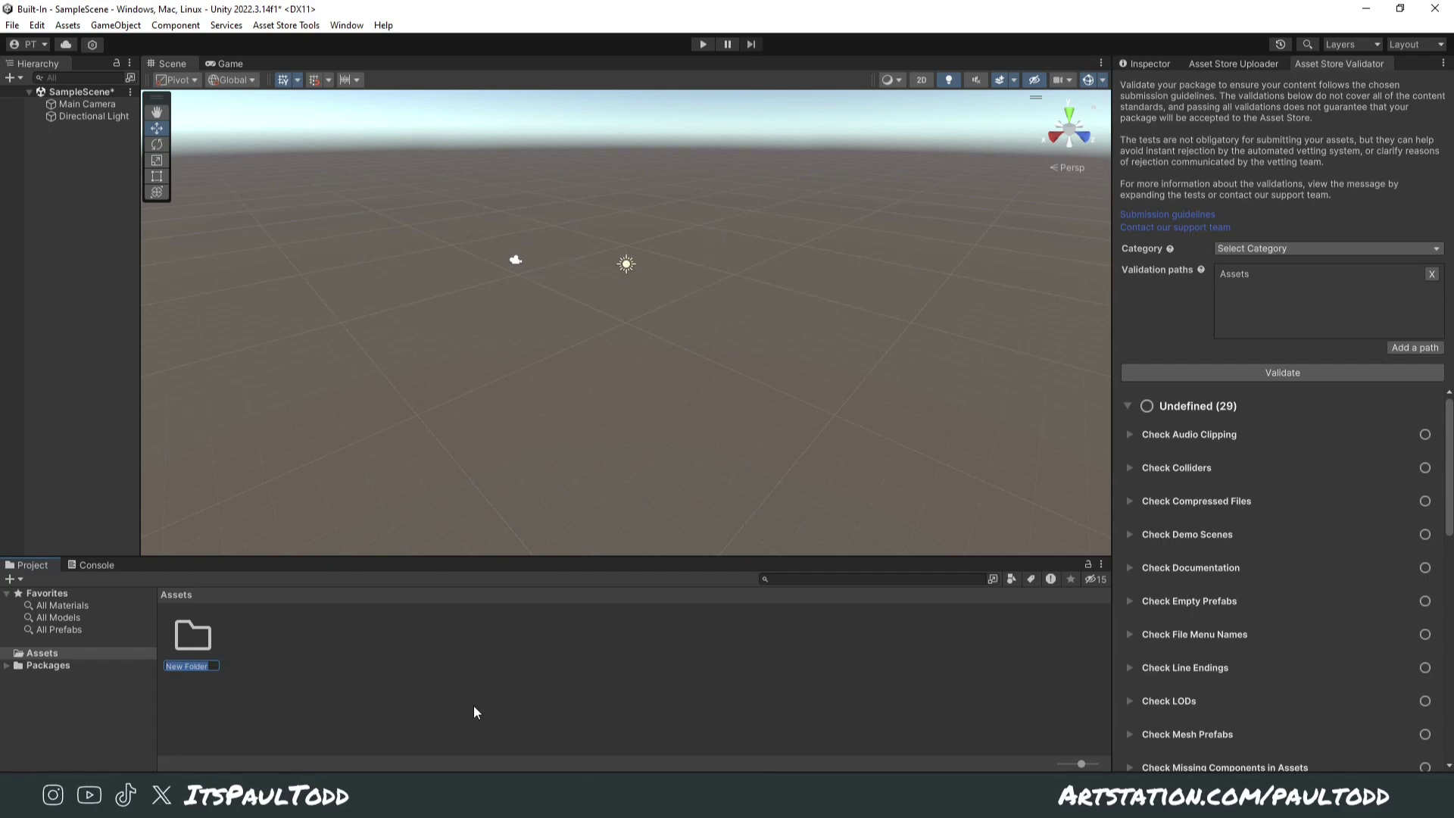
type("ItsPaulTodd")
key("Return")
Step: Create a folder named Fish inside the publisher folder
double_click(193, 637)
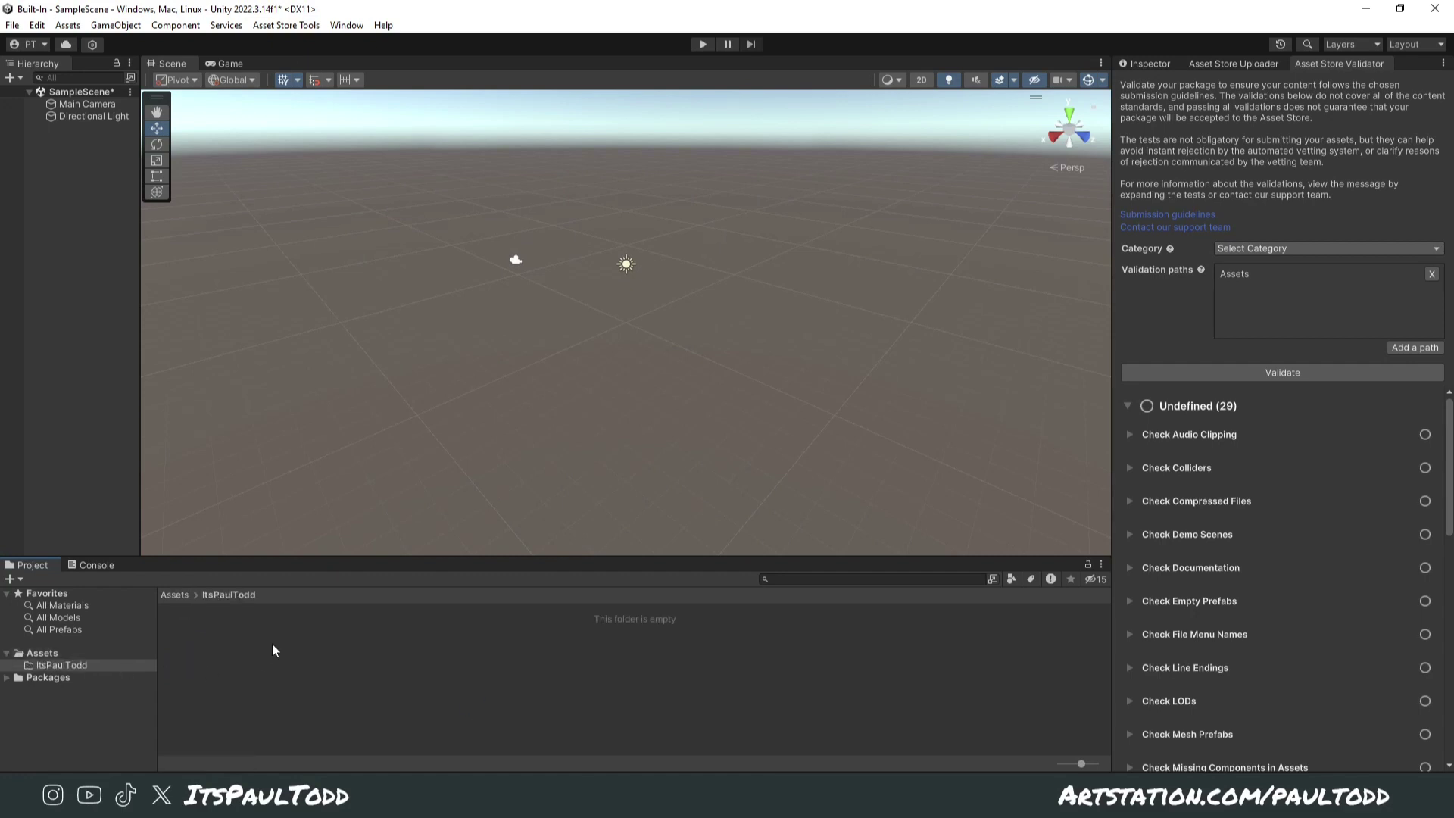
right_click(273, 644)
mouse_move(479, 236)
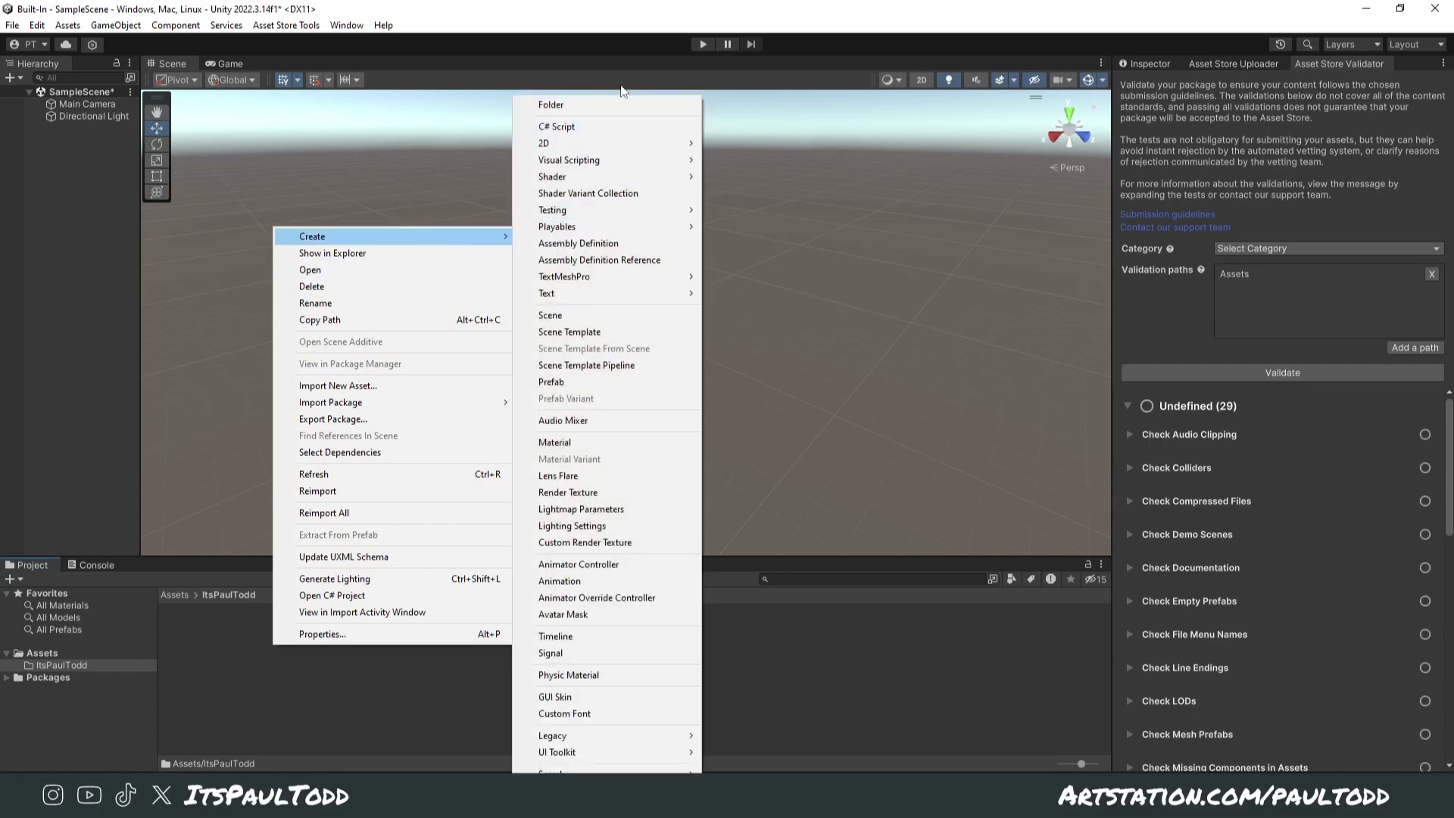
left_click(606, 103)
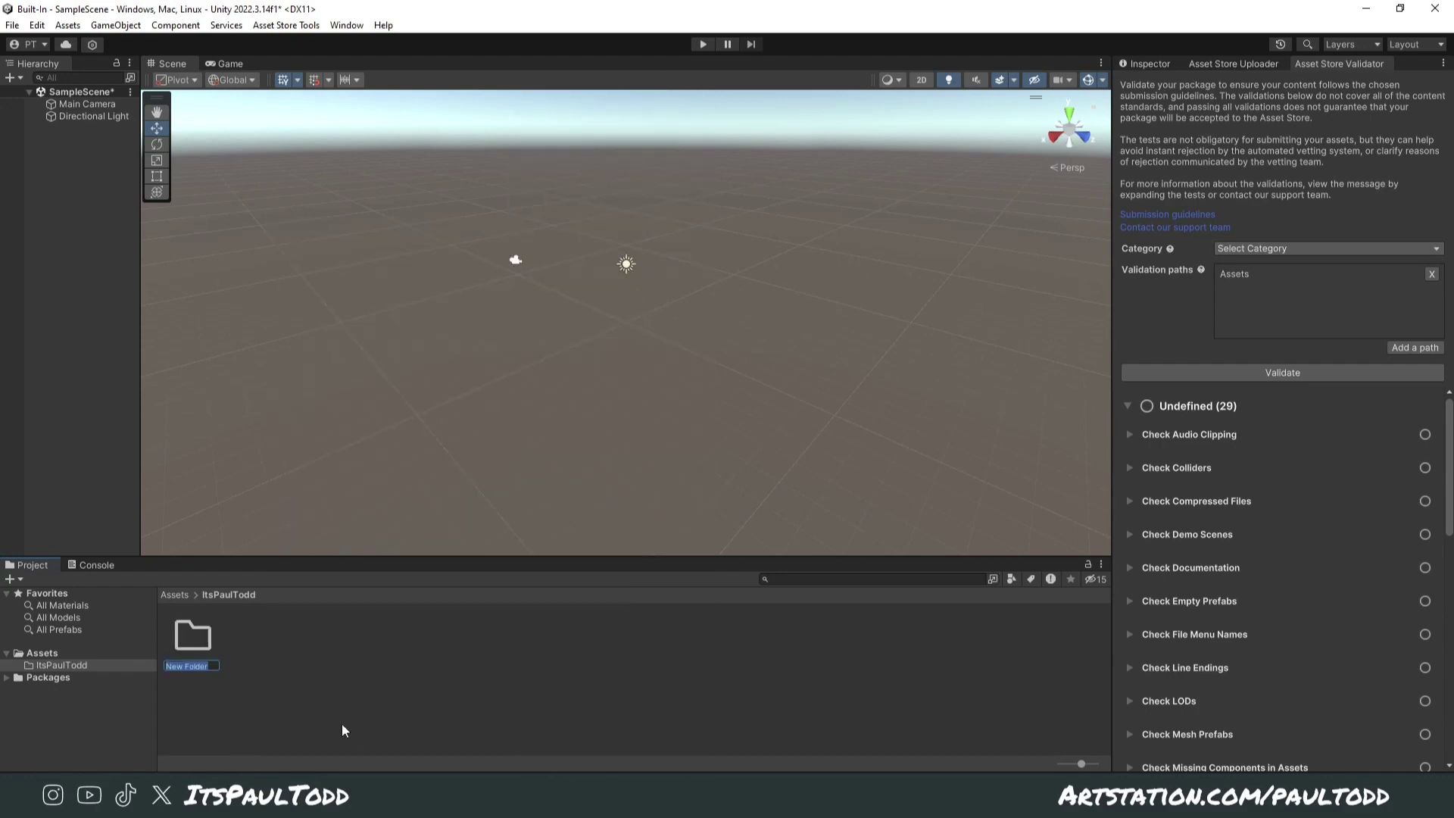
type("Fish")
key("Return")
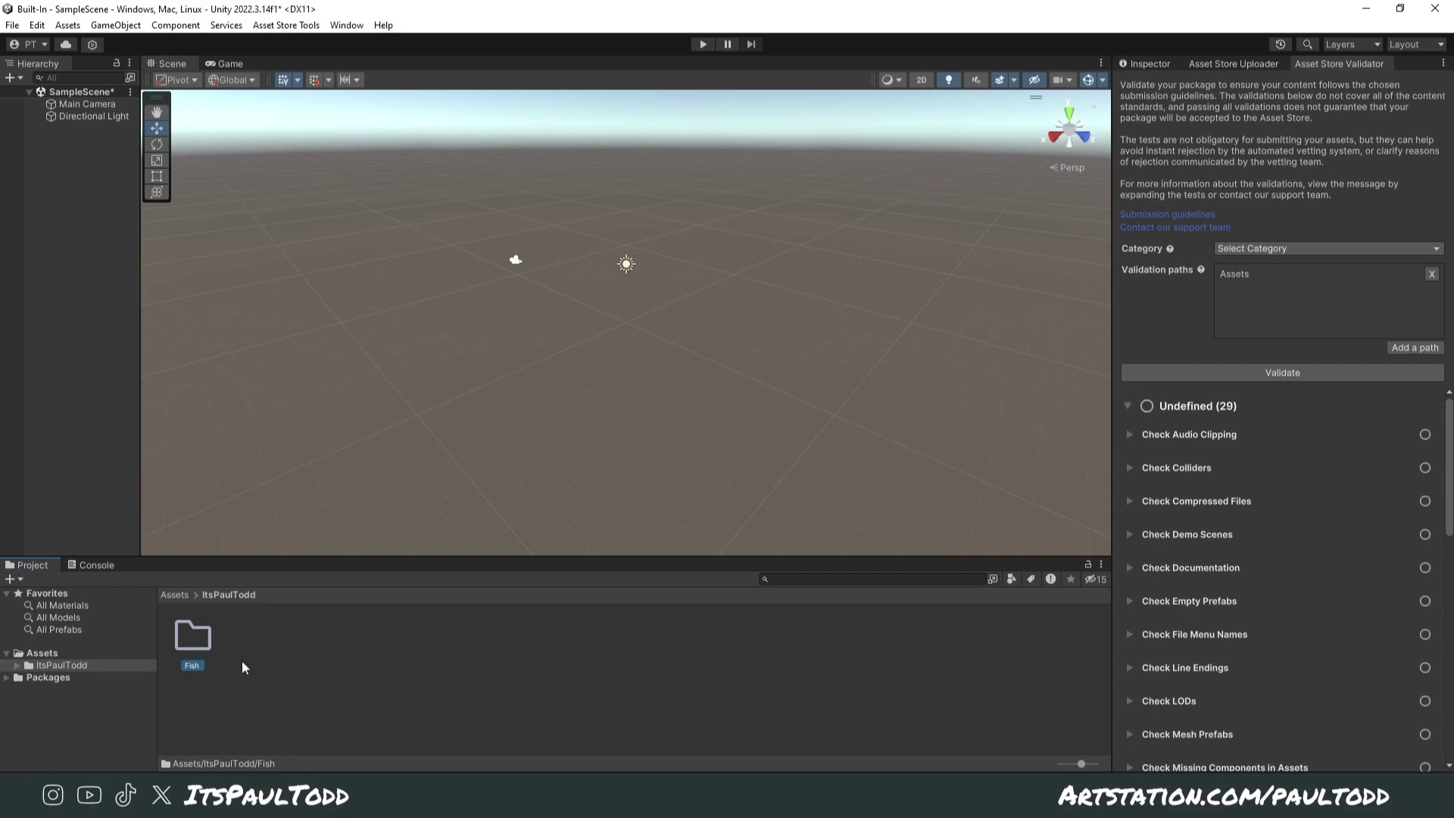
Step: Create a folder named Built-In inside the Fish folder
double_click(198, 640)
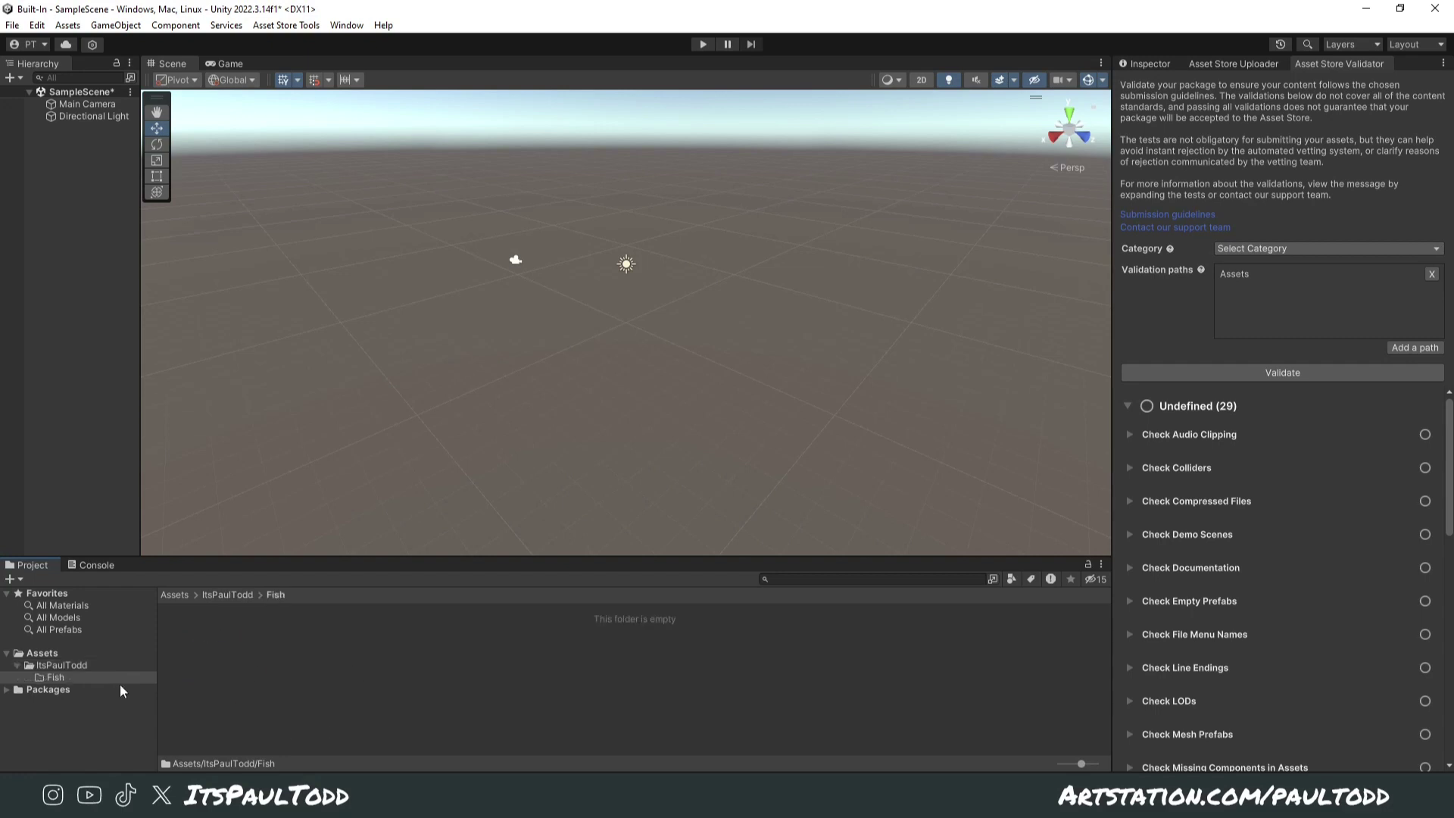
right_click(297, 666)
mouse_move(416, 260)
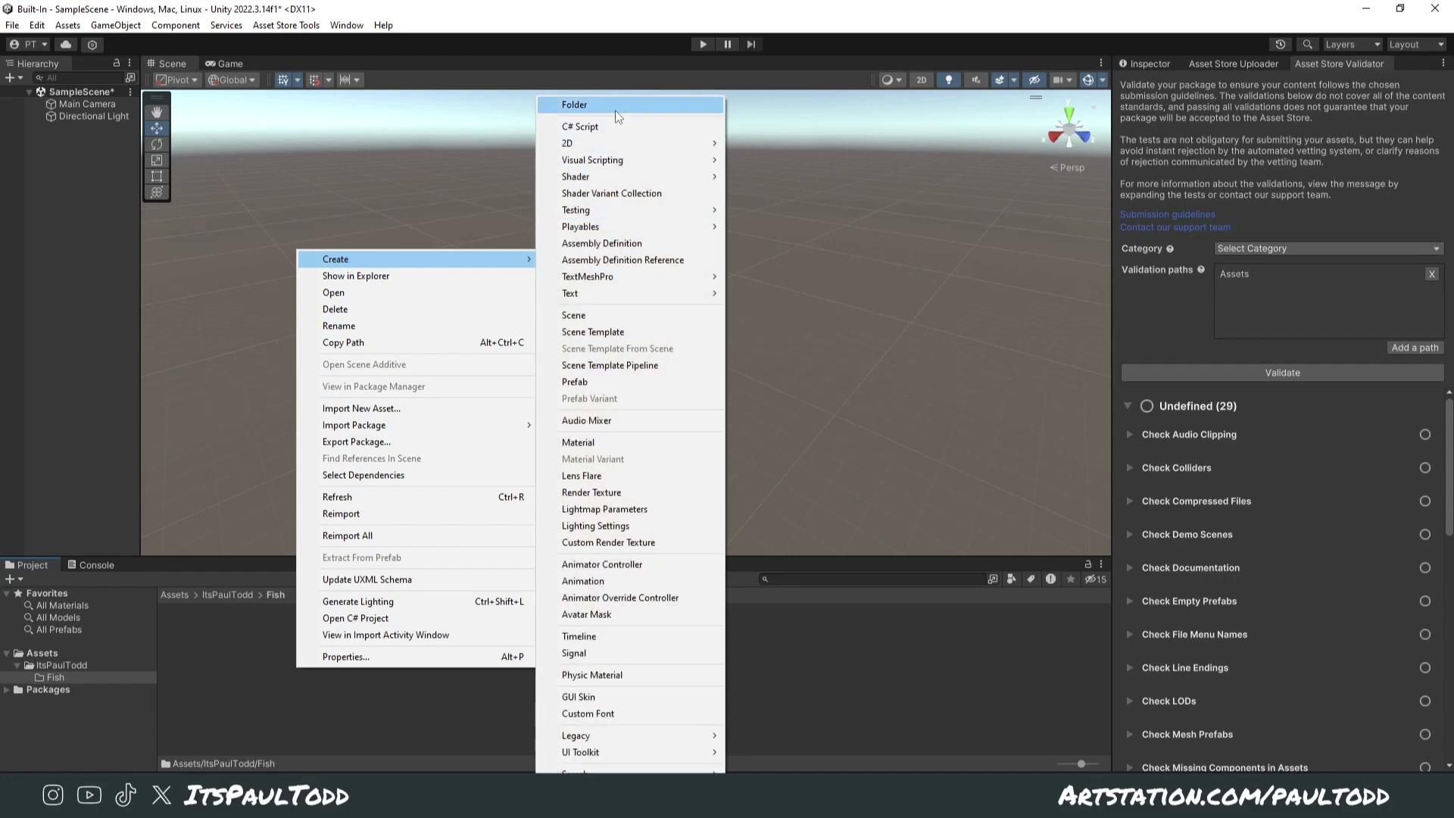
left_click(617, 106)
type("Bui")
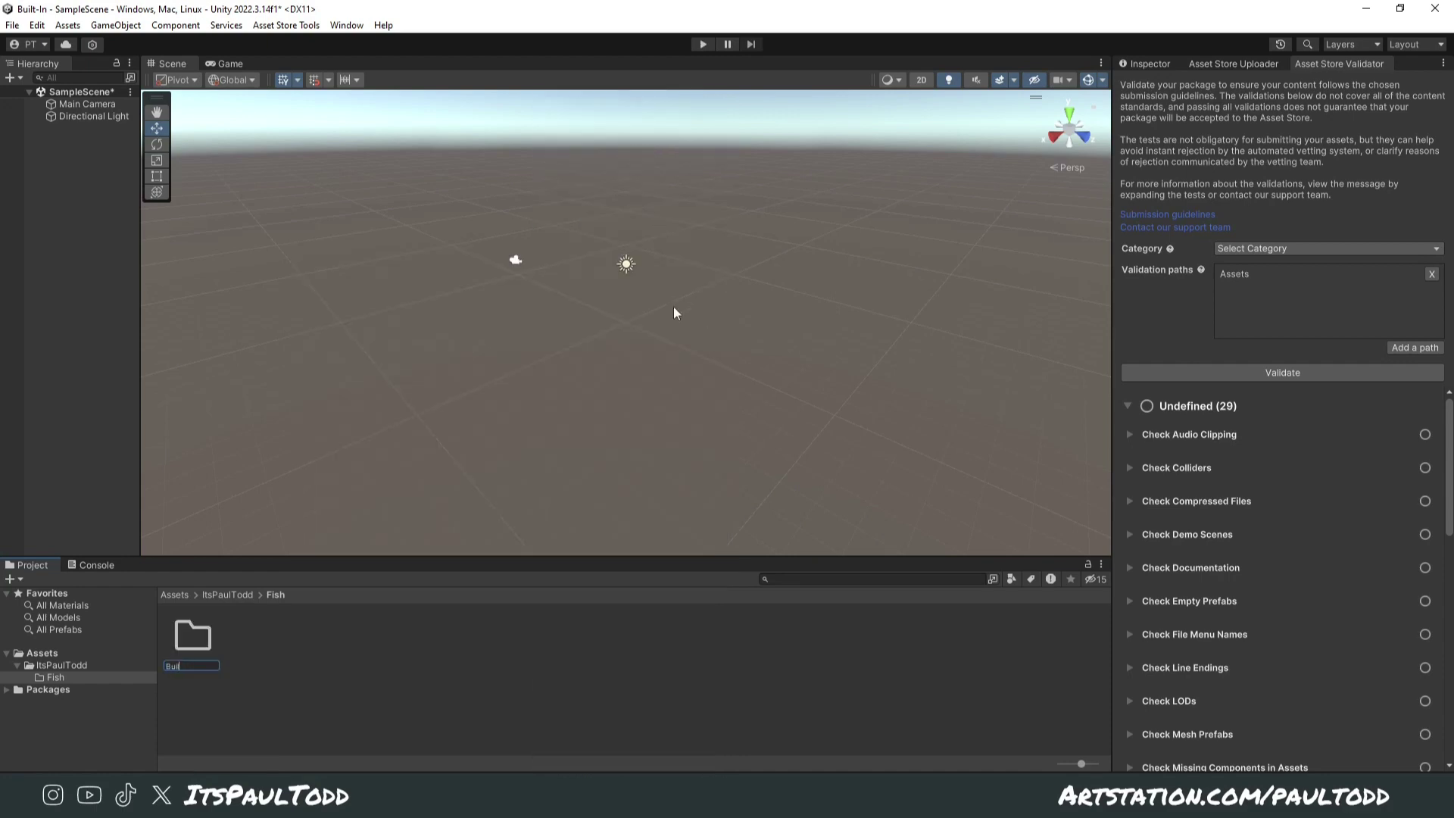
type("lt-In")
key("Return")
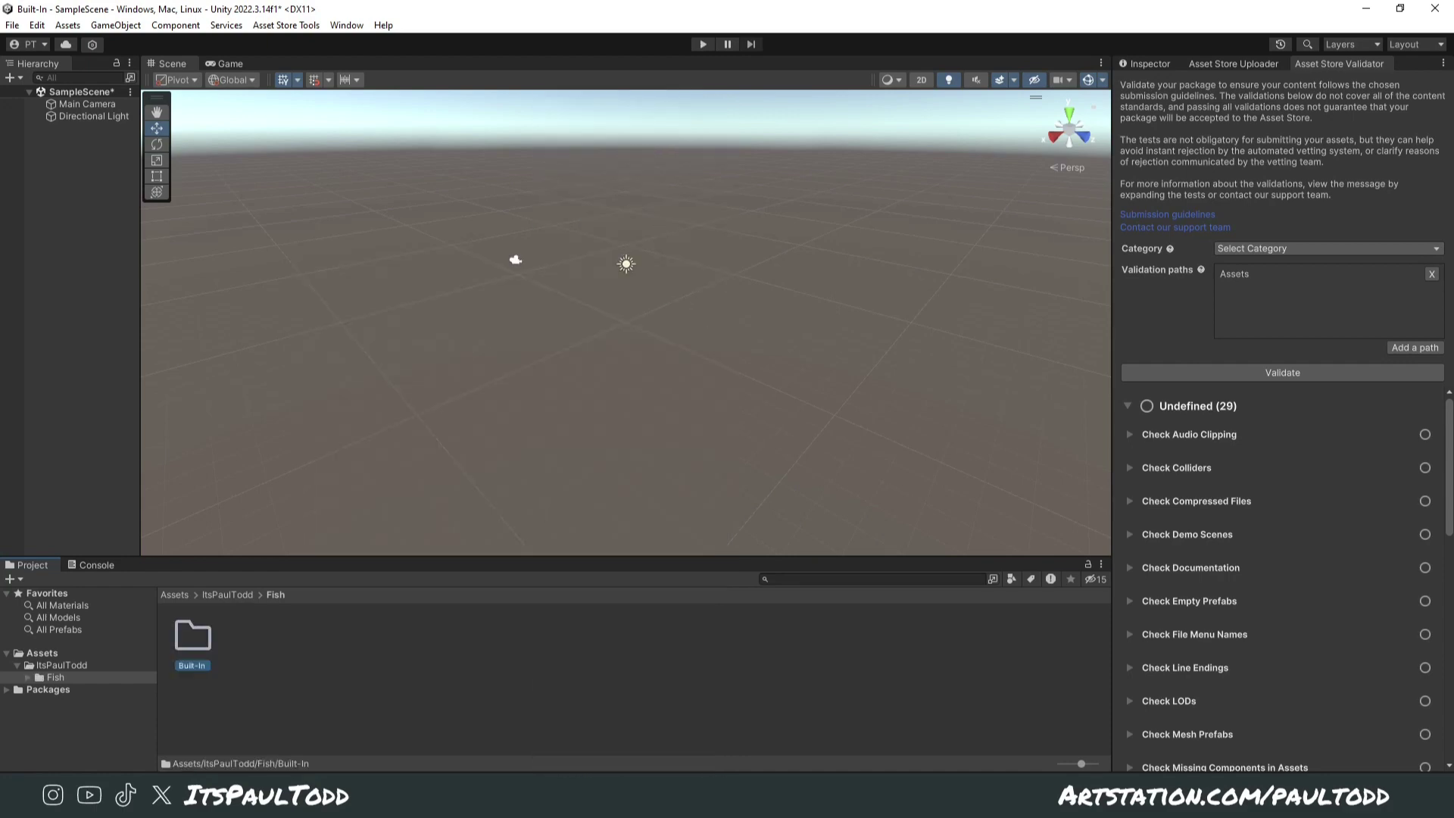
Step: Add a folder named Info to the Fish folder, next to Built-In
left_click(318, 739)
right_click(327, 698)
mouse_move(396, 226)
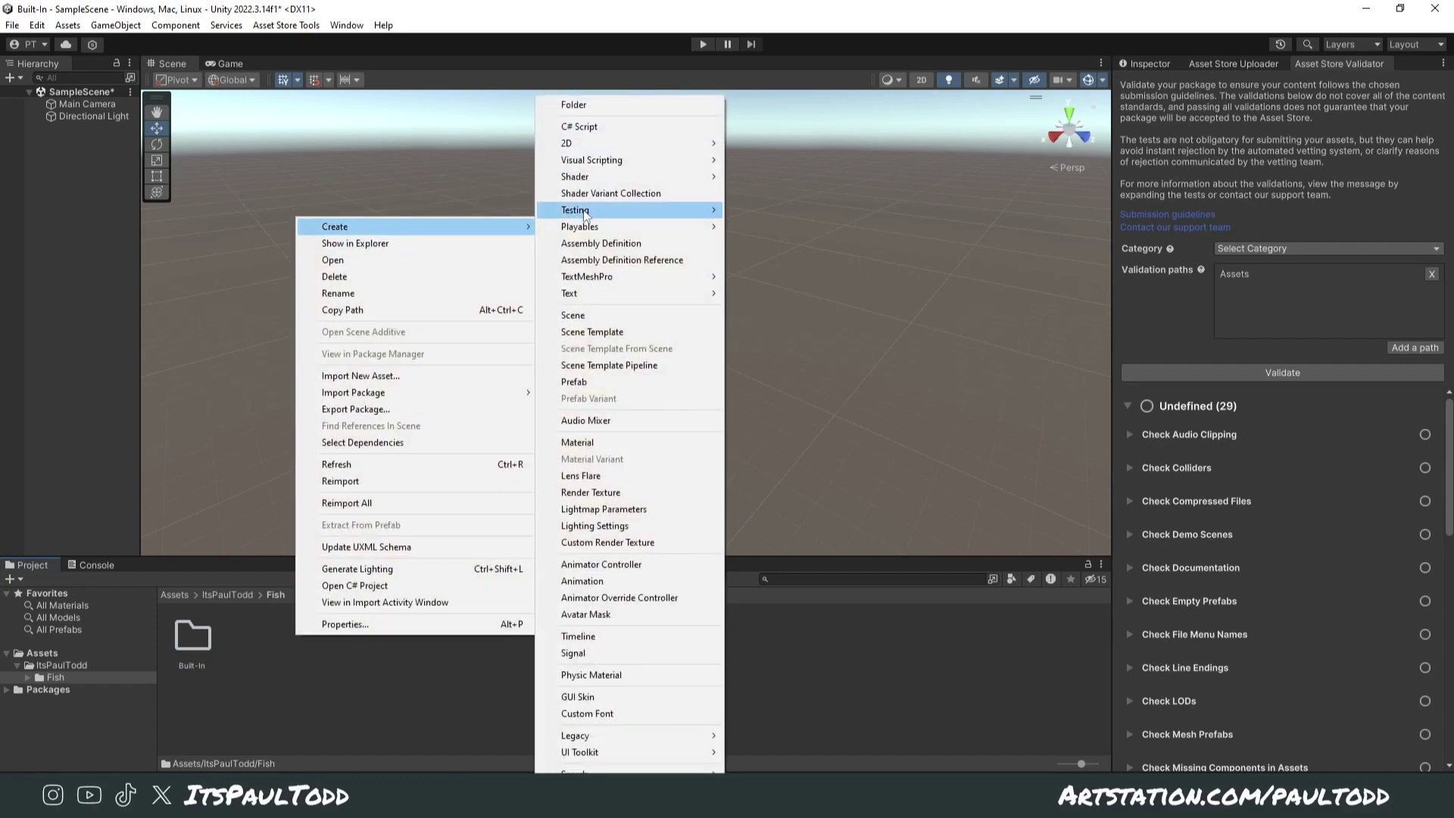
left_click(571, 104)
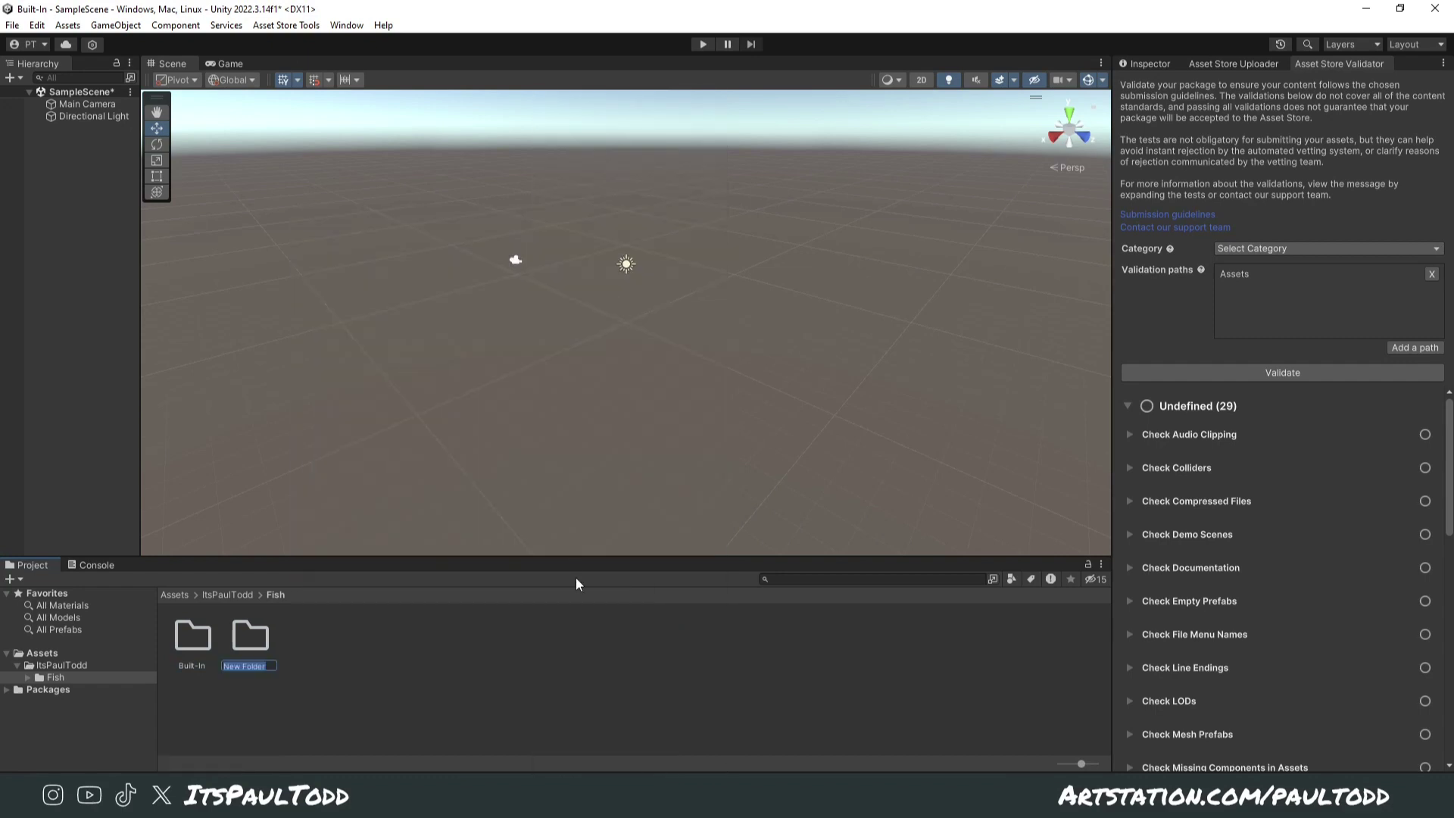
type("Info")
key("Return")
Step: Add a folder named Meshes to the Fish folder
left_click(559, 645)
right_click(439, 646)
mouse_move(652, 236)
left_click(783, 106)
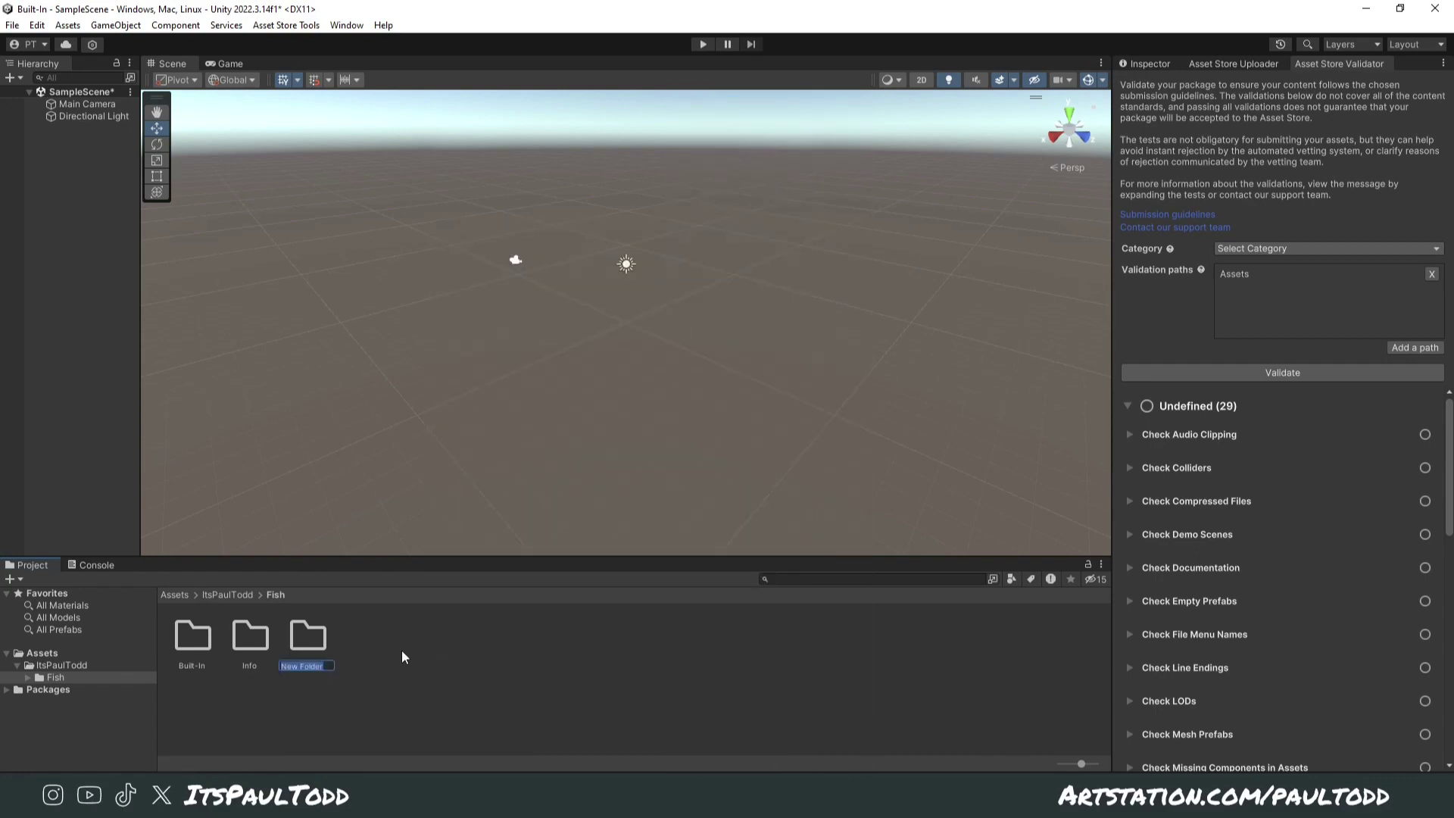
type("Meshes")
key("Return")
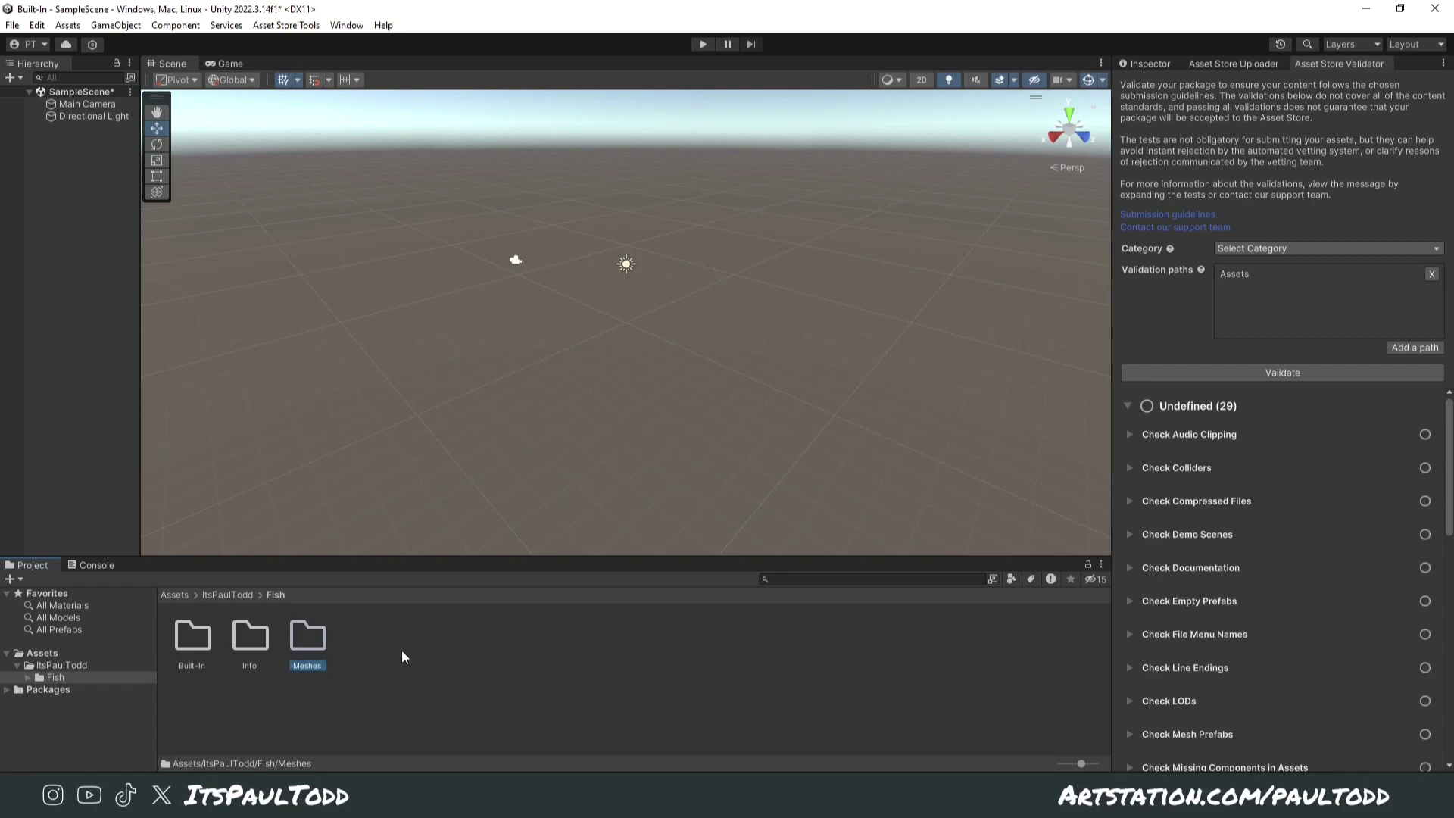
Step: Add a folder named Scenes to the Fish folder
right_click(418, 650)
mouse_move(529, 235)
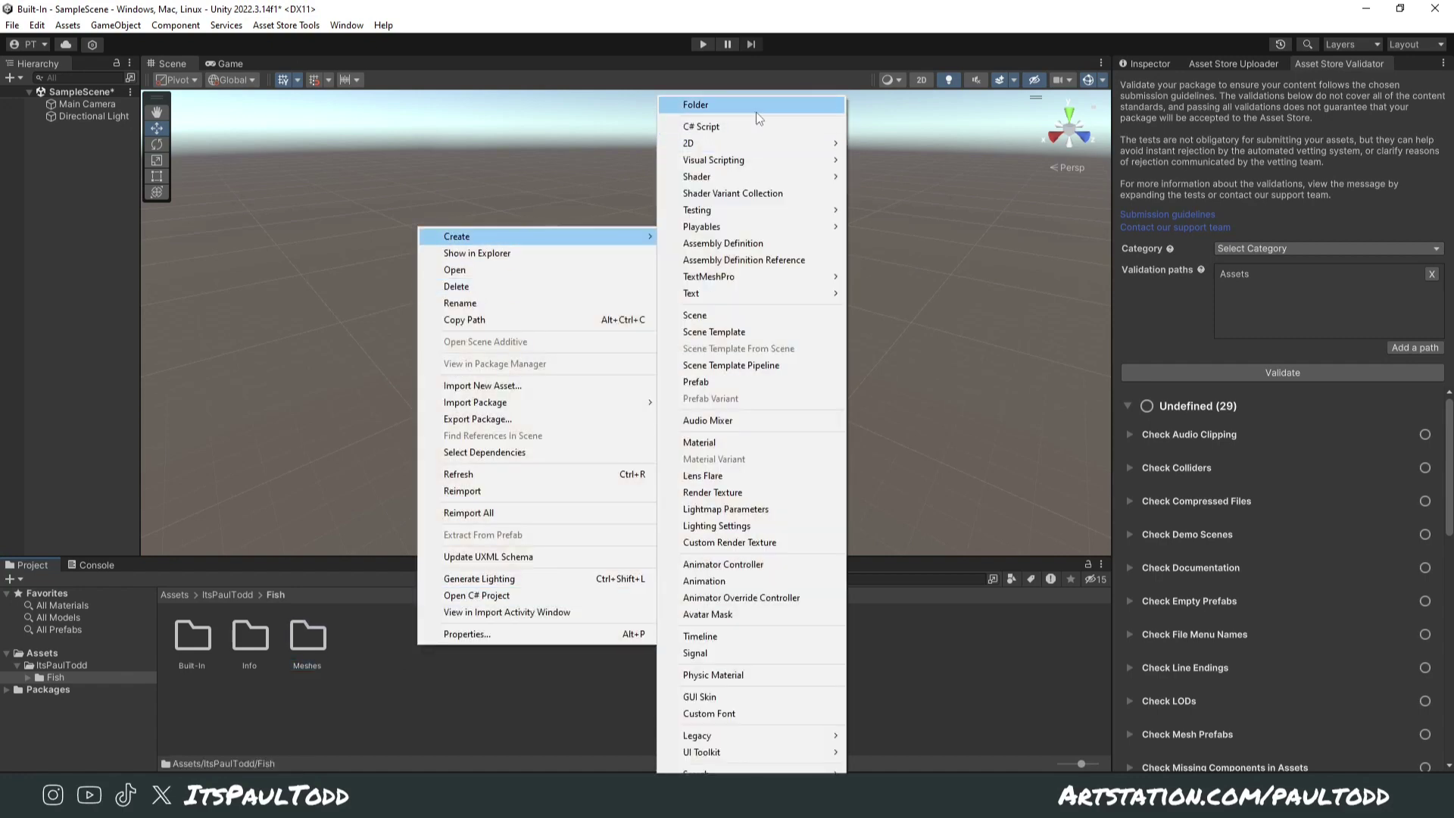
left_click(756, 110)
type("Scenes")
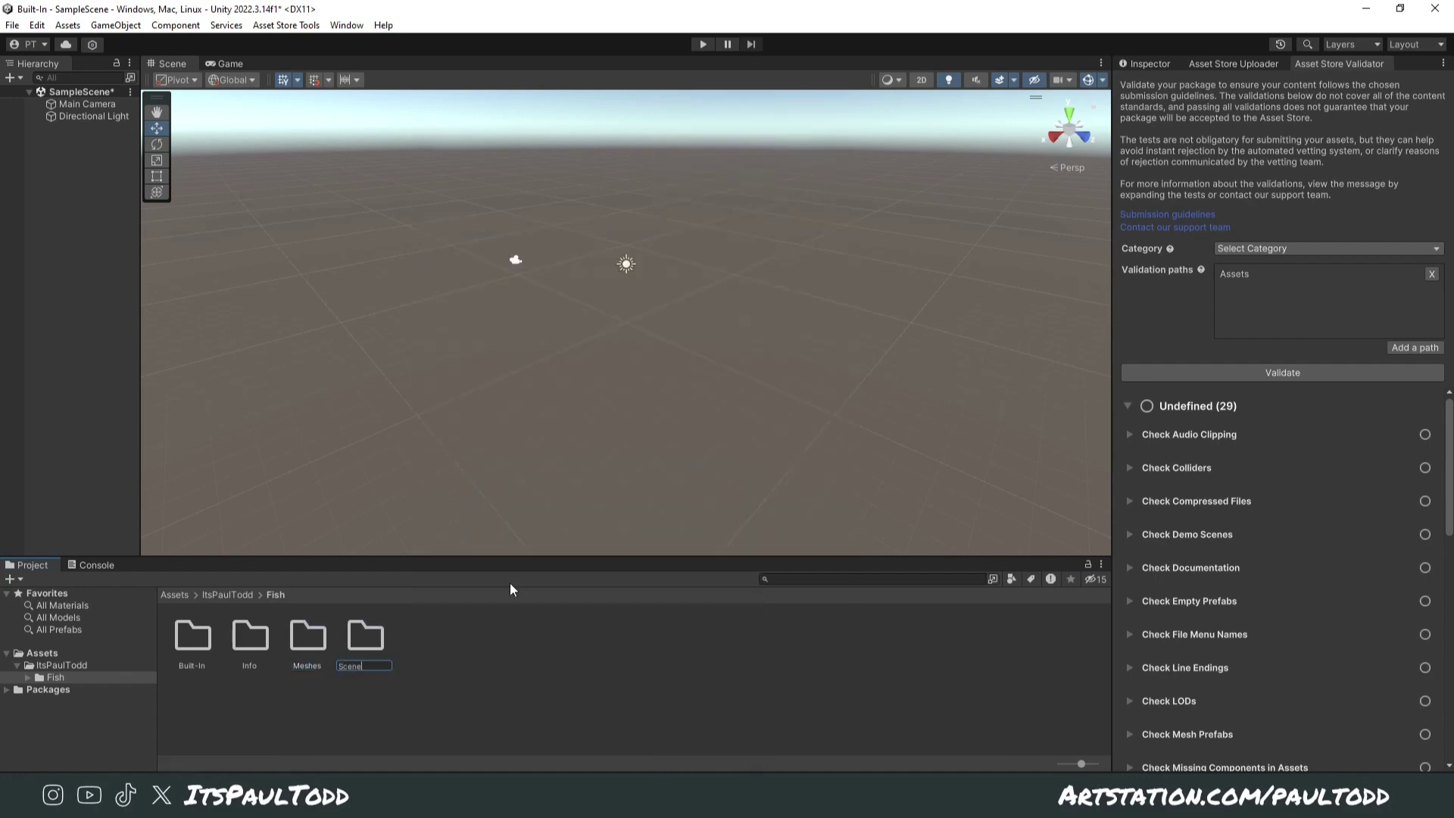
key("Return")
Step: Add a folder named Textures to the Fish folder
left_click(495, 697)
right_click(465, 656)
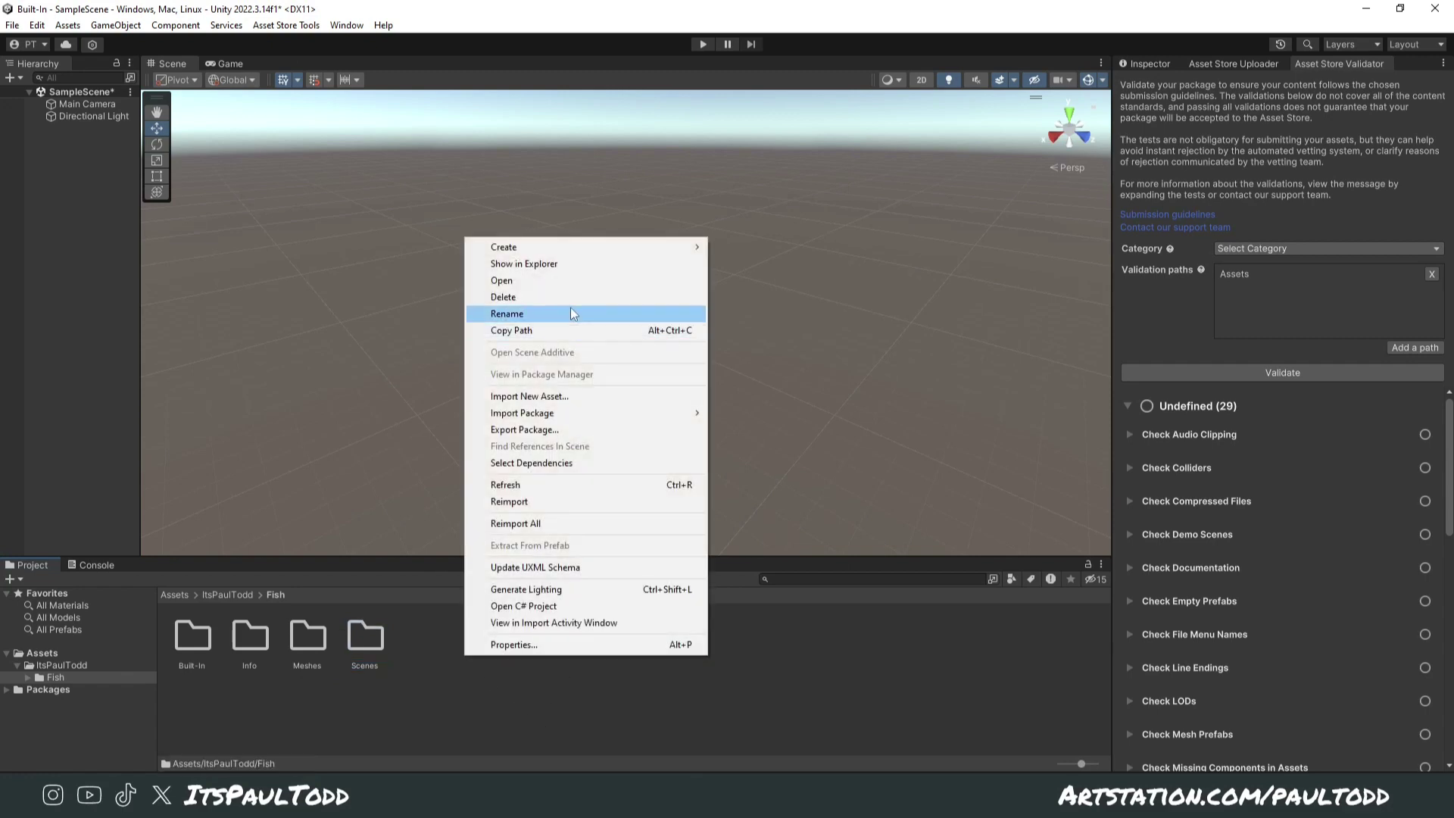
mouse_move(684, 247)
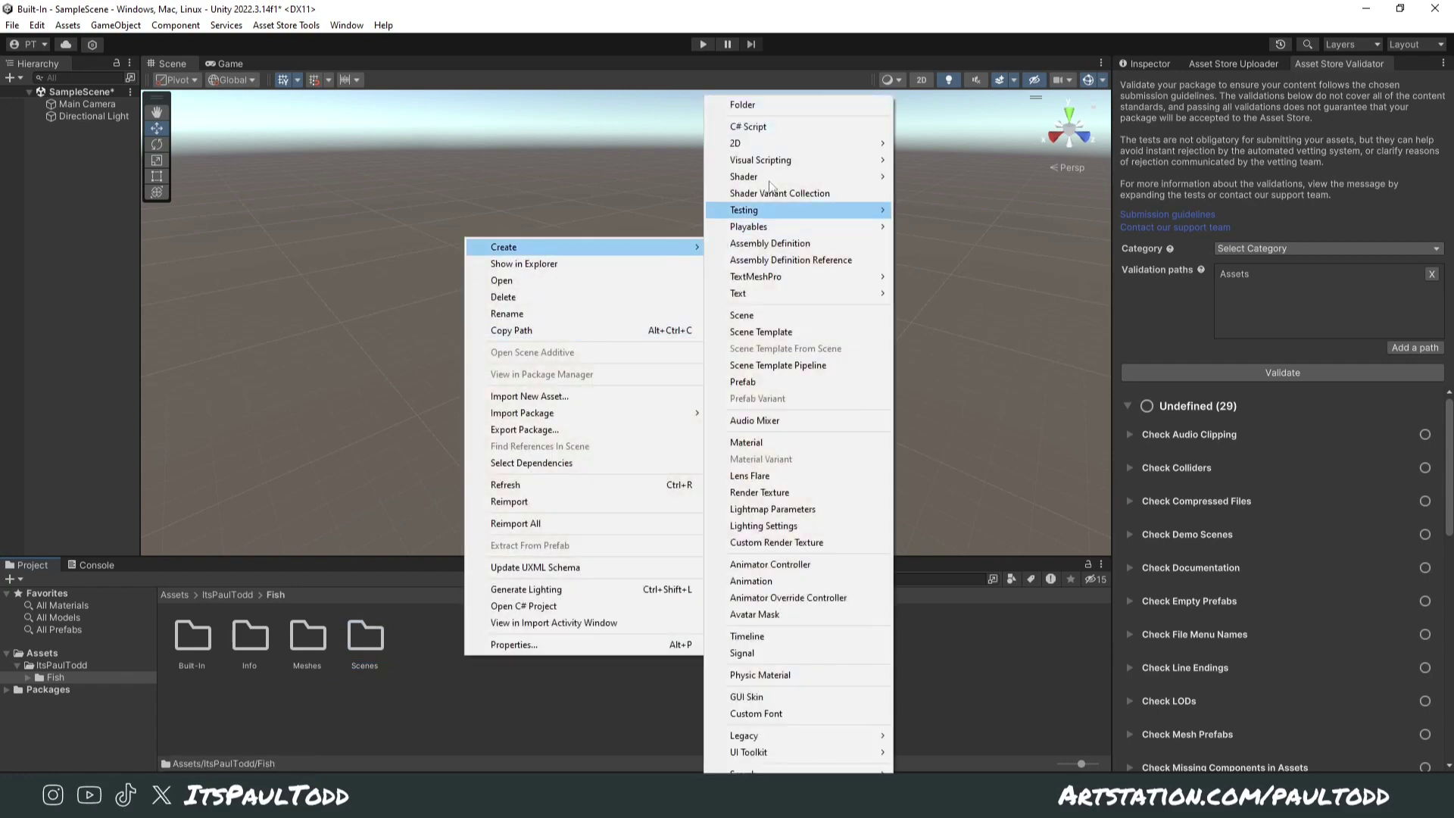
left_click(735, 106)
type("Textures")
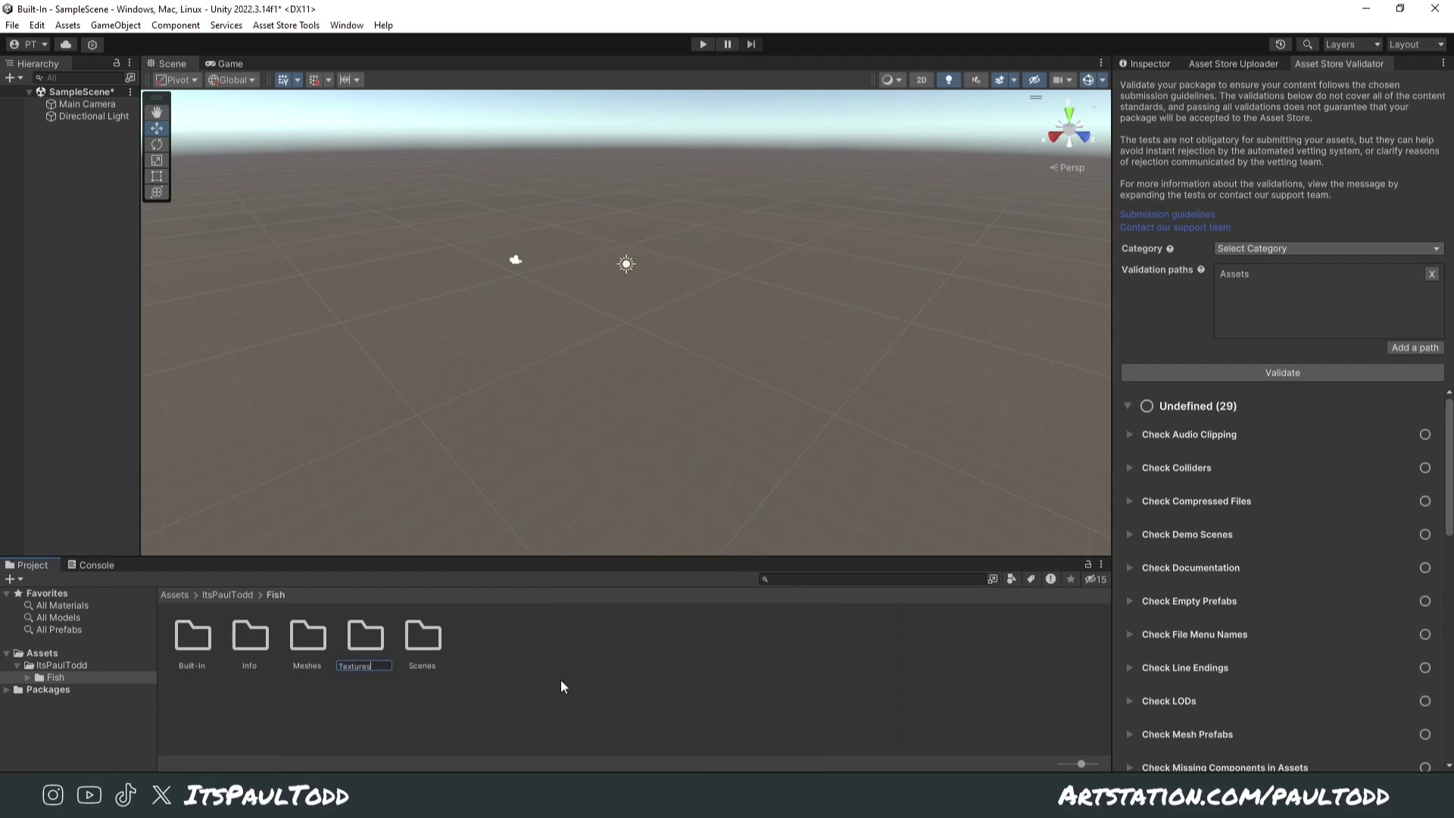
key("Return")
left_click(561, 678)
Step: Create a folder named Materials inside the Built-In folder
double_click(182, 634)
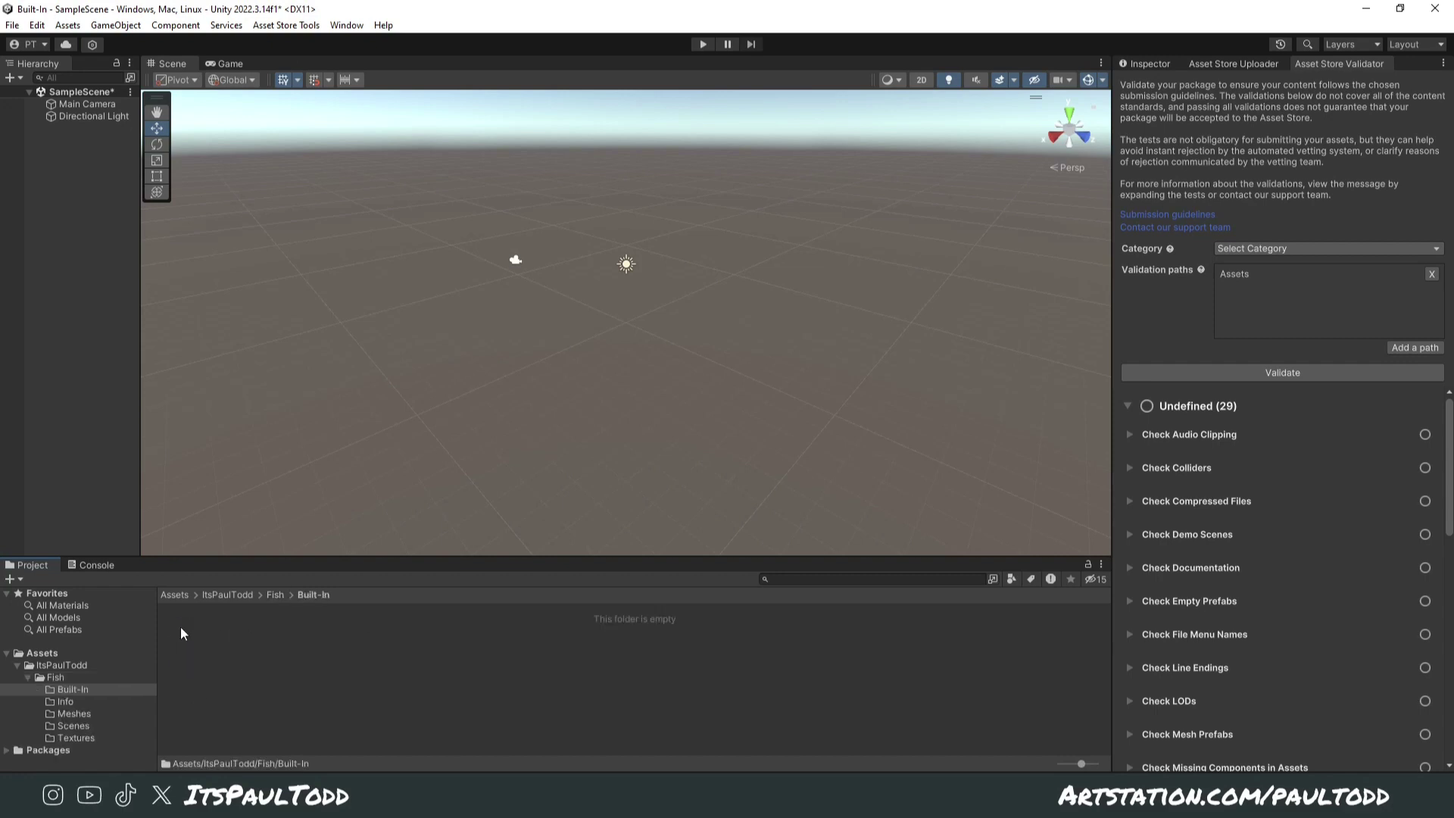
right_click(305, 656)
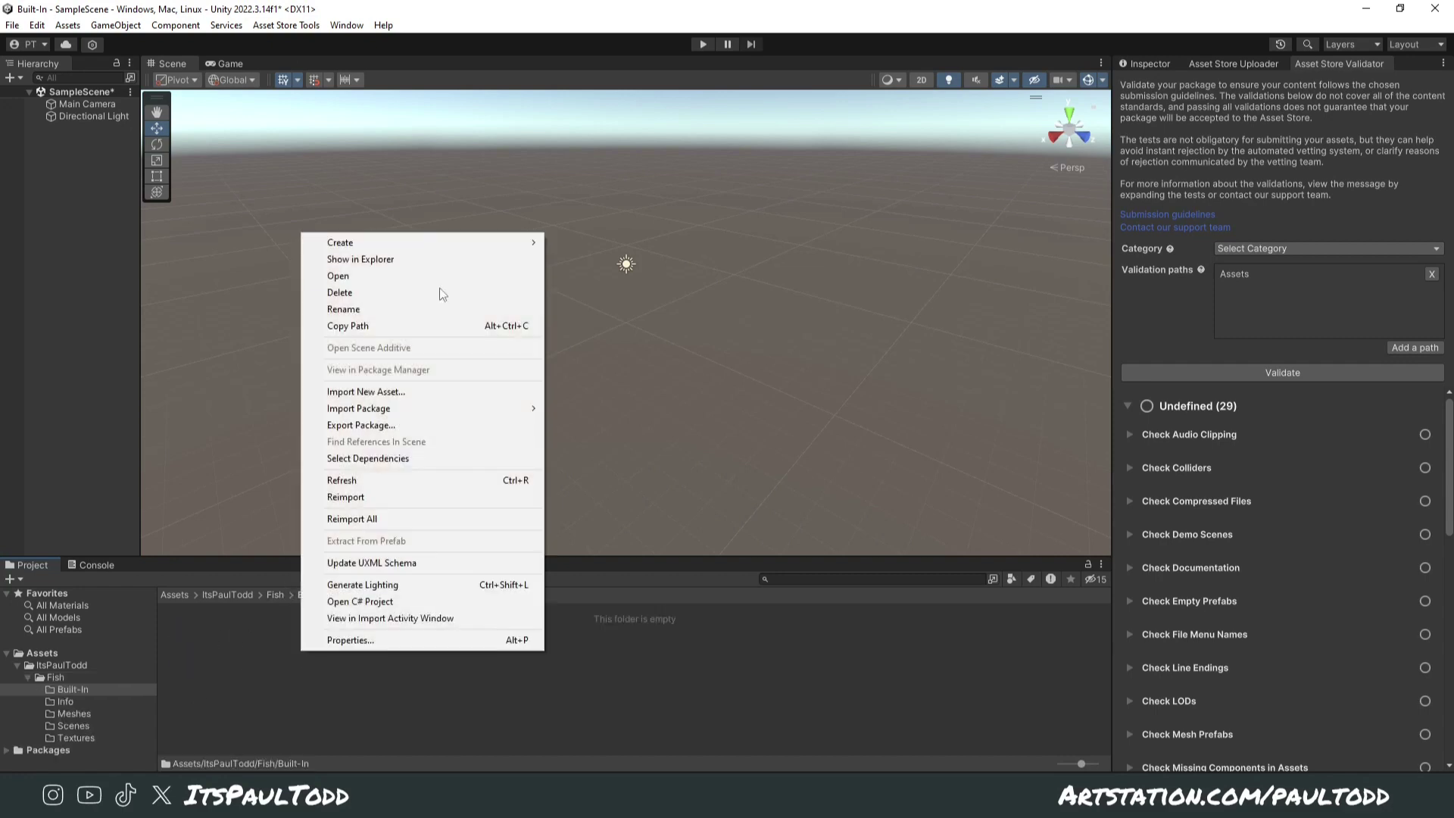
mouse_move(436, 242)
left_click(606, 106)
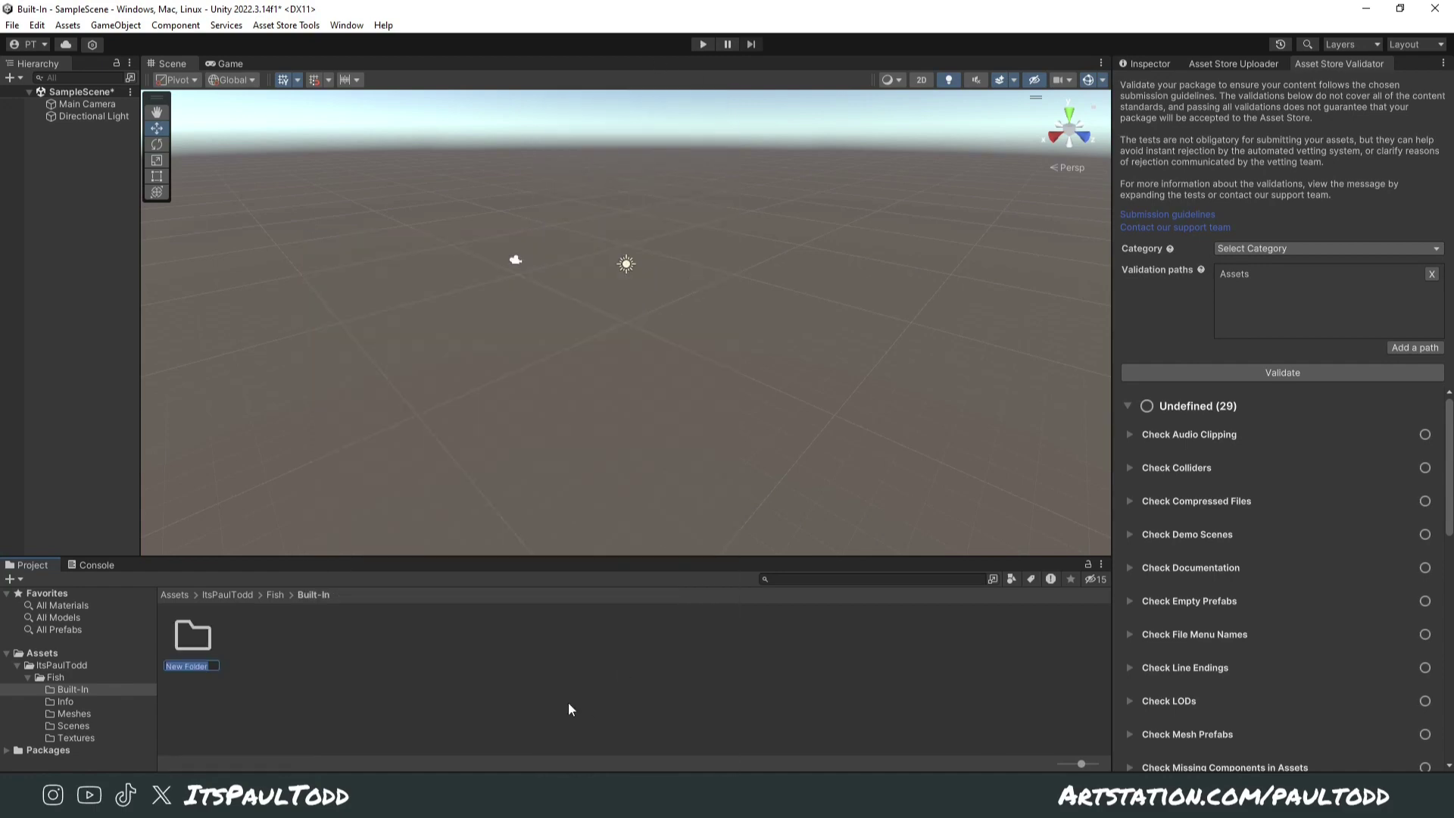
type("Materials")
key("Return")
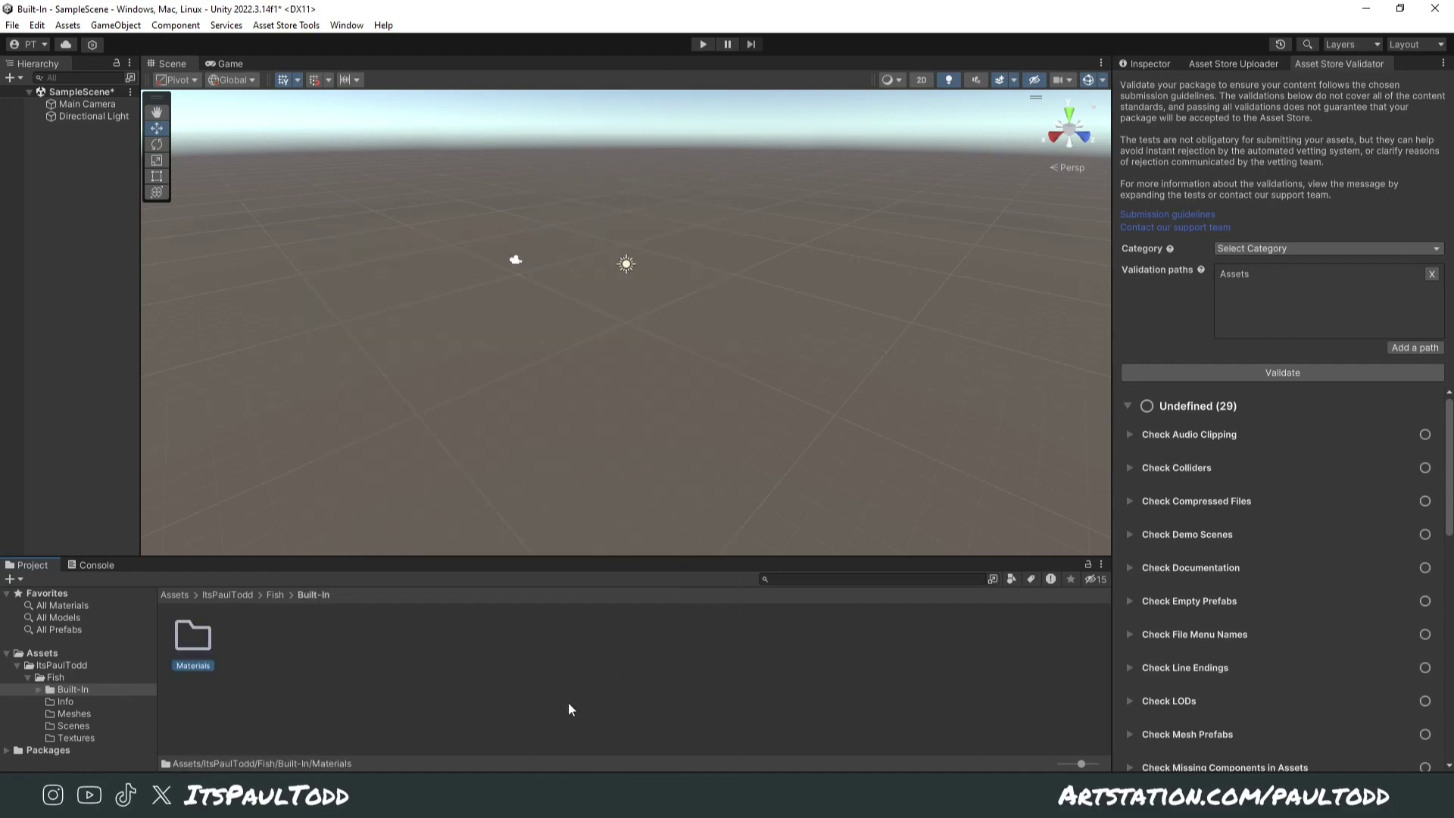
Step: Add a folder named Prefabs to the Built-In folder, next to Materials
left_click(568, 703)
right_click(568, 702)
mouse_move(643, 293)
left_click(835, 106)
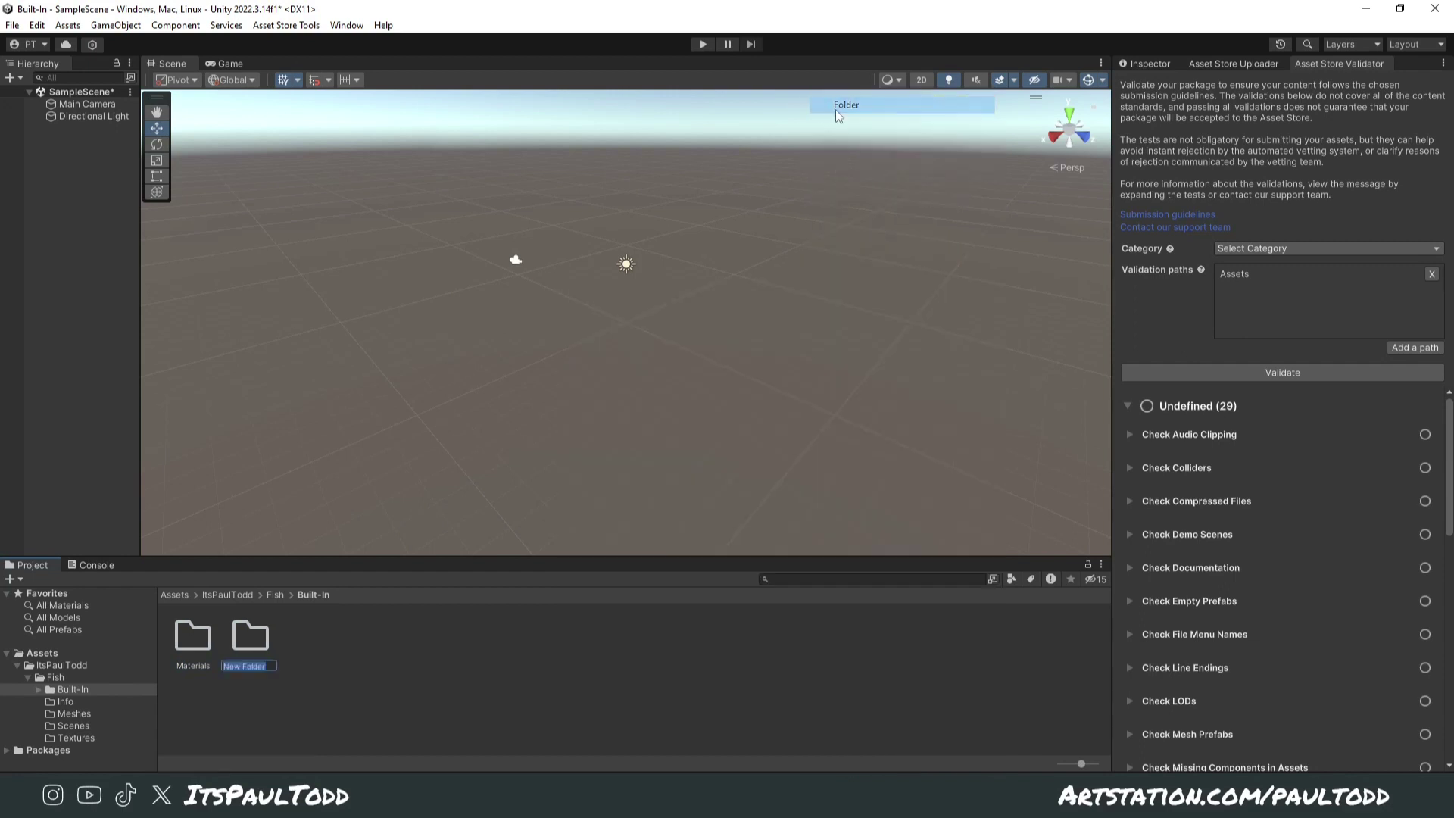
type("Prefabs")
key("Return")
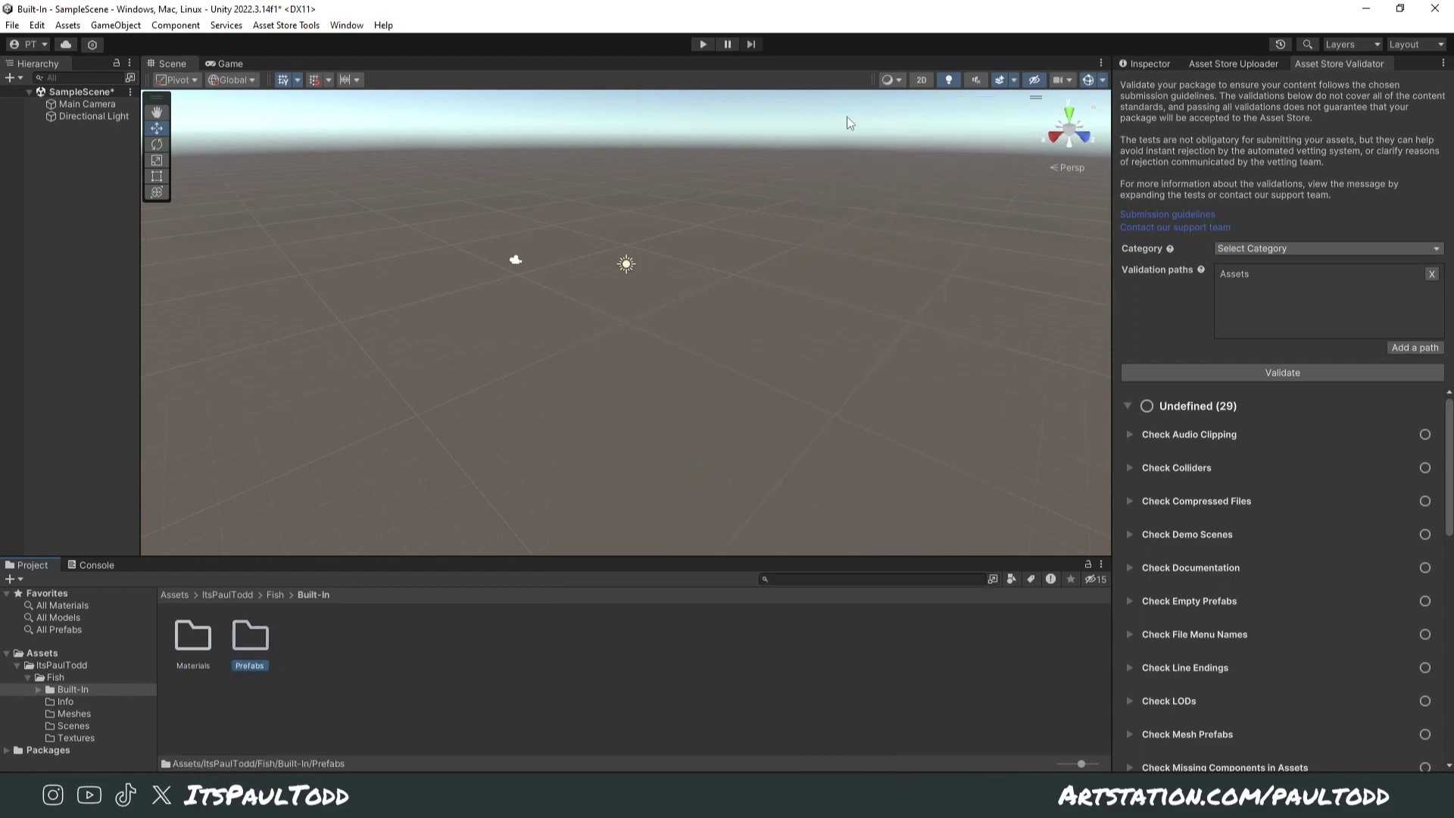
Step: Review the subfolders of Fish and Built-In, ending back in the Fish folder
left_click(276, 595)
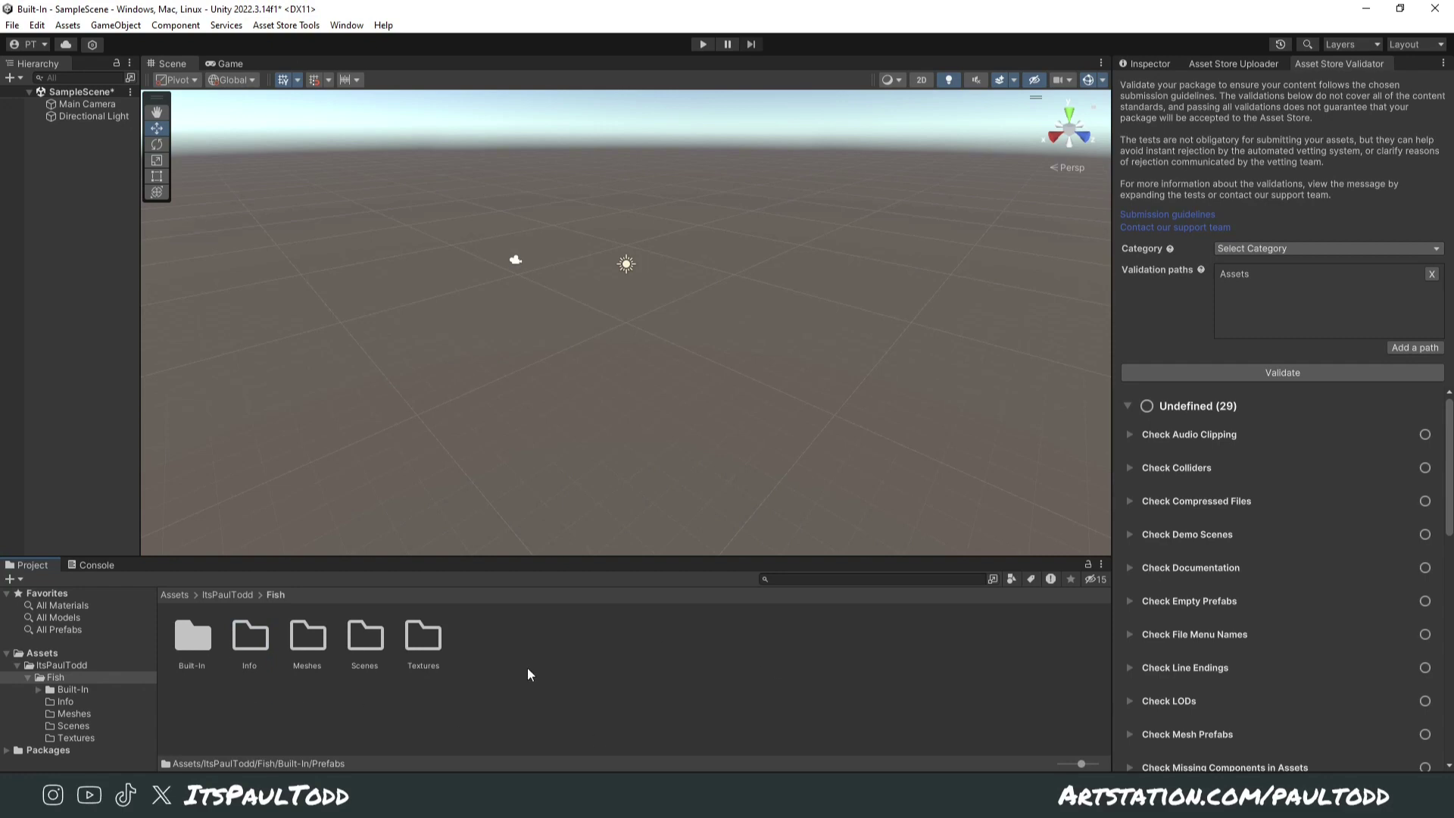
left_click(456, 722)
double_click(188, 653)
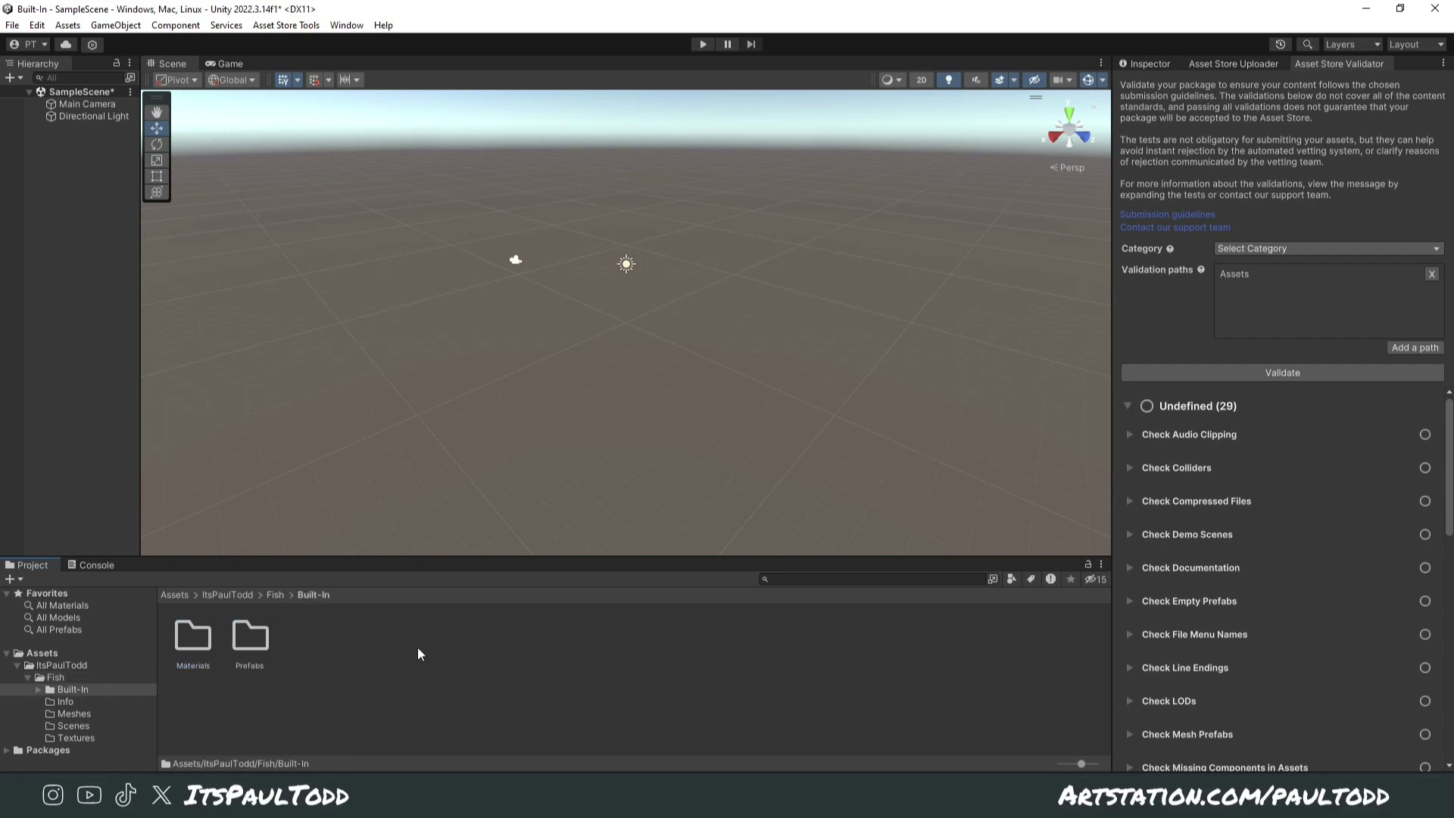
left_click(274, 594)
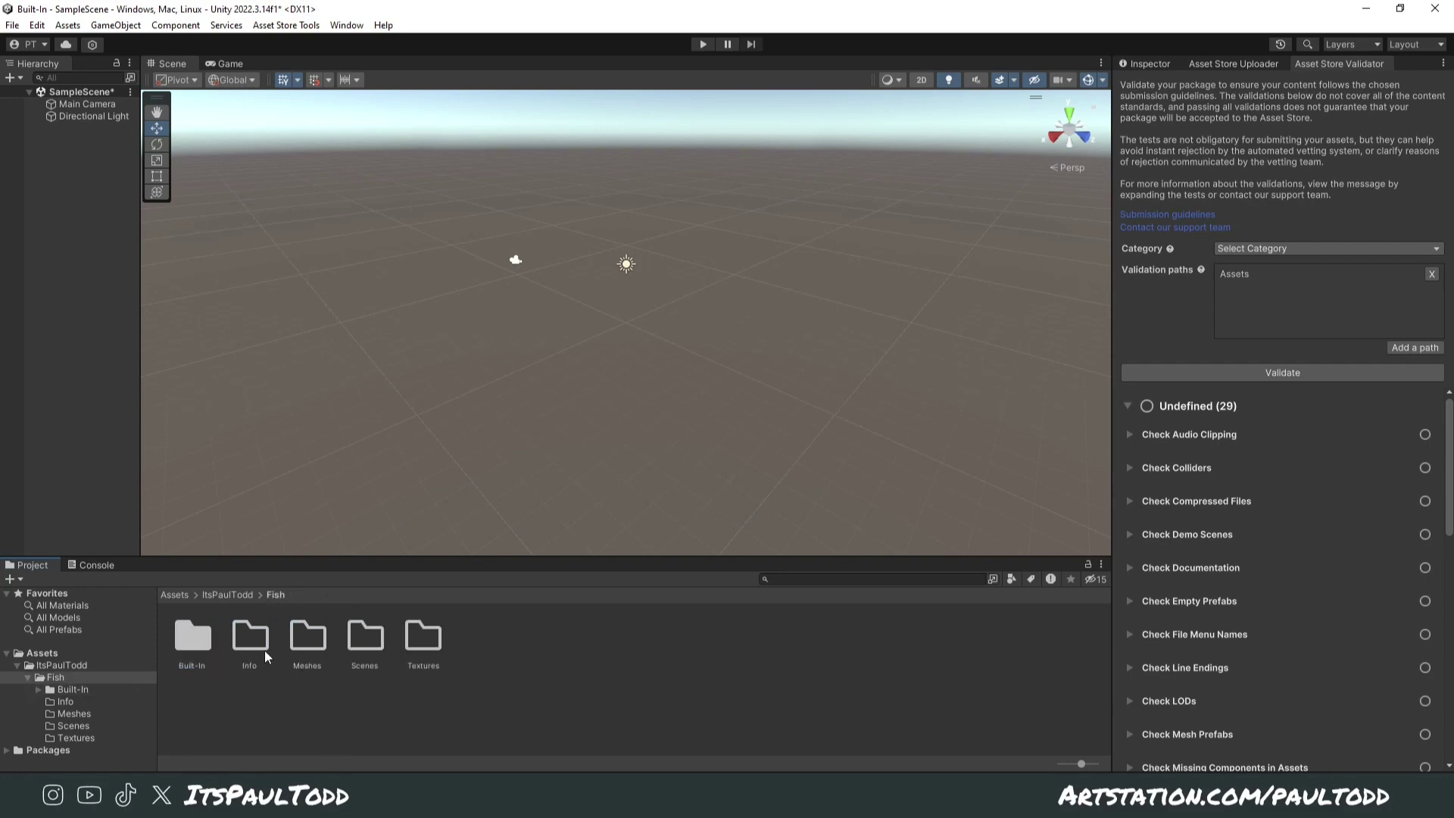
Step: Import the Fish model file from the Devilfish SOT Finished folder into the project's Meshes folder
left_click(37, 690)
scroll(60, 644, "down", 1)
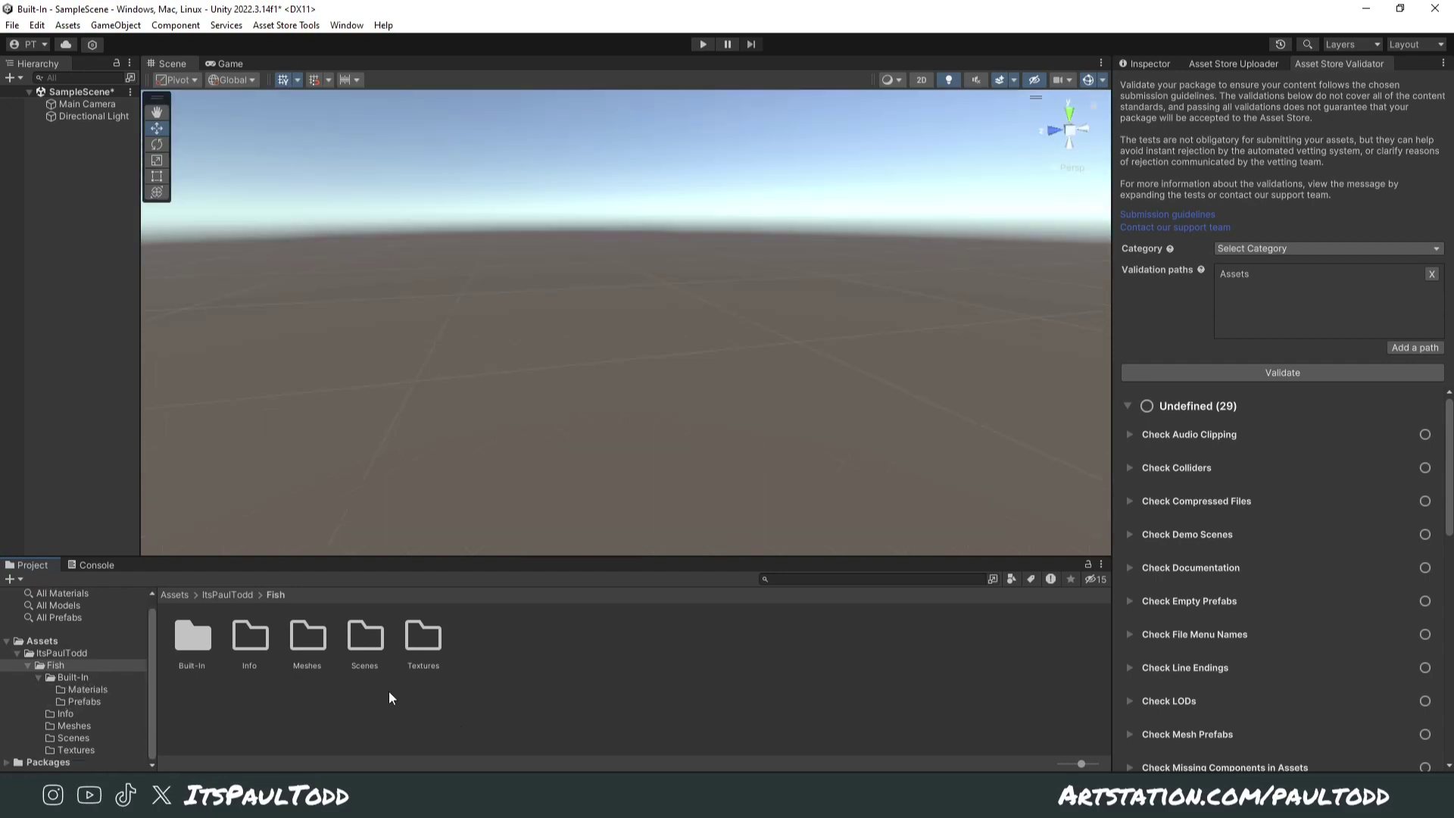
left_click_drag(0, 219, 1066, 136)
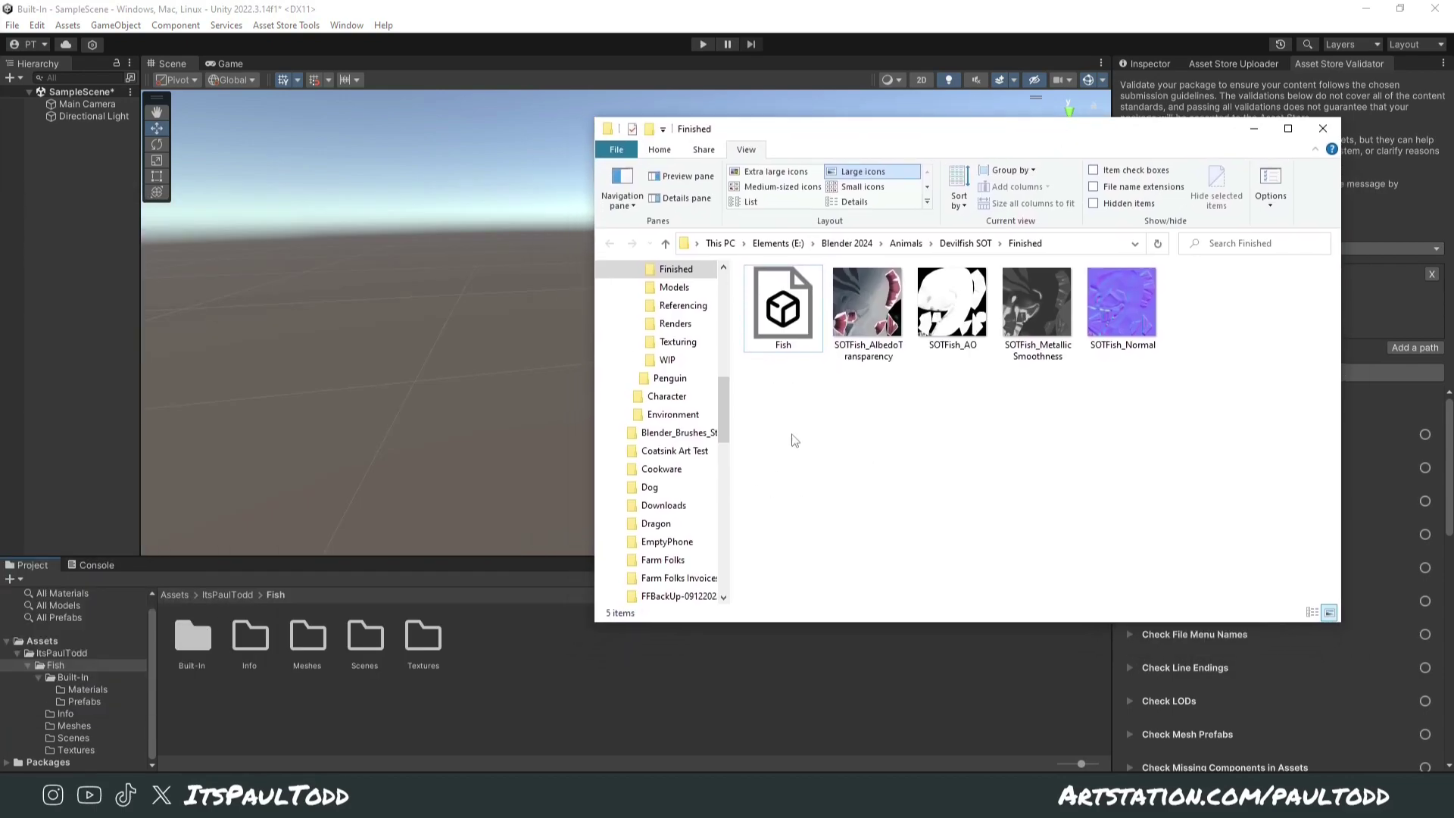
left_click(812, 322)
left_click_drag(905, 382, 1004, 431)
left_click(783, 341)
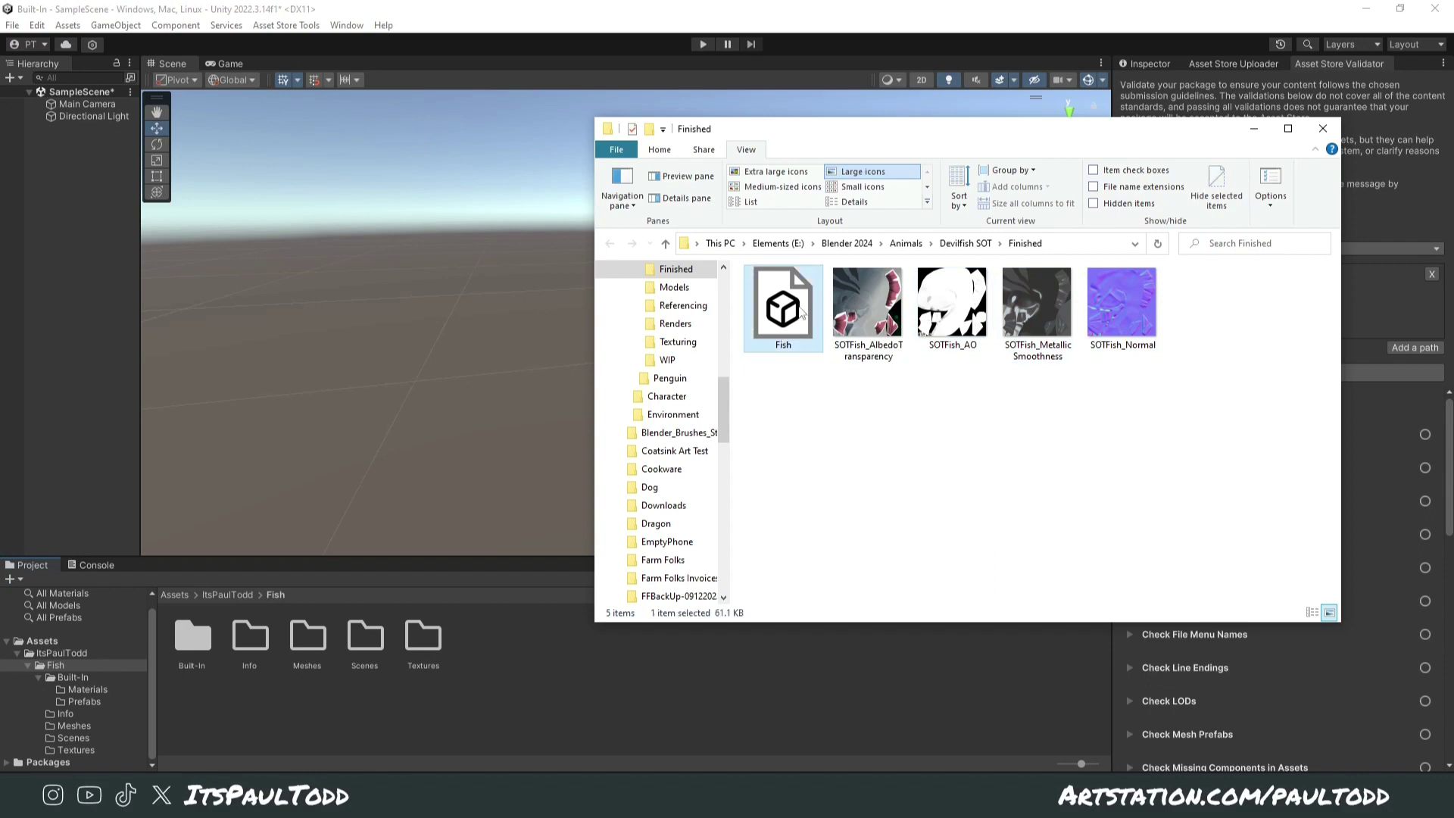
left_click_drag(486, 598, 301, 638)
Step: Import the four SOTFish texture images from the Finished folder into the Textures folder and open that folder
left_click_drag(864, 397, 1252, 291)
left_click_drag(865, 302, 425, 642)
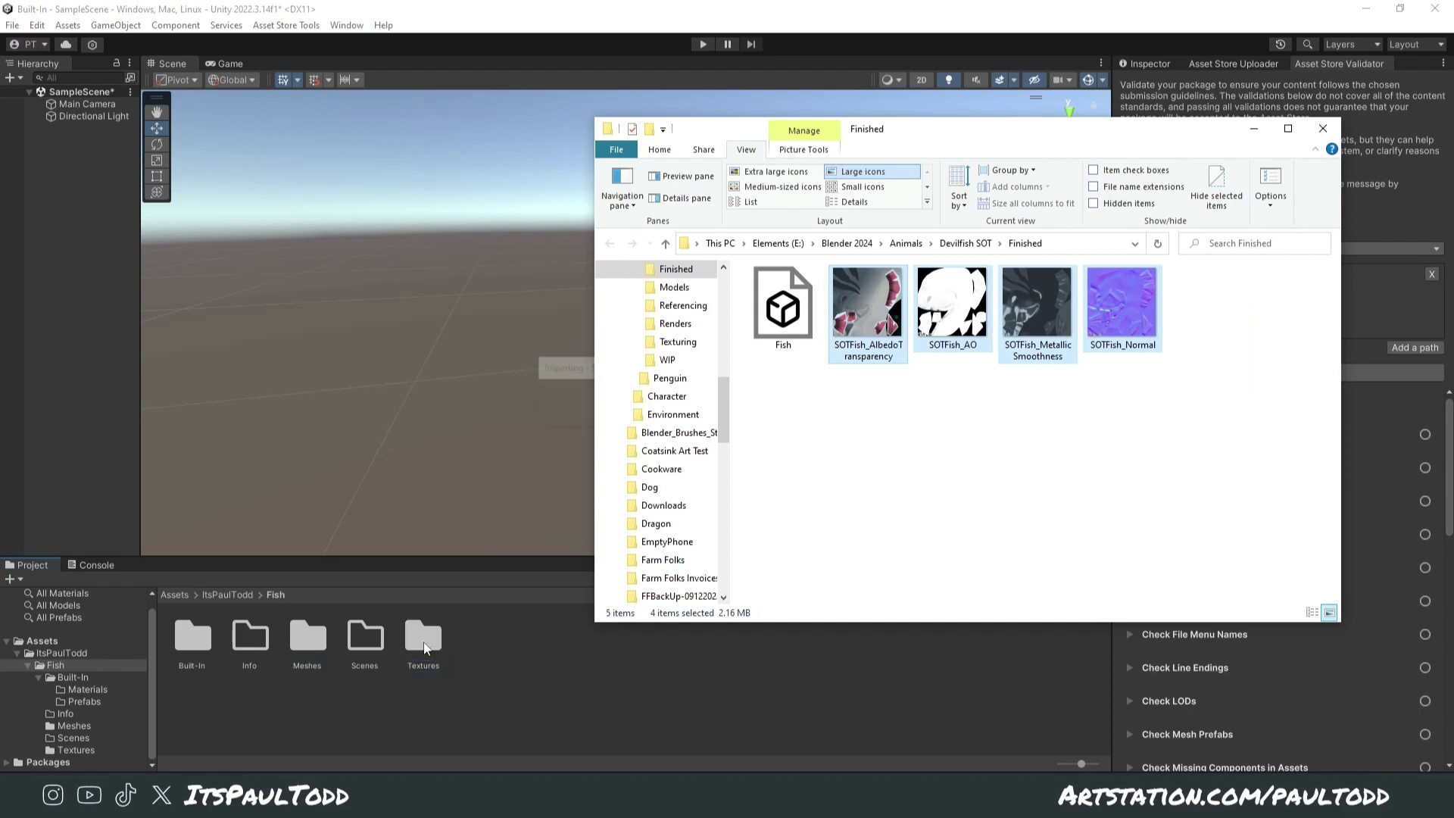
left_click(465, 660)
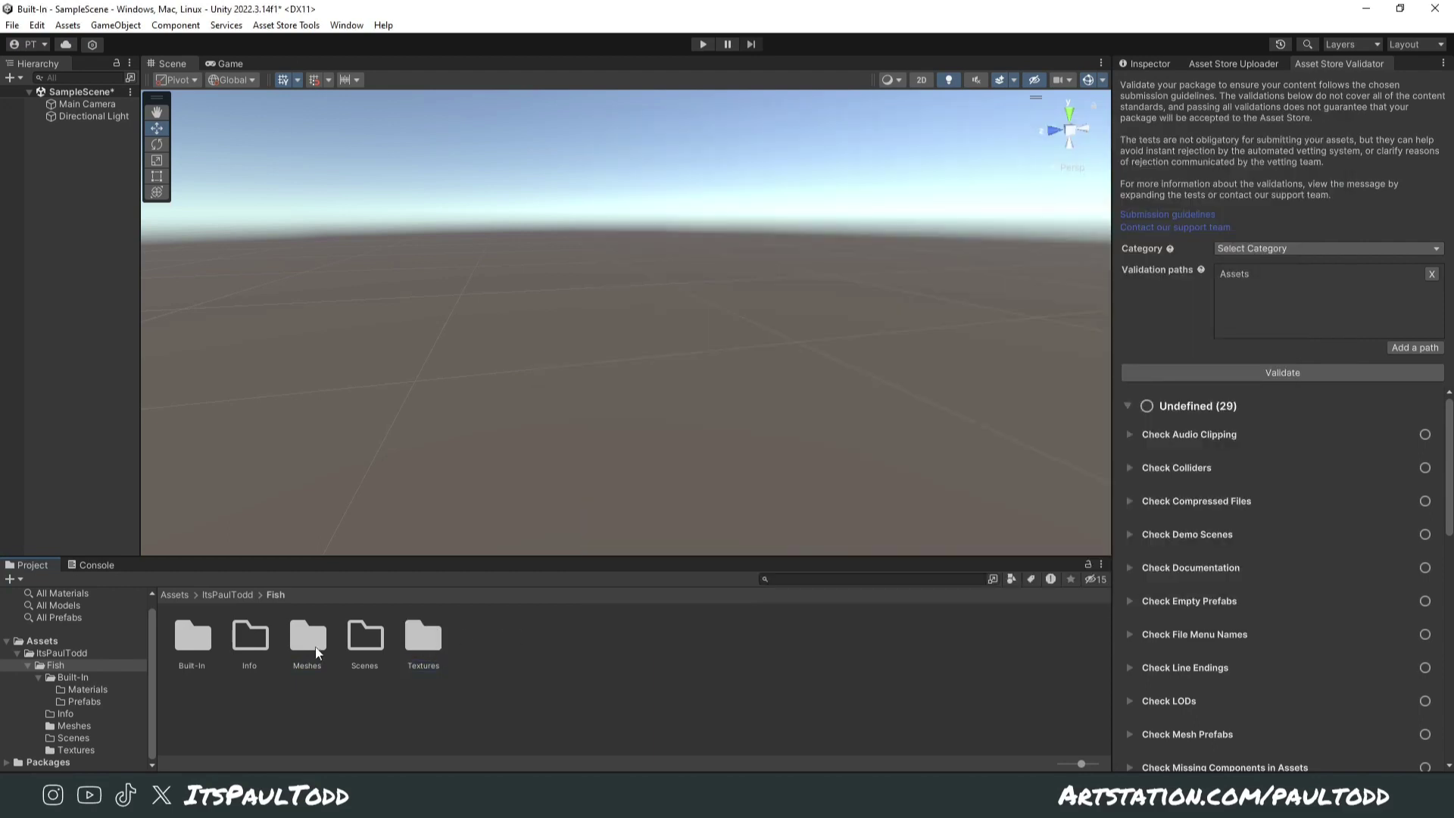
double_click(411, 644)
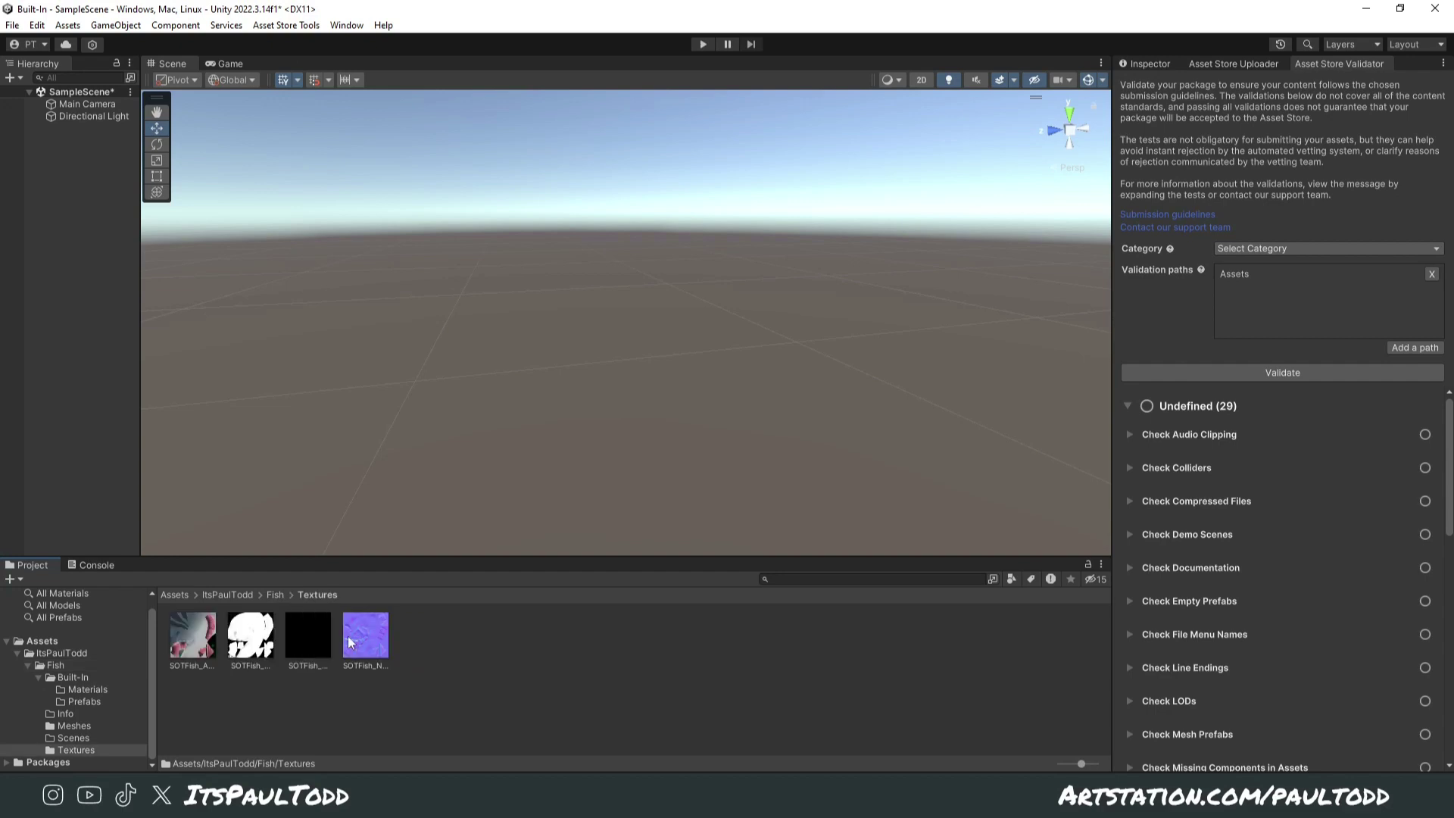
Step: Place the Fish model from the Meshes folder into the scene
left_click(275, 595)
left_click(306, 643)
double_click(306, 643)
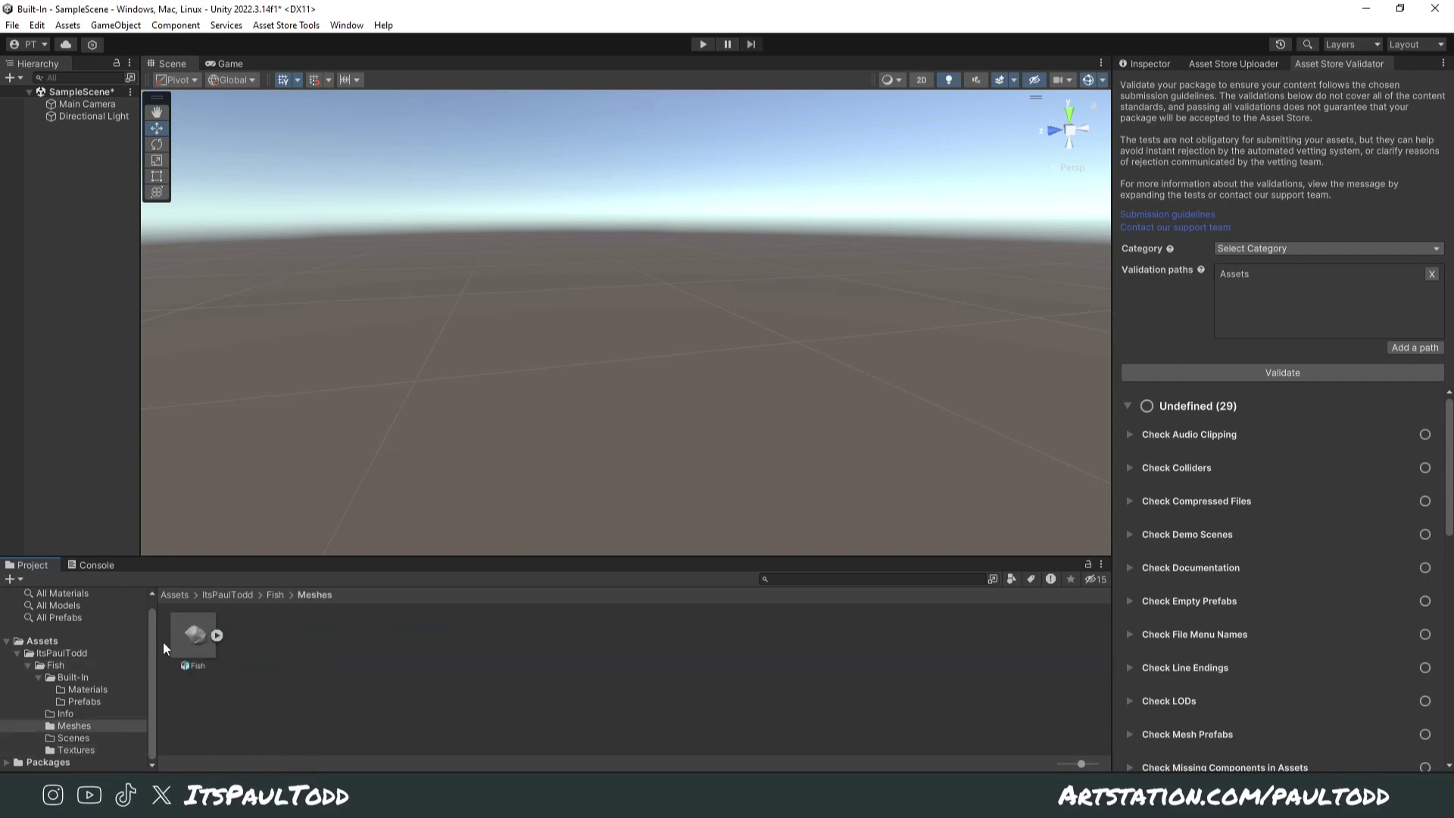
left_click_drag(191, 640, 530, 340)
middle_click_drag(582, 462, 736, 476)
left_click(737, 475)
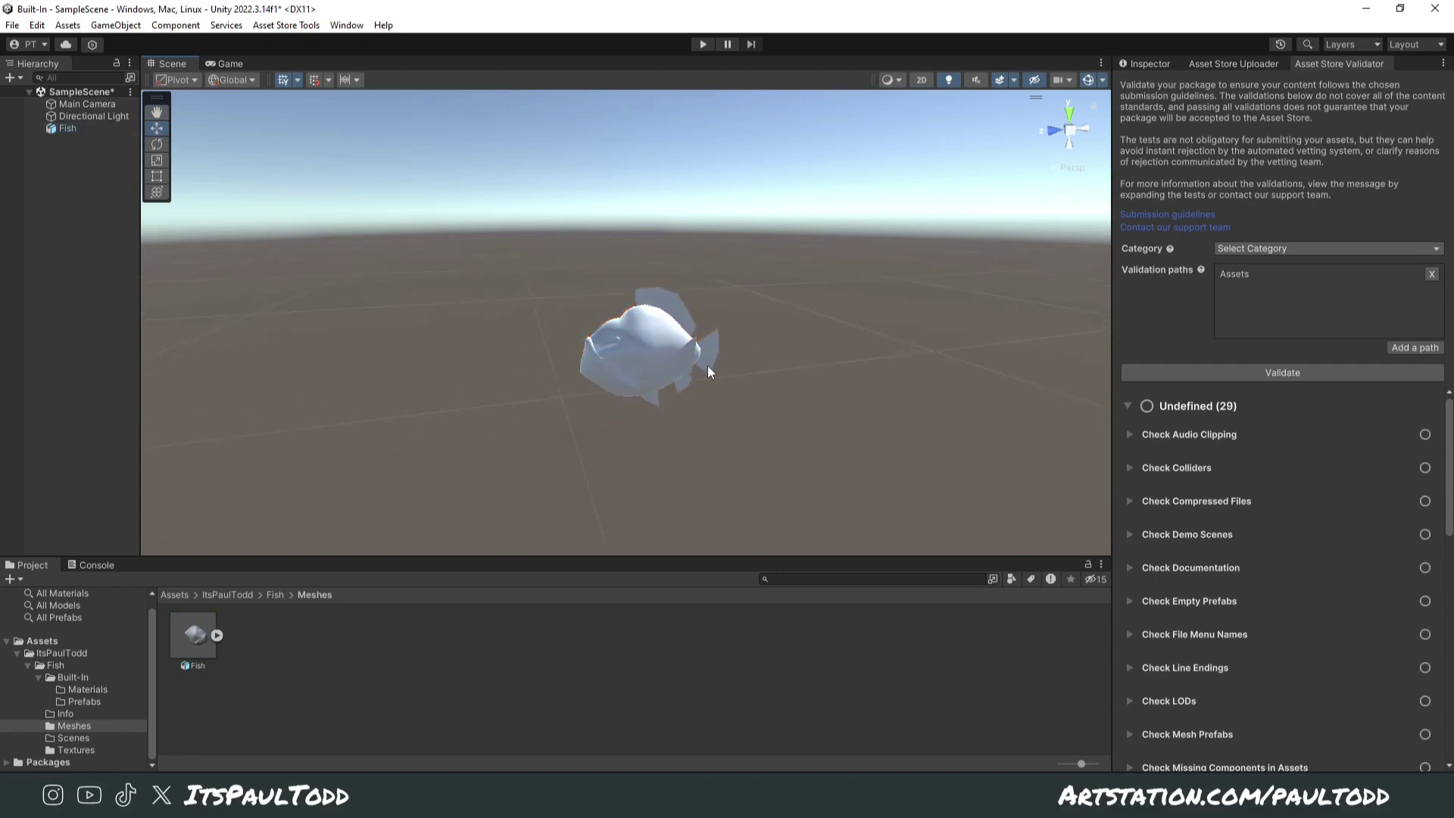
left_click(620, 352)
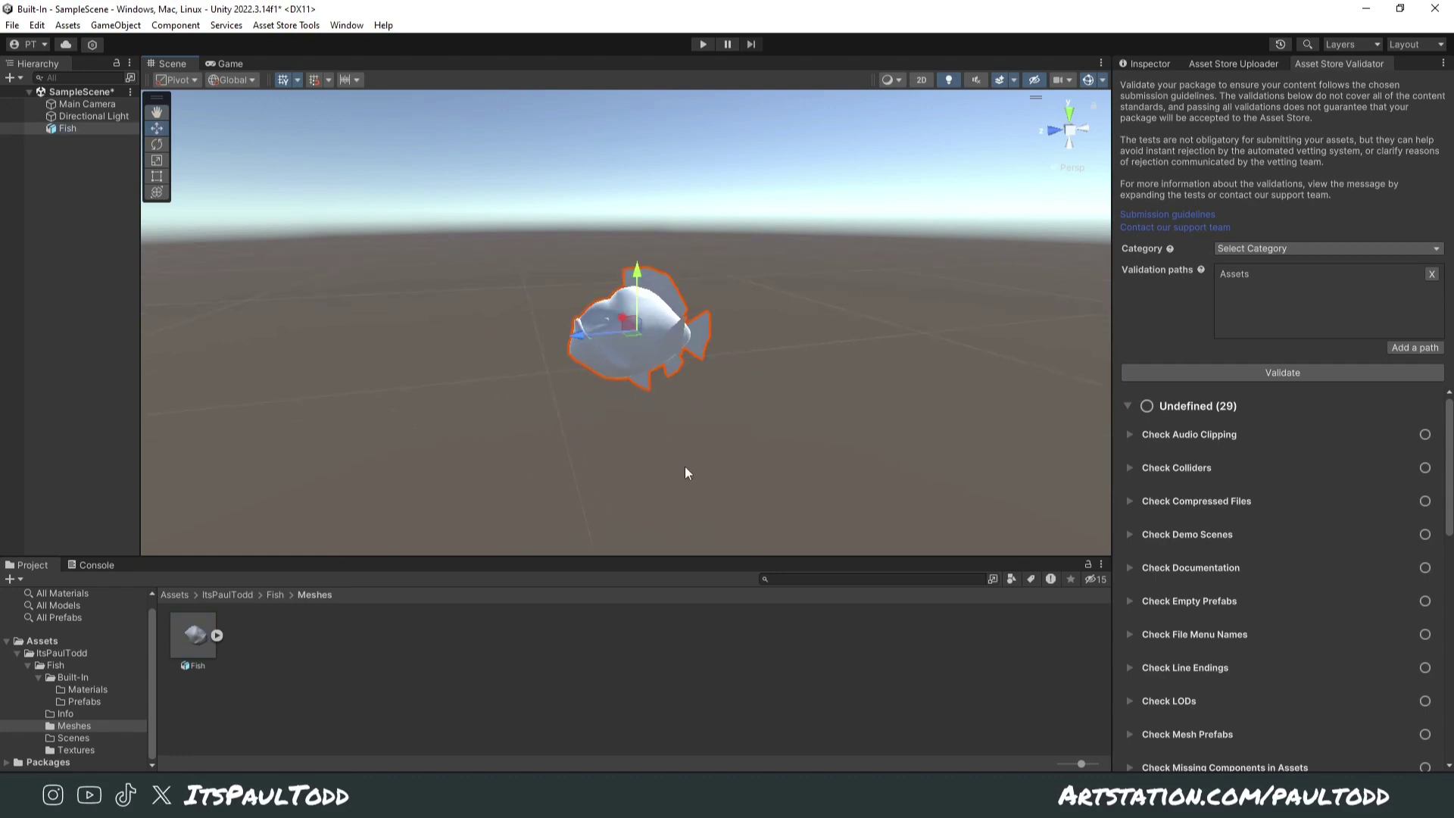
Step: Create a material named Fish in the Materials folder inside Built-In
left_click(280, 595)
left_click(793, 381)
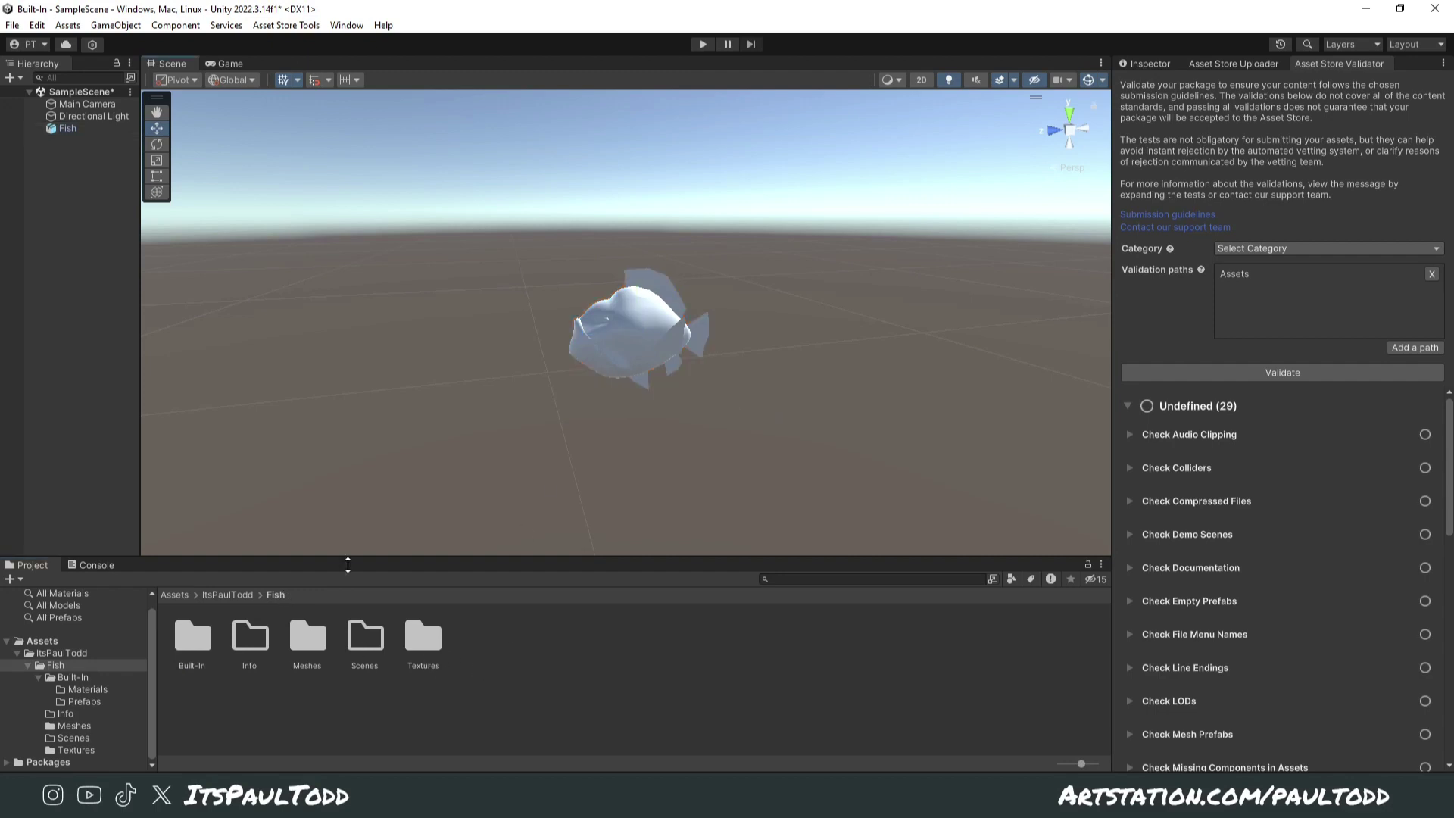
double_click(184, 643)
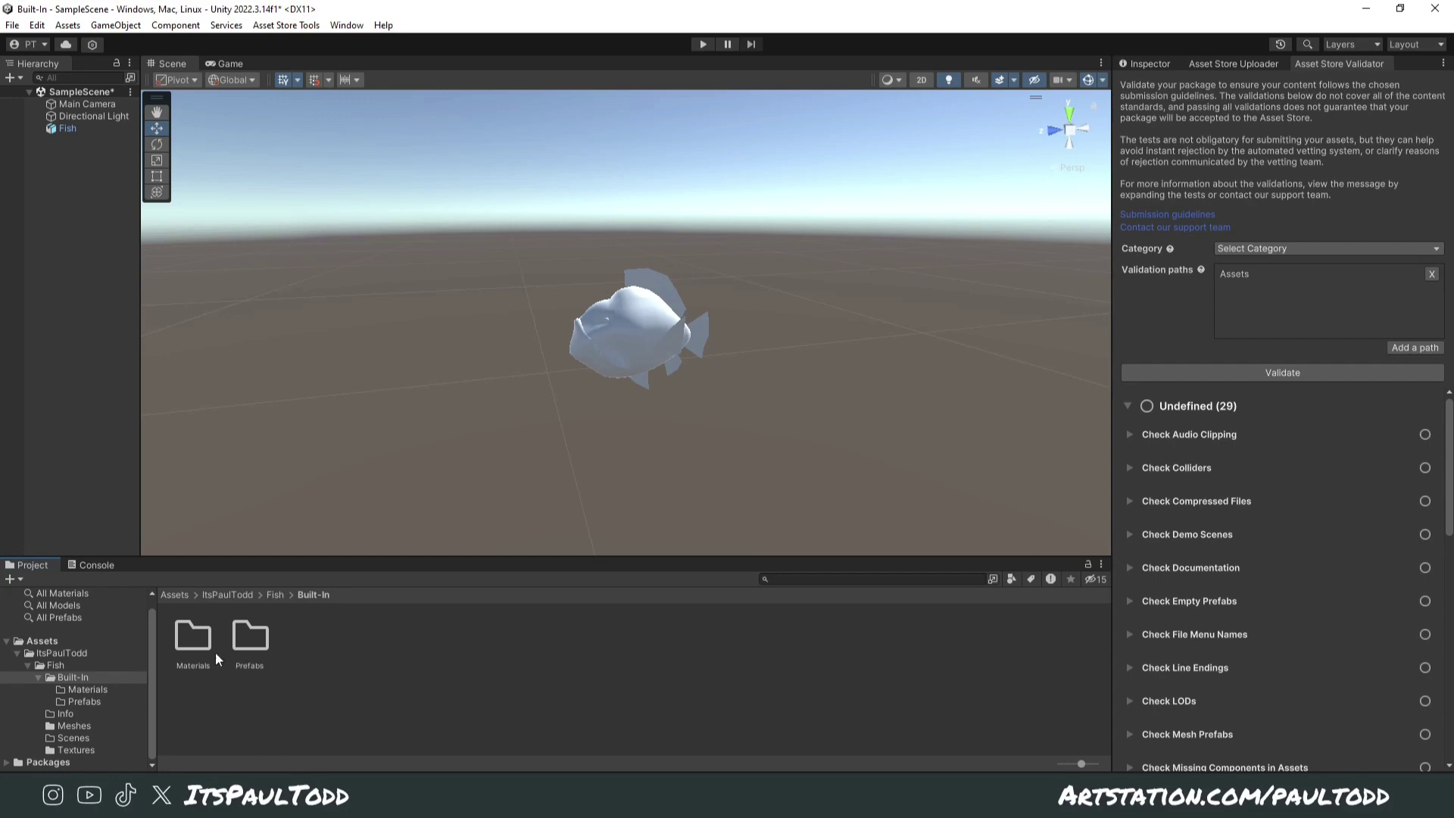
double_click(206, 645)
right_click(225, 647)
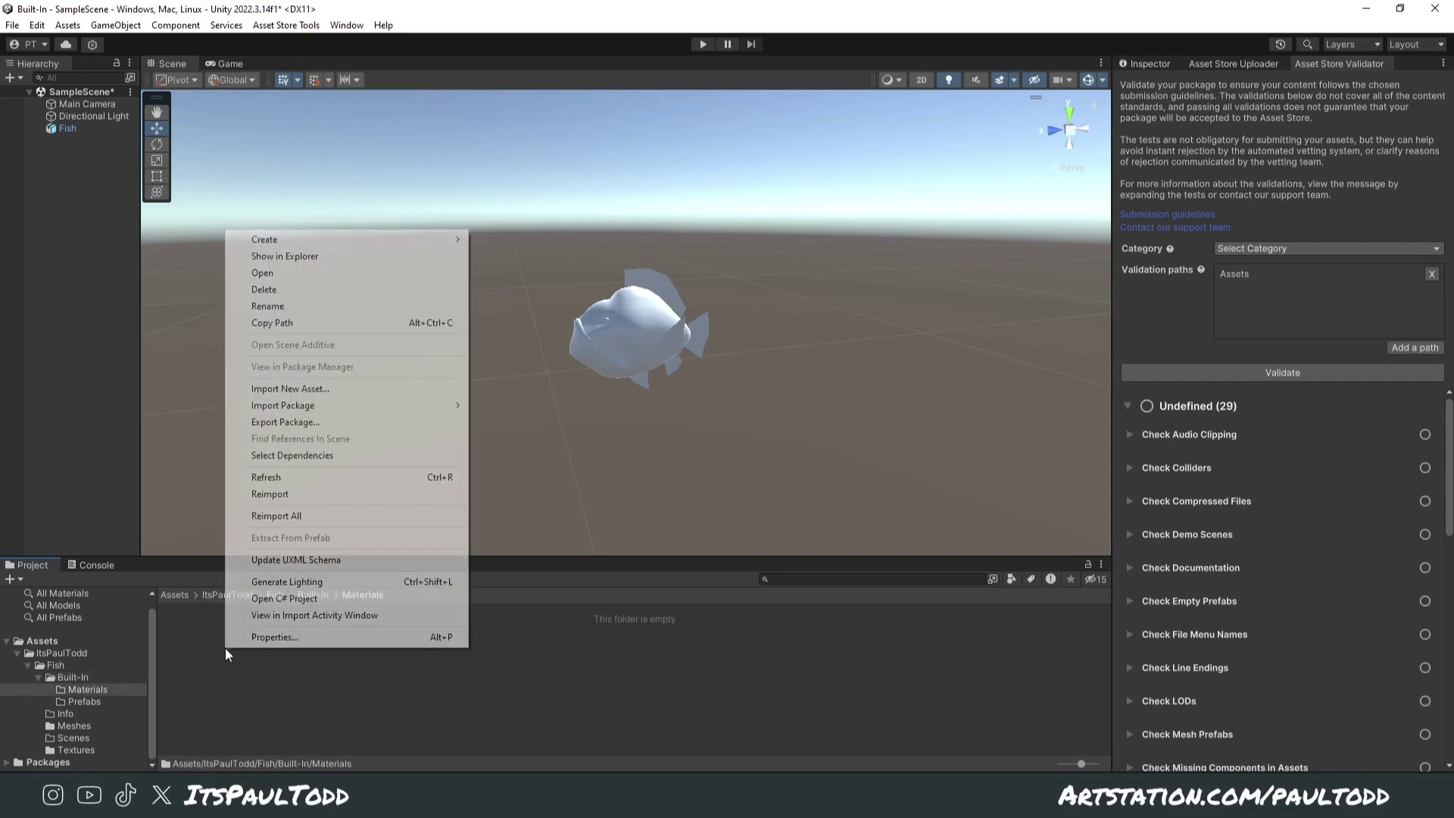
mouse_move(320, 238)
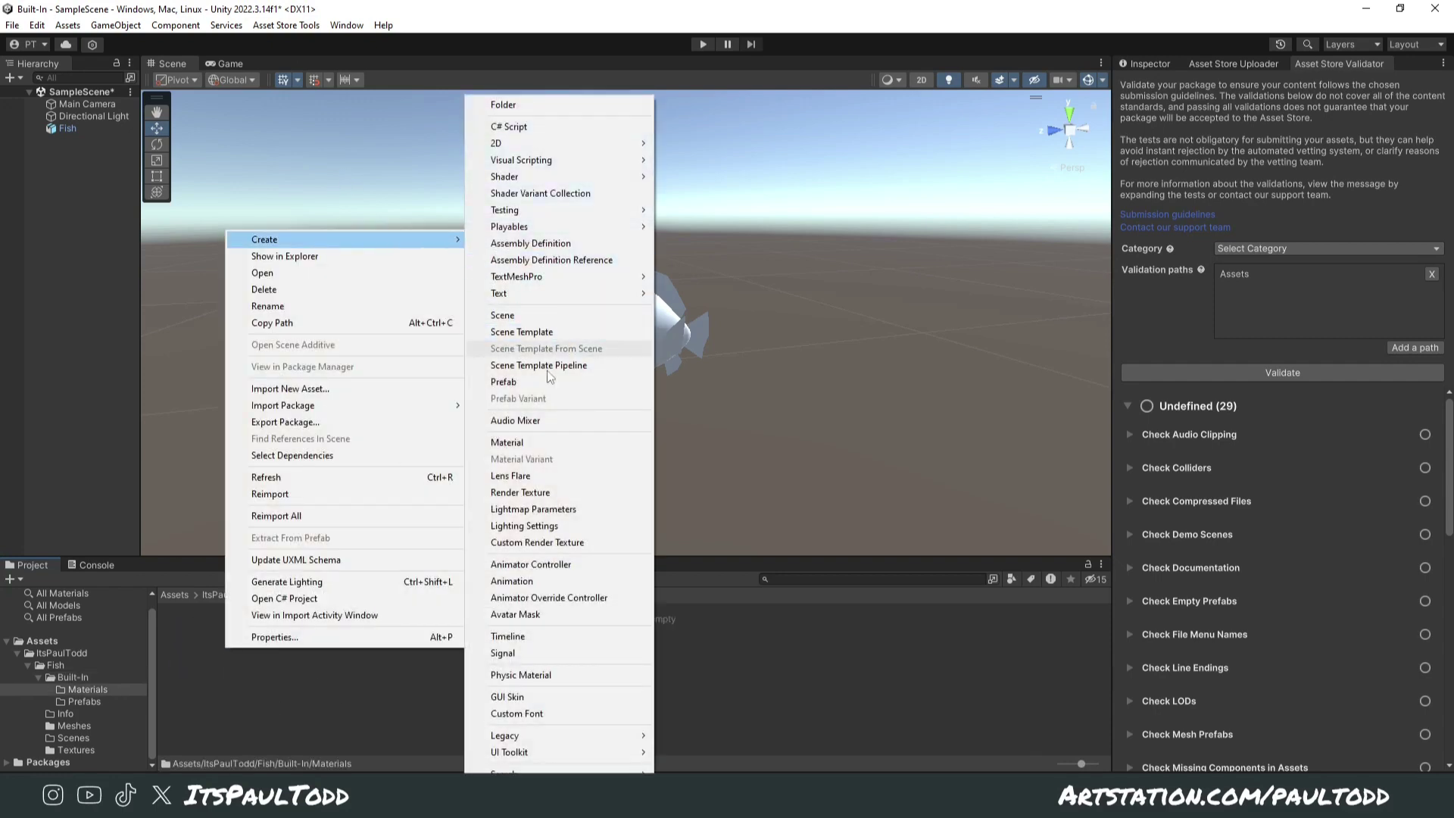
left_click(530, 444)
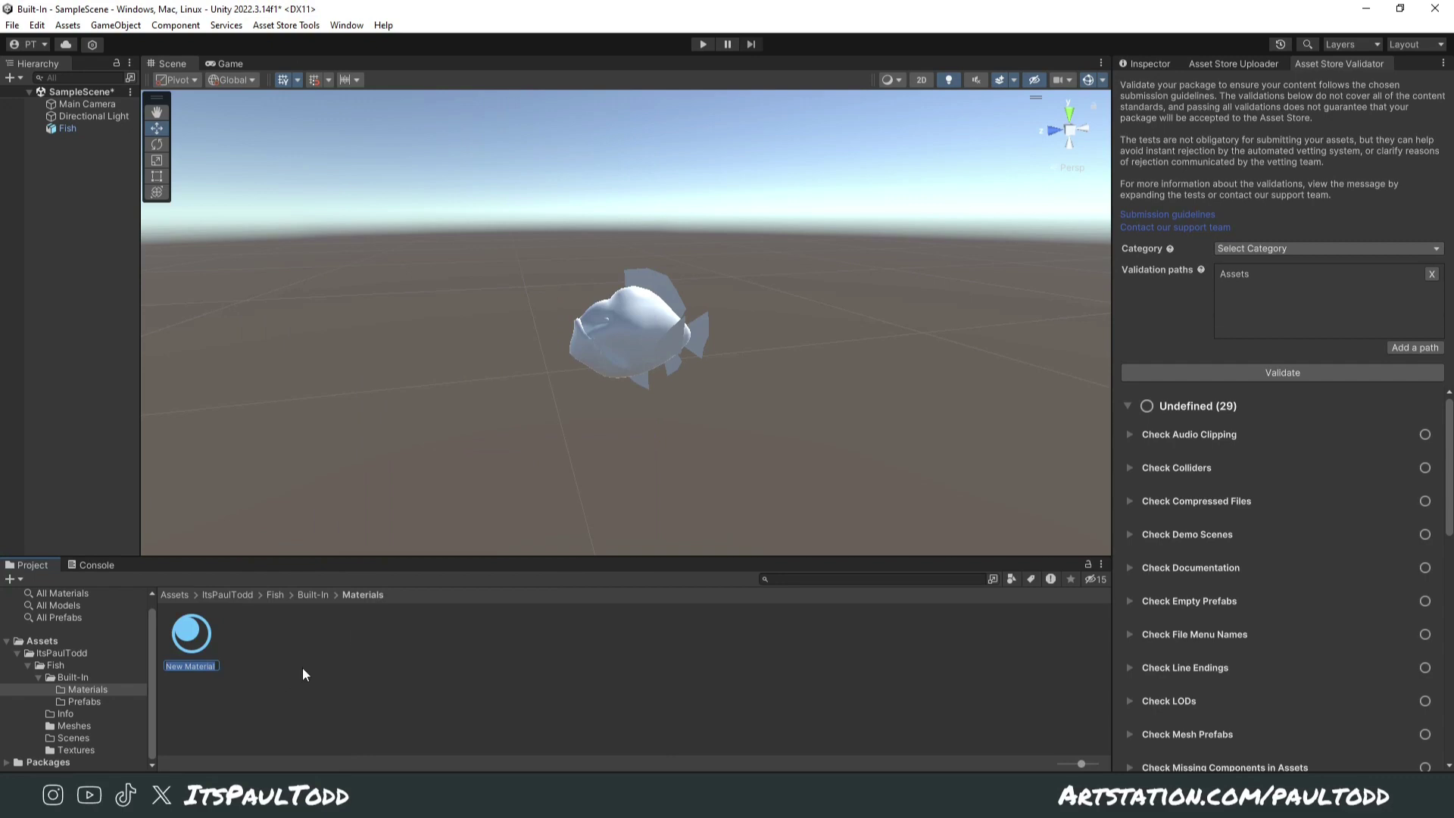
type("Fish")
key("Return")
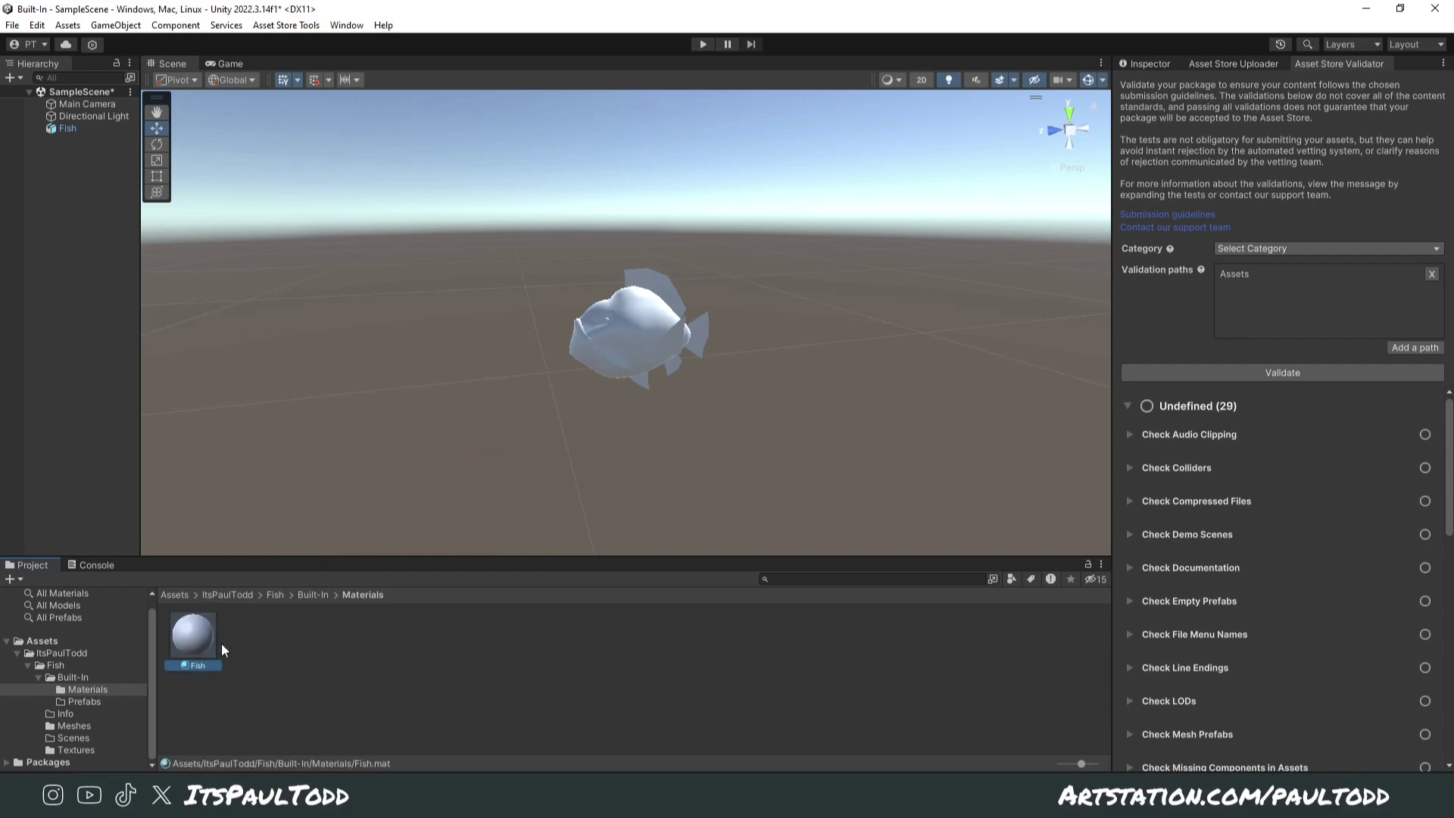
left_click(252, 712)
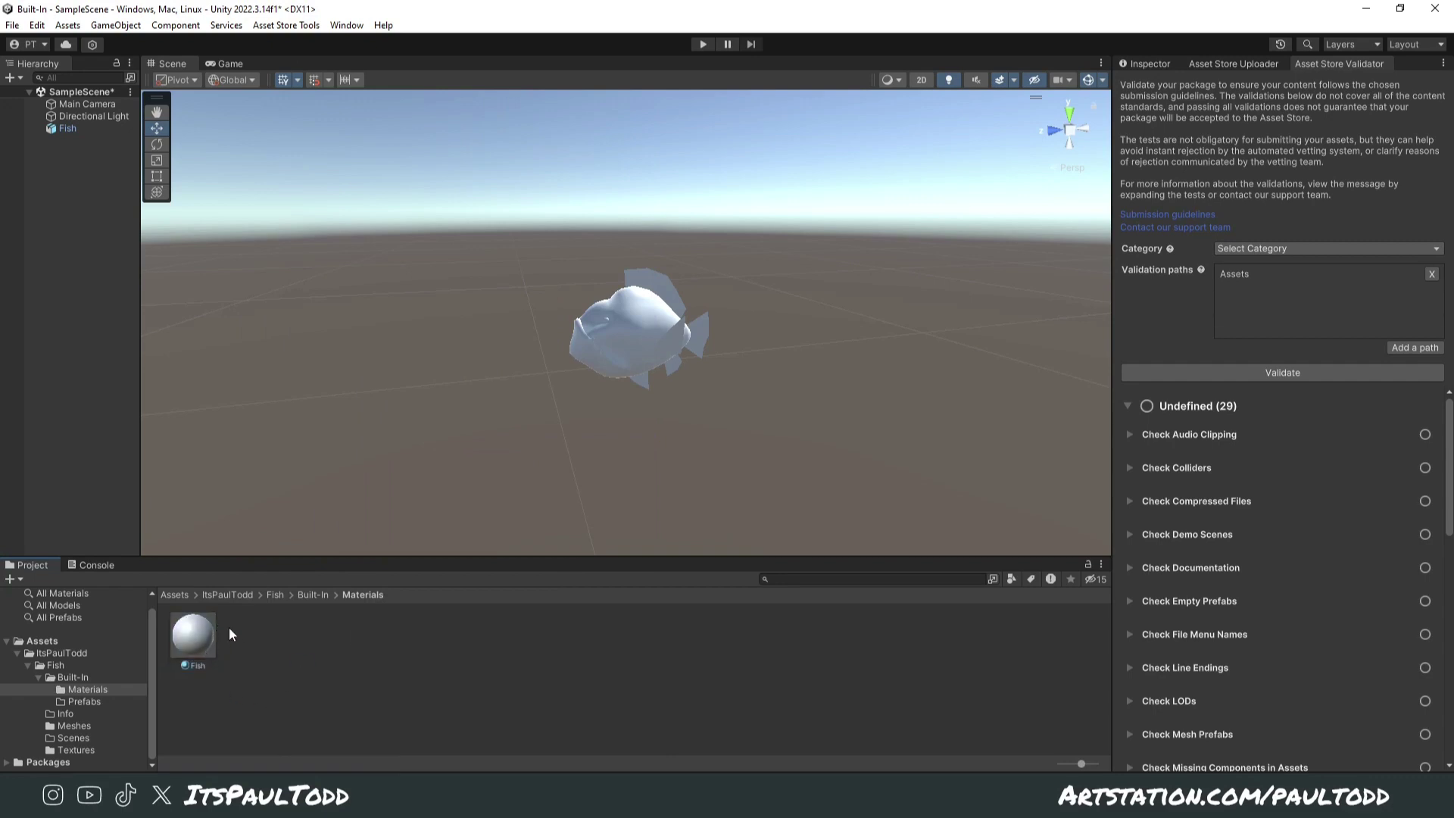
Step: Assign SOTFish_AlbedoTransparency as the Fish material's Albedo map and SOTFish_AO as its Occlusion map
left_click(193, 637)
left_click(1150, 63)
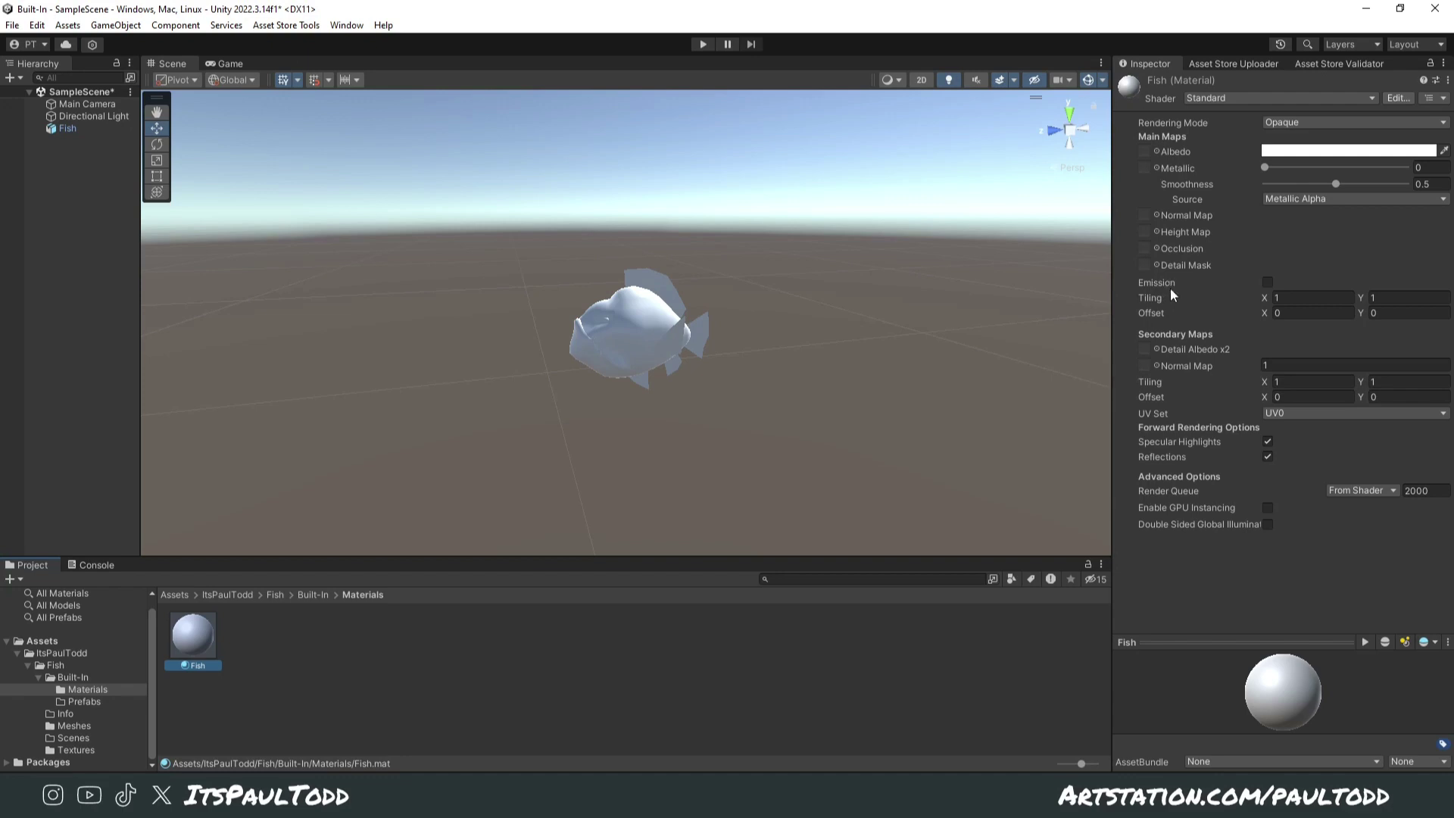
left_click(76, 750)
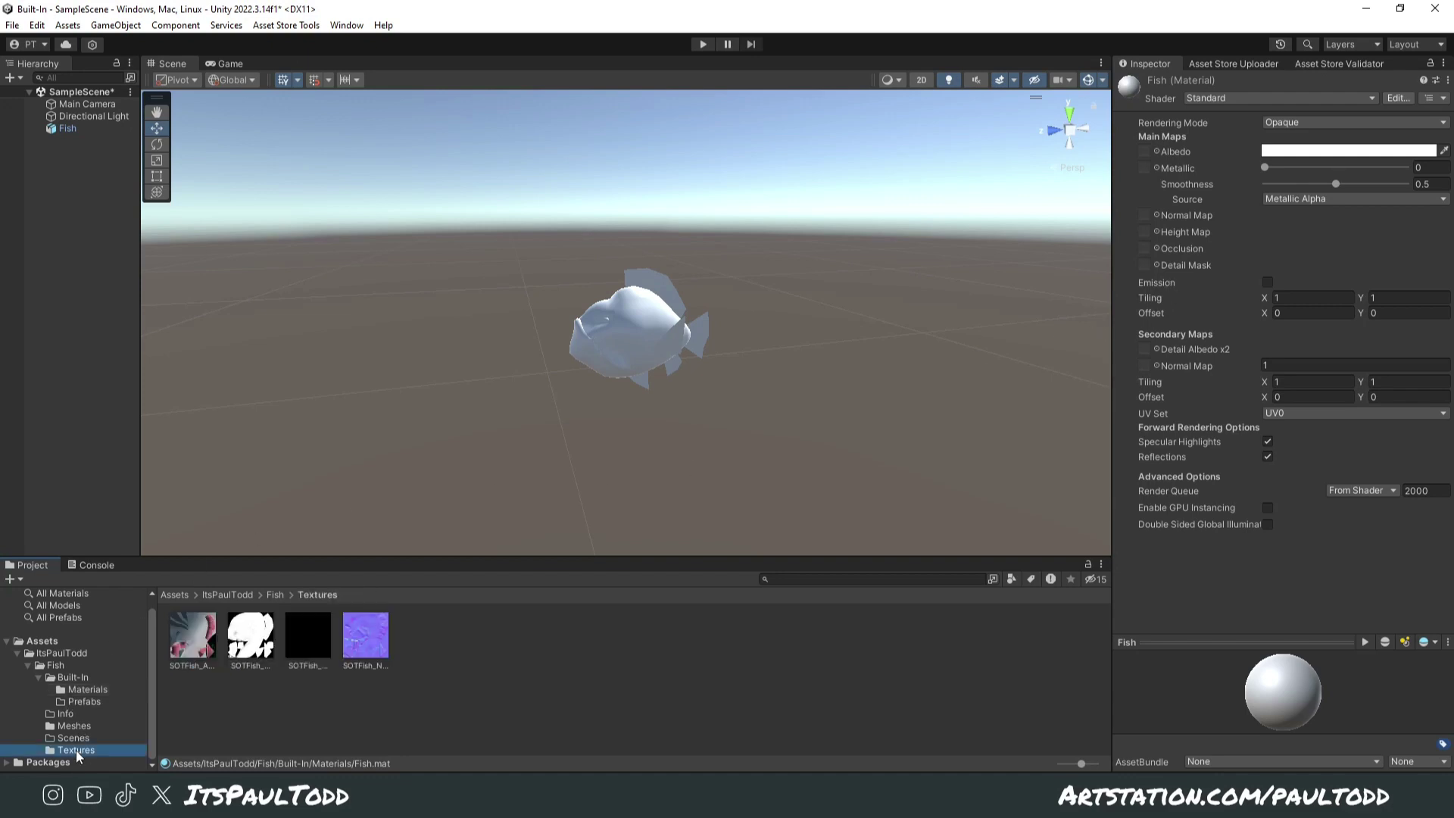
left_click_drag(193, 629, 1144, 153)
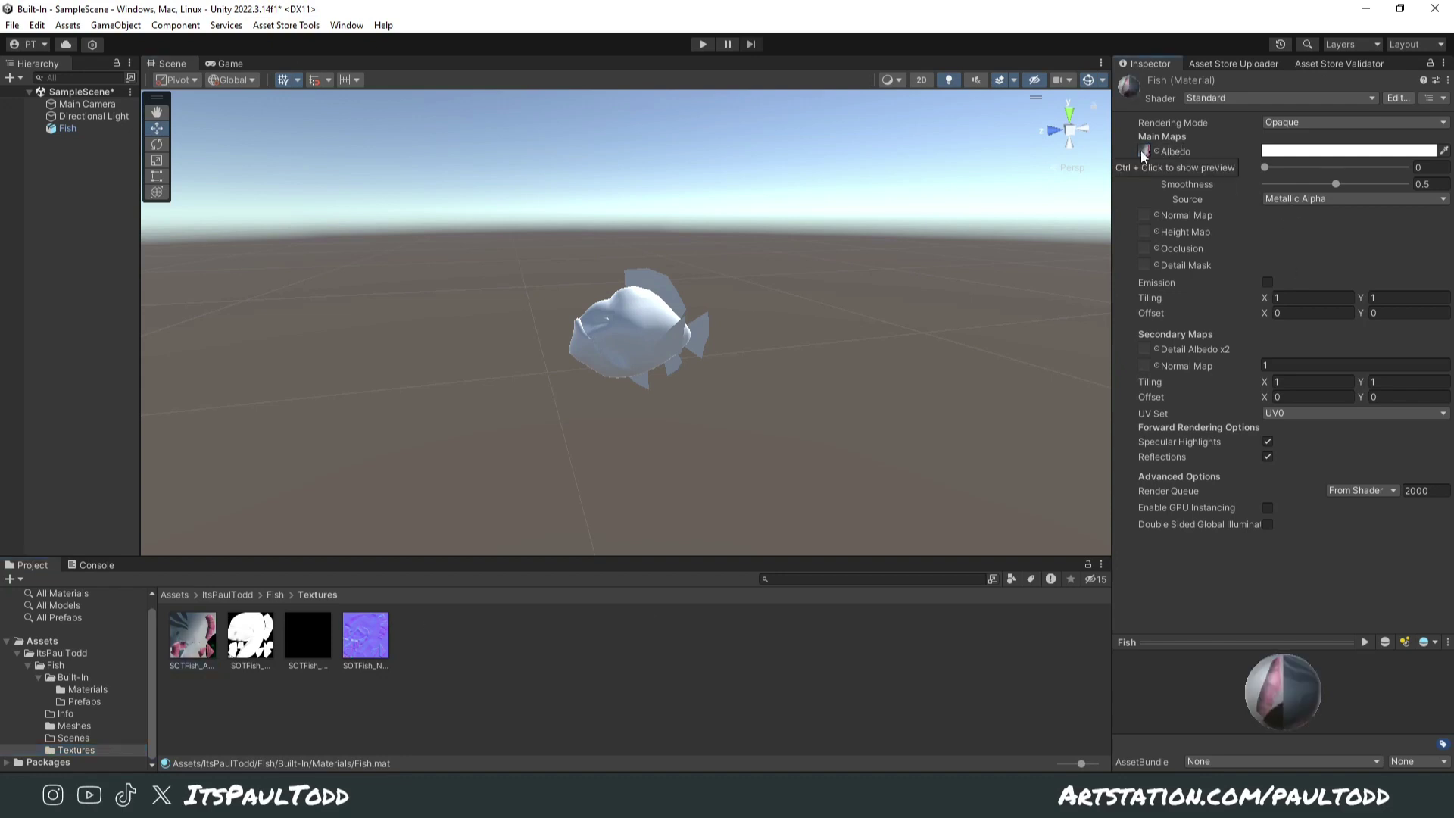
left_click_drag(236, 643, 1149, 253)
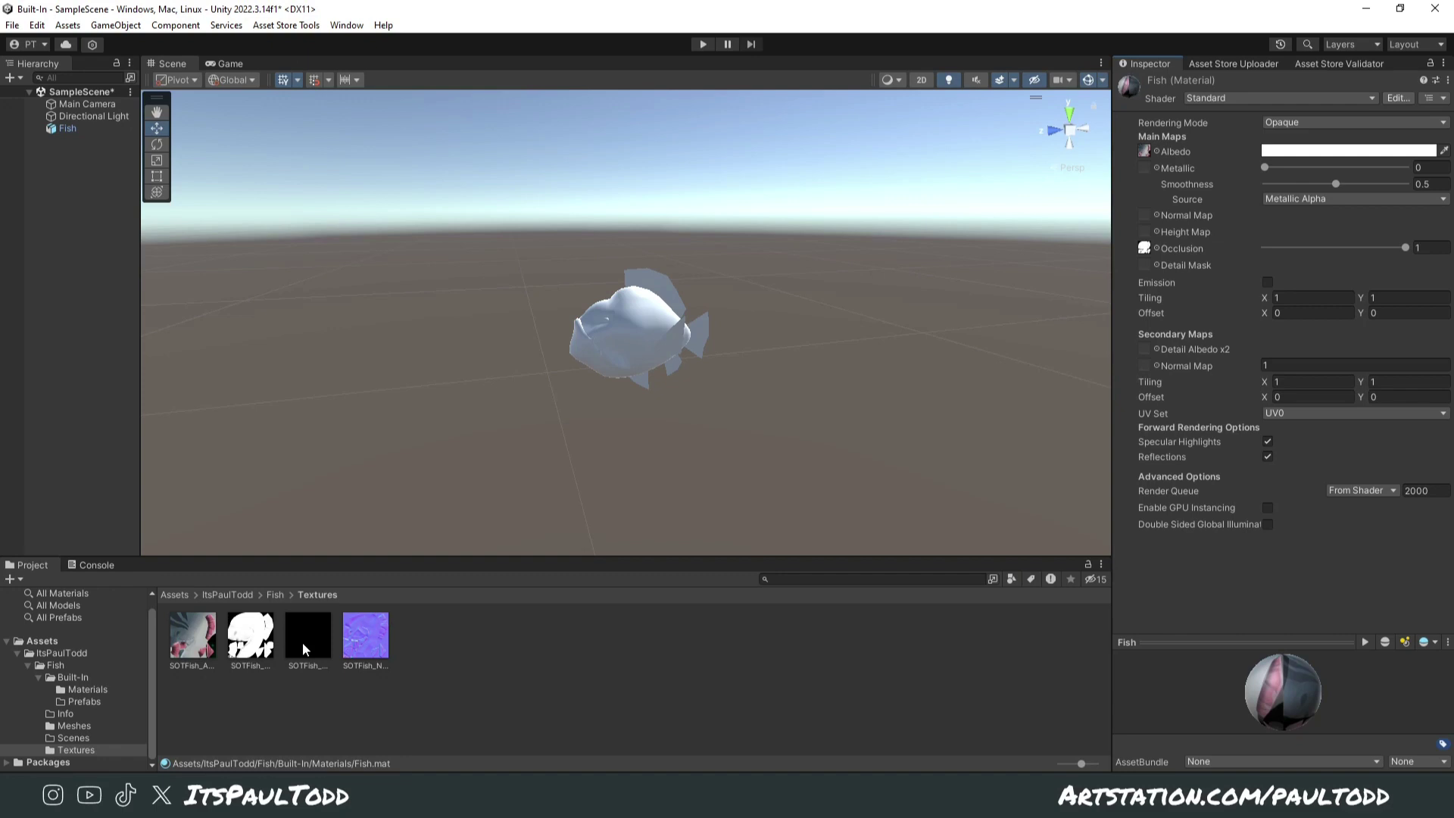
Step: Assign SOTFish_MetallicSmoothness as the Metallic map and SOTFish_Normal as the Normal Map, fixing its import type to normal map
left_click_drag(302, 642, 1145, 168)
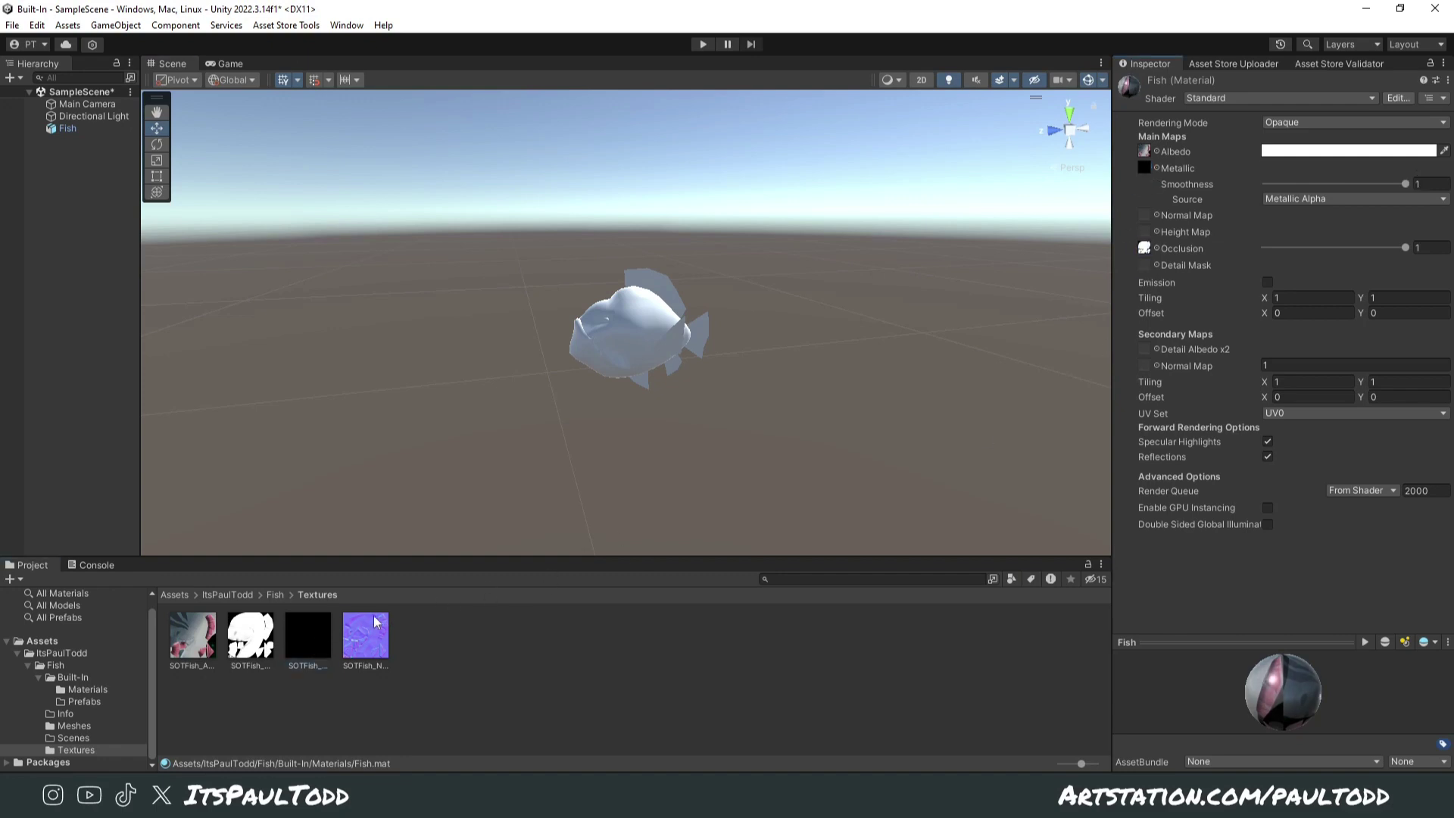
left_click_drag(365, 638, 1145, 216)
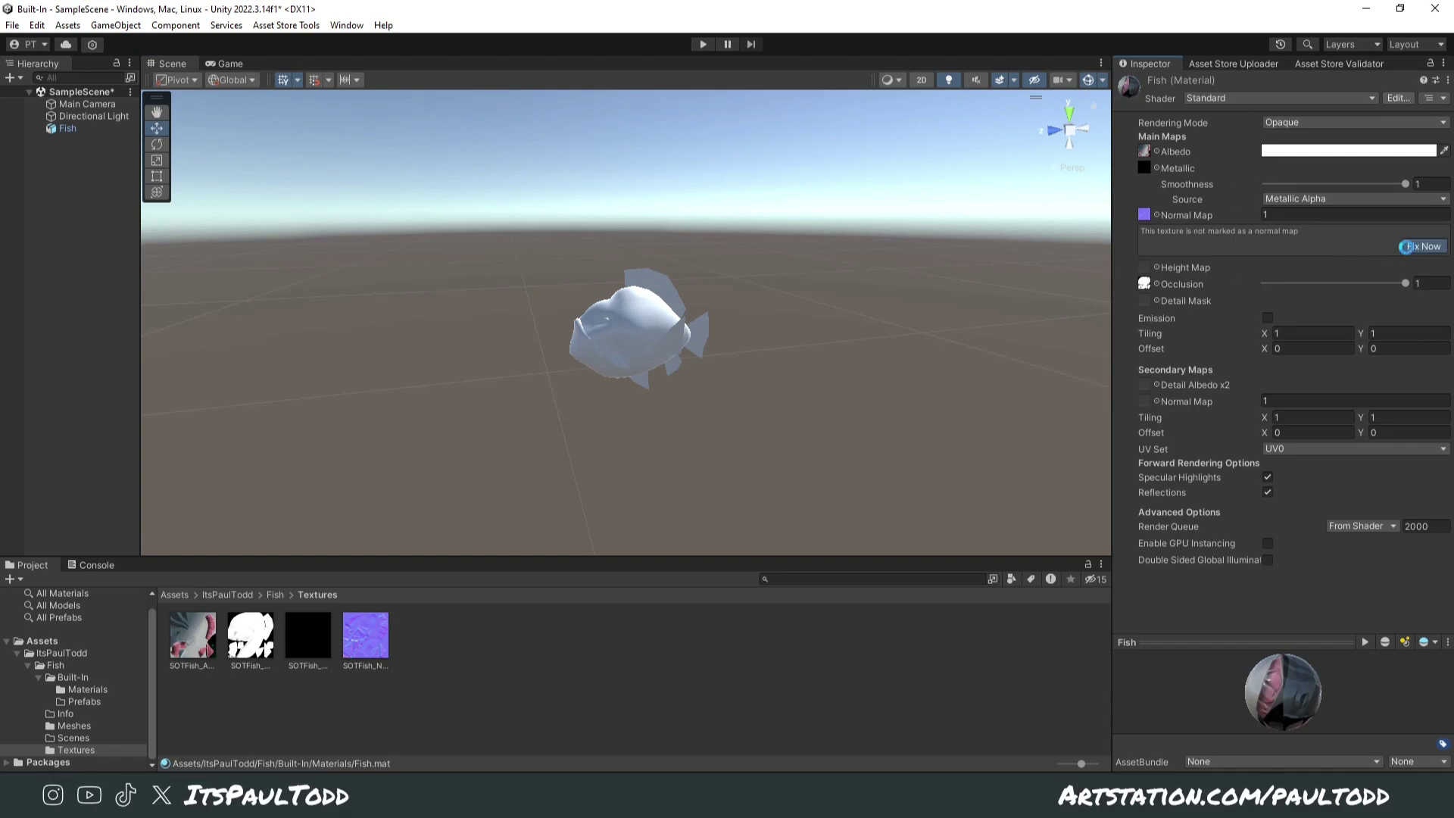
left_click(1407, 247)
left_click(581, 691)
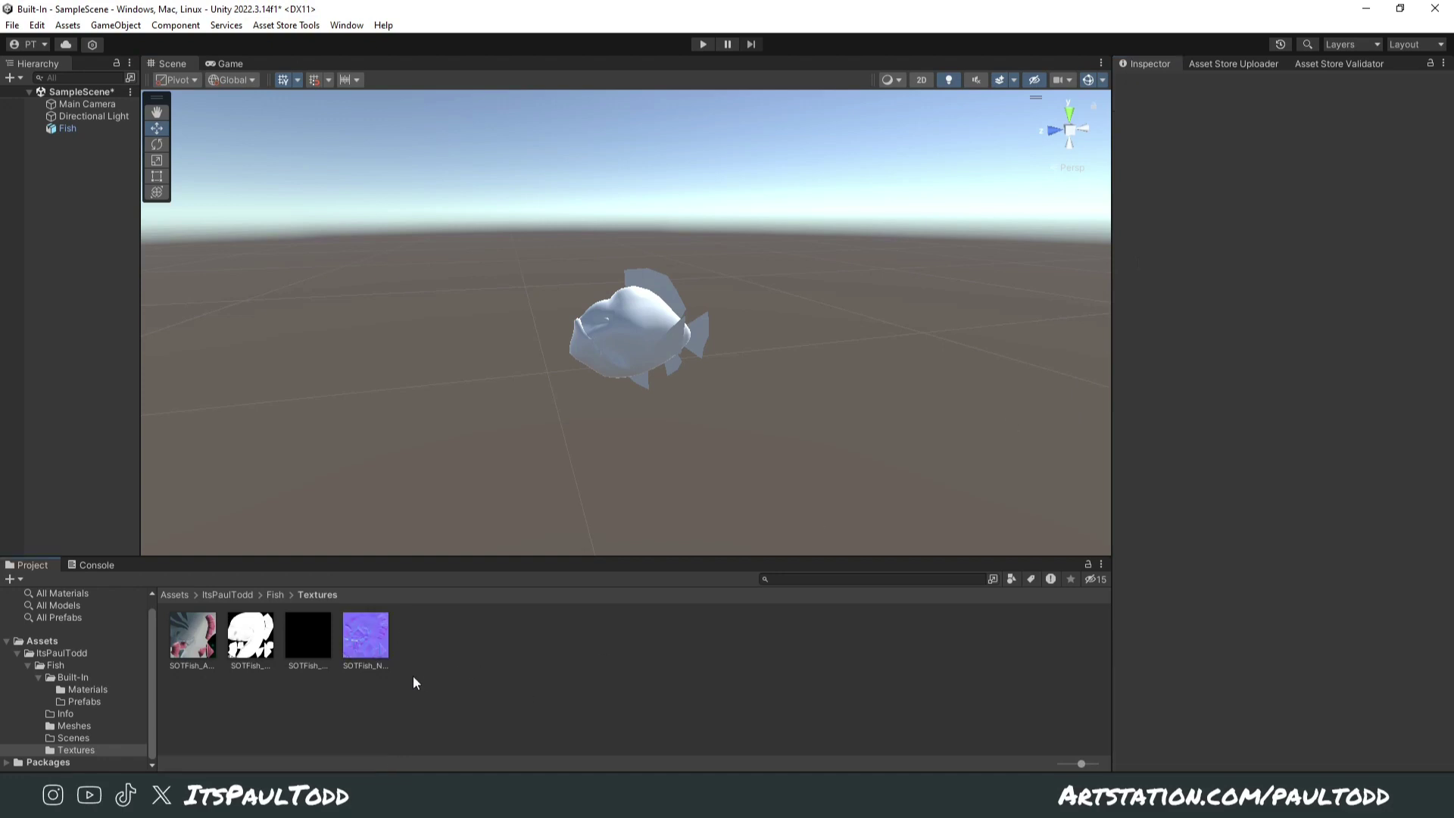
Step: Apply the Fish material from the Materials folder to the fish model in the scene
left_click(72, 687)
left_click(211, 665)
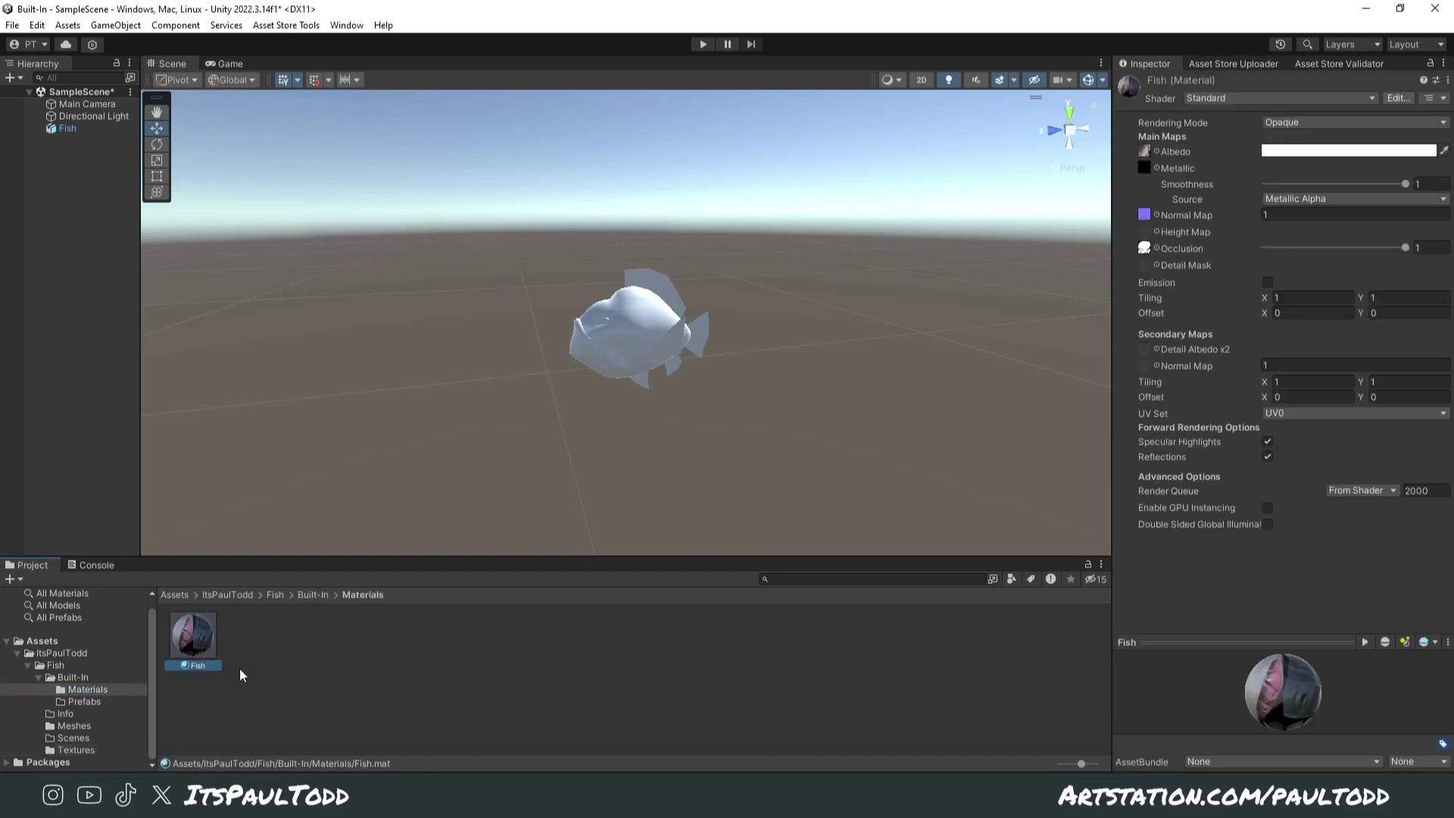
left_click(239, 668)
left_click(208, 630)
left_click_drag(191, 625, 769, 346)
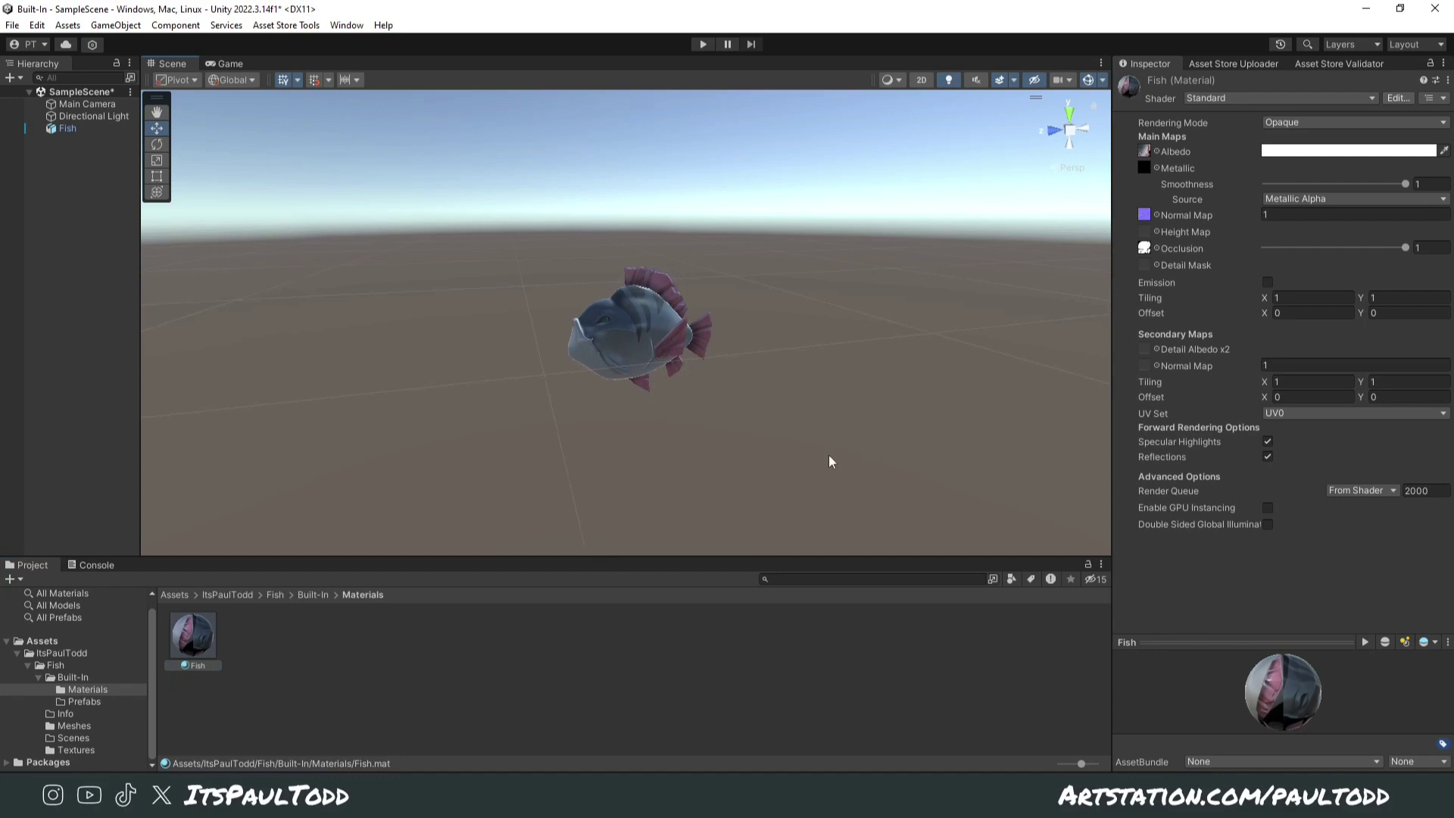
left_click(653, 338)
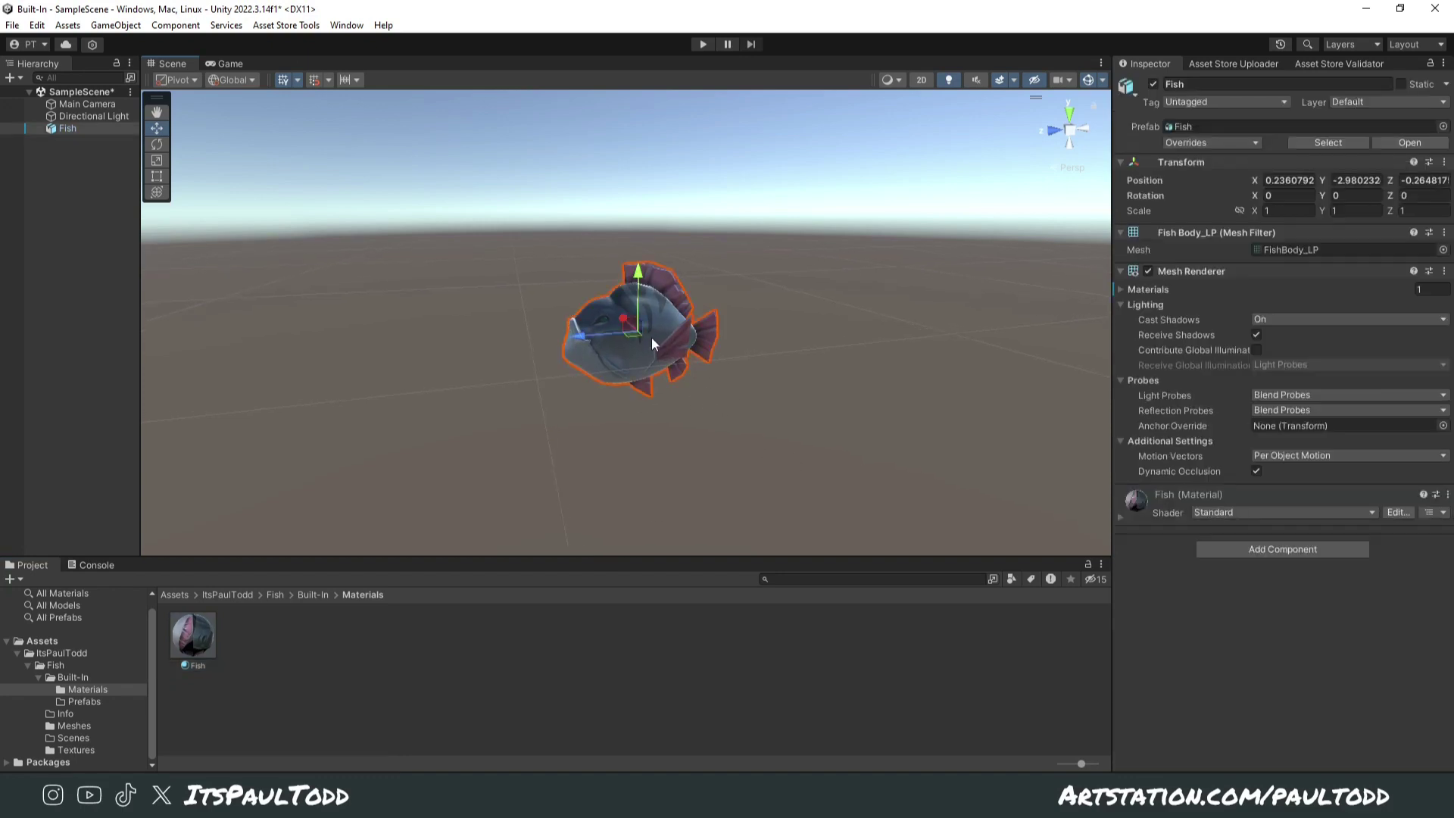
left_click(741, 409)
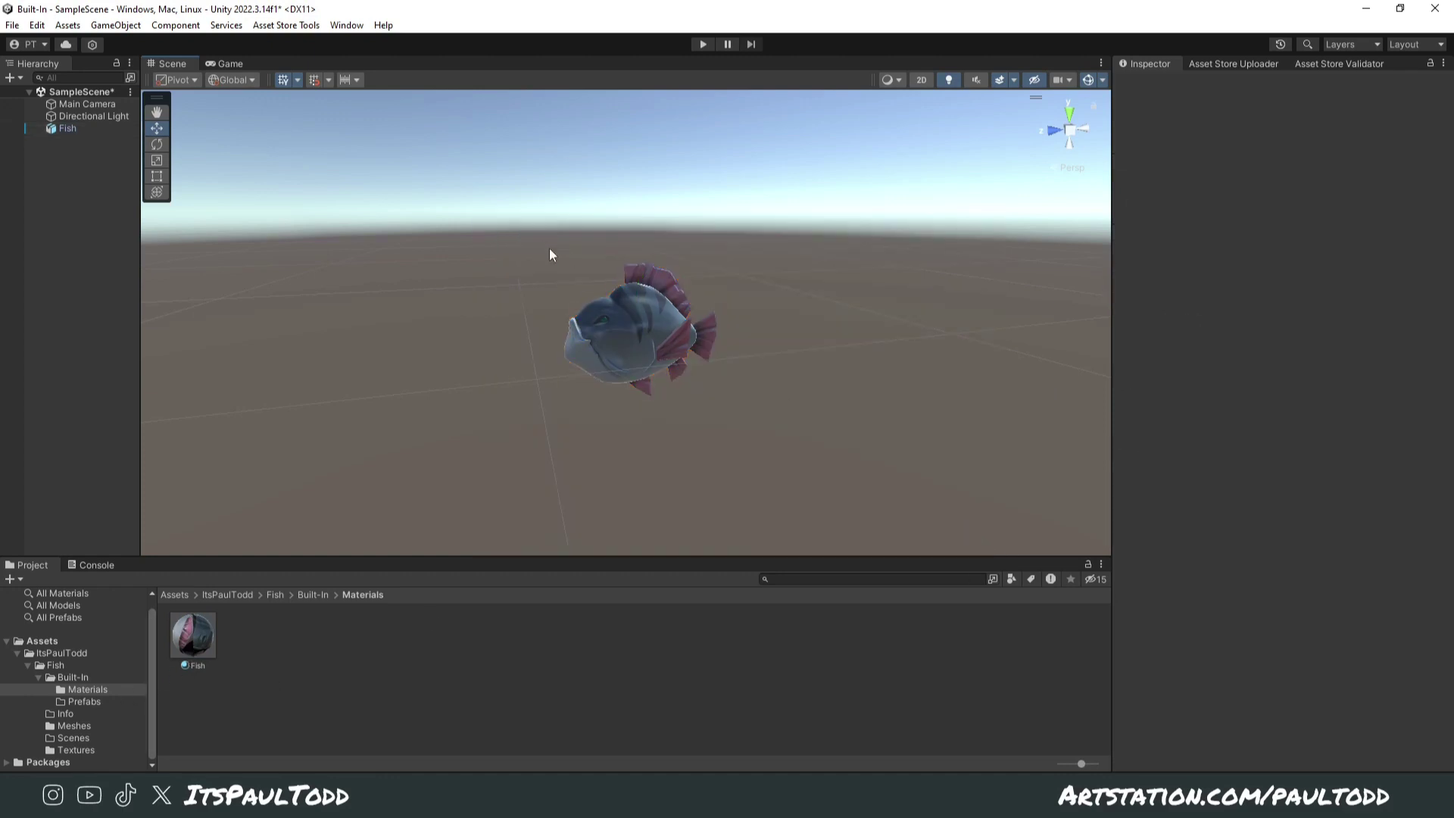
Step: Place a second Fish model beside the first and apply the Fish material to it
left_click(80, 726)
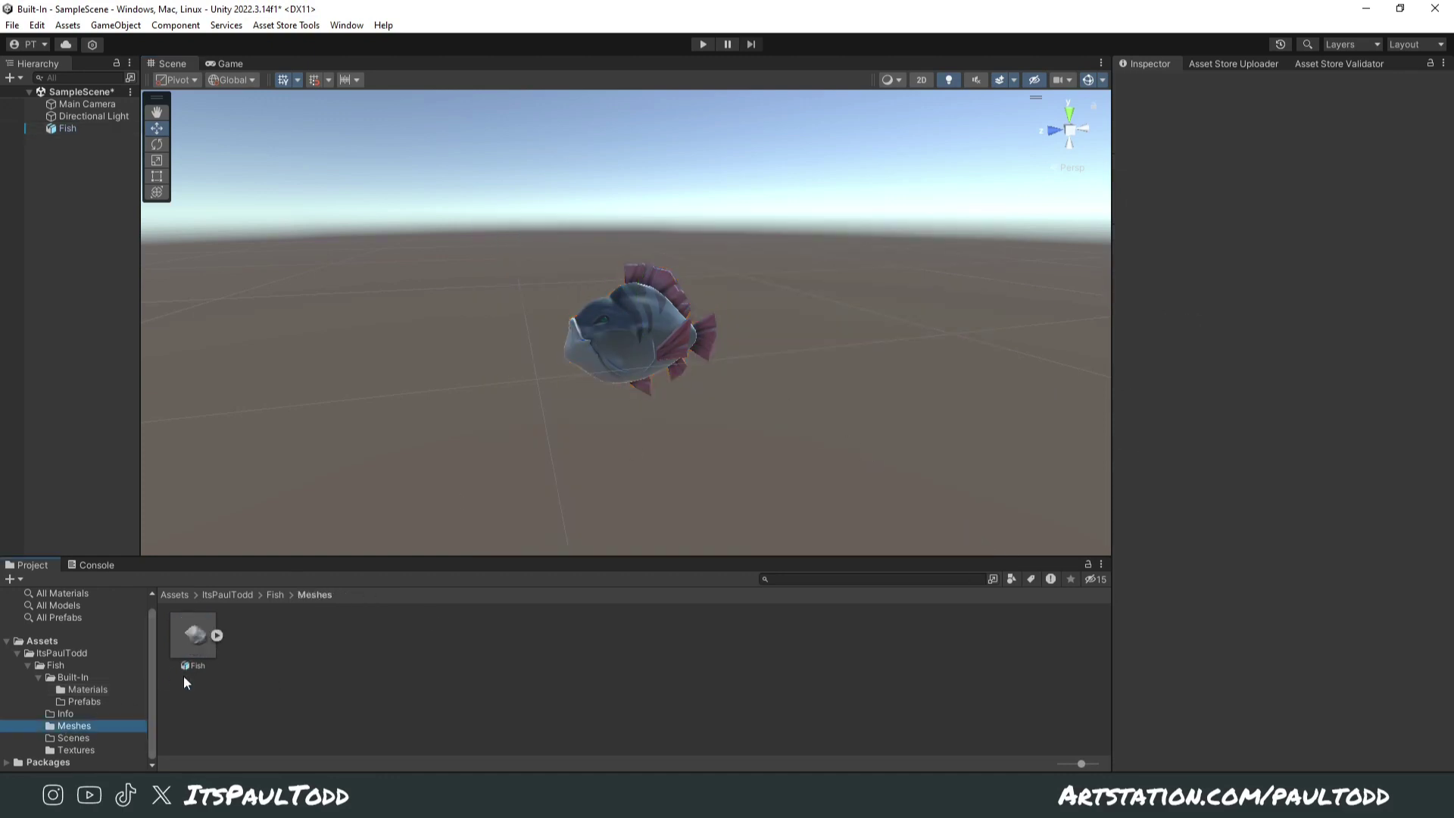
left_click_drag(192, 637, 378, 345)
left_click(131, 690)
left_click_drag(192, 635, 386, 349)
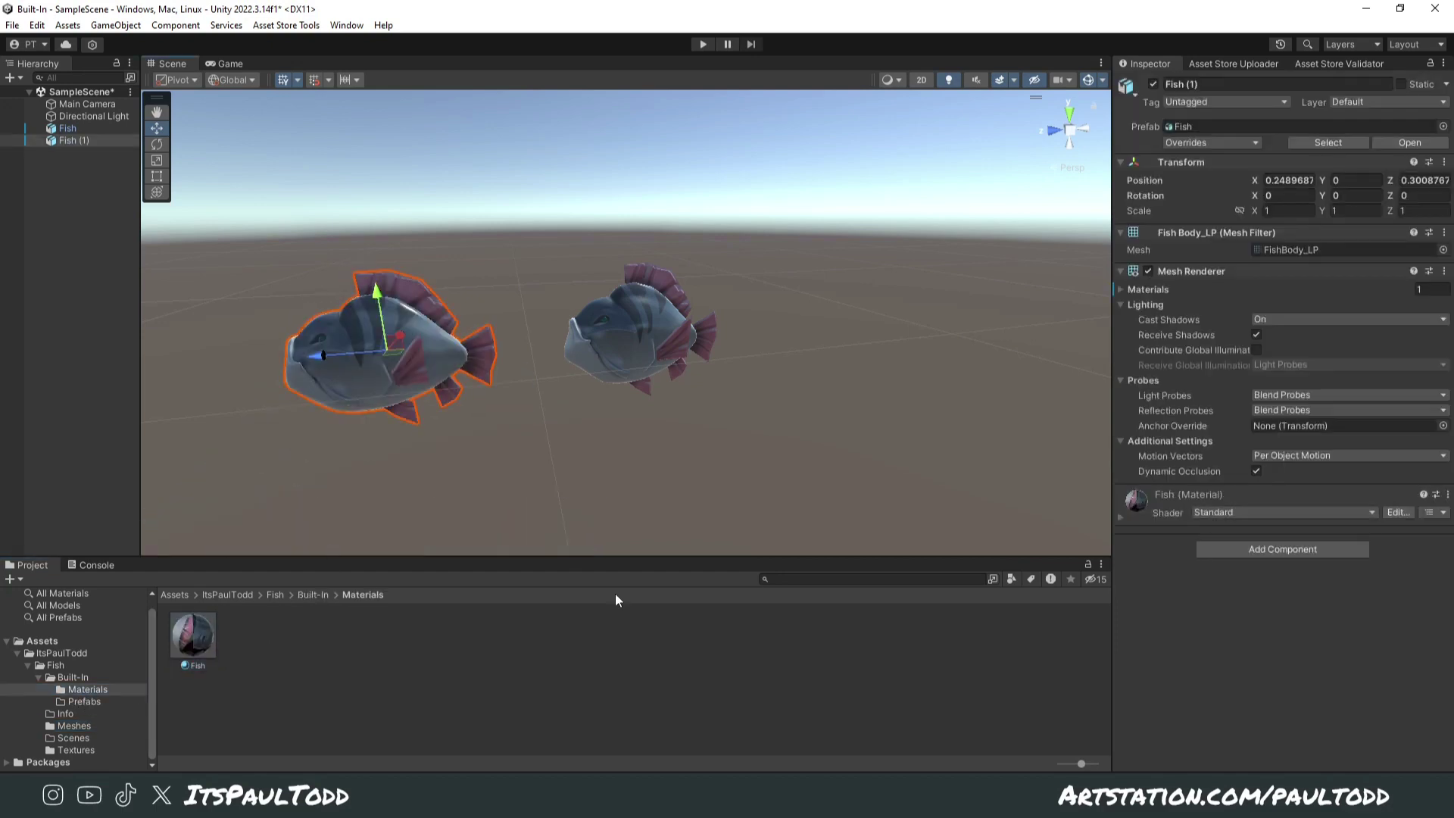
Step: Delete the second fish from the scene
left_click(612, 503)
left_click(333, 298)
key("Delete")
left_click_drag(513, 250, 757, 411)
left_click(757, 412)
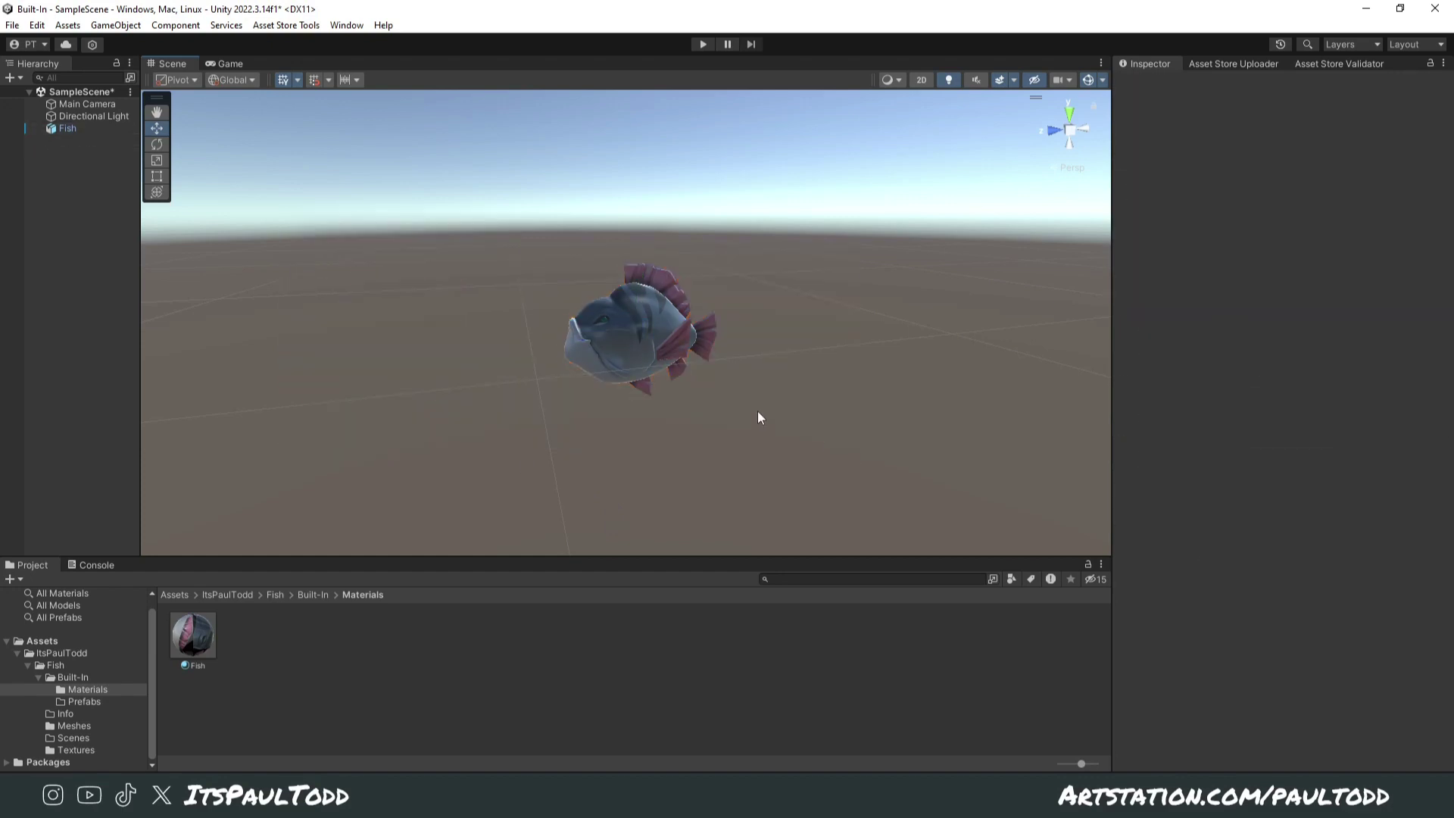
Step: Open the Prefabs folder inside Built-In and set the scene fish's position to 0, 0, 0, leaving the fish selected
left_click(635, 353)
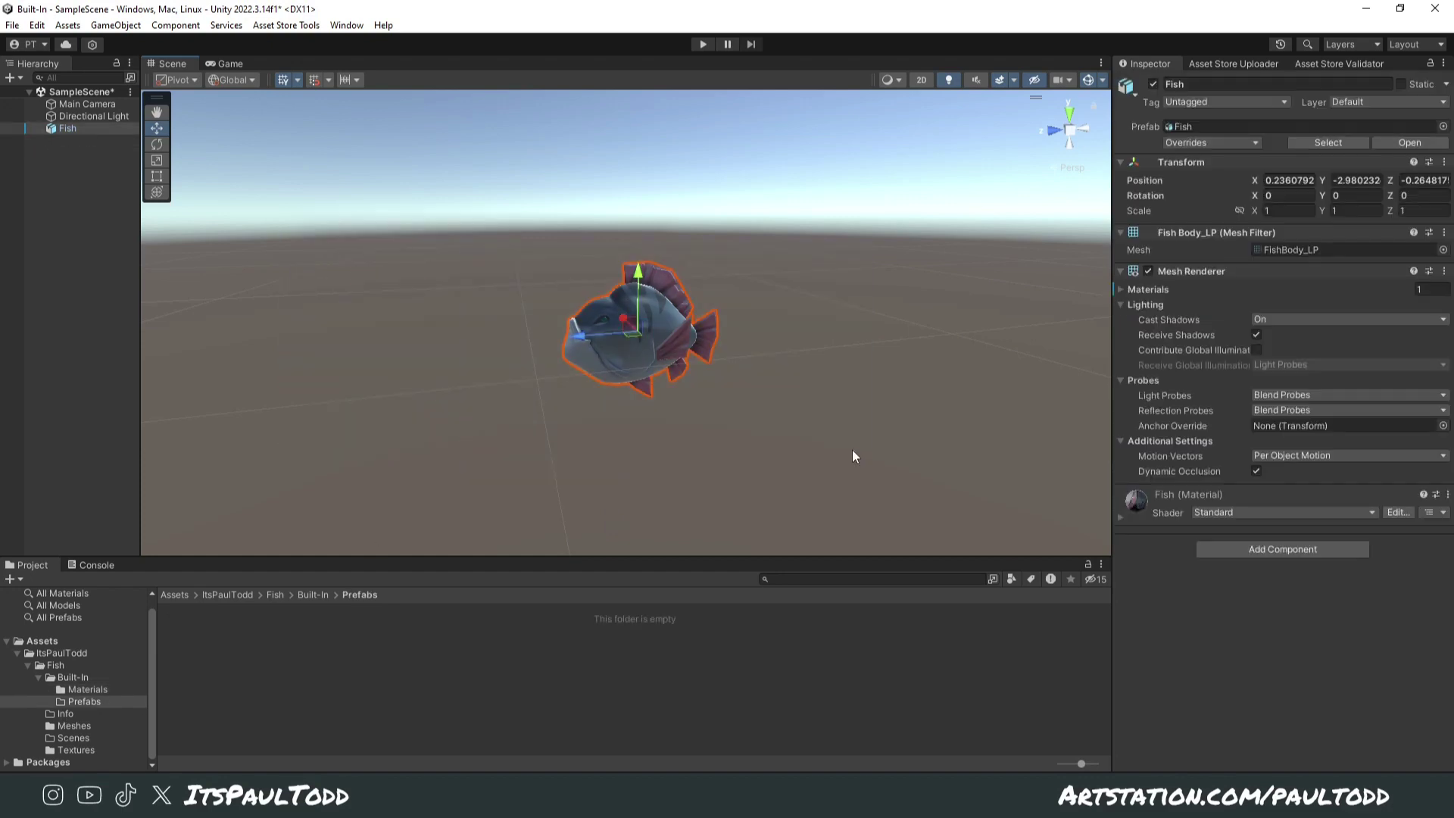
left_click(842, 456)
left_click(668, 315)
left_click(1286, 176)
type("0")
key("Tab")
type("0")
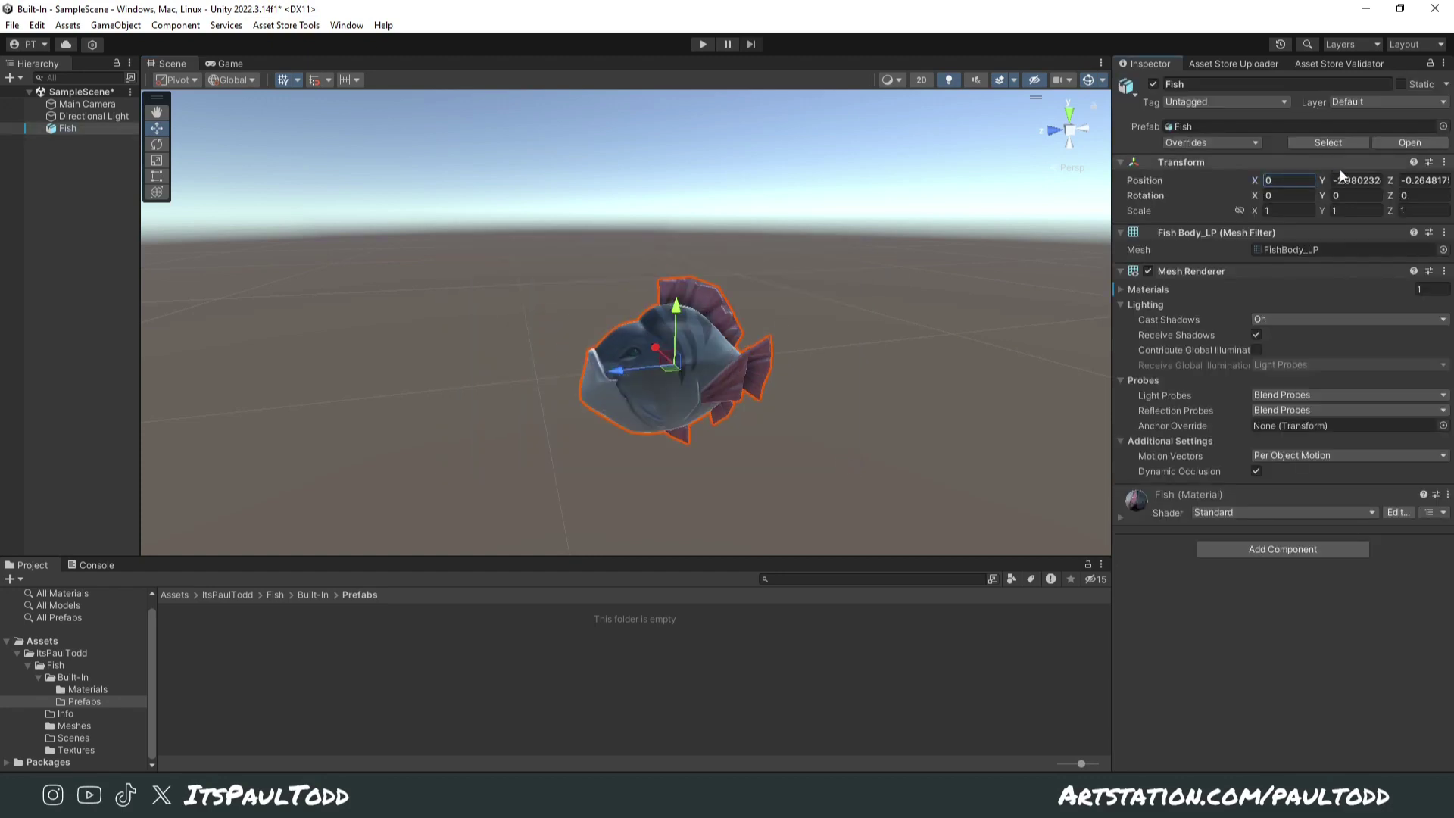
left_click(1418, 182)
left_click_drag(1418, 187, 1416, 182)
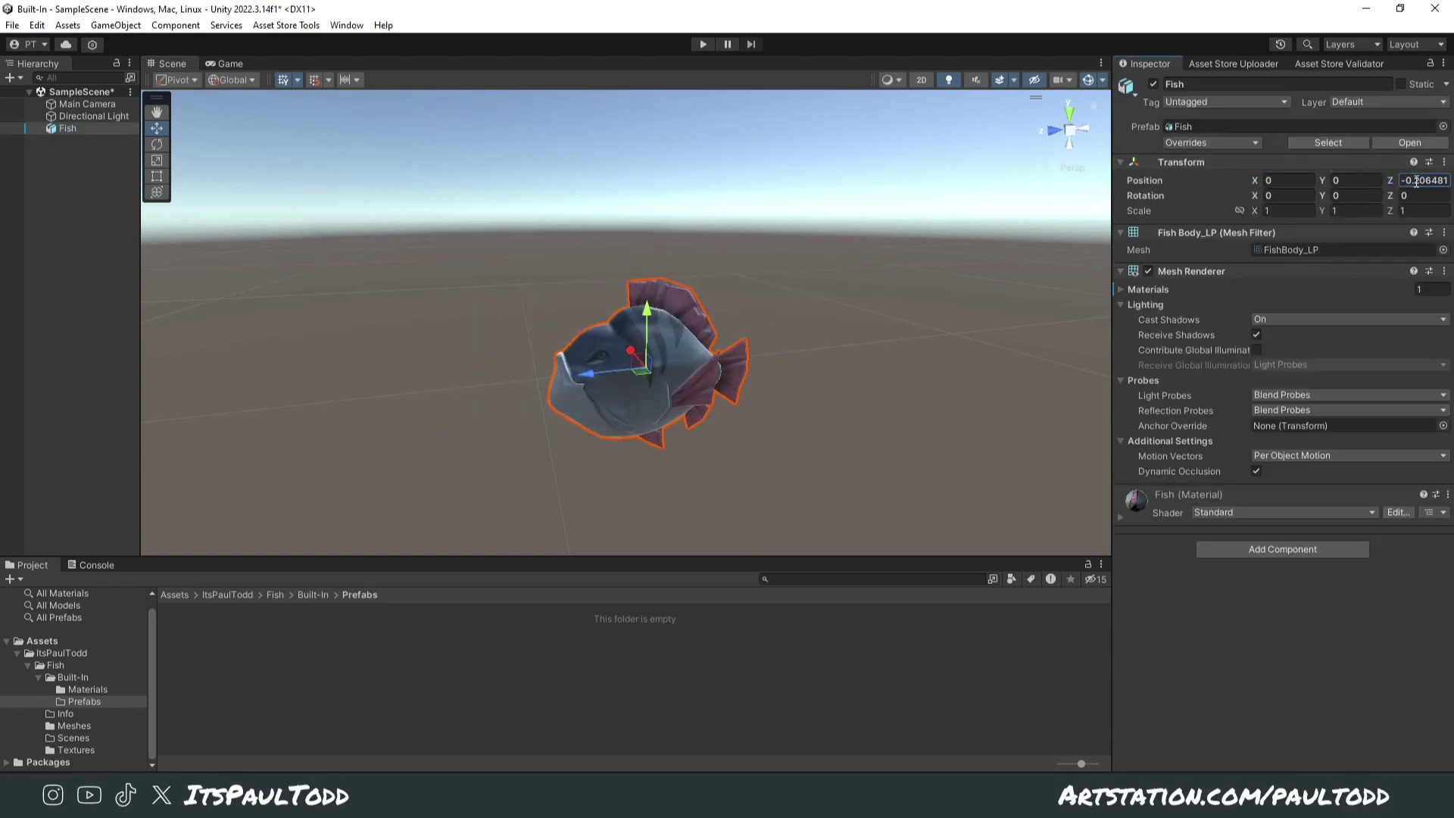
left_click(868, 338)
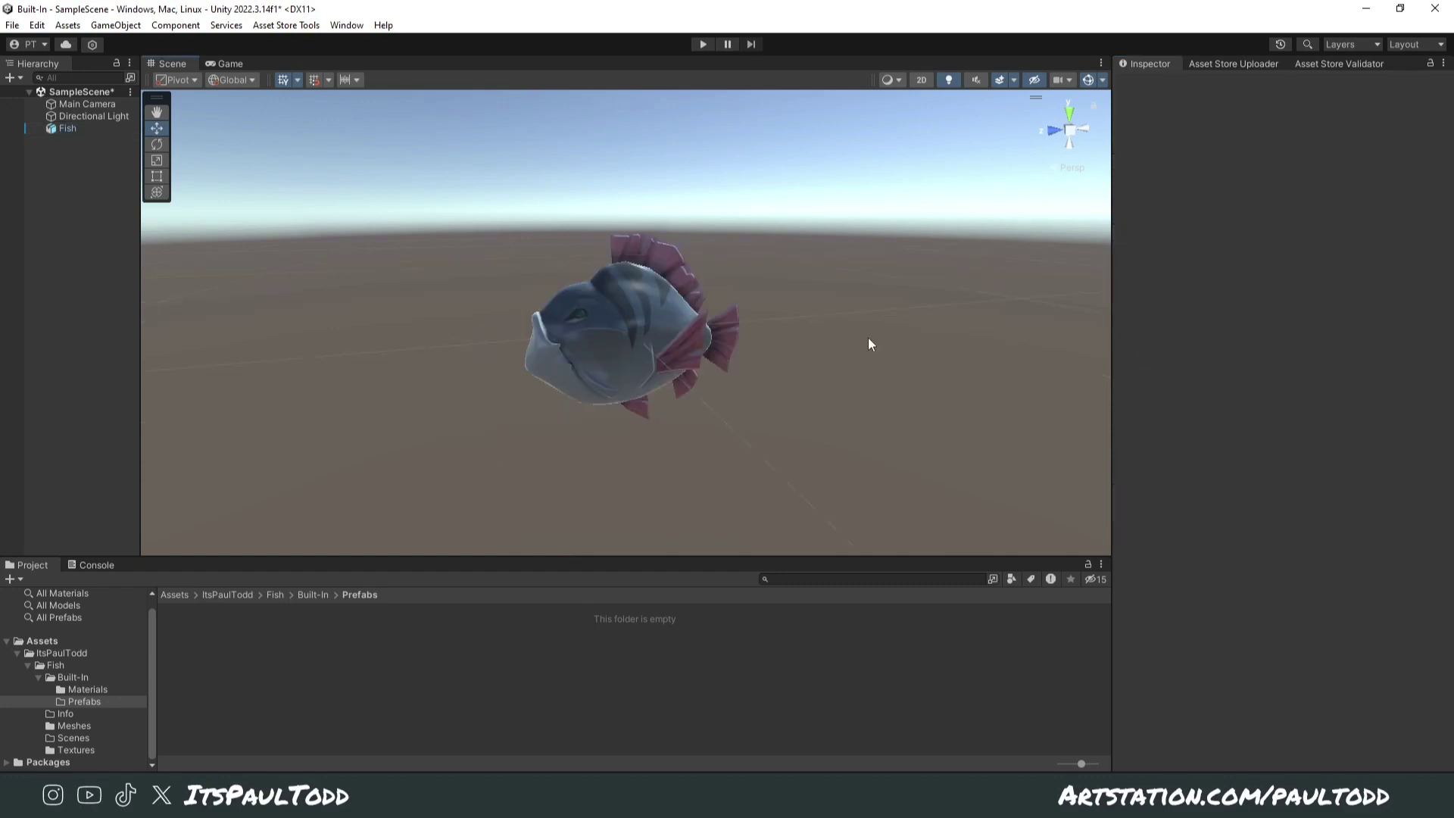
left_click(62, 126)
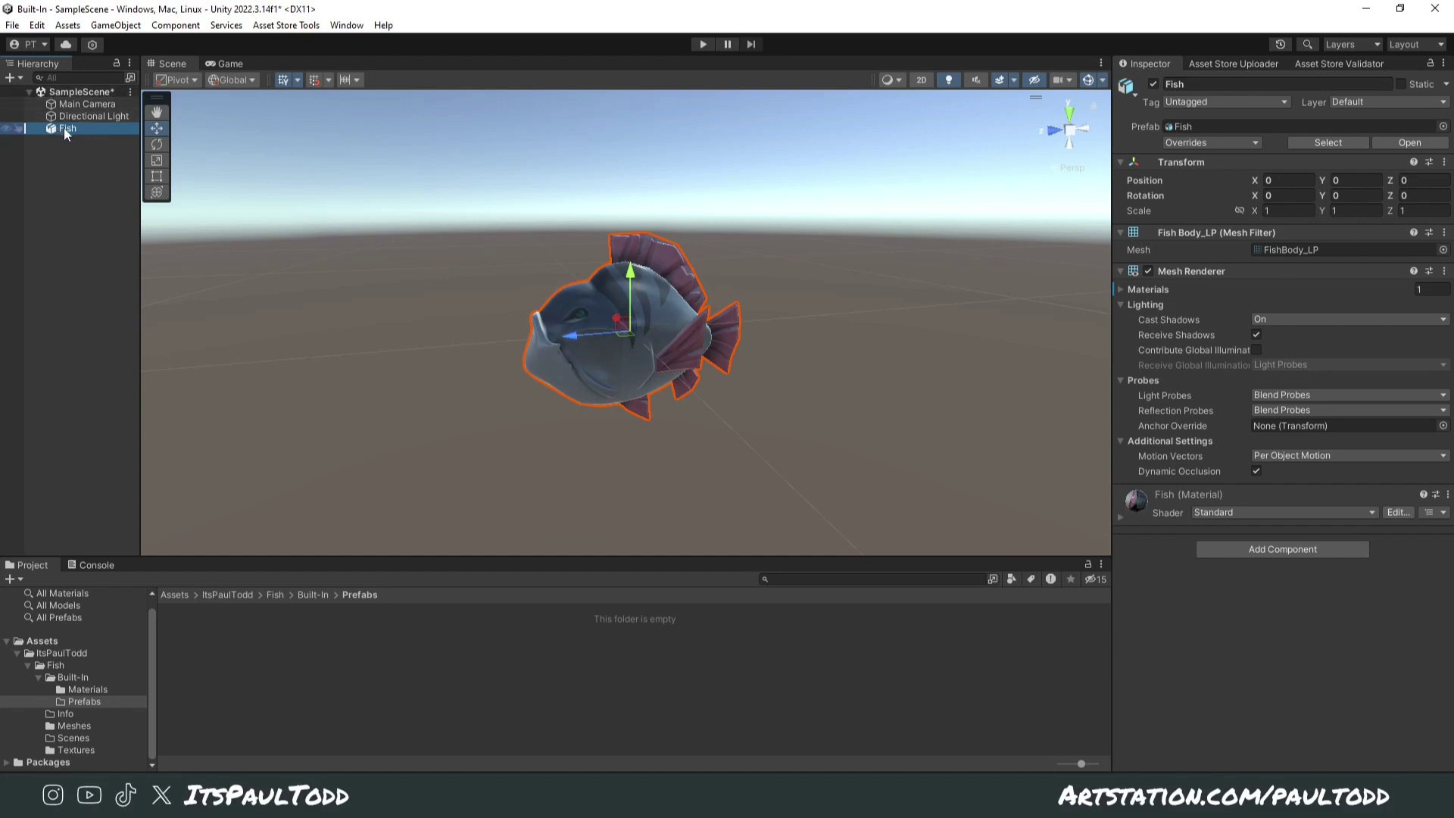
Step: Create a prefab from the scene's Fish object in the Built-In Prefabs folder
left_click_drag(65, 129, 257, 700)
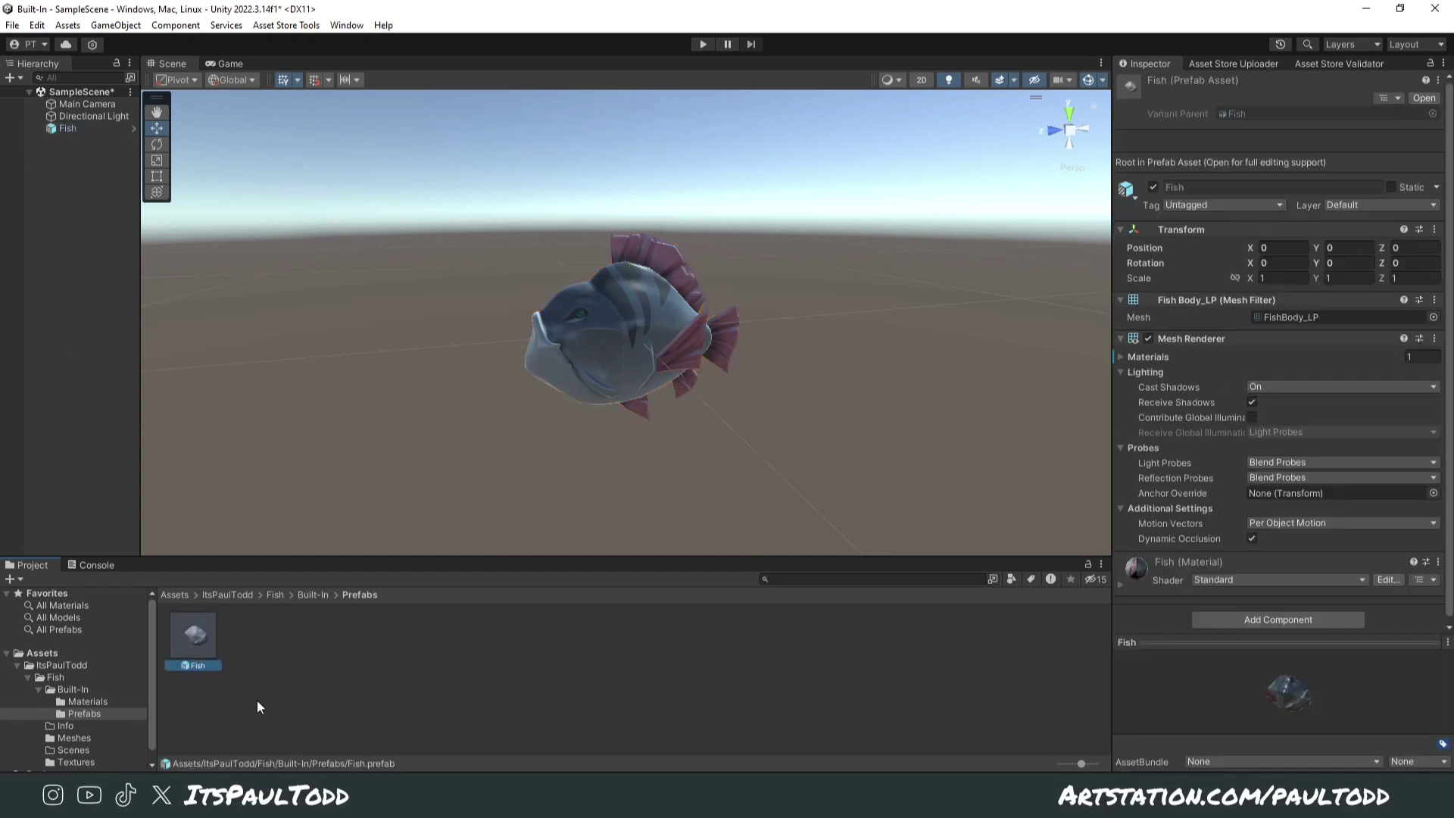
left_click(230, 654)
left_click(197, 634)
Step: Place three more instances of the Fish prefab around the original in the scene and open the prefab for isolated editing
left_click_drag(207, 626, 773, 257)
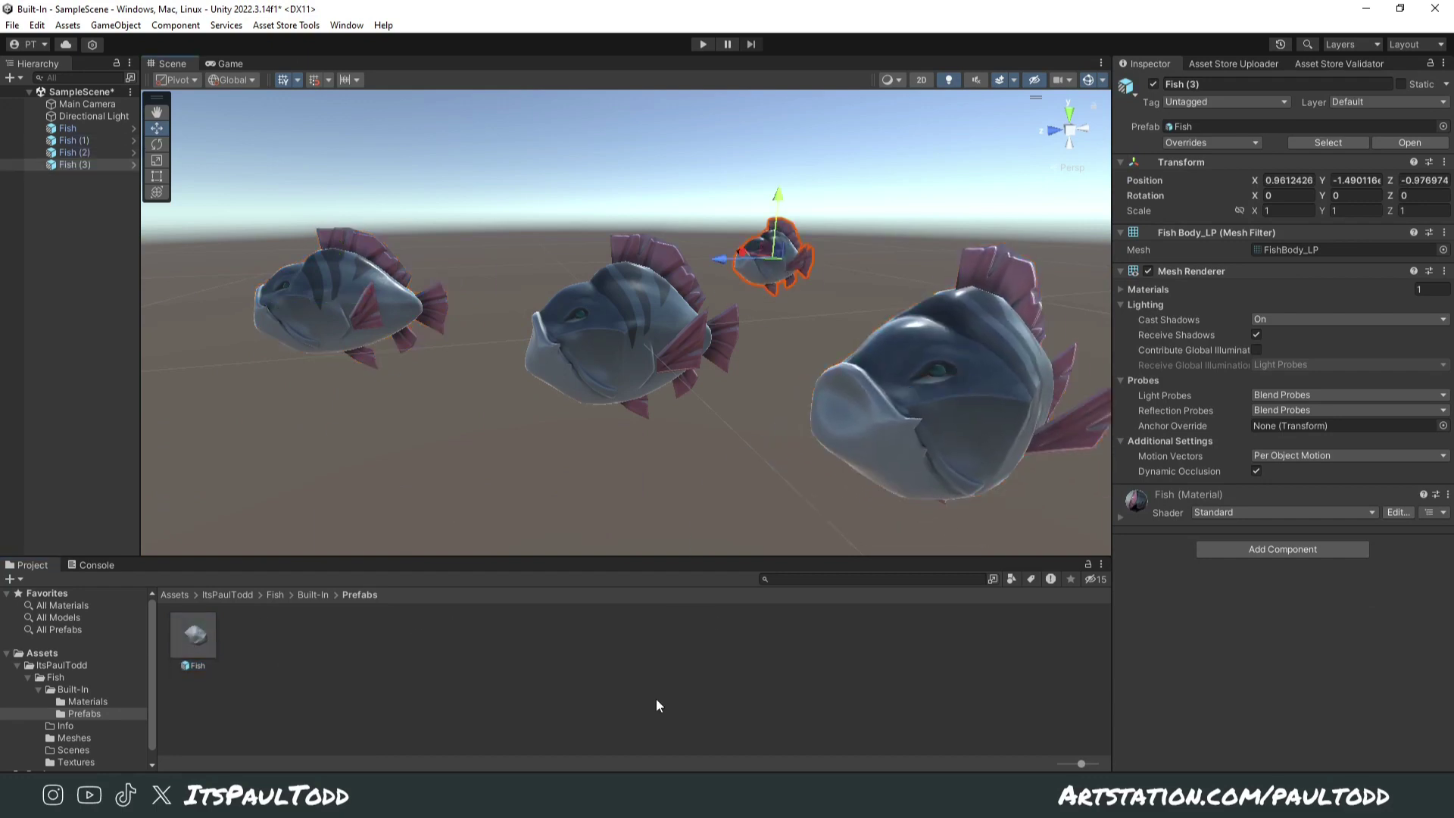
double_click(203, 624)
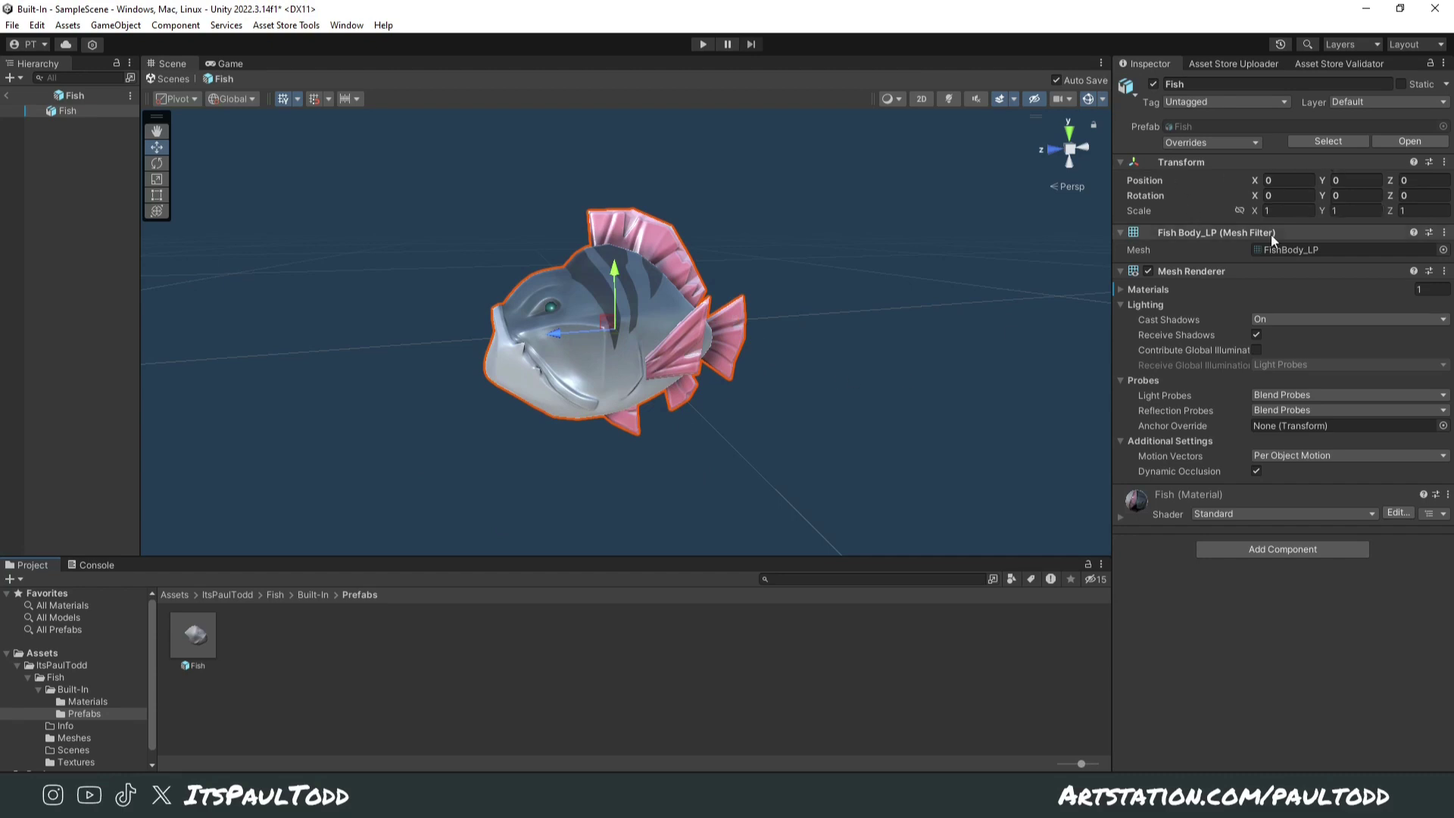
left_click(860, 450)
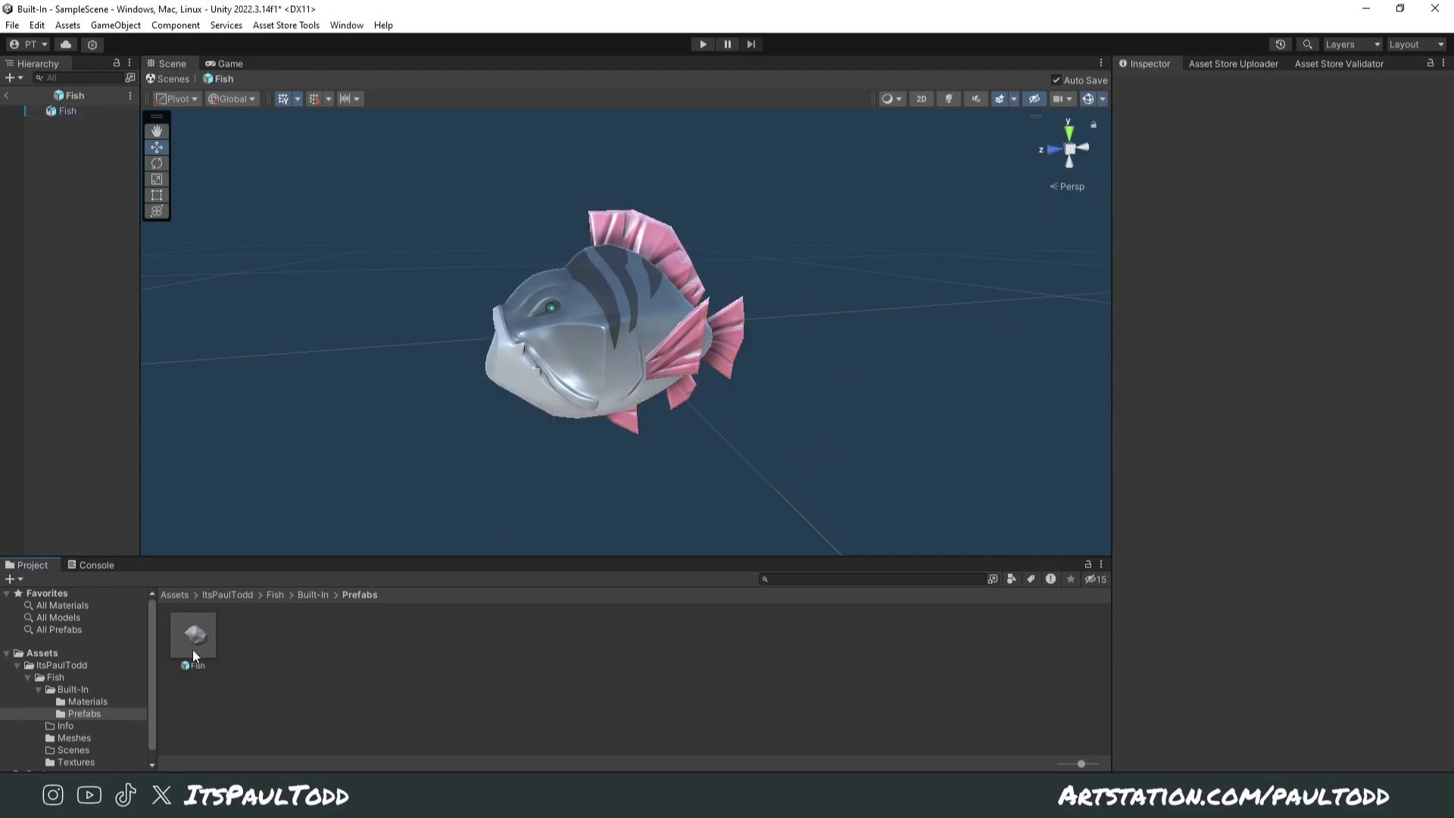
left_click(12, 25)
left_click(46, 97)
Step: Examine the contents of the Fish package's Materials, Prefabs, Meshes and Textures folders, ending back in the Fish folder
left_click(88, 703)
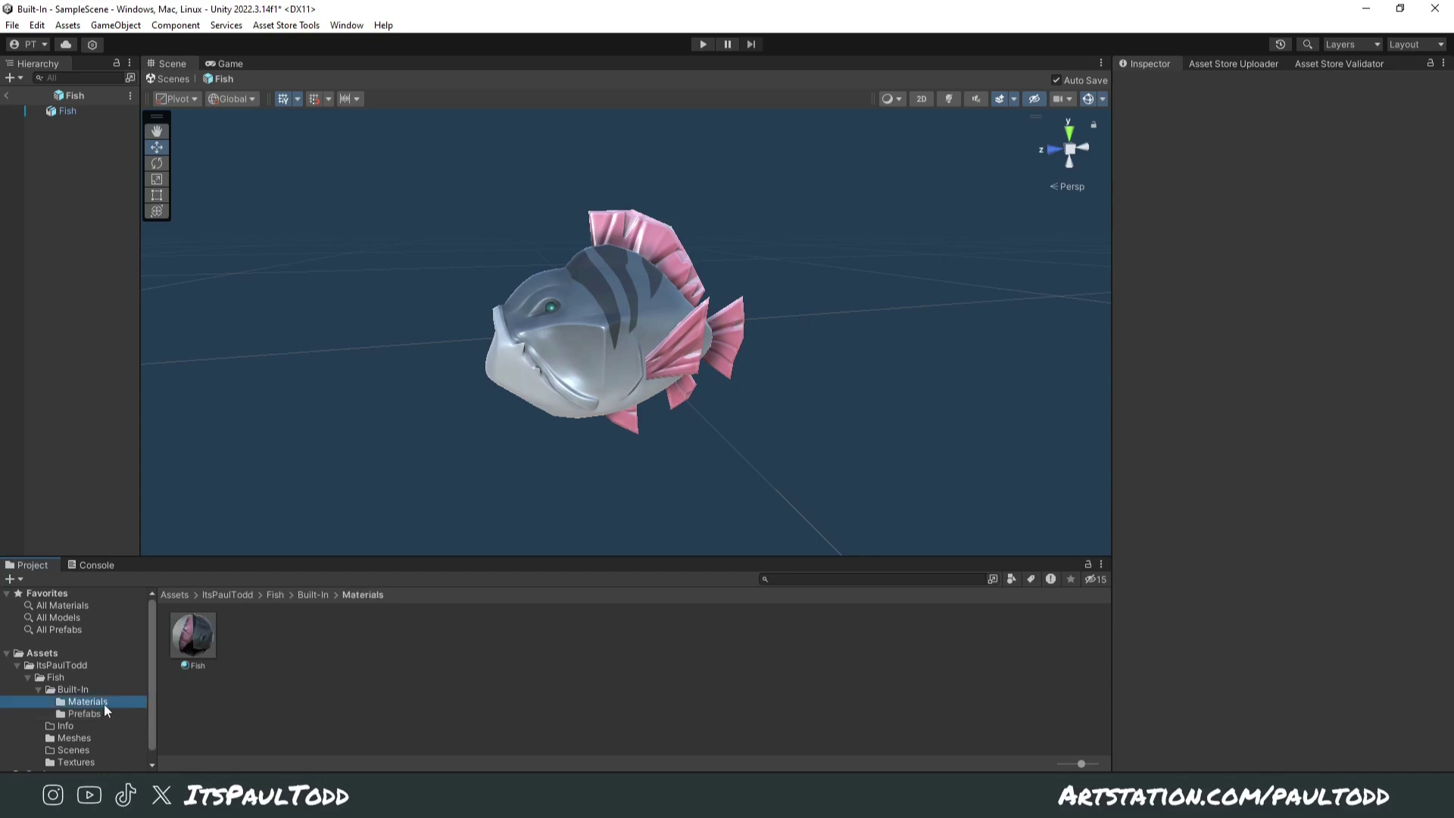
left_click(102, 712)
left_click(79, 690)
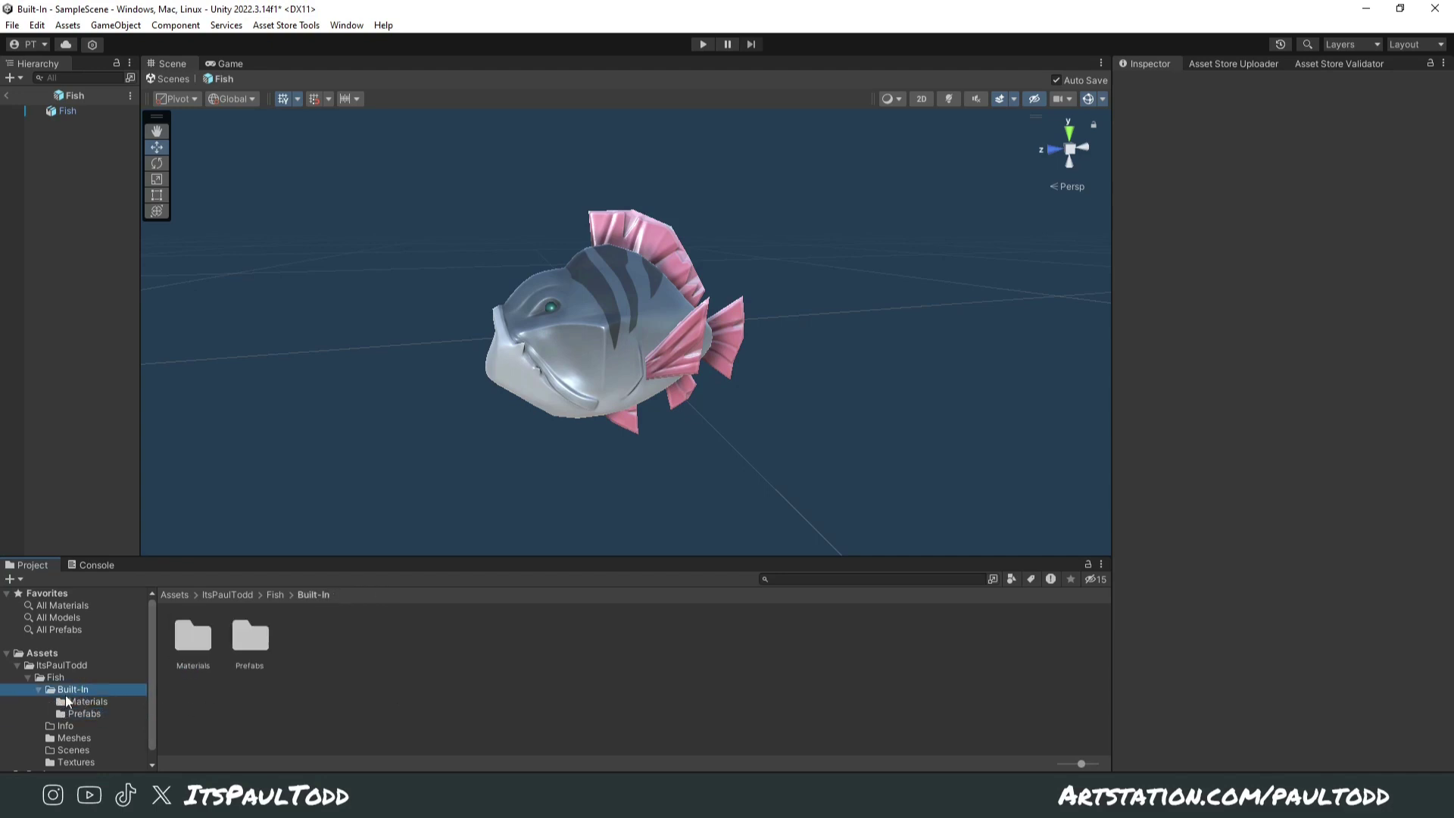
left_click(30, 675)
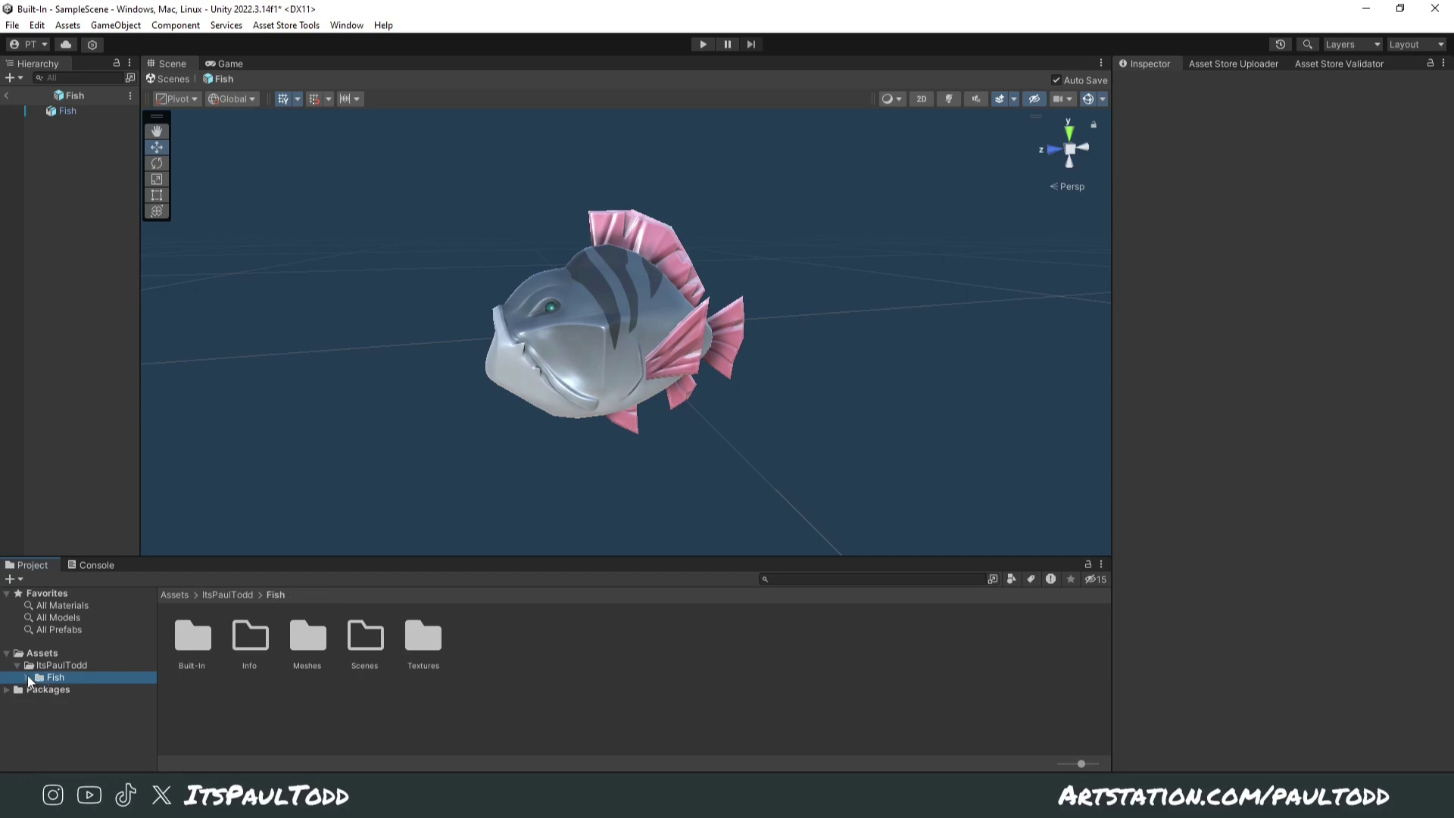
left_click(29, 677)
double_click(330, 636)
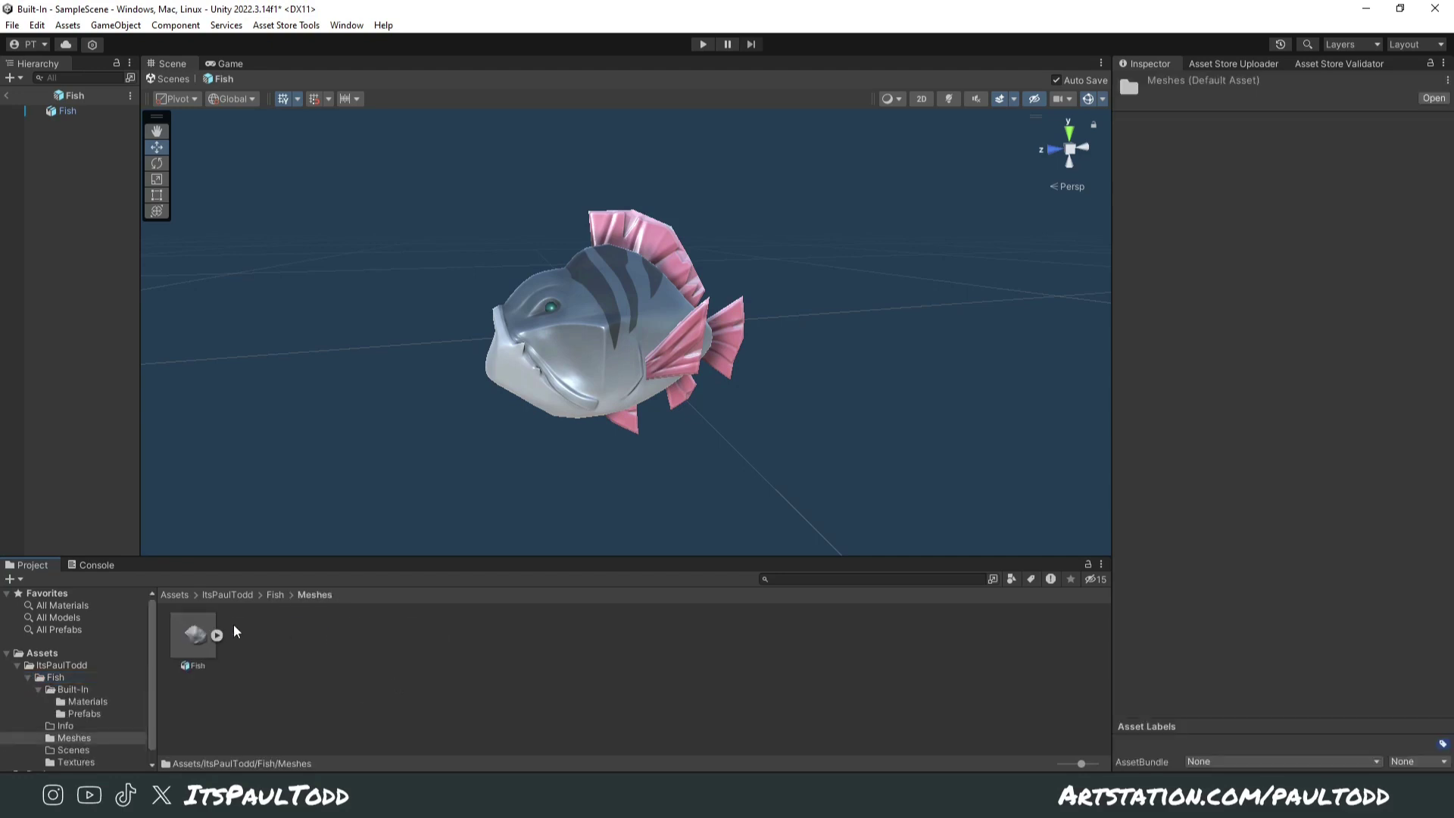
left_click(277, 596)
double_click(438, 658)
left_click(276, 595)
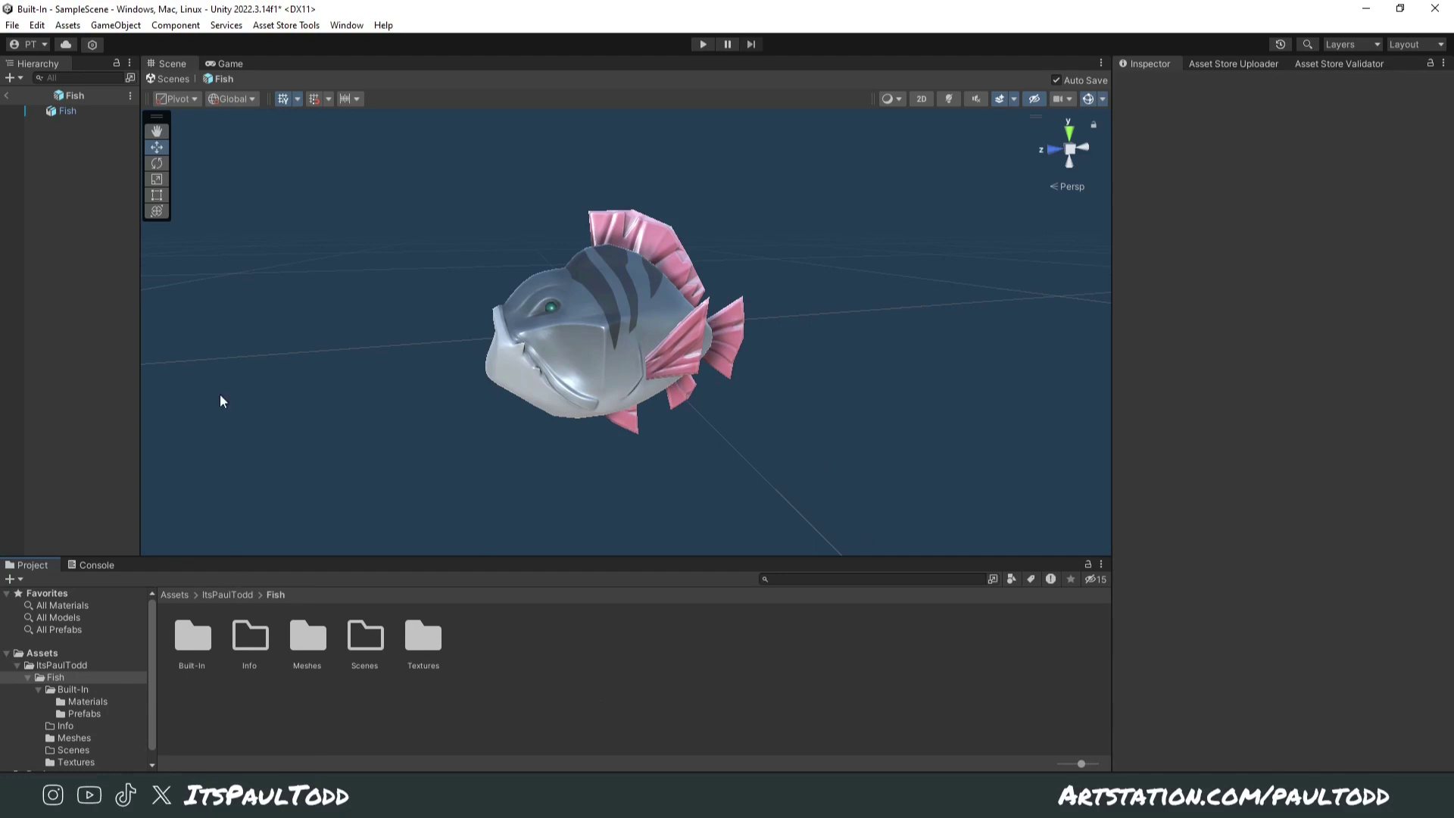
Step: Return from prefab editing to the scene and delete the three extra fish, keeping only the original
left_click(6, 96)
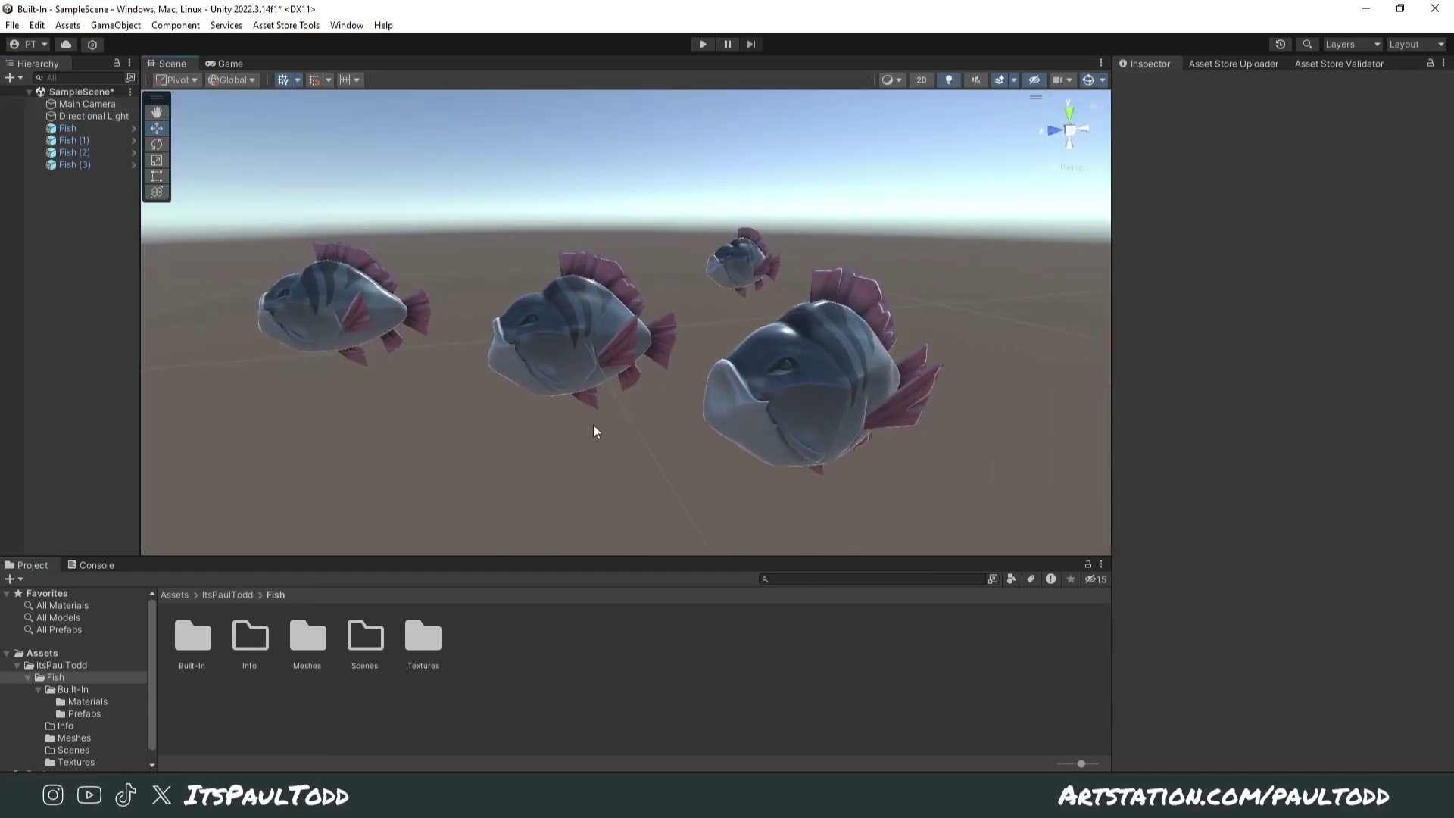
left_click(811, 404)
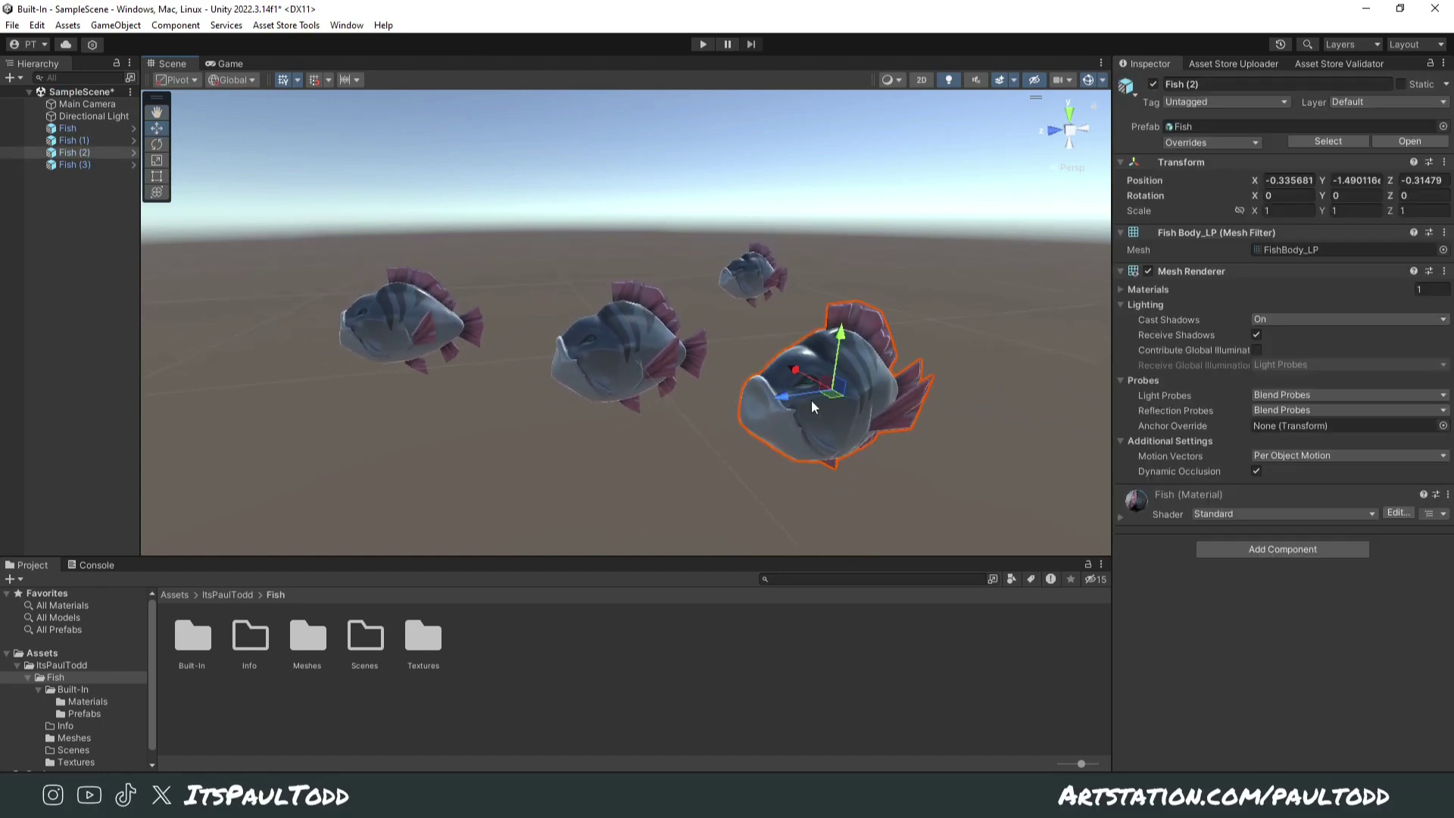
key("Delete")
left_click(766, 274)
key("Delete")
left_click(437, 339)
key("Delete")
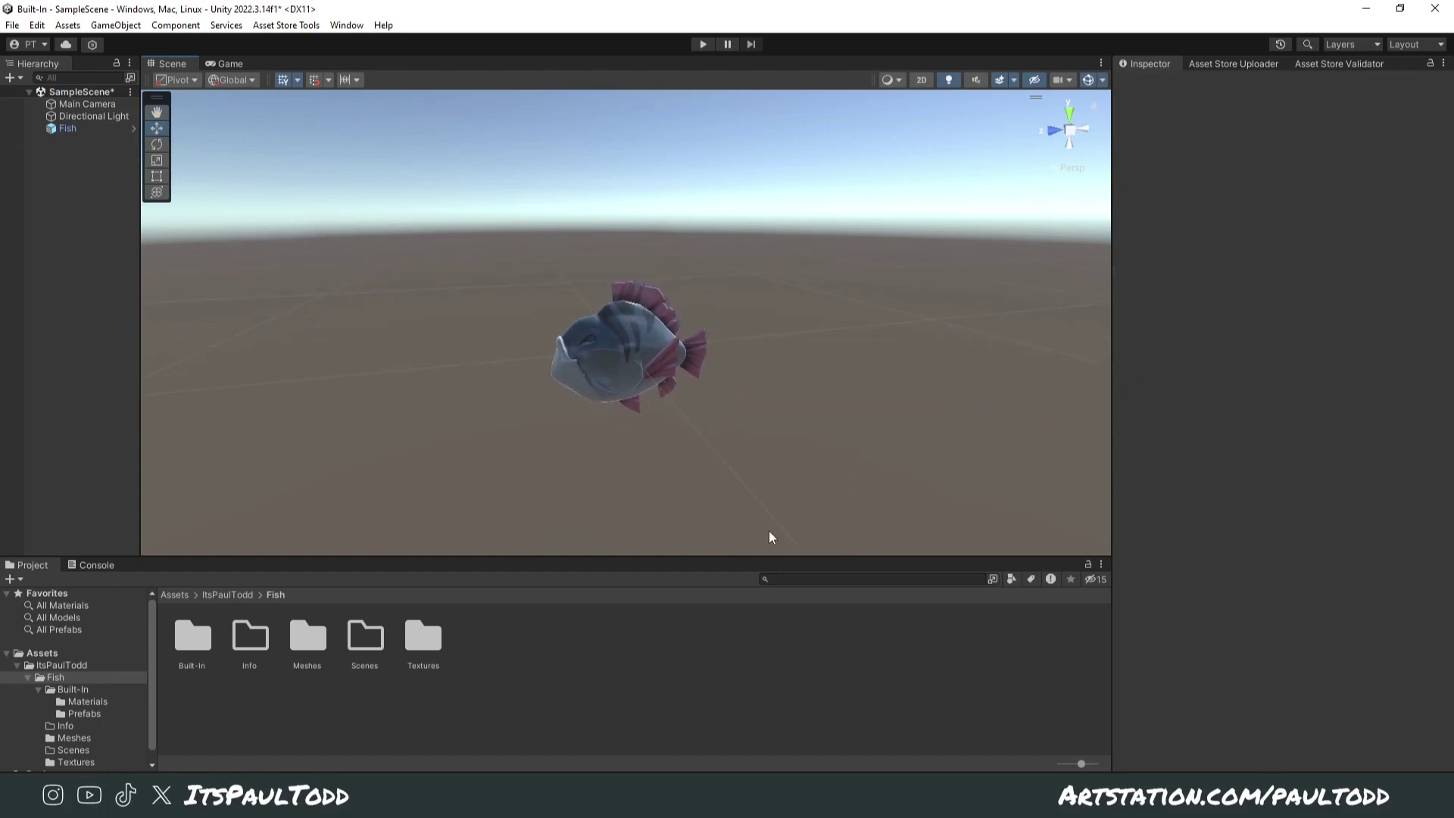
left_click(653, 364)
left_click(520, 326)
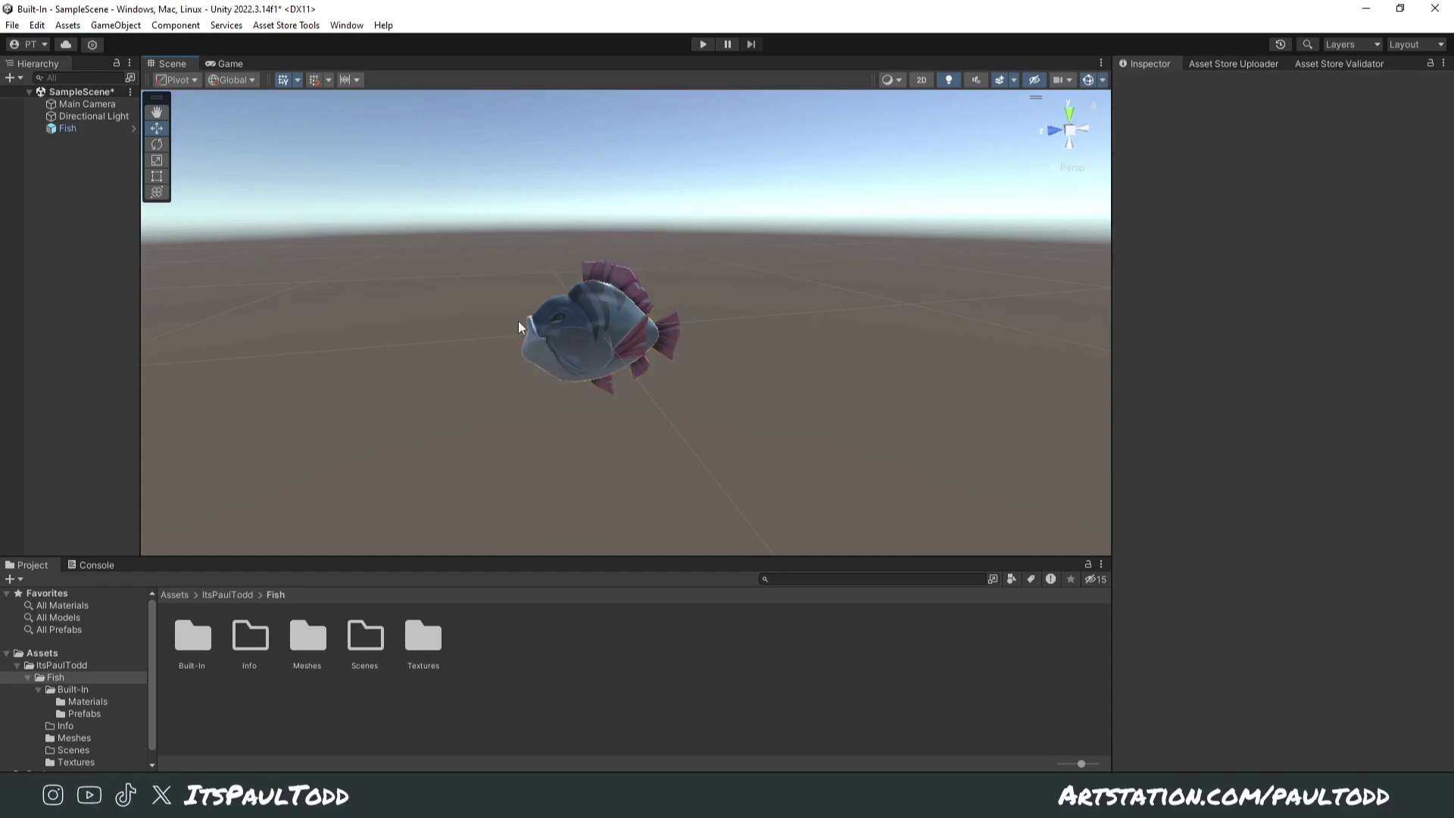
left_click(610, 331)
left_click(743, 378)
left_click(607, 305)
left_click(702, 432)
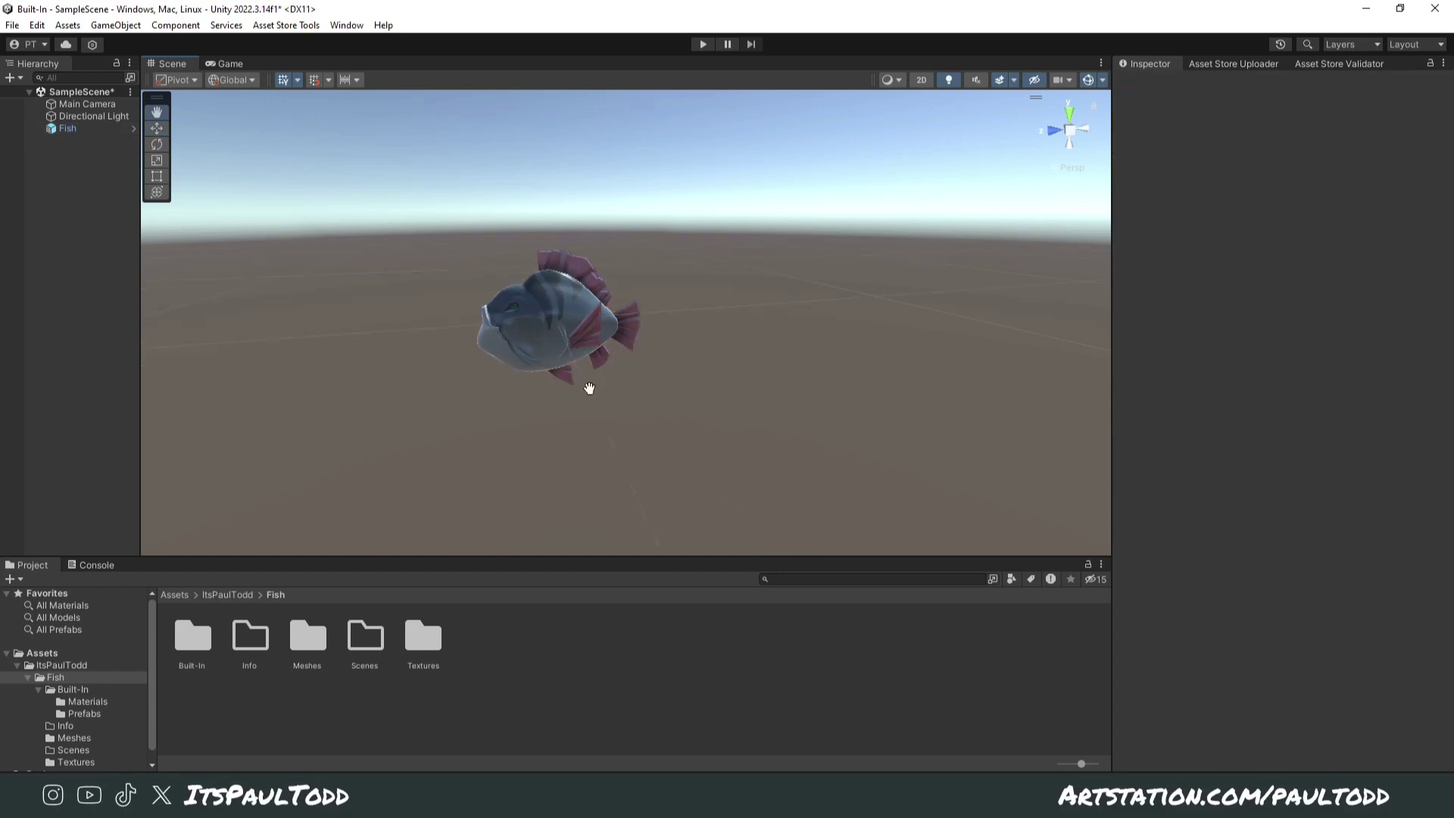
middle_click_drag(739, 405, 613, 375)
left_click(519, 335)
left_click(810, 390)
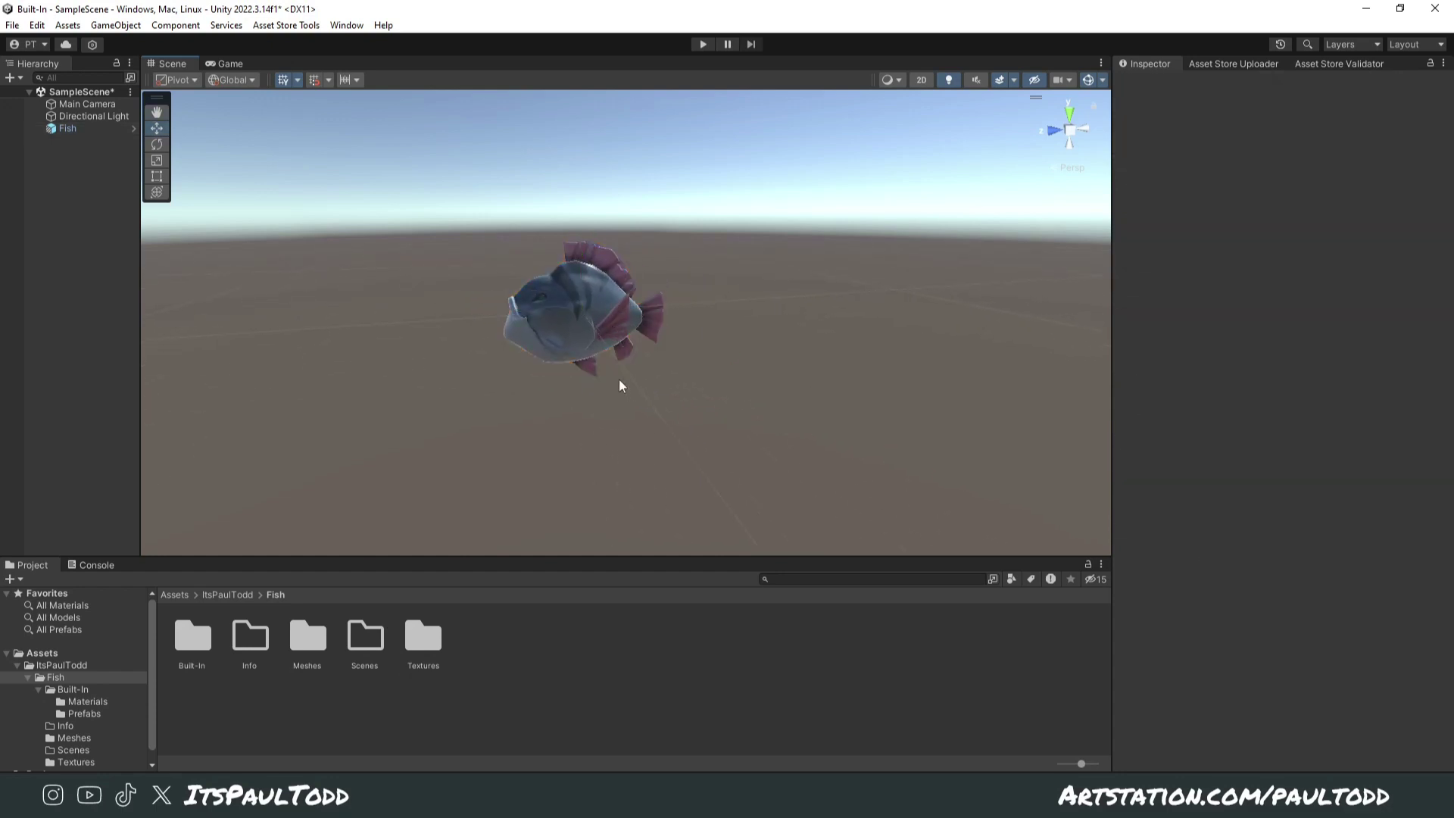
Step: Save the current scene as ExampleScene in the Fish package's Scenes folder and check the saved file there
right_click(84, 91)
left_click(129, 138)
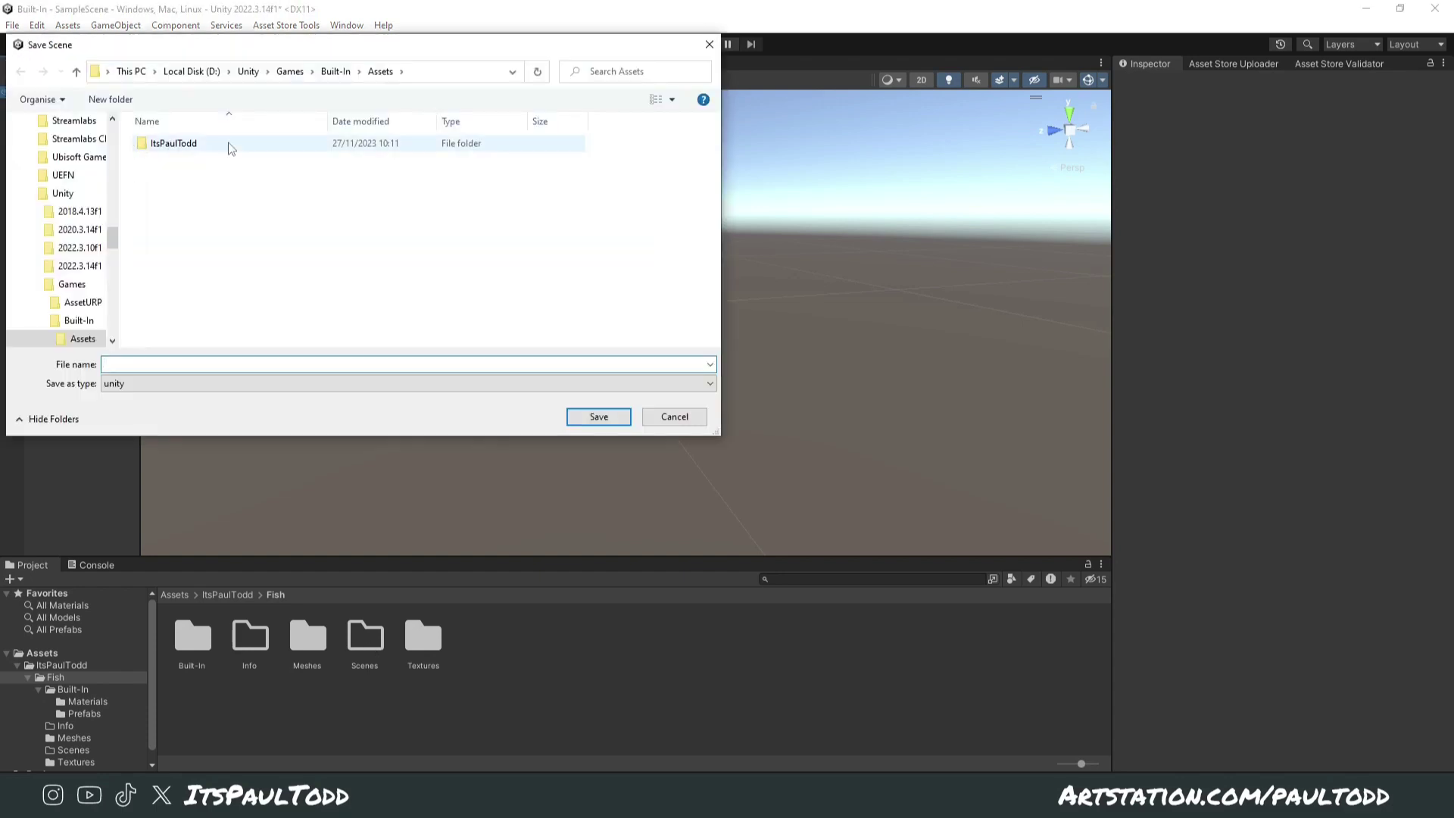
double_click(174, 146)
double_click(177, 147)
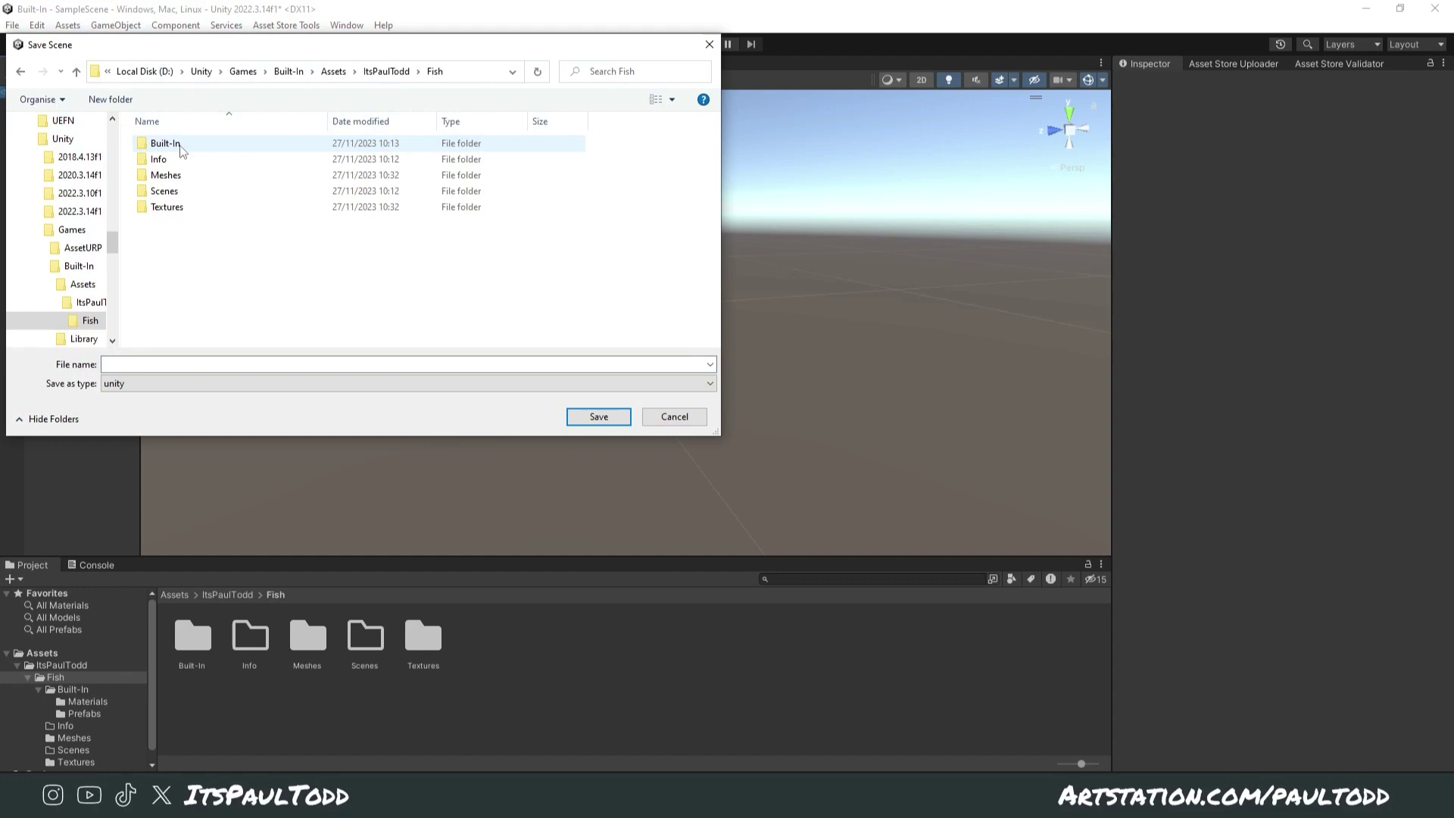
double_click(203, 192)
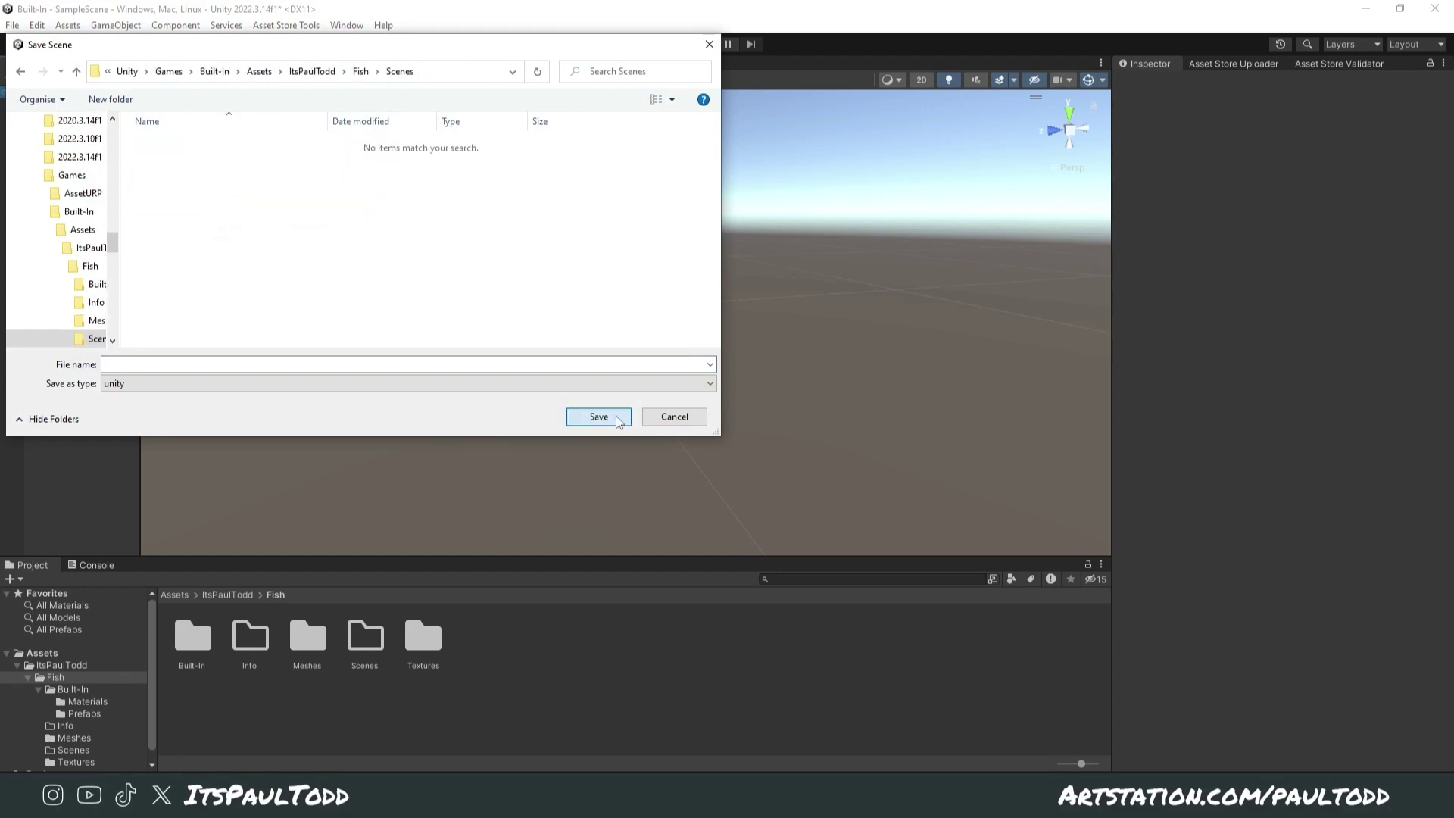
left_click(397, 382)
left_click(416, 364)
type("ExampleScene")
key("Return")
left_click(364, 640)
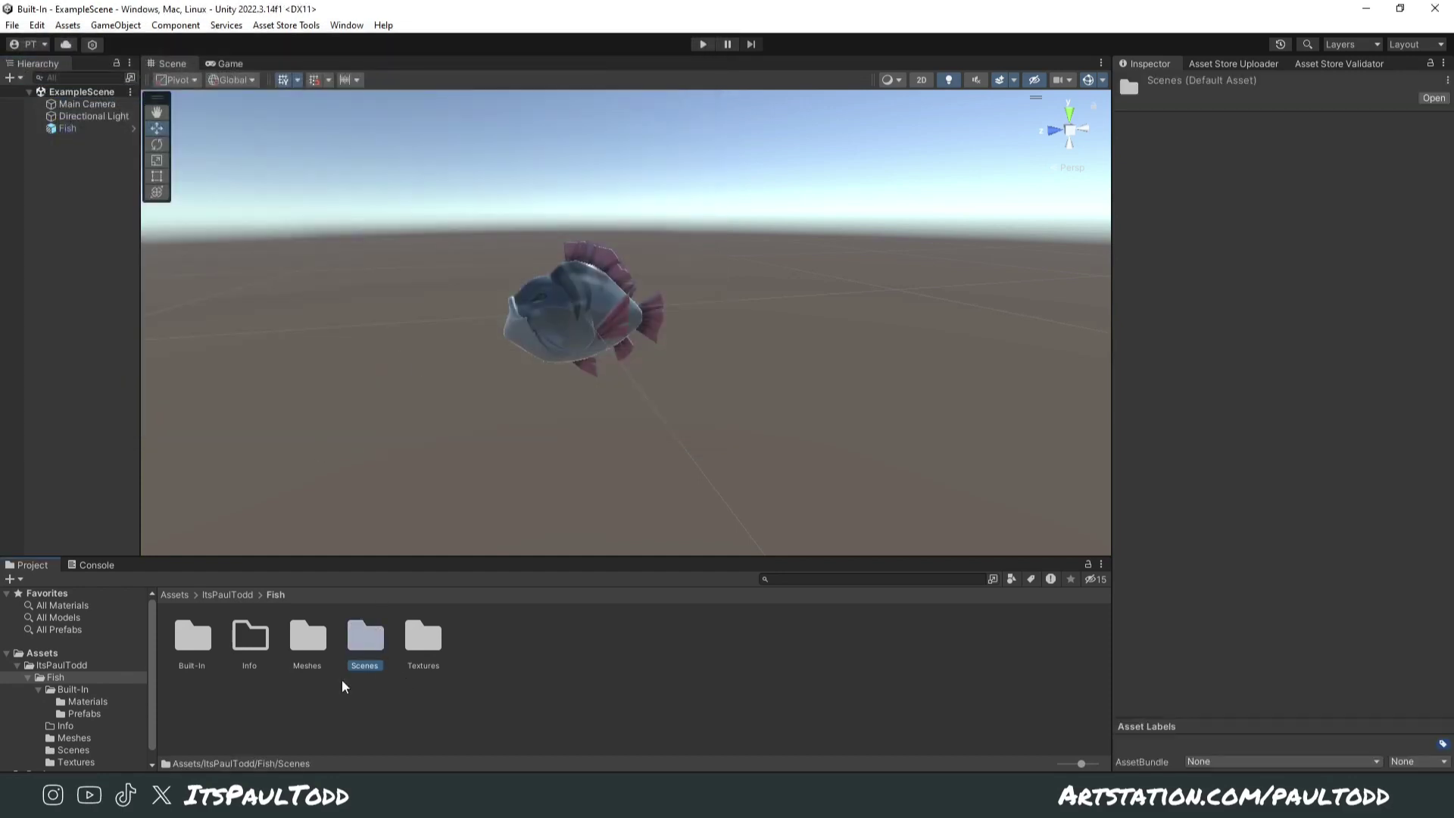
left_click(422, 640)
double_click(364, 640)
left_click(345, 691)
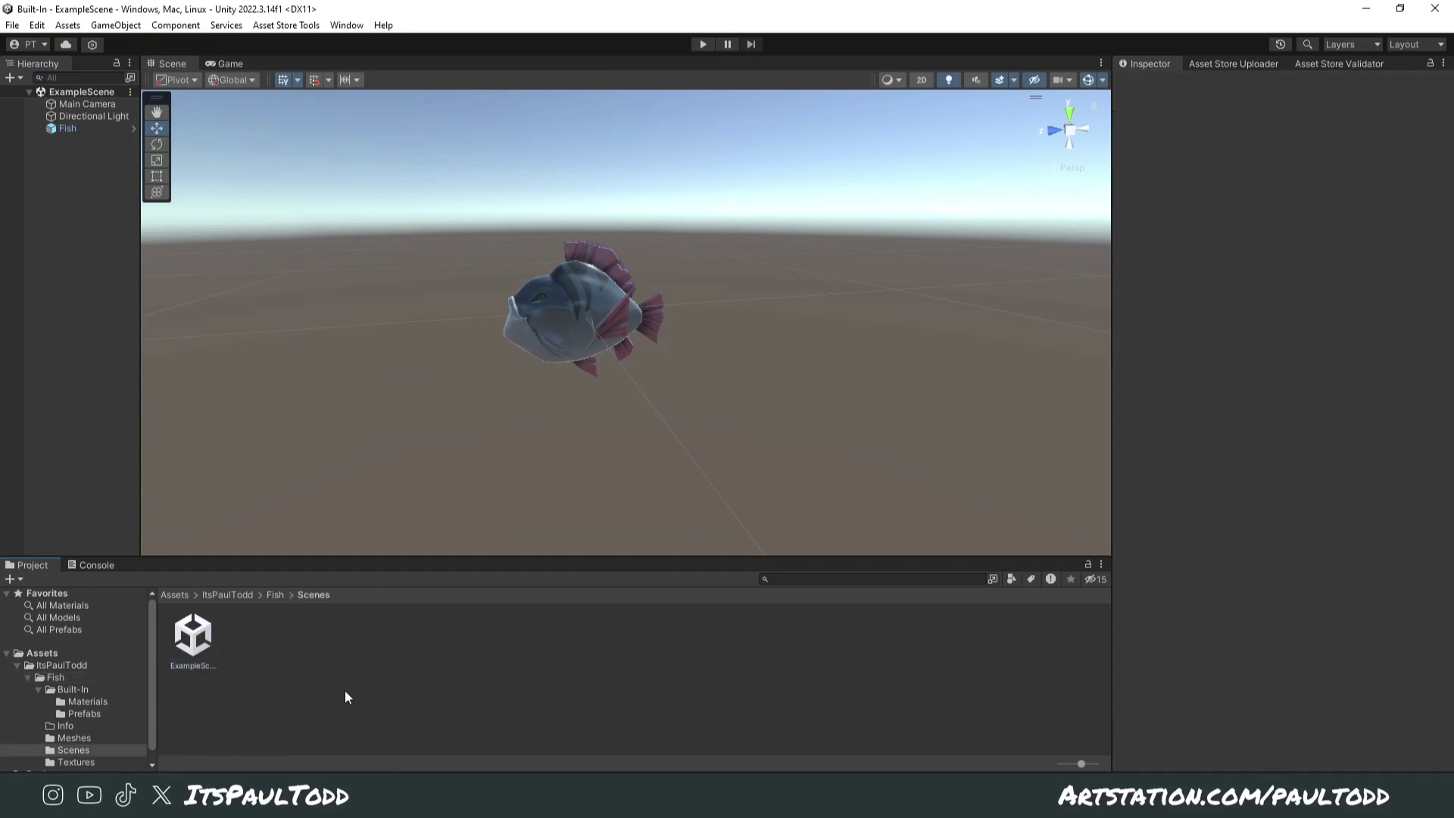
Step: In Notepad, write a note thanking users for downloading and ending "like and subscribe.", and add it to the Info folder as Thank You
left_click(274, 595)
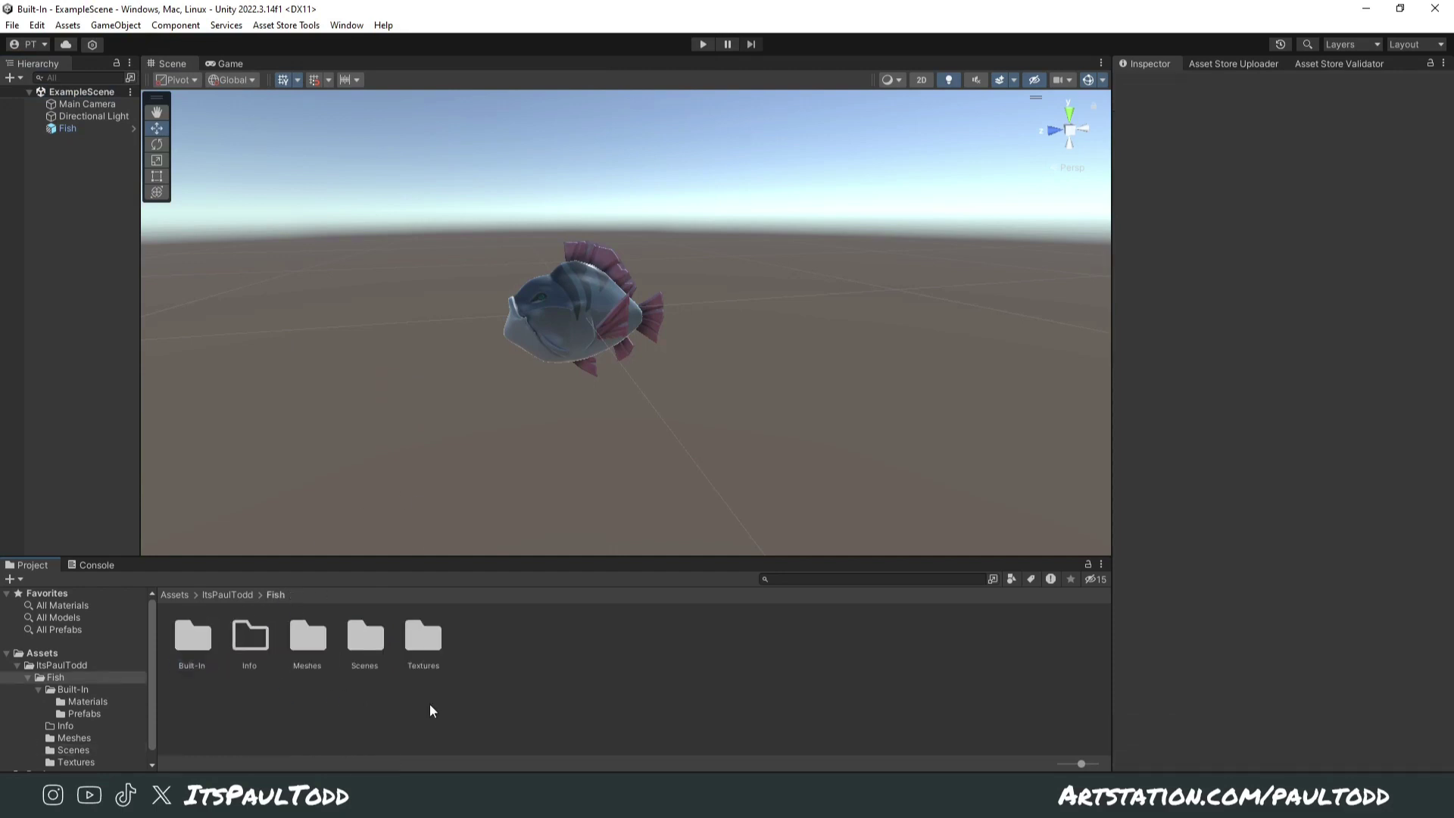
double_click(250, 645)
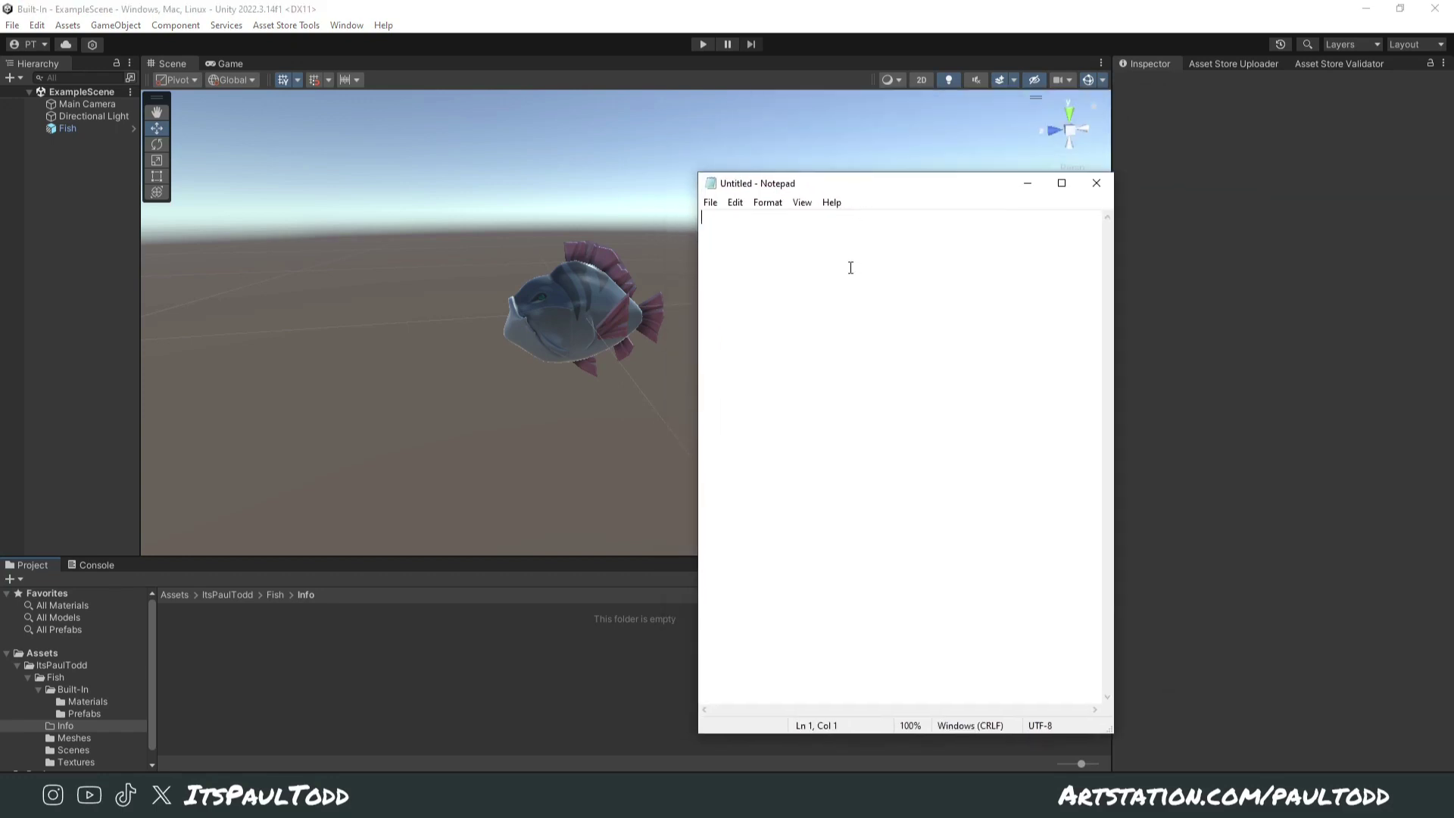
type("Thank you for d")
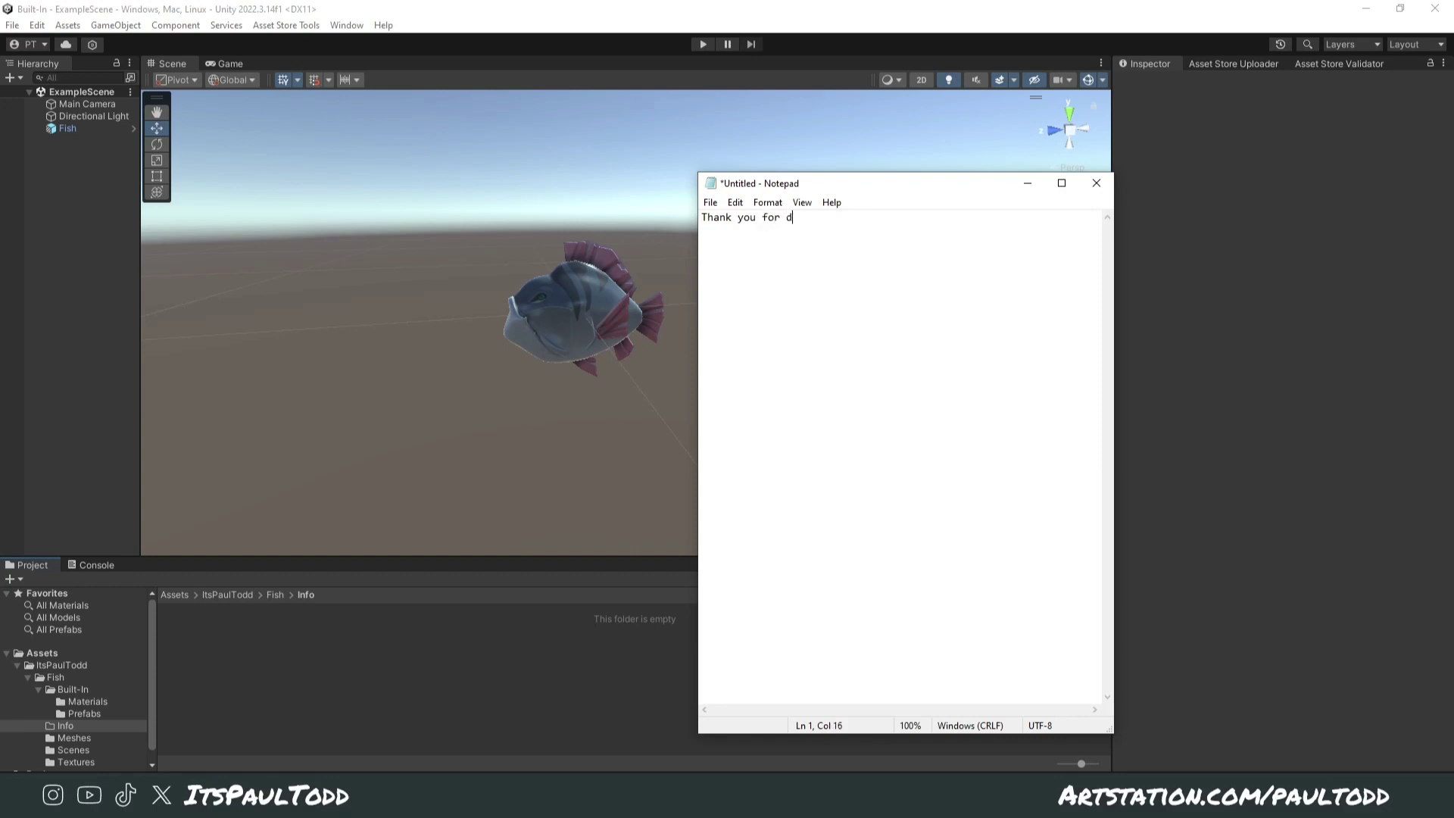
type("ownloading from ItsPaulTodd")
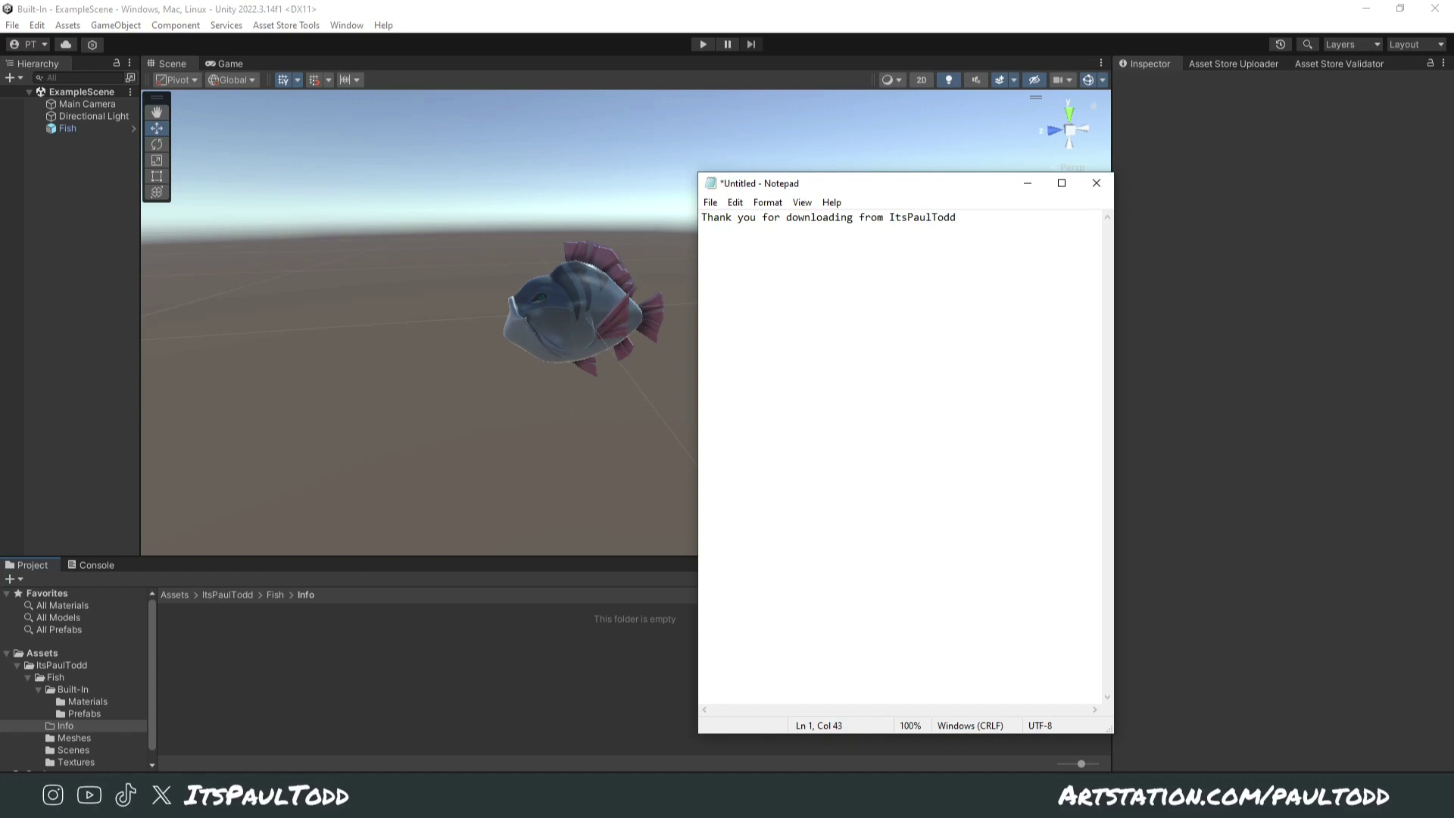
type(" like and subscribe.")
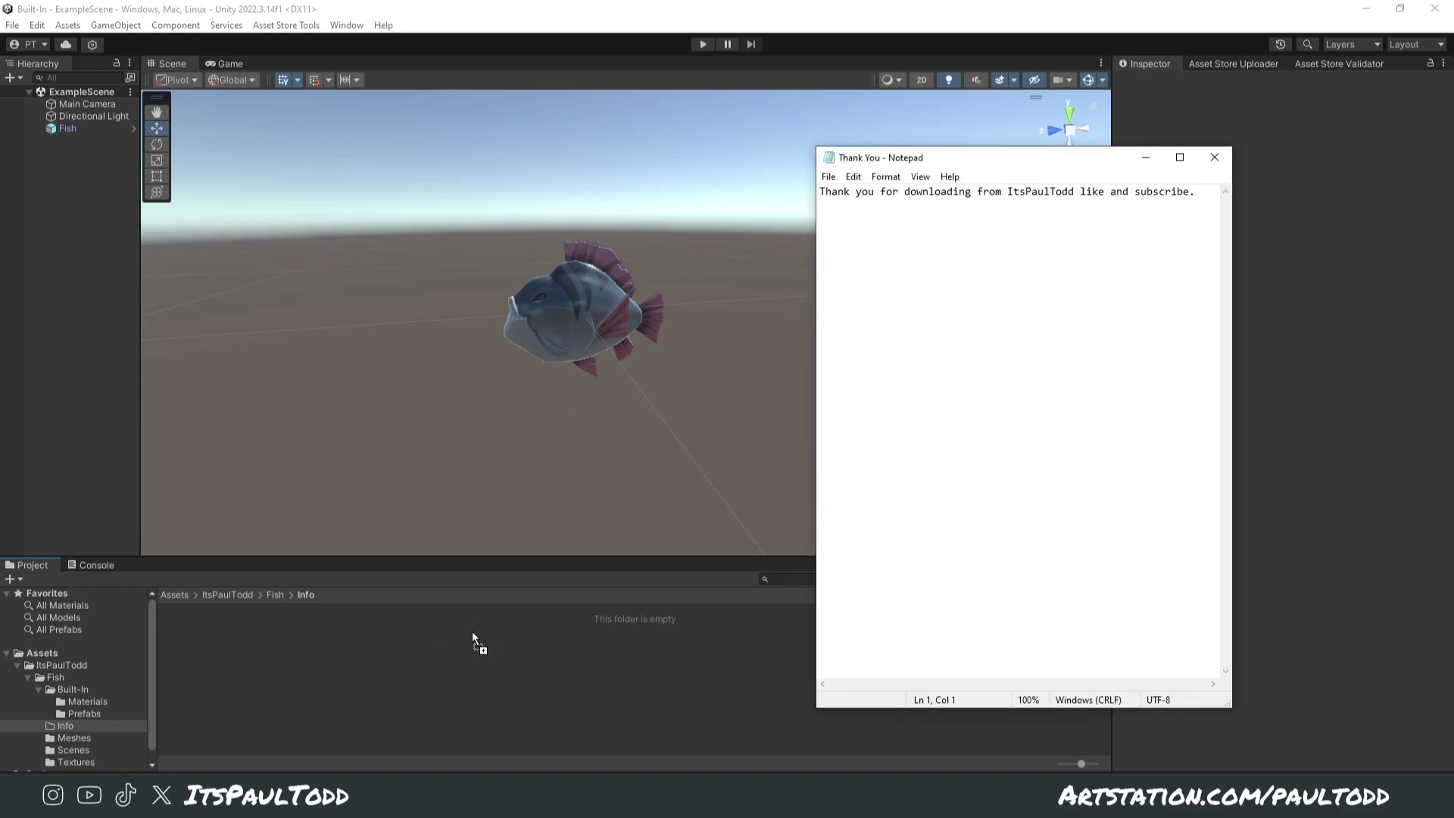
left_click(392, 633)
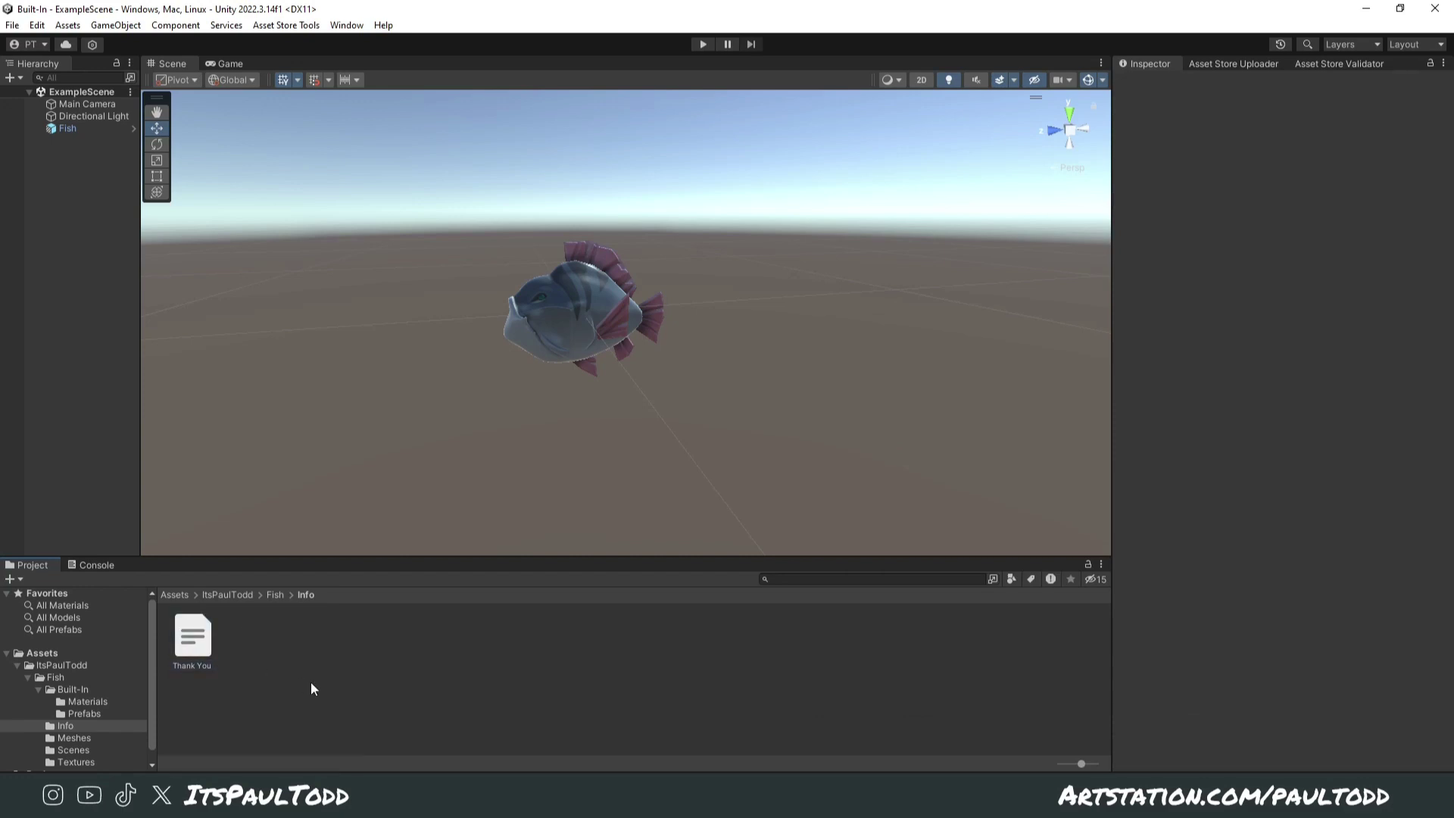
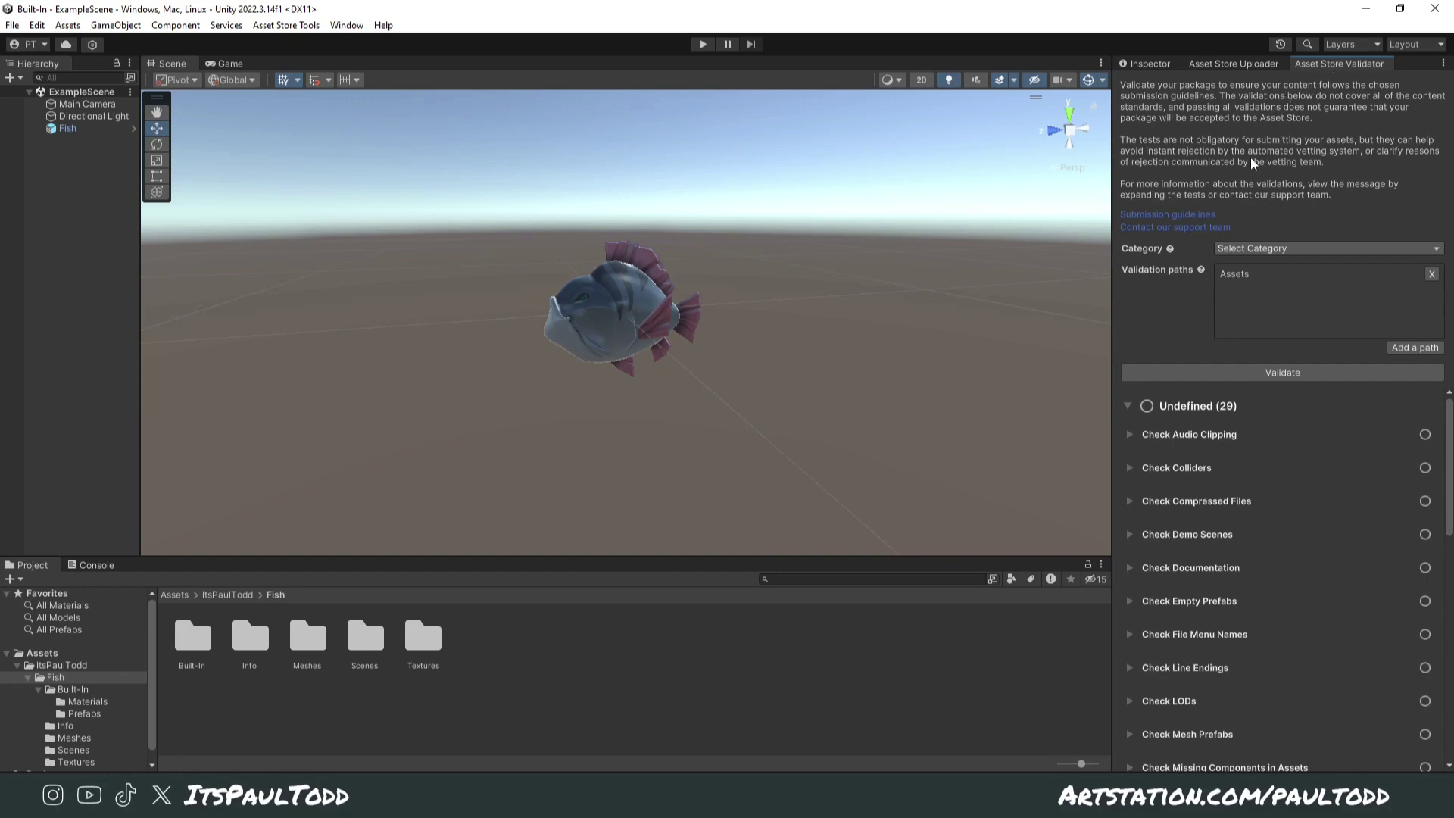
Step: Run the Asset Store Validator with category 3D and the Fish folder as the only validation path
left_click(1276, 248)
left_click(1269, 262)
left_click(1401, 348)
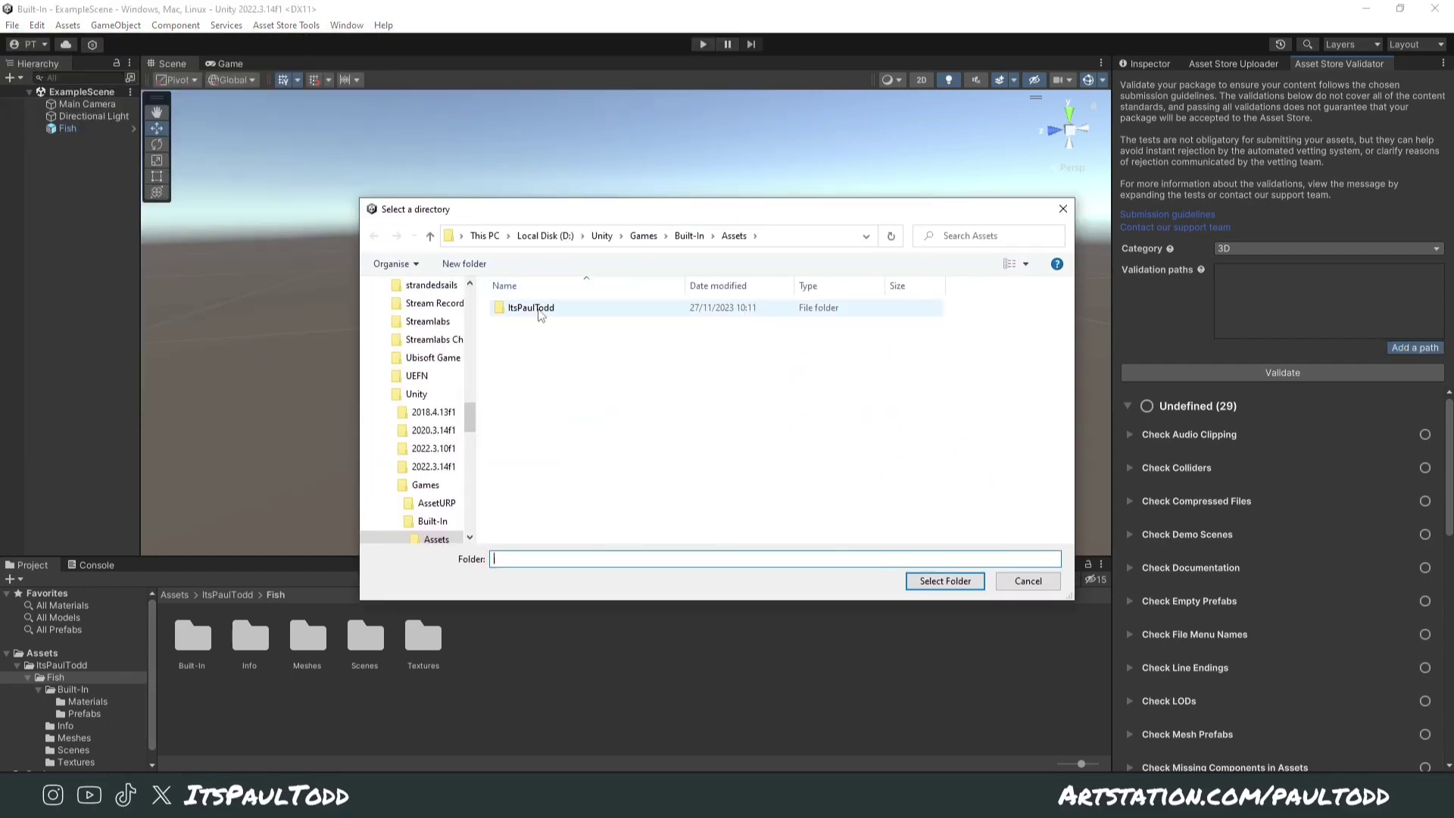
left_click(534, 309)
double_click(534, 309)
double_click(535, 311)
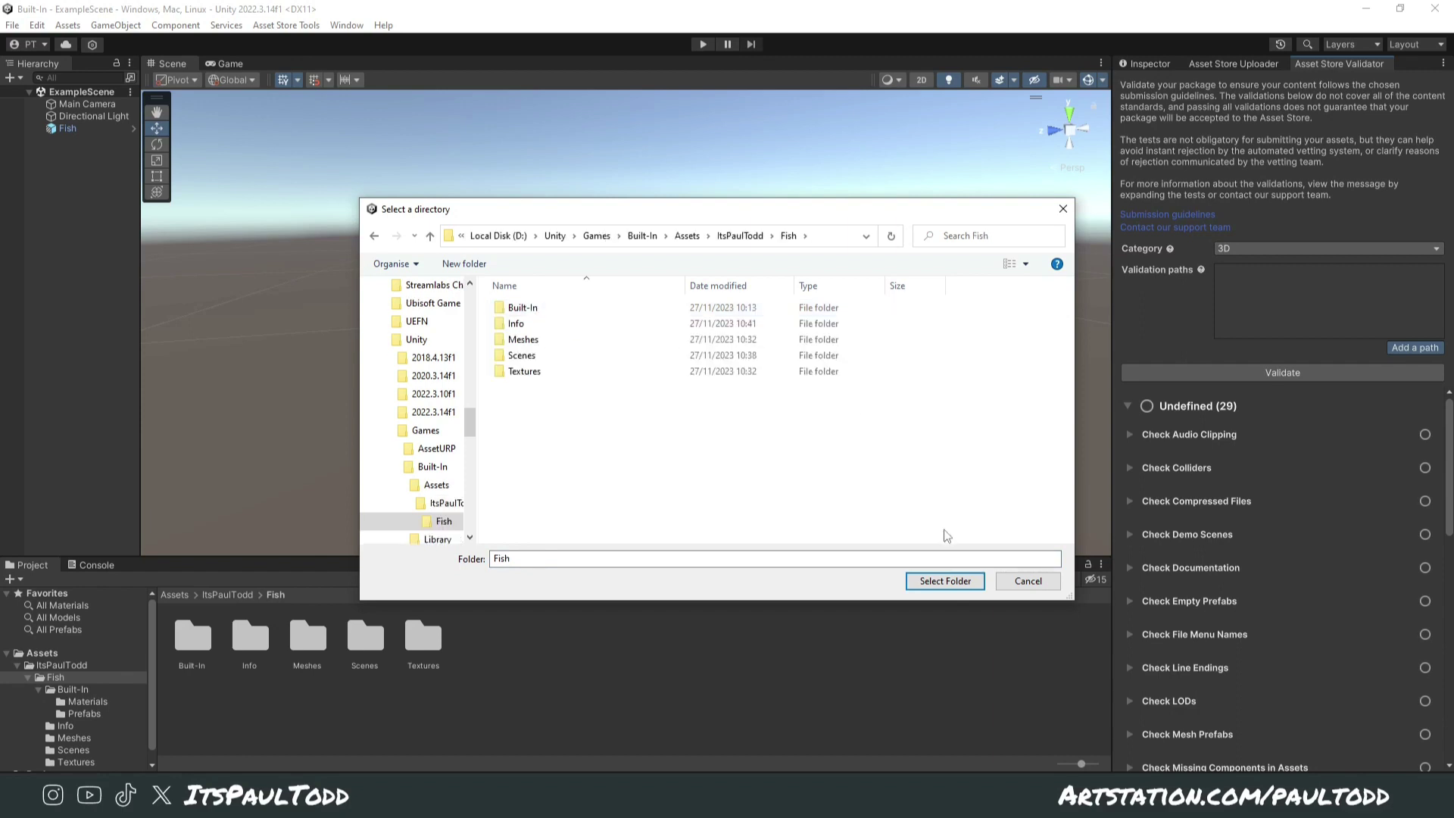
left_click(933, 592)
left_click(1292, 375)
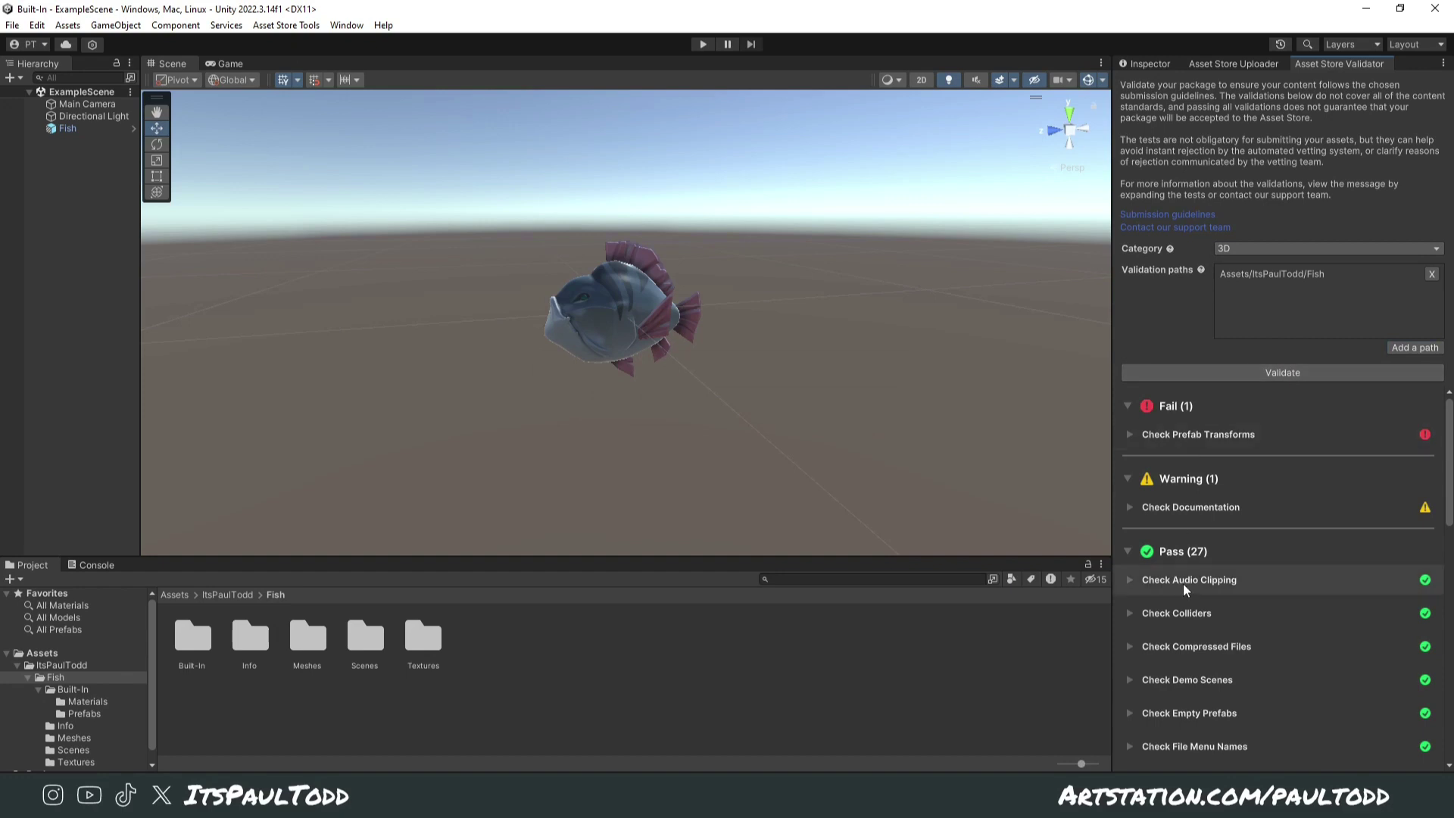
Step: Review the validation results, collapse the passed checks and expand the details of Check Prefab Transforms
scroll(1223, 561, "down", 4)
scroll(1221, 571, "up", 4)
left_click(1137, 551)
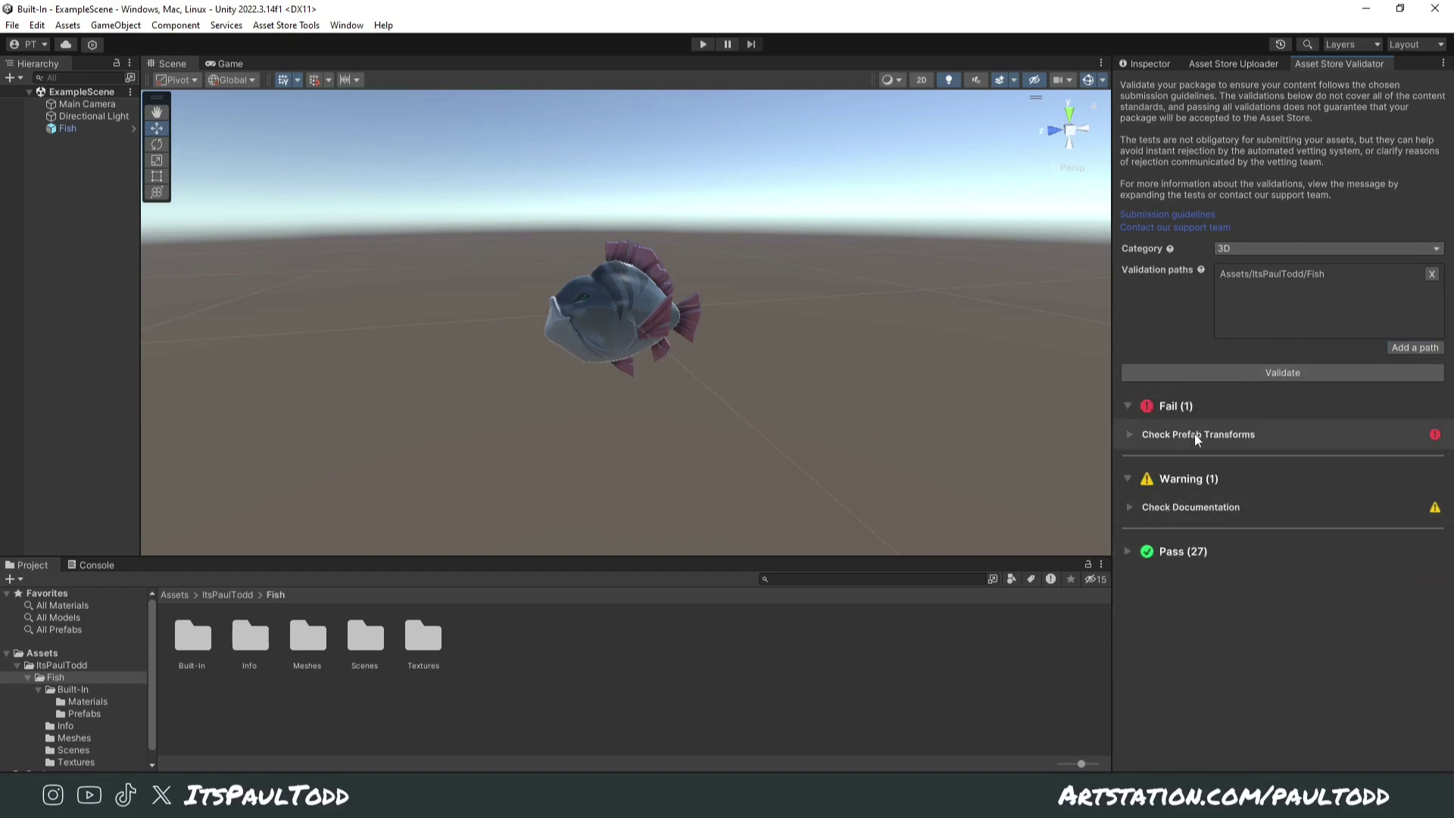
left_click(1131, 440)
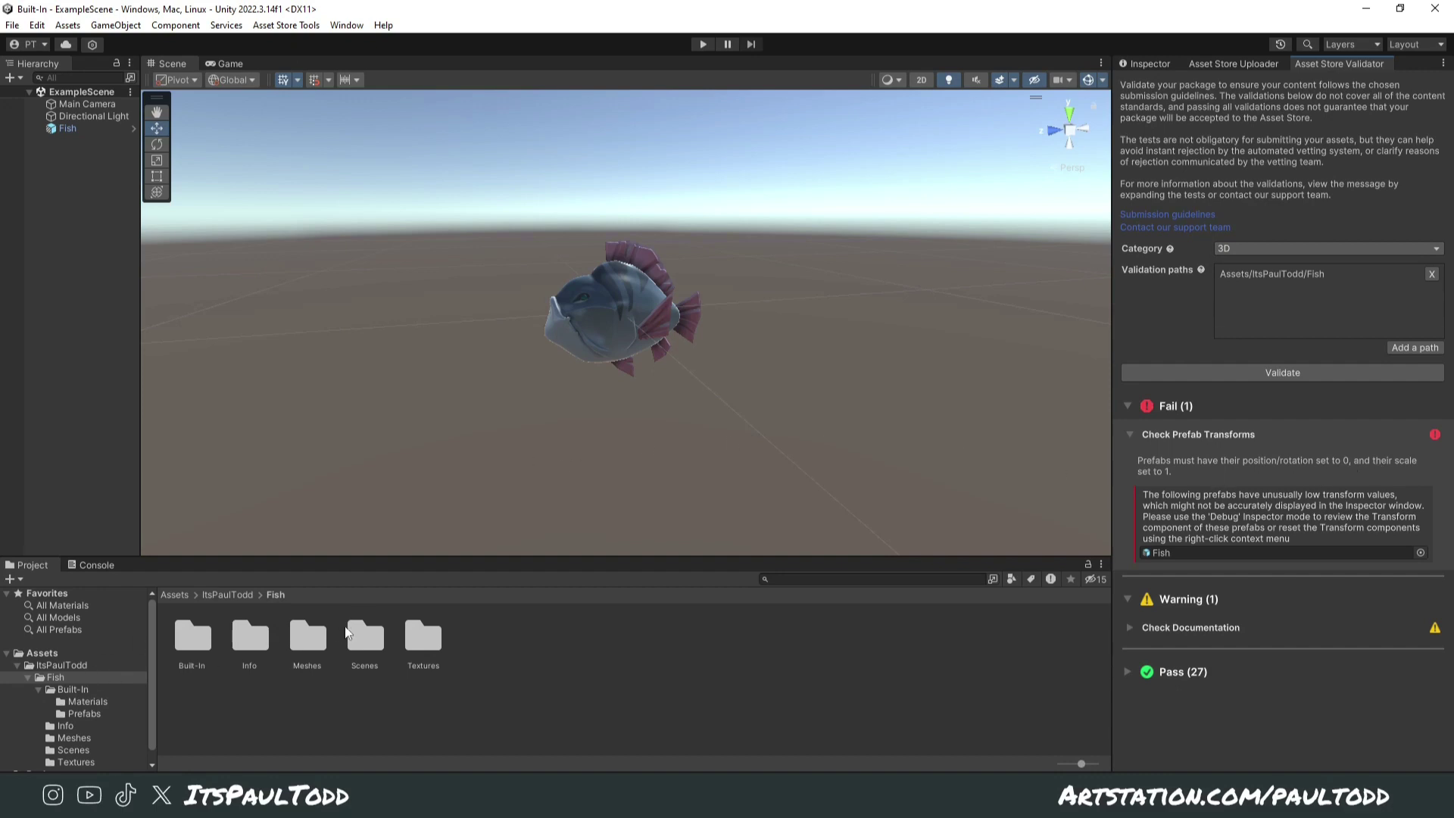
Step: Reset the Transform component of the Fish prefab in the Built-In Prefabs folder, leave prefab editing and rerun the validation
double_click(190, 644)
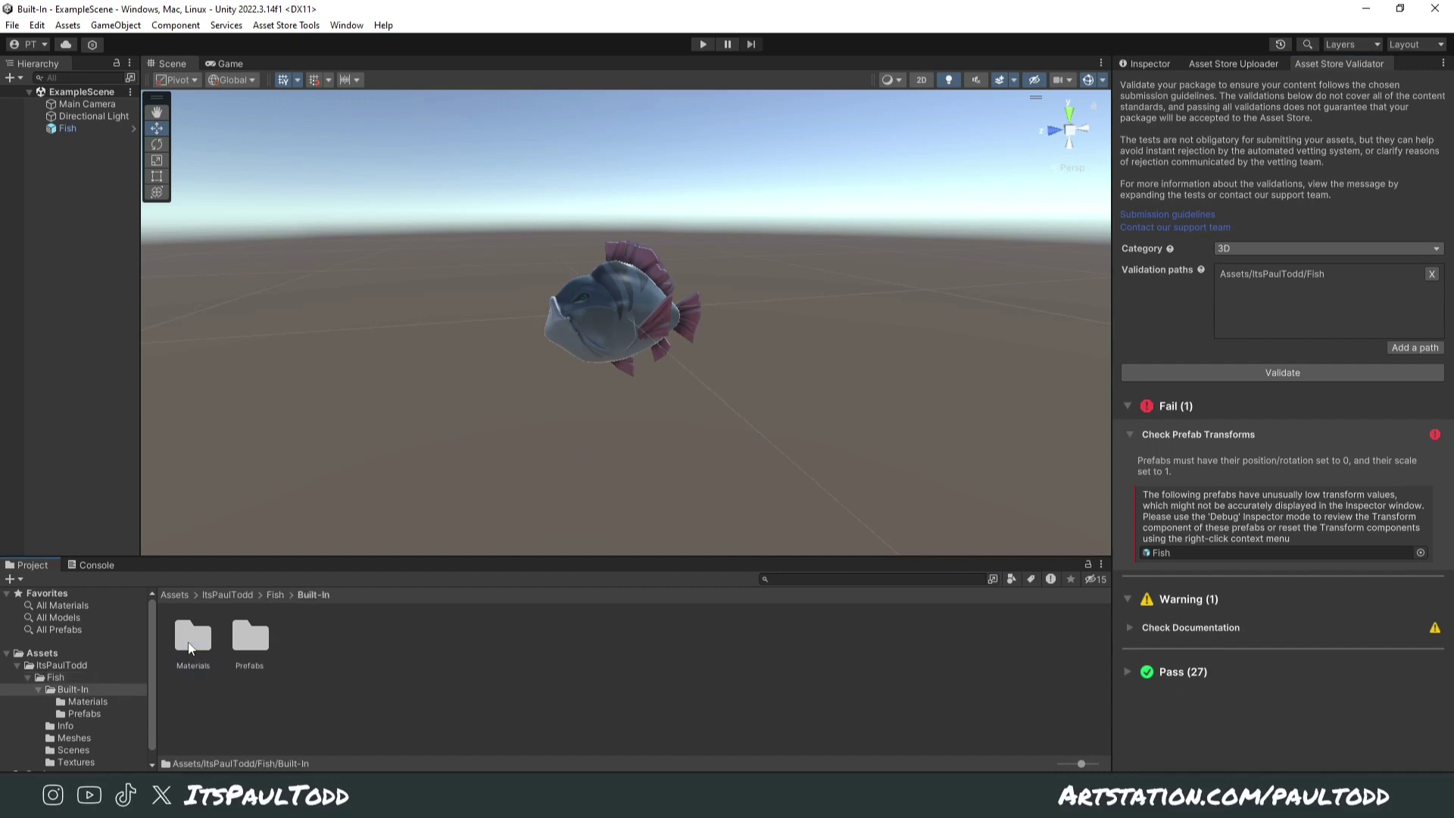
double_click(246, 636)
double_click(210, 634)
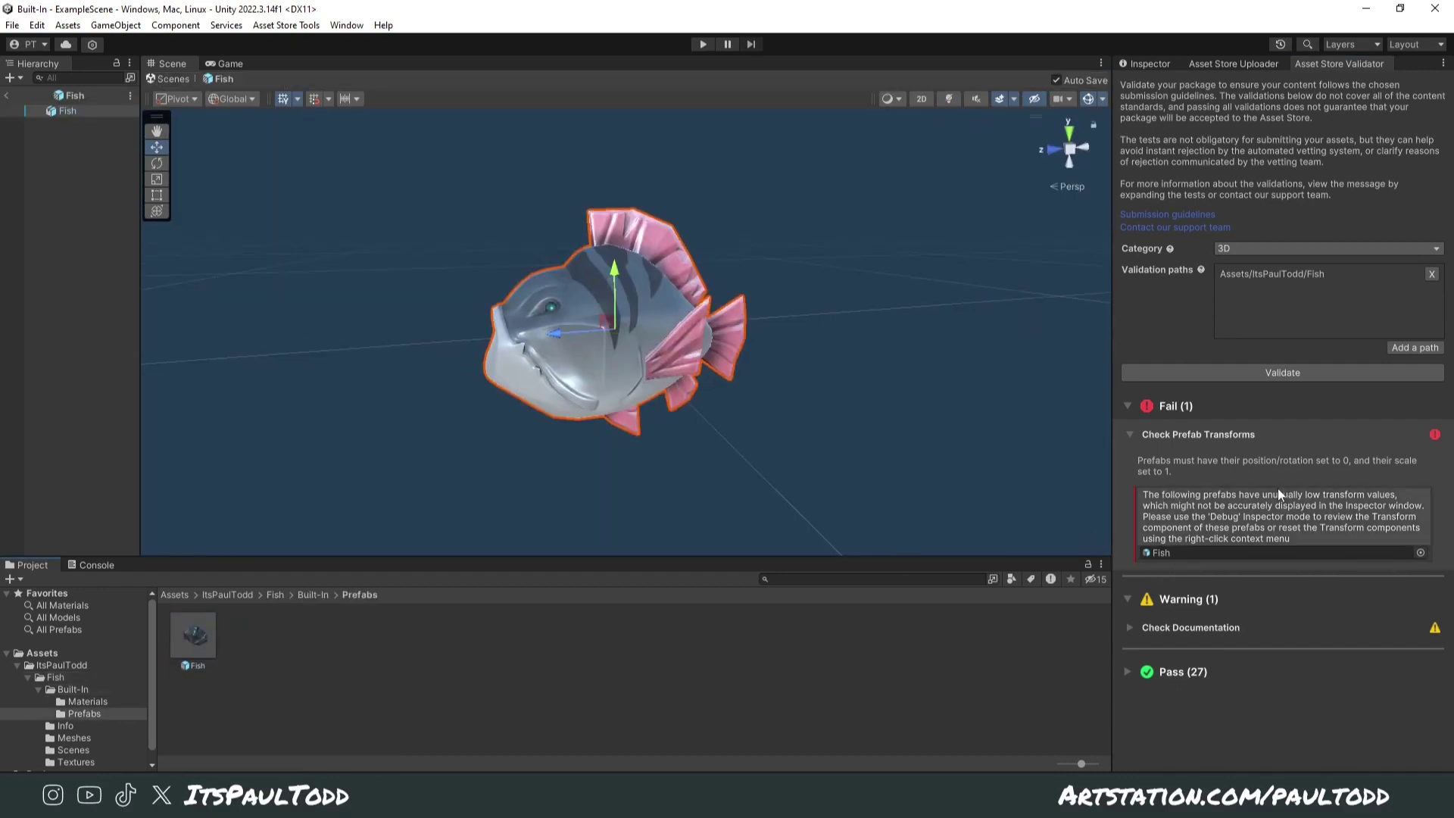
left_click(1151, 64)
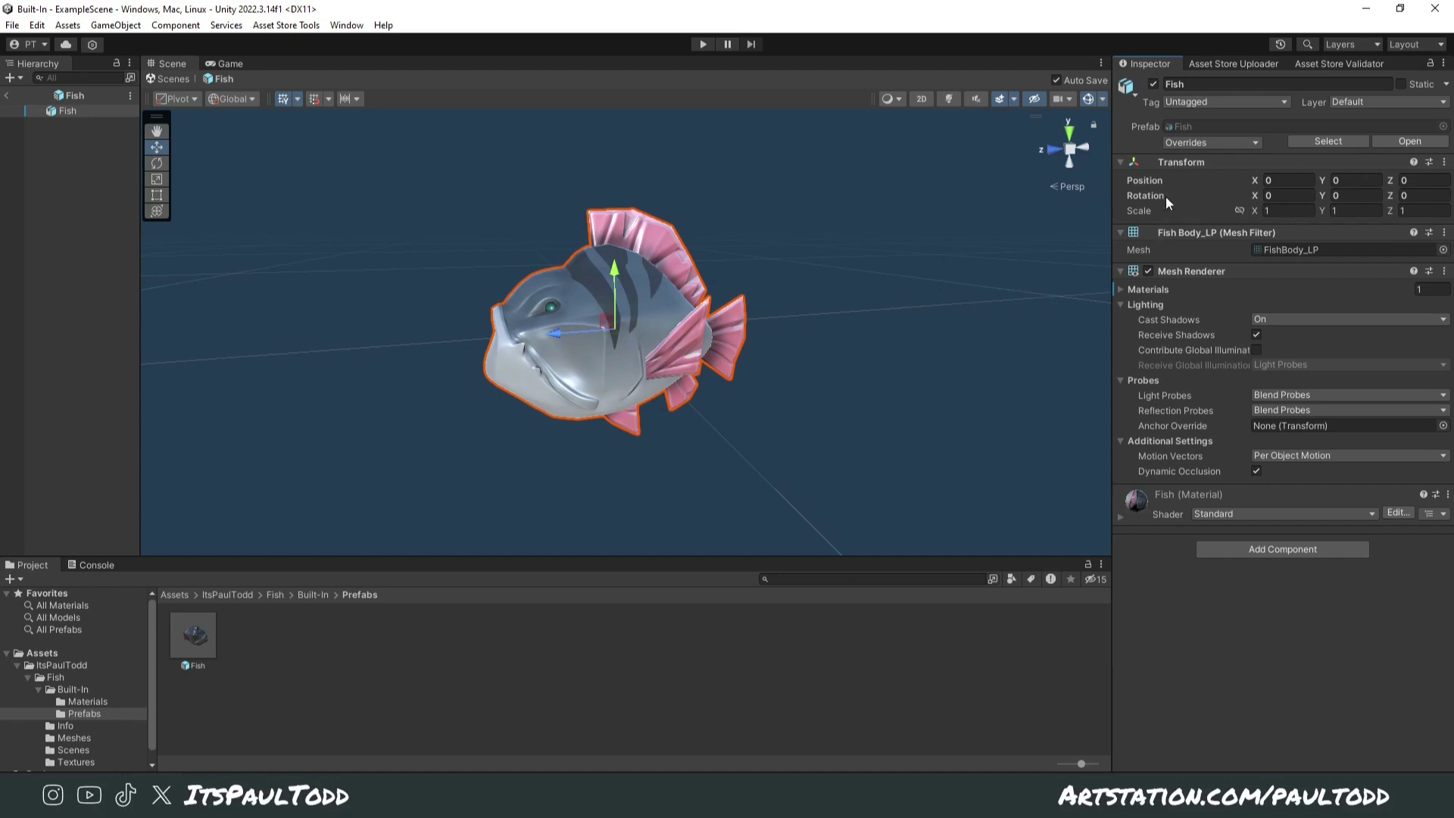
right_click(1178, 161)
left_click(1214, 171)
left_click(7, 96)
left_click(1300, 63)
left_click(1332, 380)
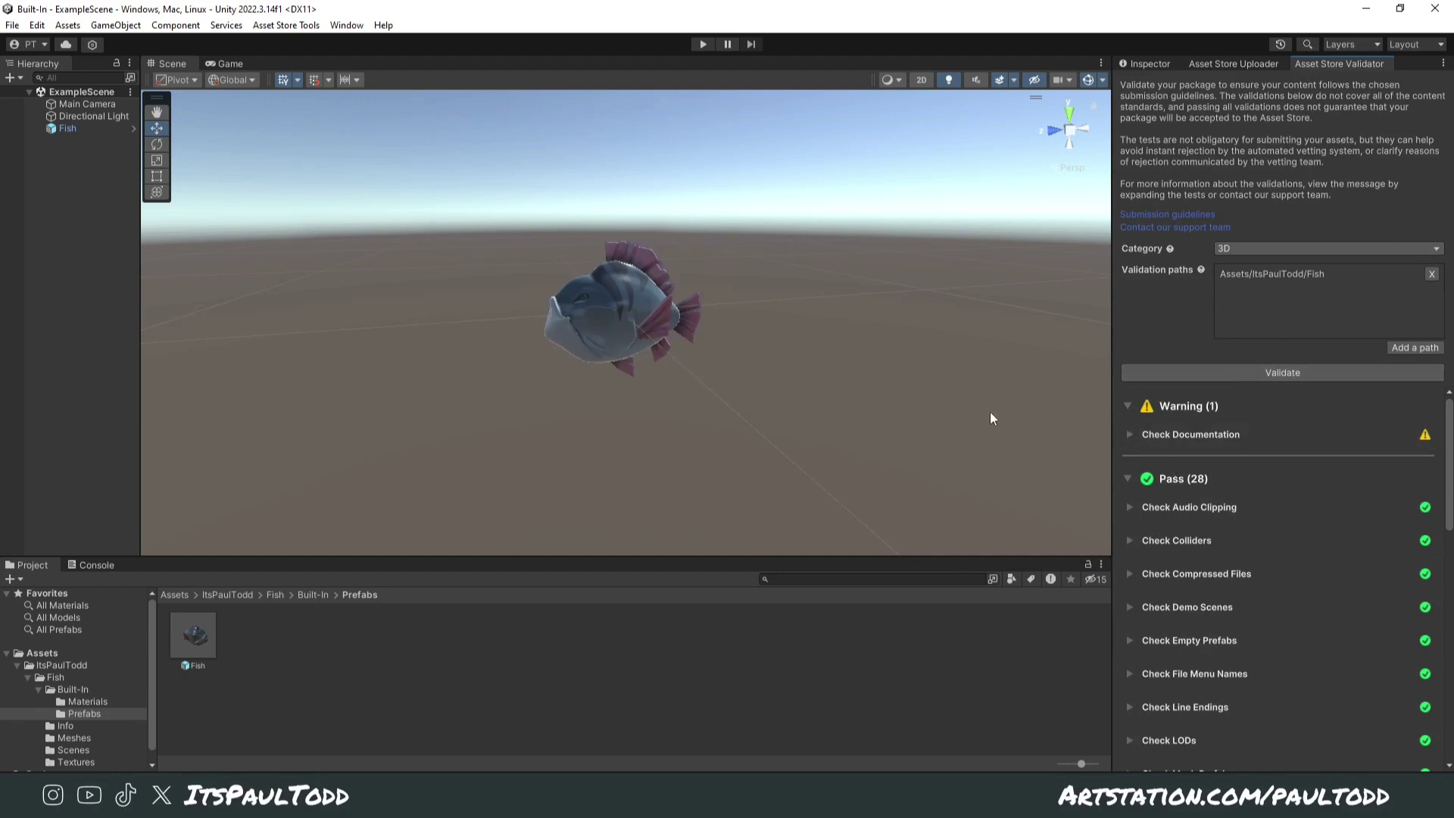
Step: Reopen the Fish prefab, review its Transform component and return to the Asset Store Validator
double_click(212, 647)
left_click(1170, 67)
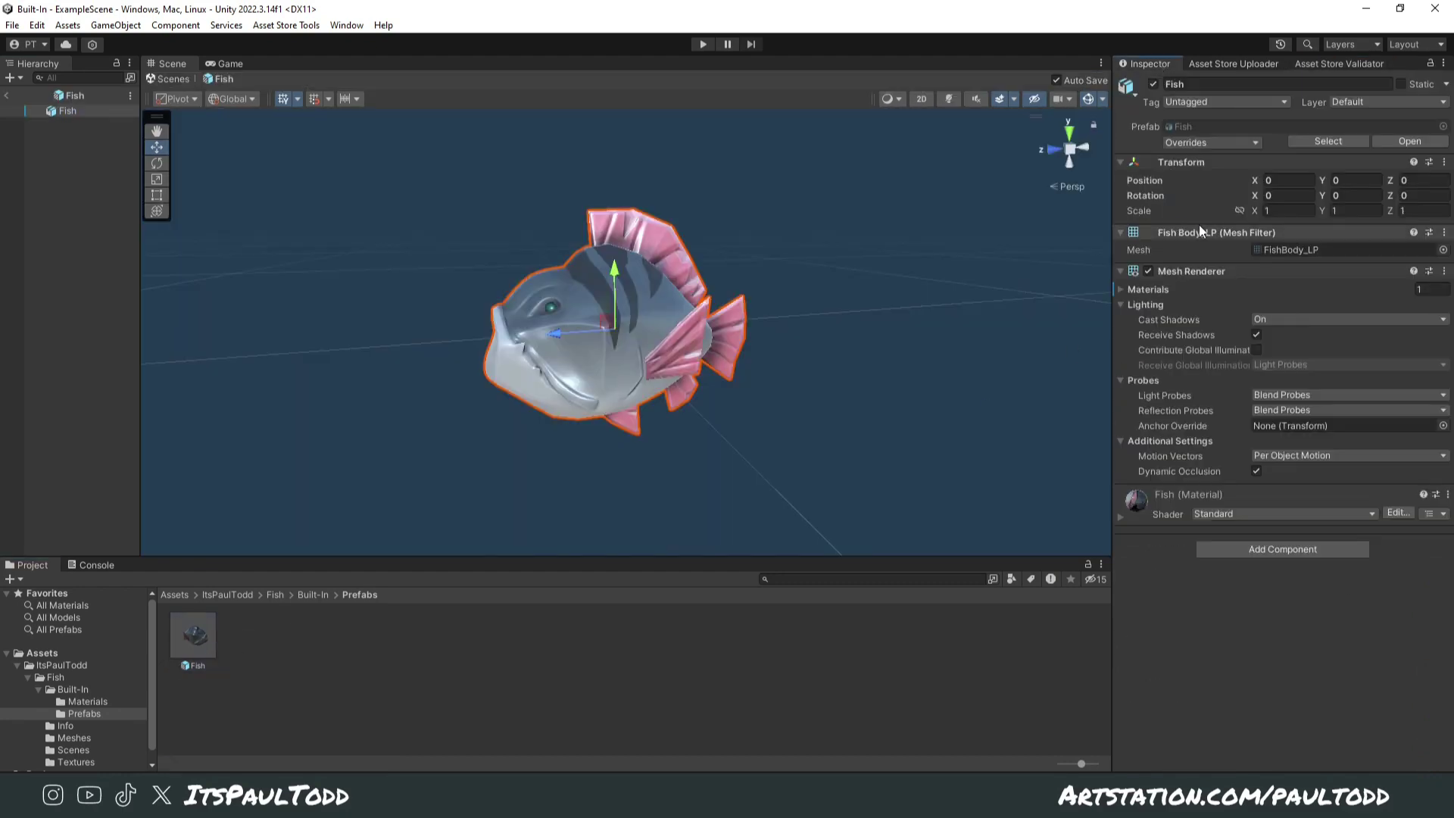
right_click(1167, 165)
left_click(1303, 64)
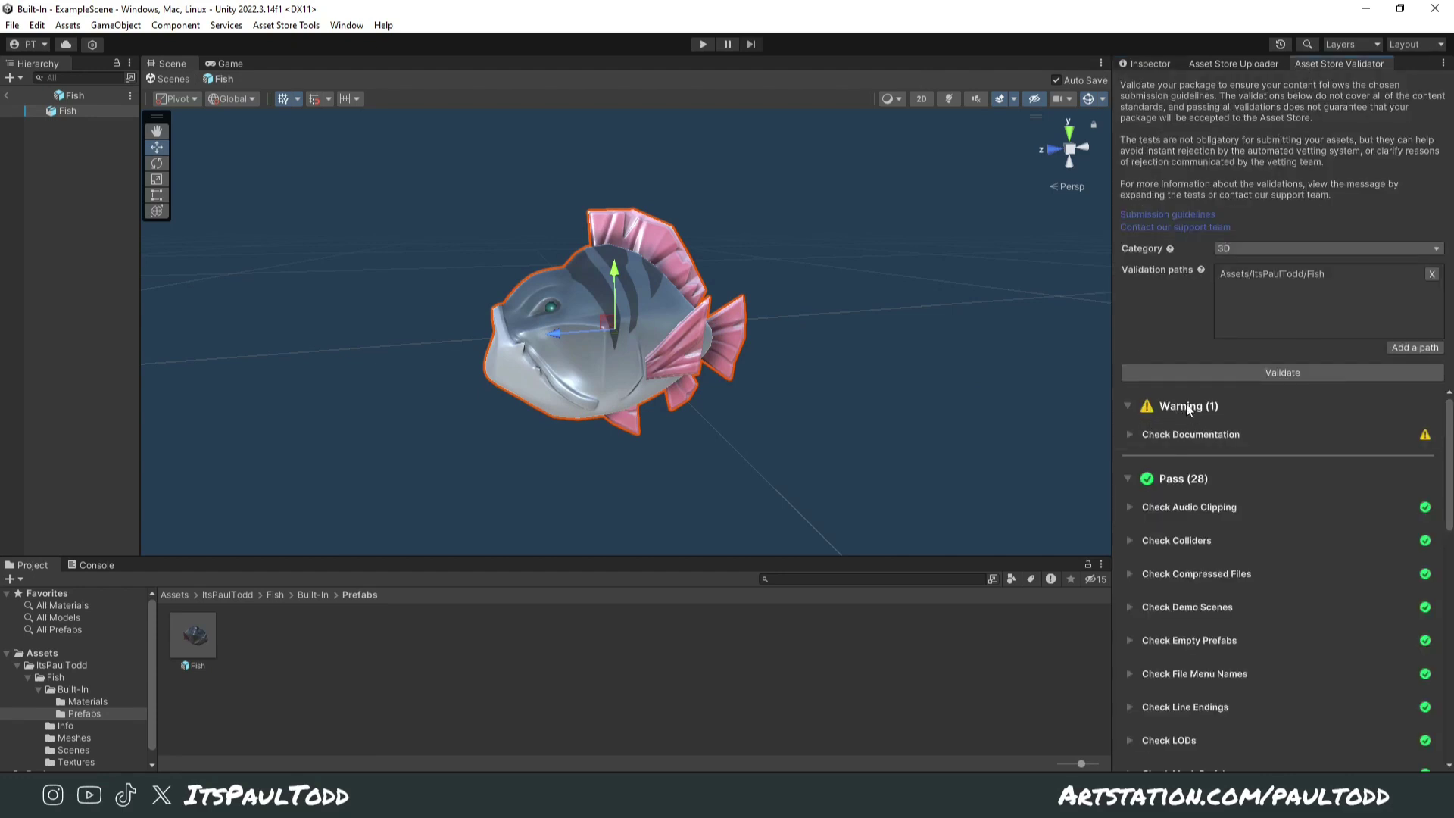
Step: Read the details of the Check Documentation warning, rerun the validation and look over the passed checks
left_click(1202, 432)
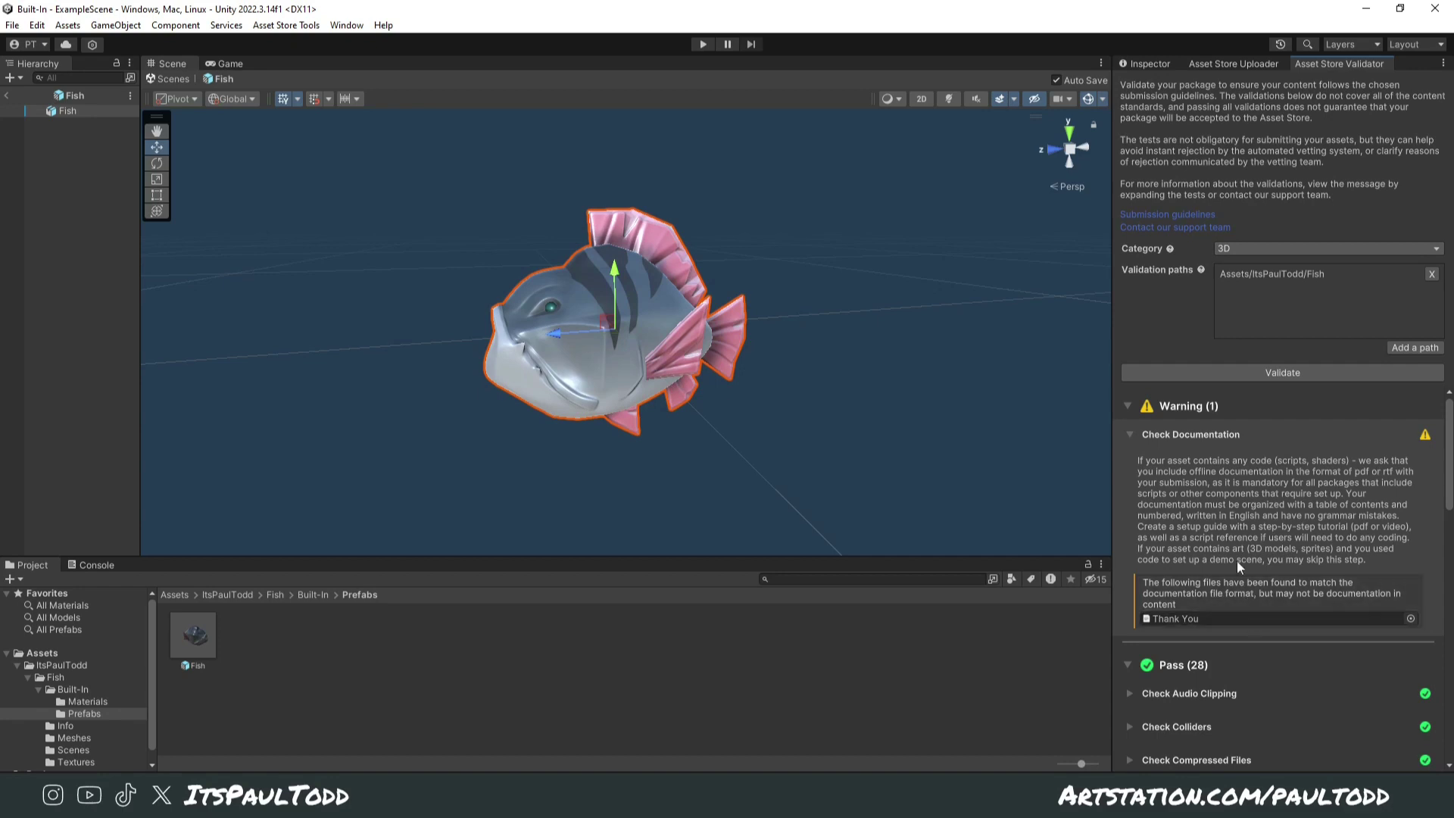
left_click(1130, 434)
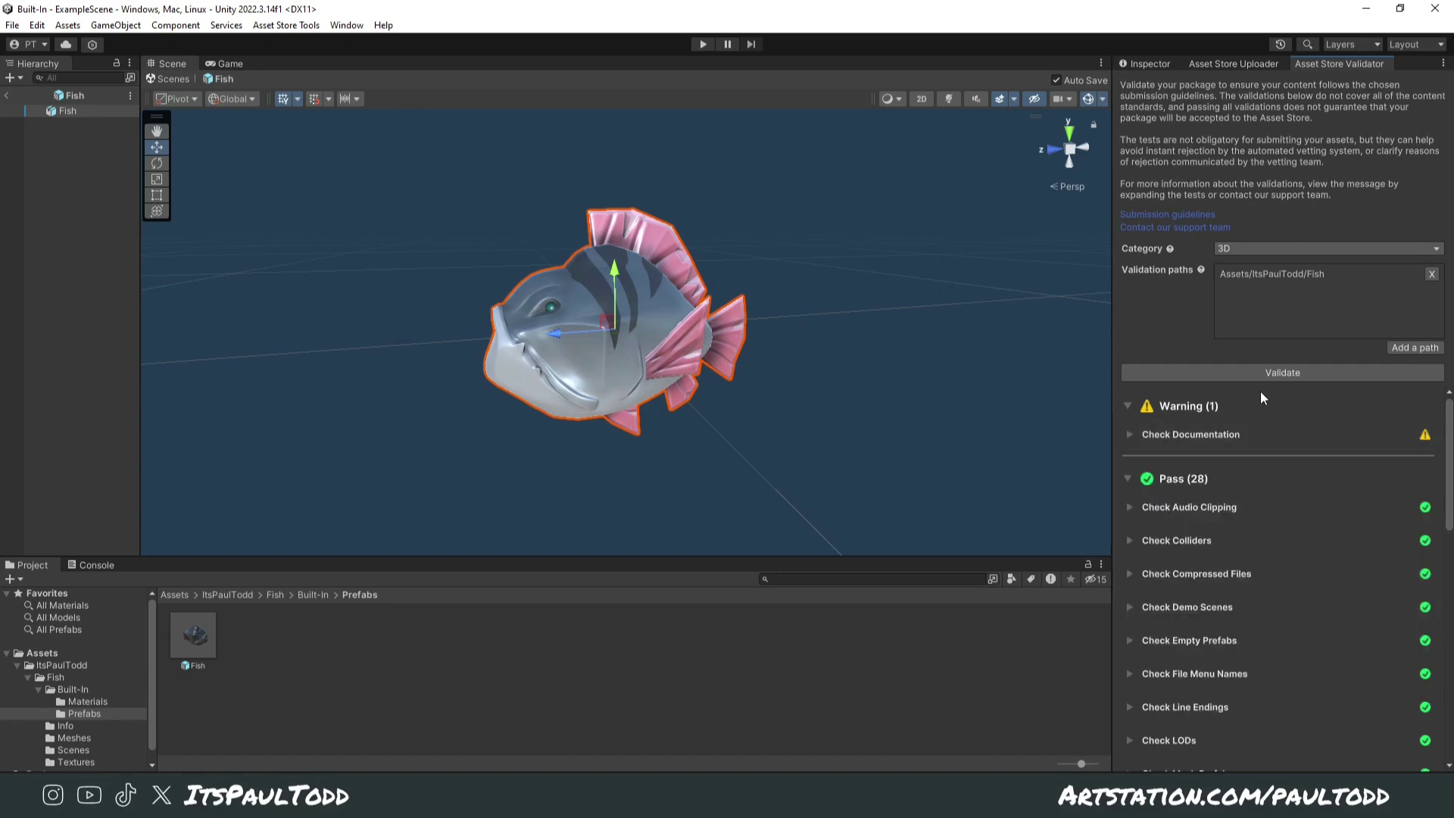
left_click(1321, 372)
scroll(1287, 530, "down", 1)
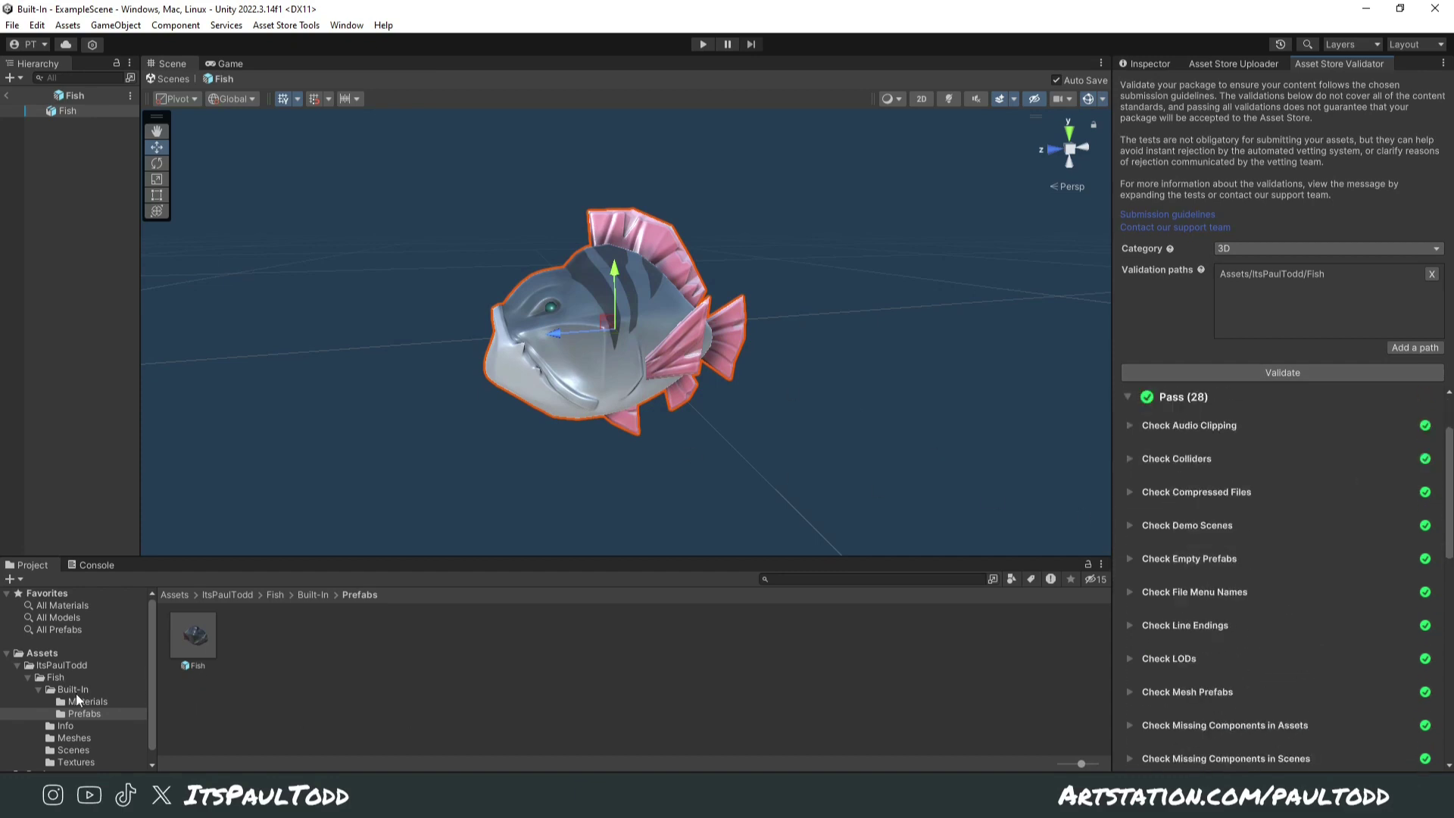
Step: Collapse the Built-In folder in the project tree and leave prefab editing to return to ExampleScene
left_click(76, 692)
left_click(40, 690)
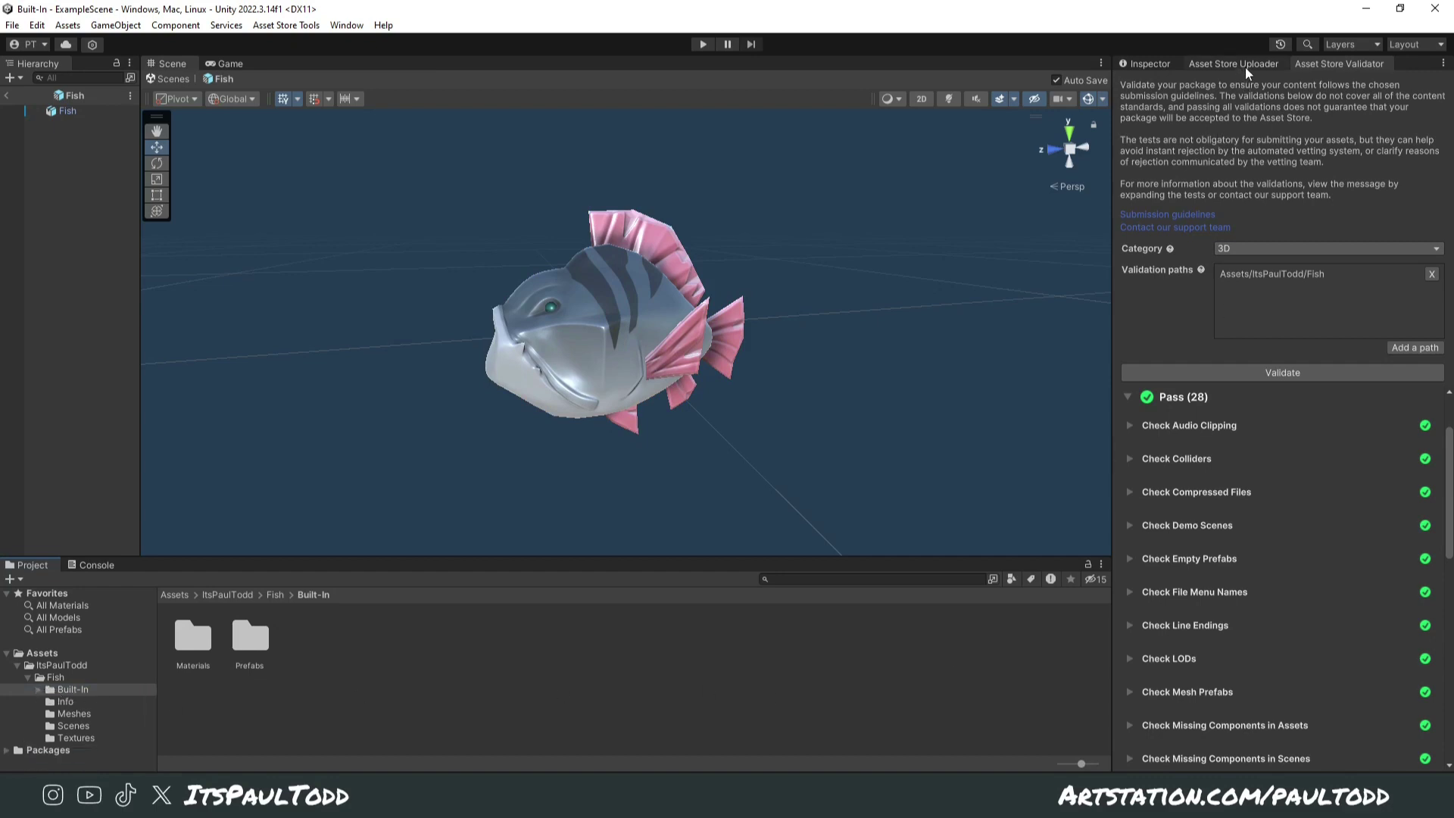
left_click(7, 96)
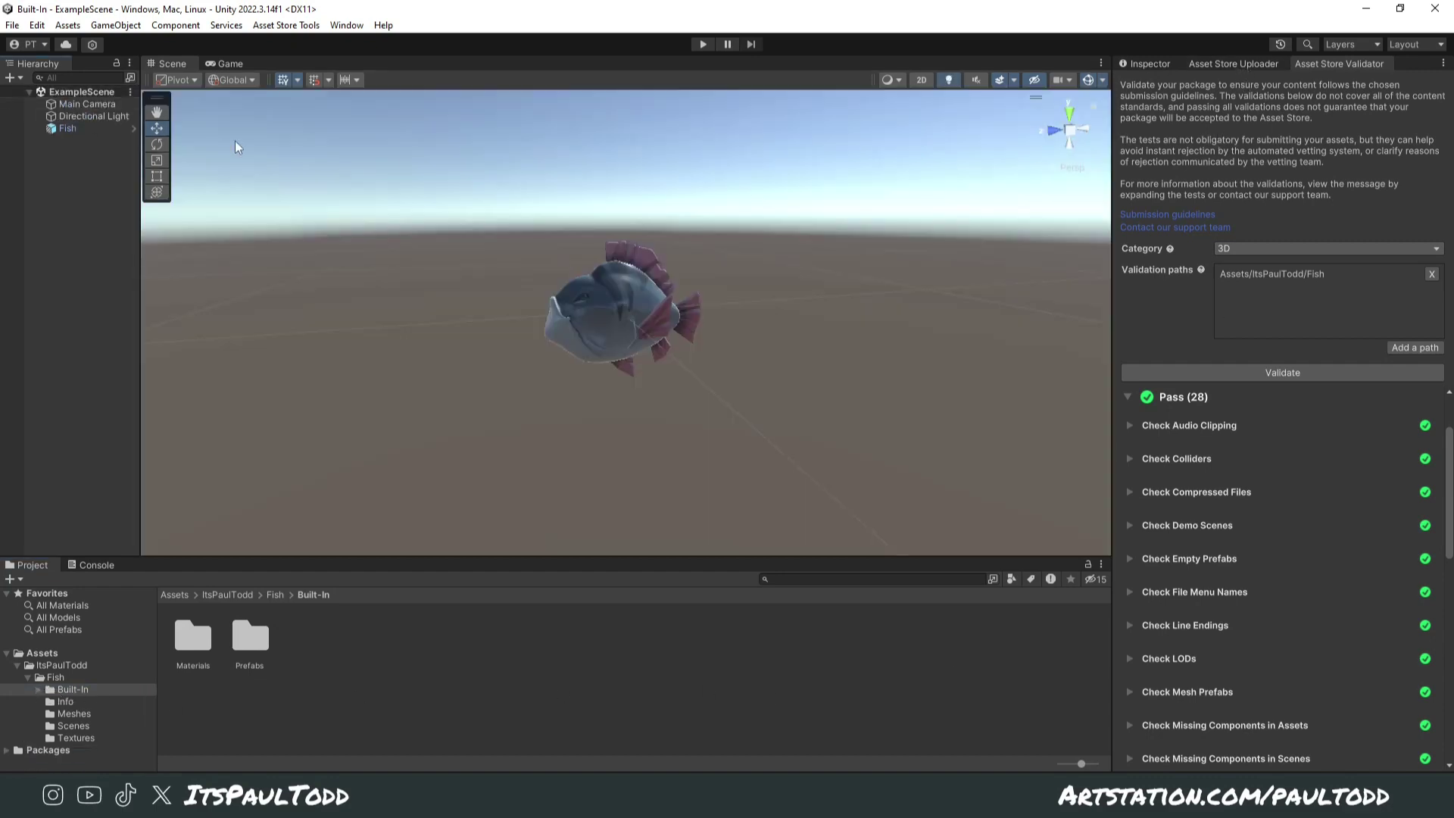
Step: Open the Asset Store Uploader and review its list of published packages
left_click(1271, 65)
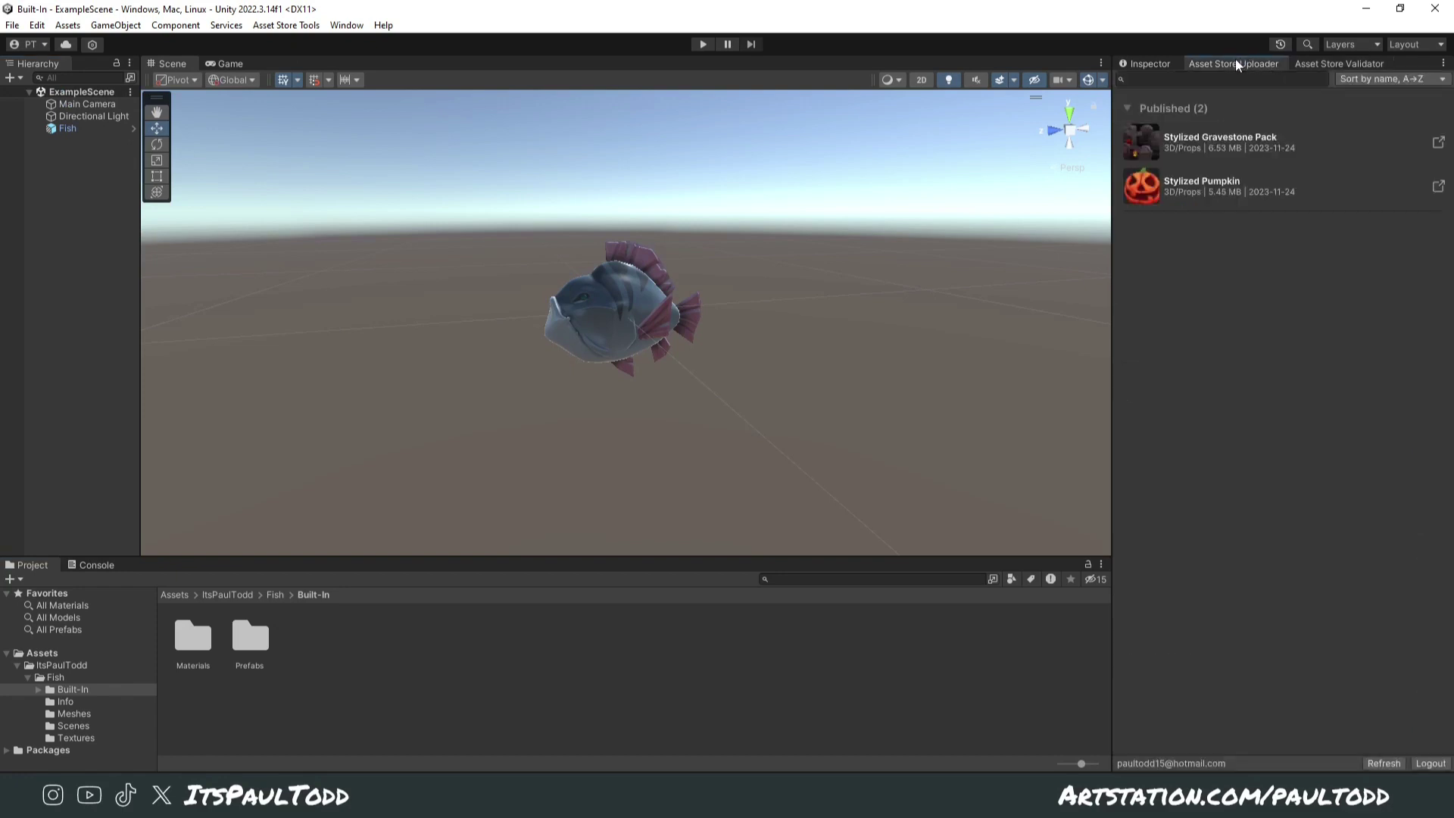
left_click(1126, 108)
left_click(1126, 110)
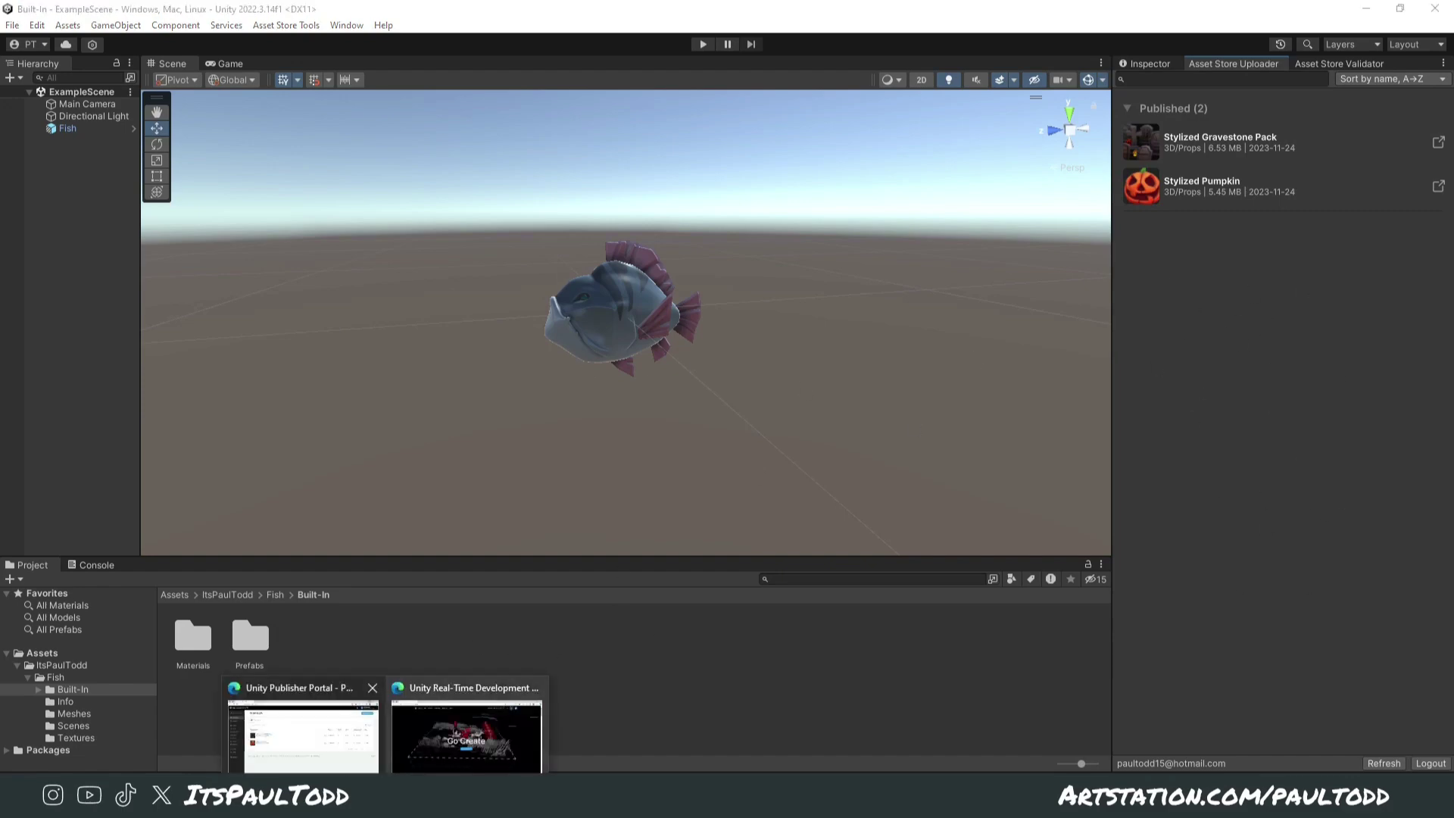
Step: Switch to the Unity Publisher Portal in the browser, start a new package named Fish and dismiss the portal notice
left_click(345, 757)
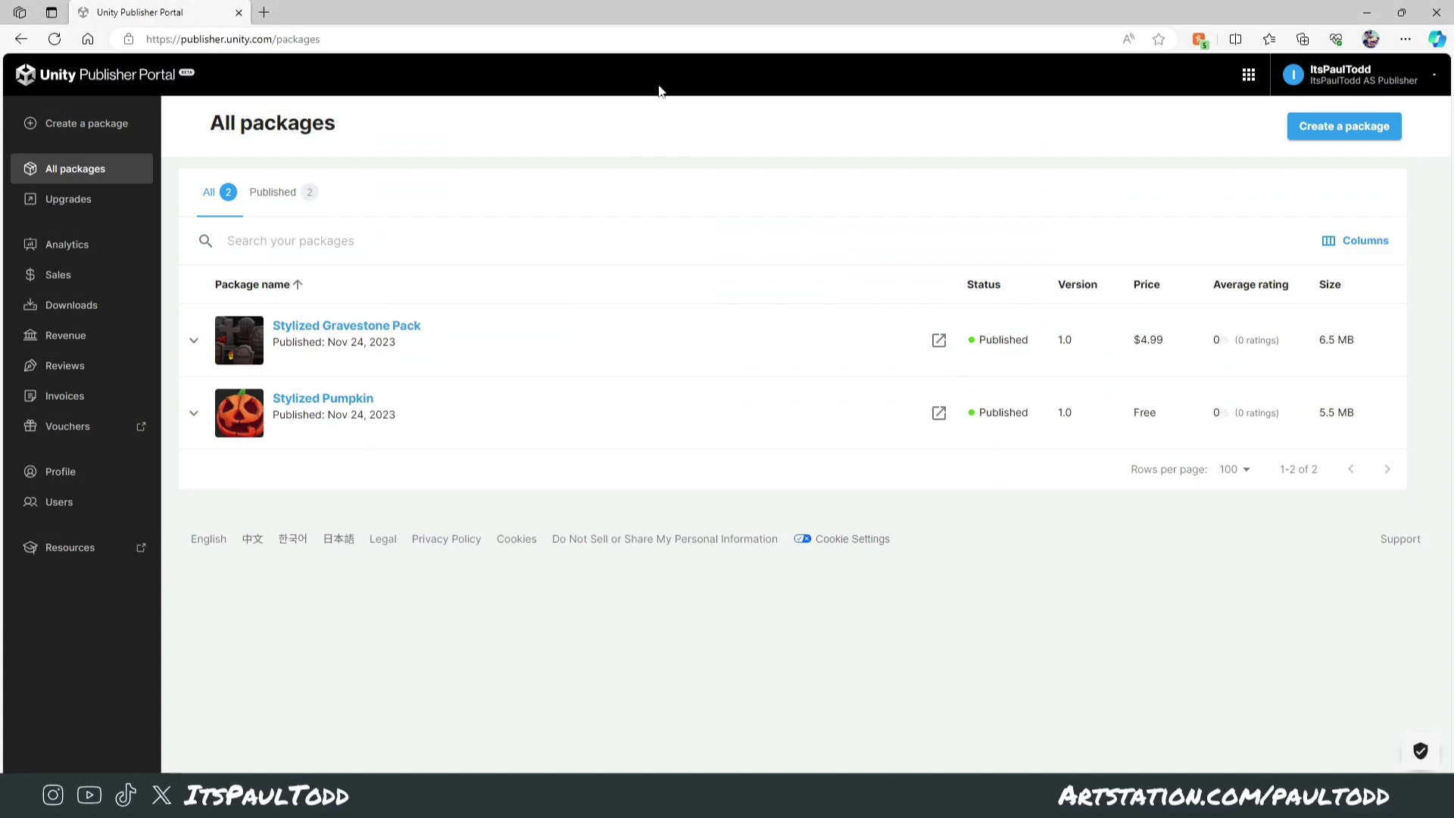
left_click(1333, 126)
left_click(831, 413)
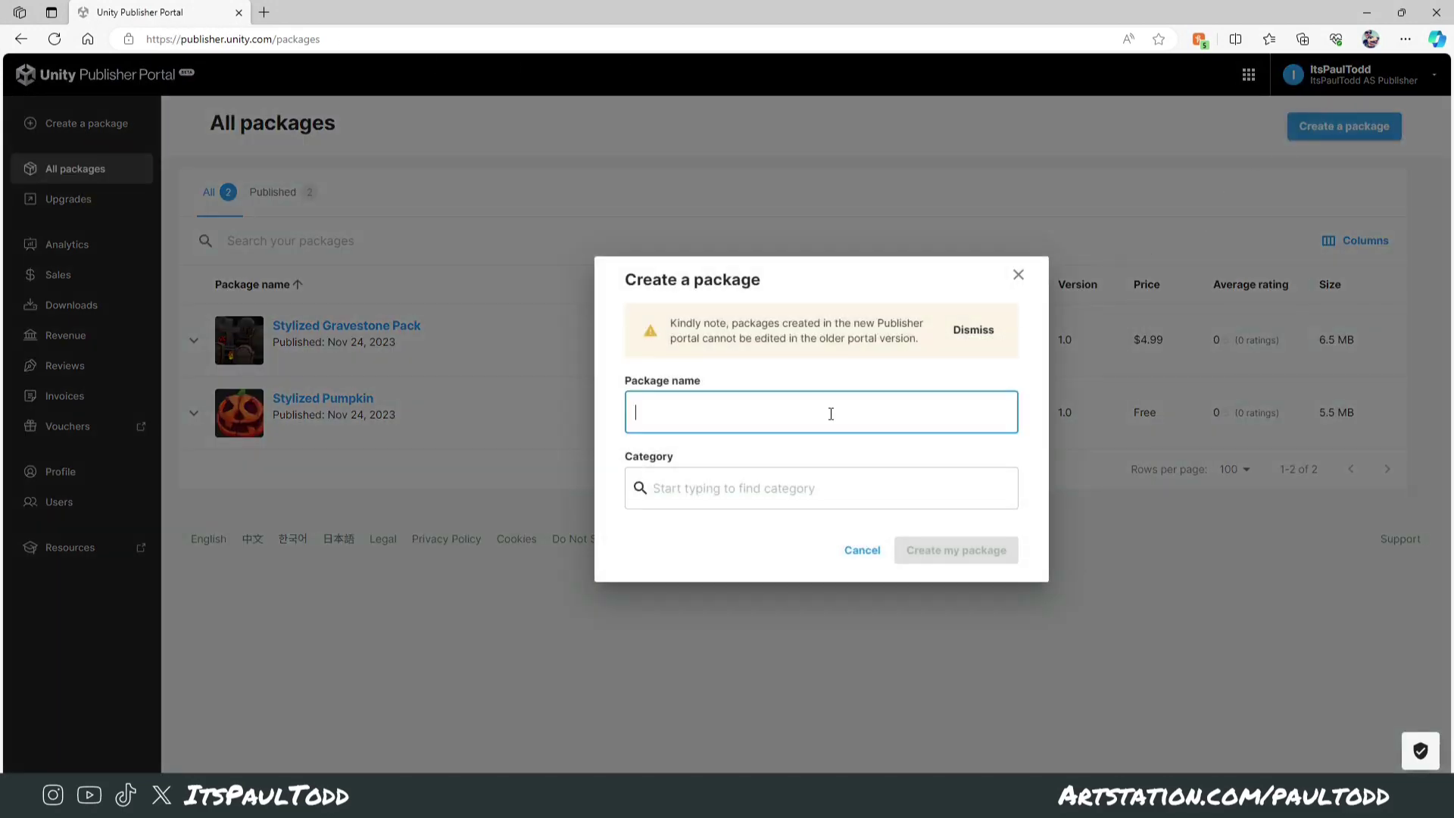
type("Fish")
left_click(973, 330)
Step: Set the package category to 3D/Characters/Animals/Fish and create the package
left_click(809, 463)
scroll(697, 619, "down", 8)
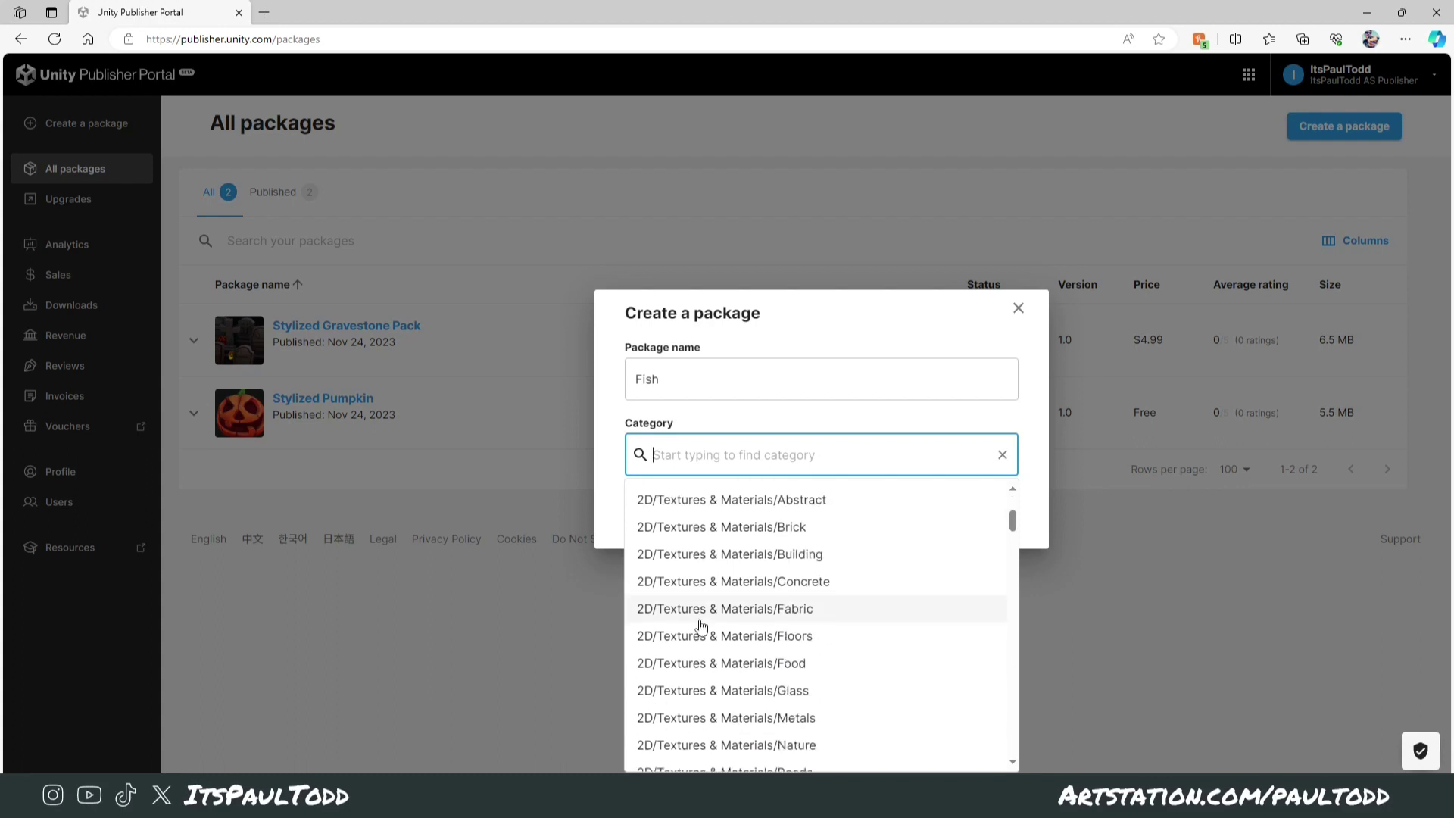
scroll(666, 576, "down", 4)
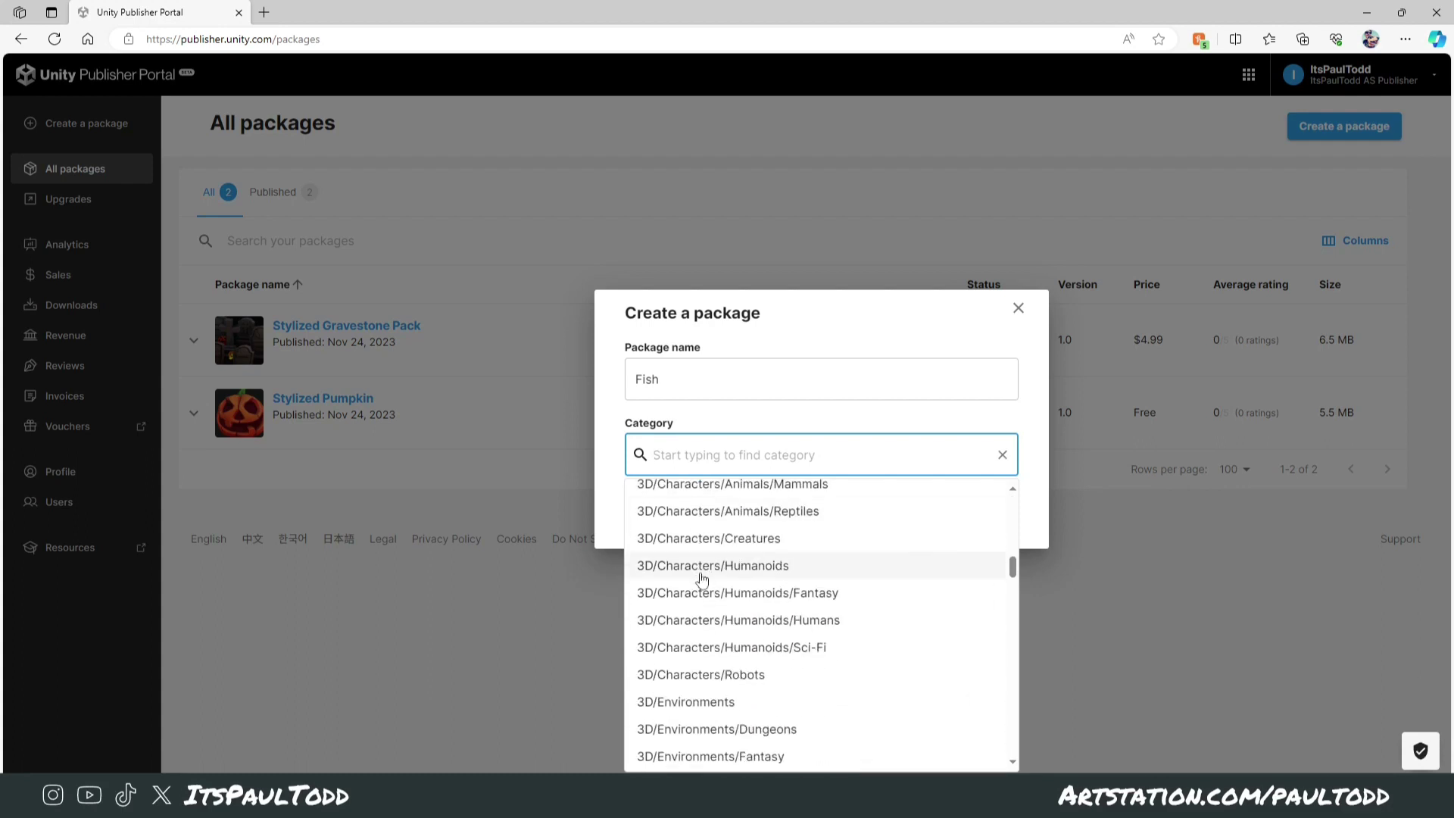
scroll(941, 729, "down", 3)
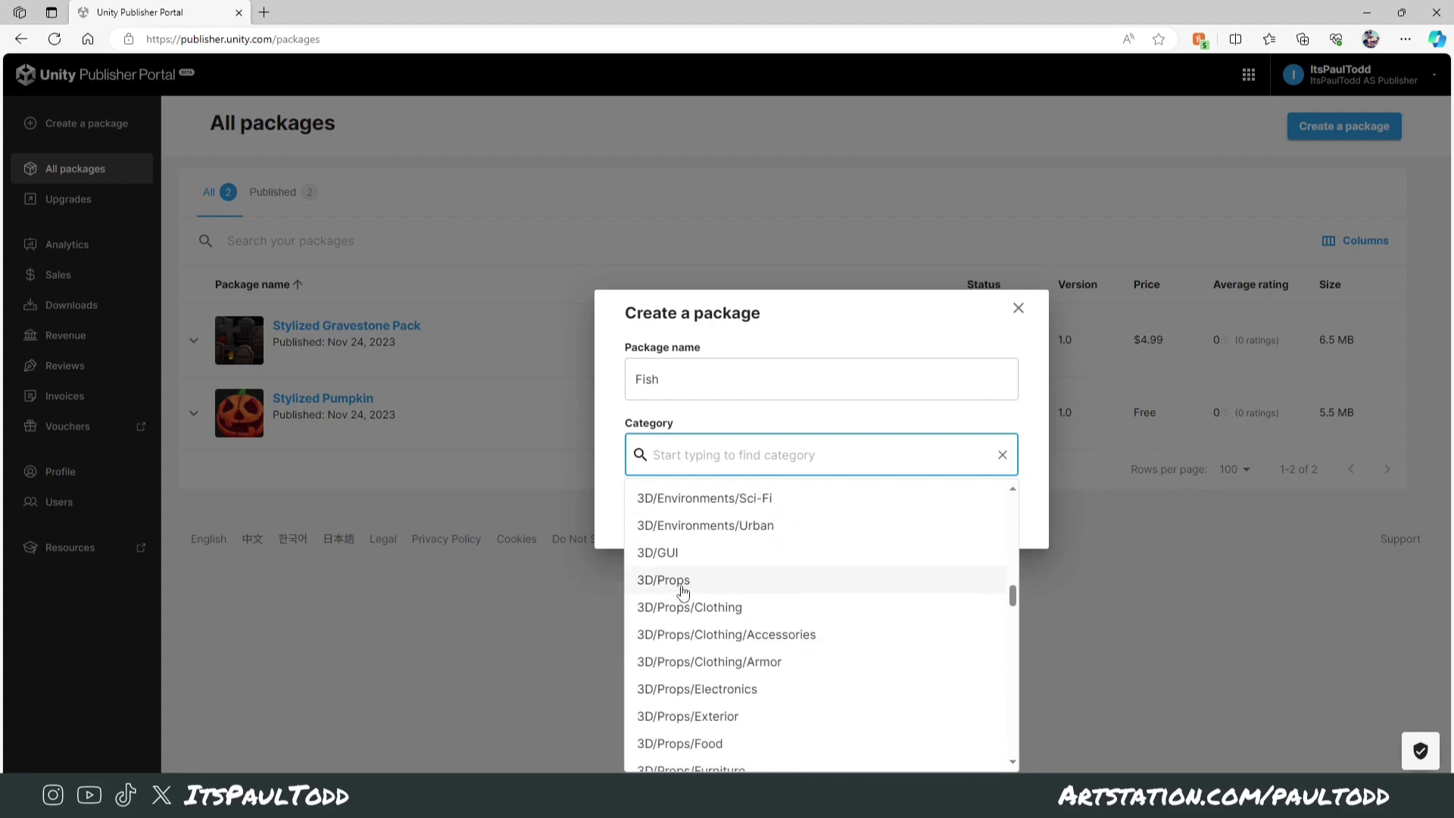
scroll(669, 590, "up", 6)
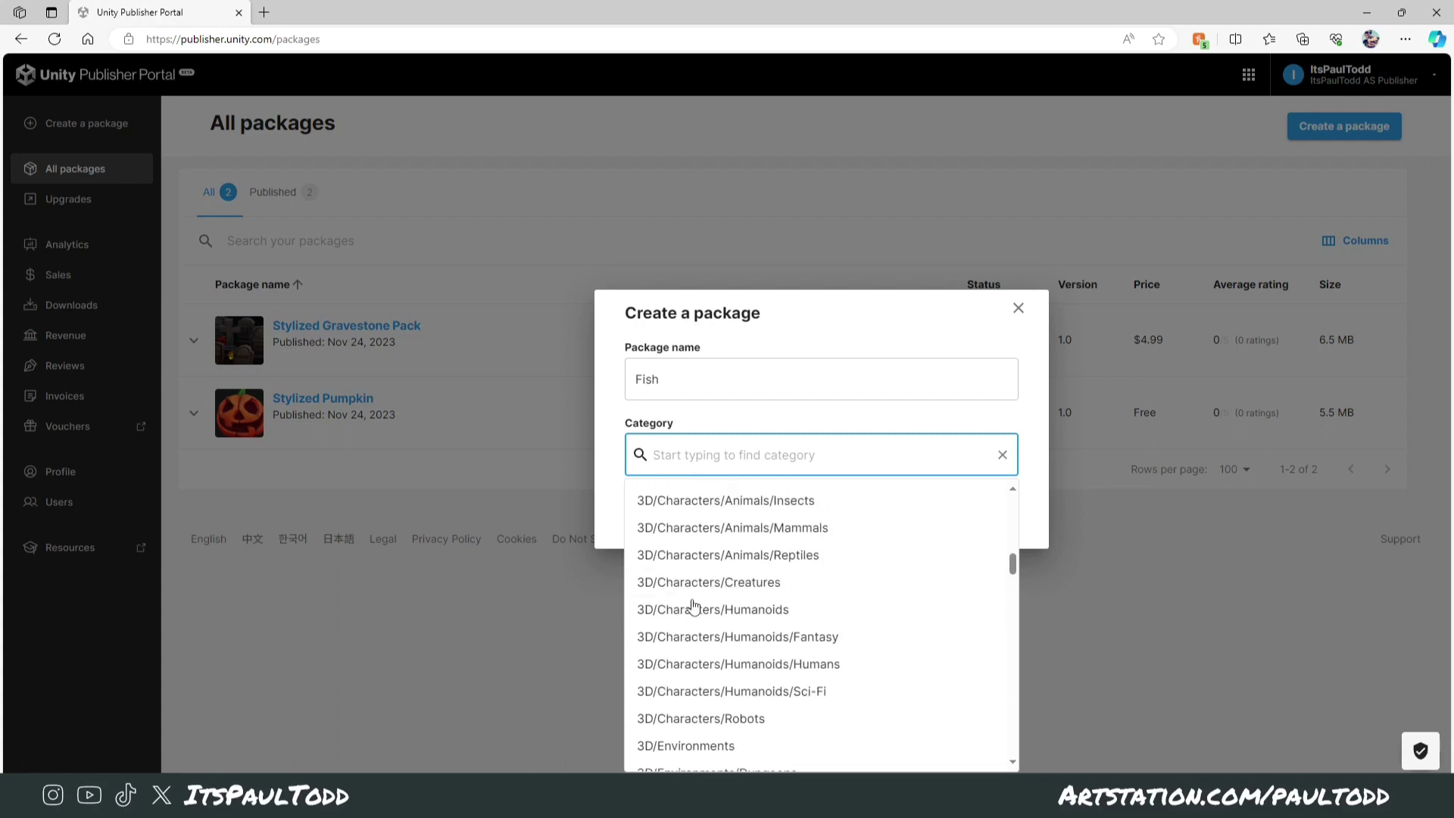
scroll(833, 598, "up", 1)
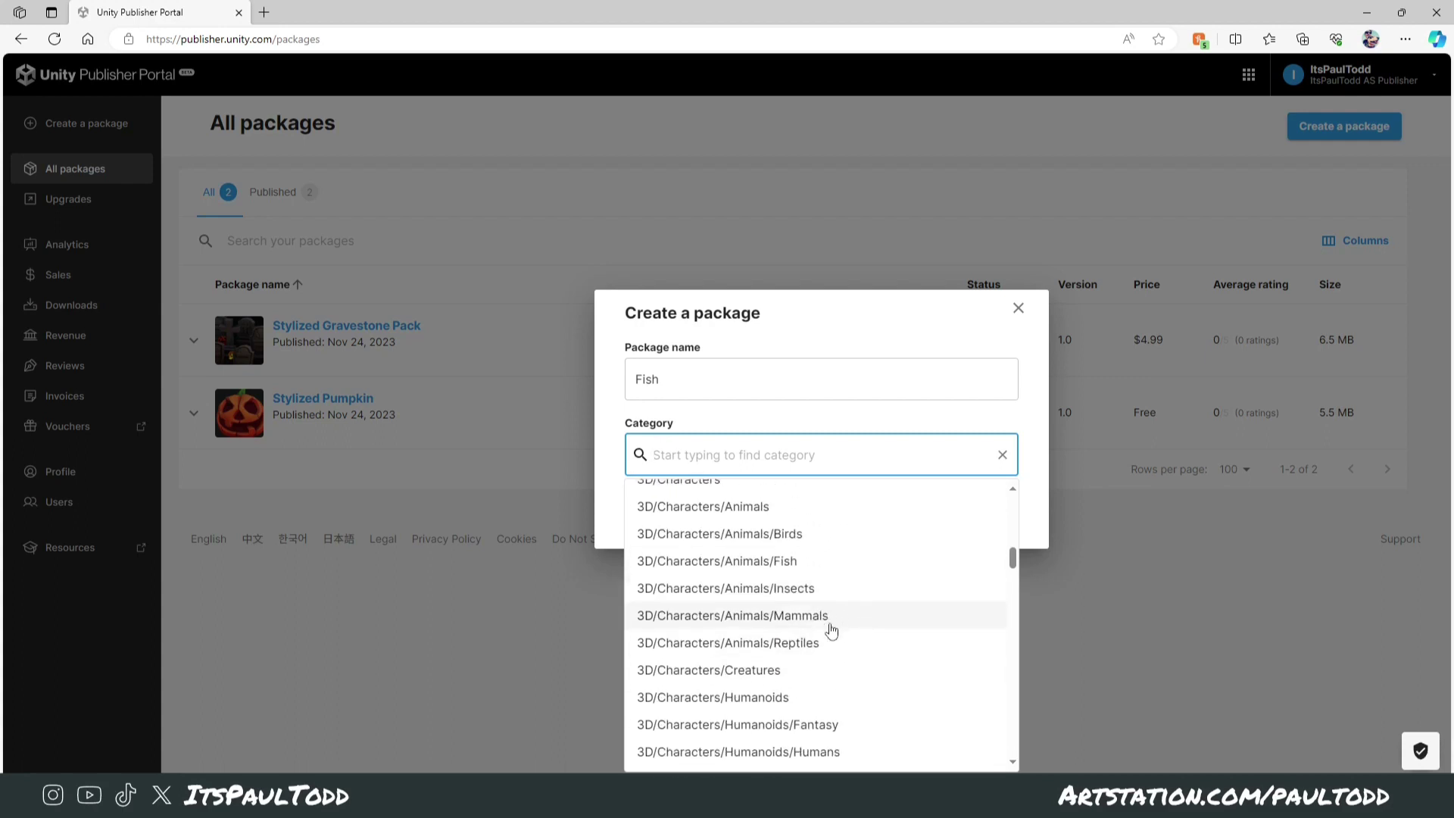
left_click(812, 599)
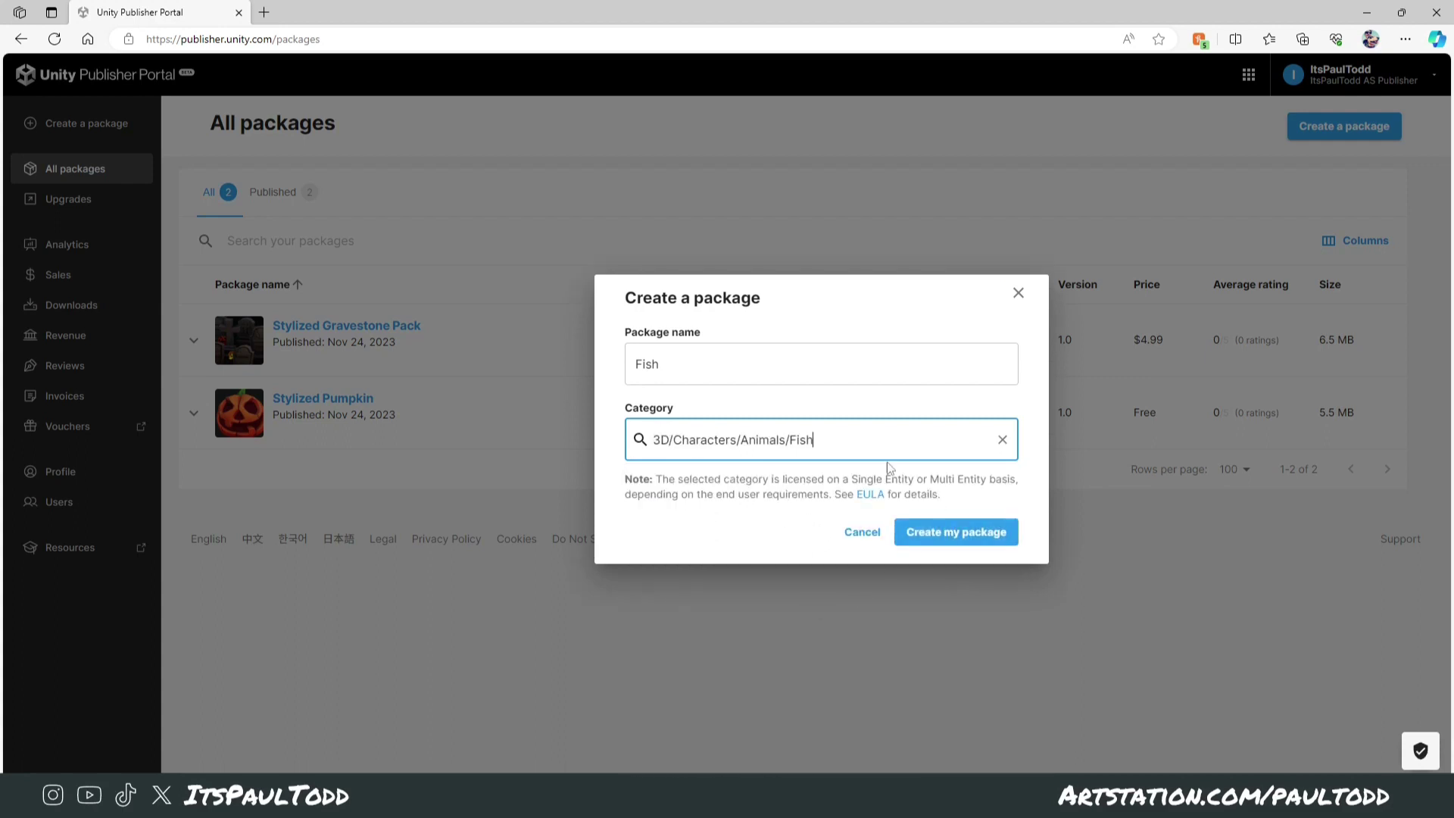
left_click(943, 534)
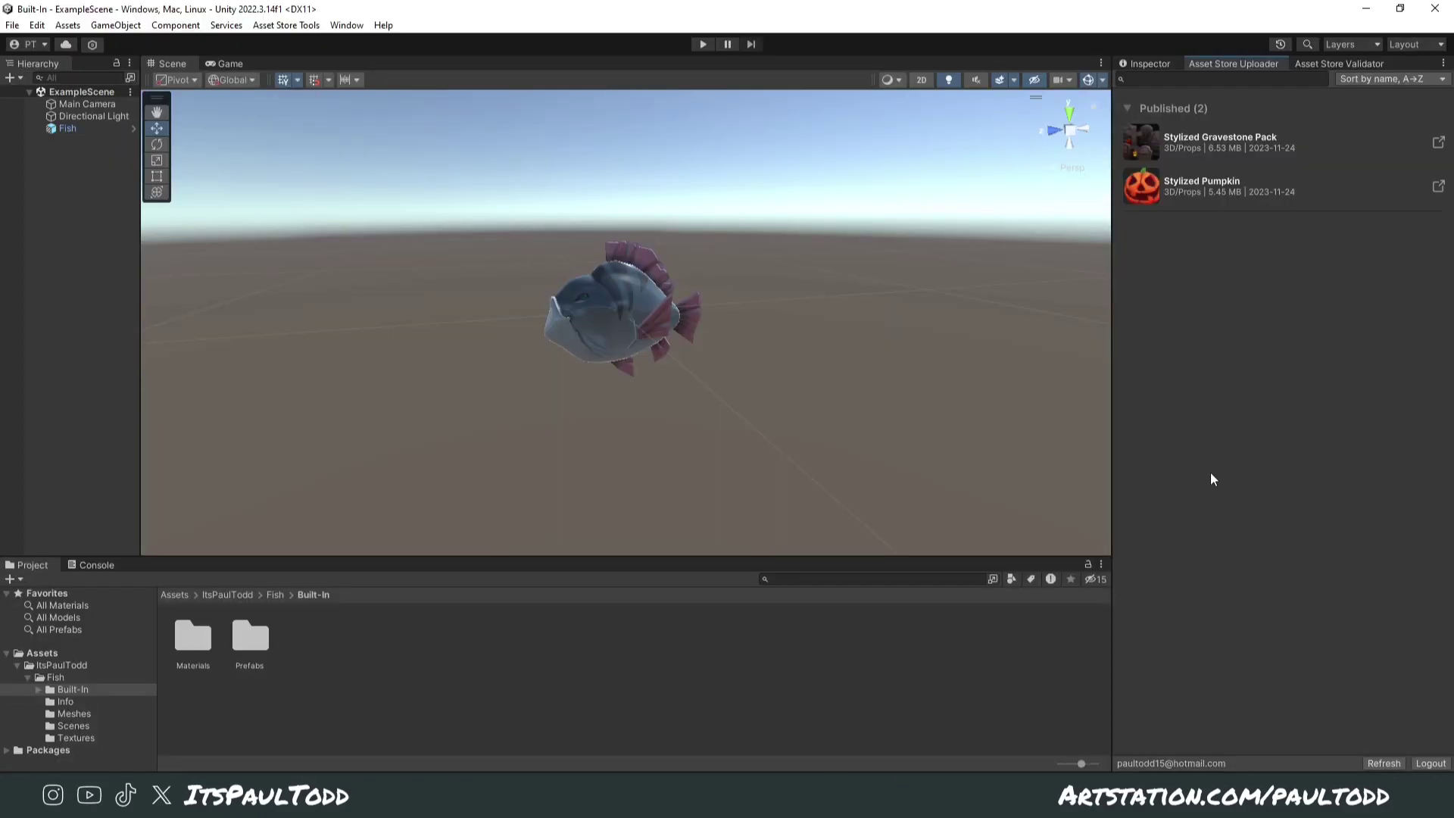
Step: Refresh the Asset Store Uploader in Unity, expand the Fish draft and keep the upload type From Assets Folder
left_click(1394, 764)
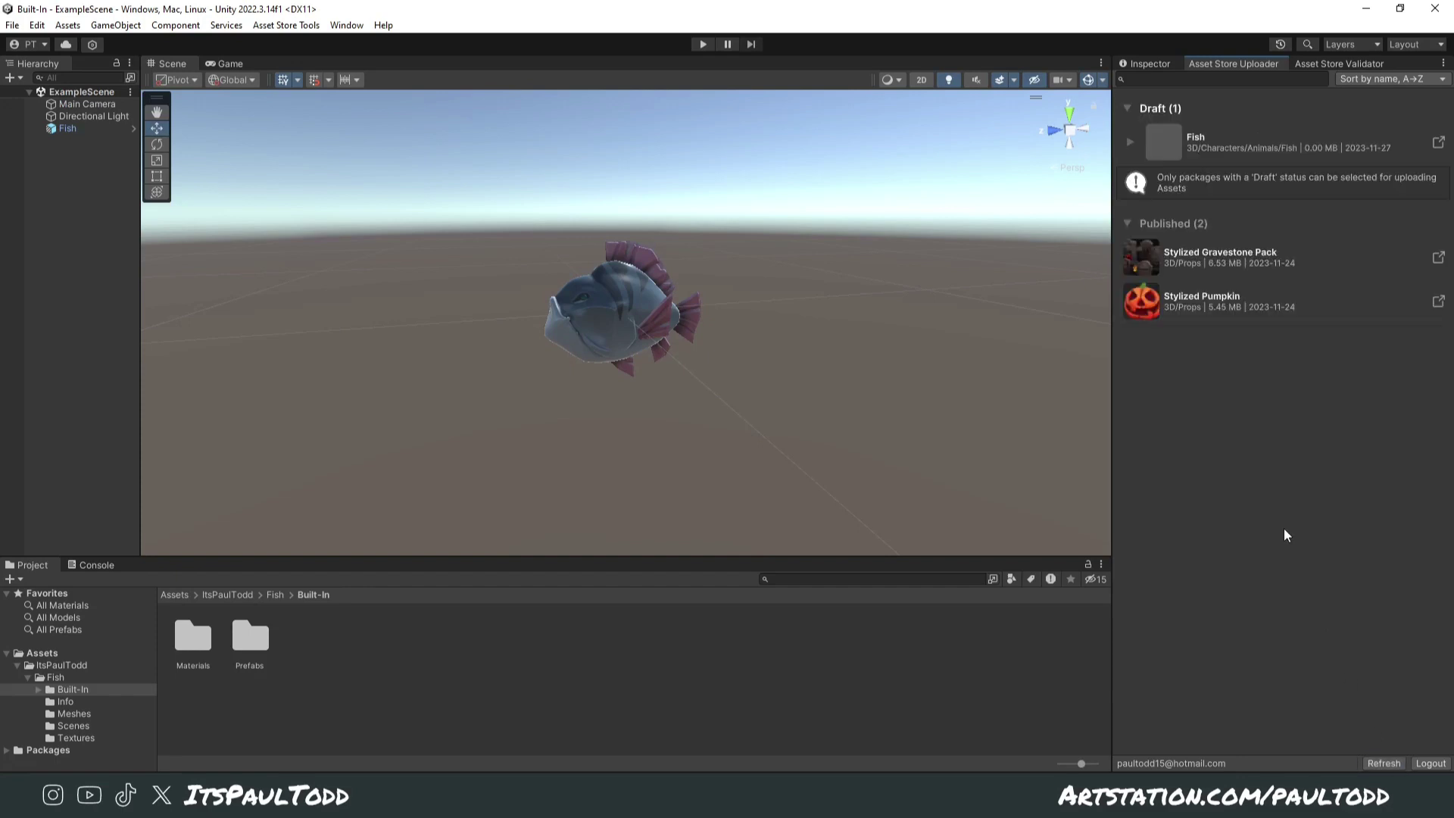
left_click(1193, 139)
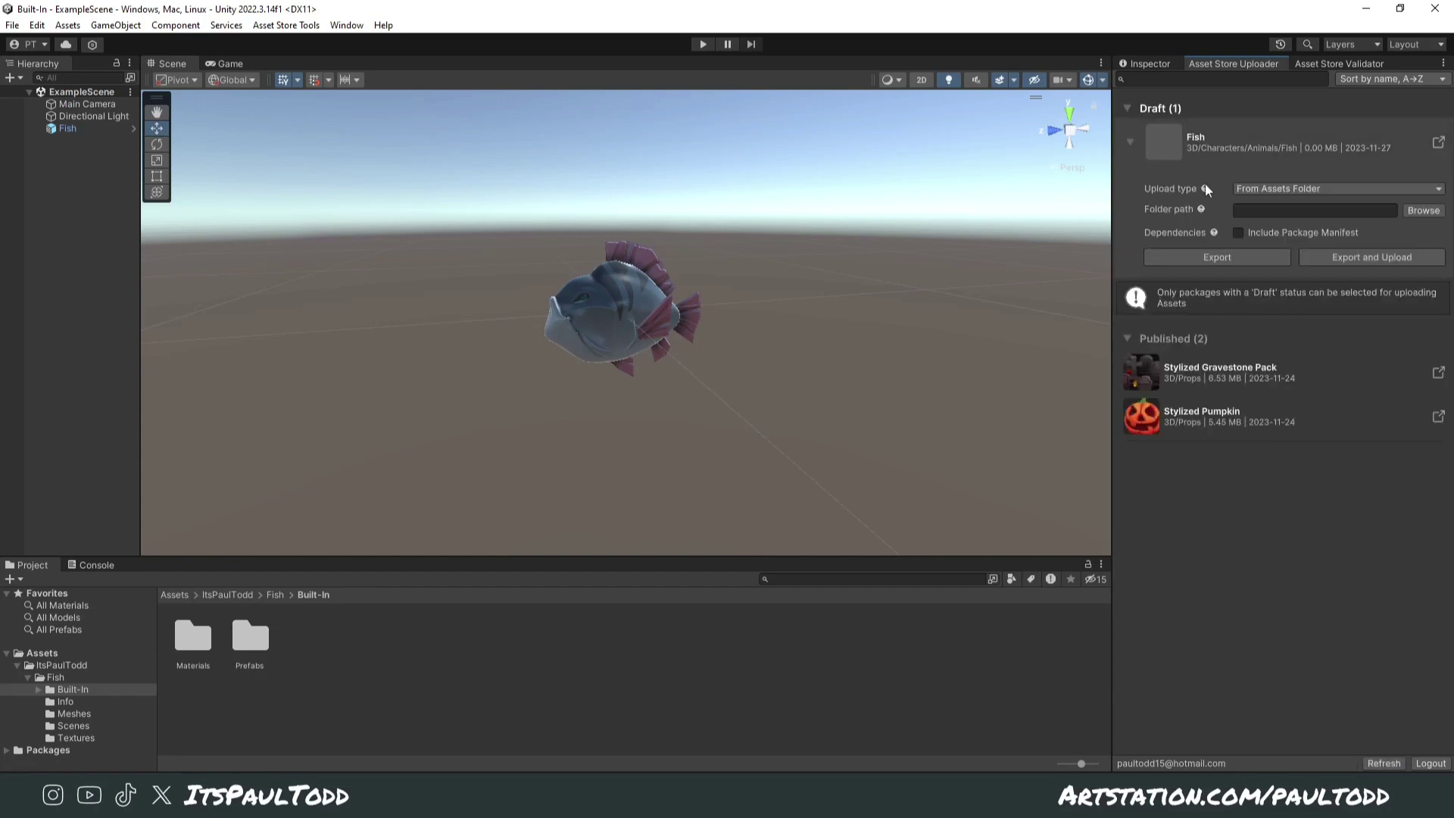
left_click(1285, 190)
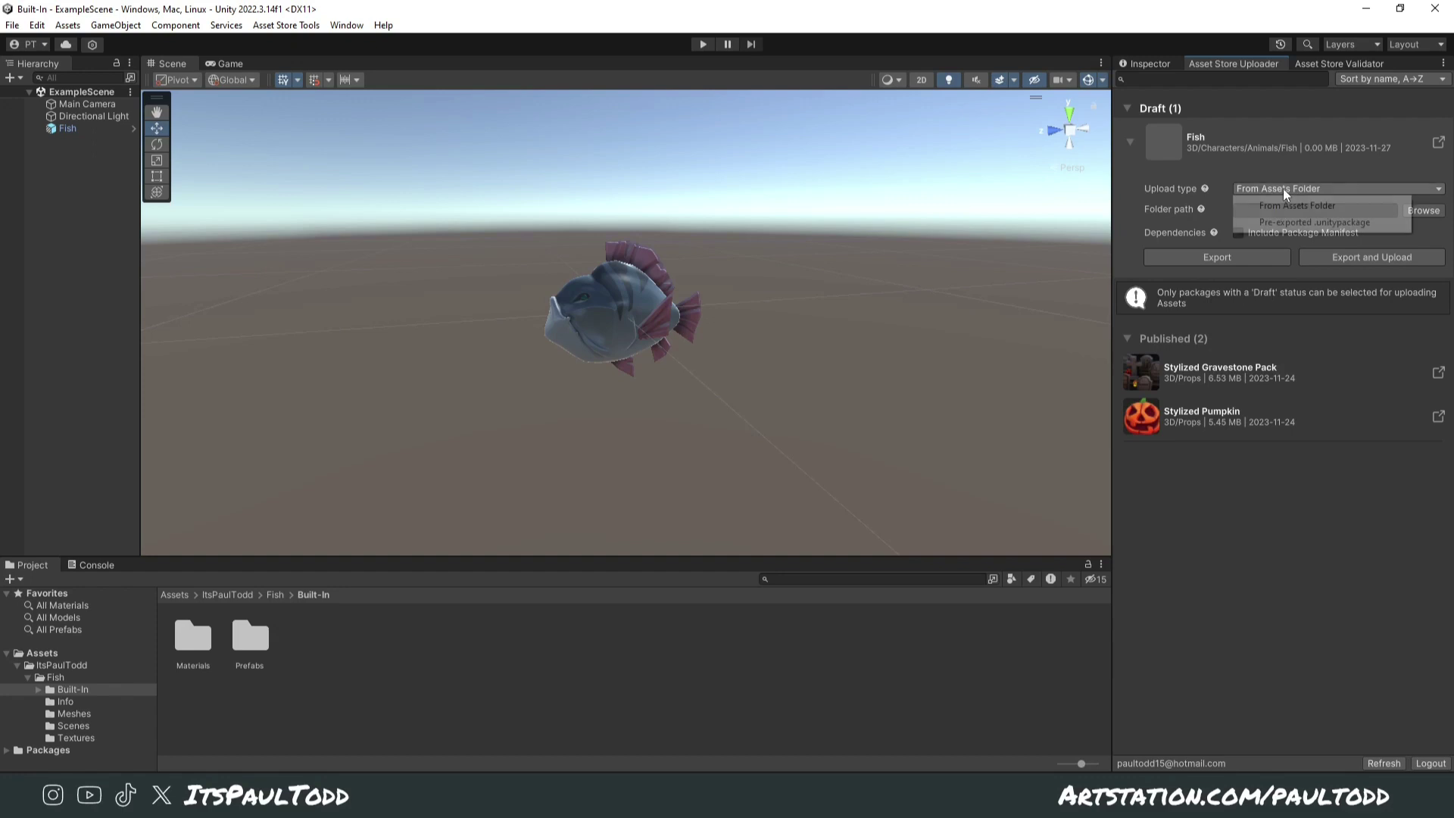
left_click(1210, 198)
Step: Set the Fish draft's folder path to the package's Fish folder inside Assets
left_click(1423, 210)
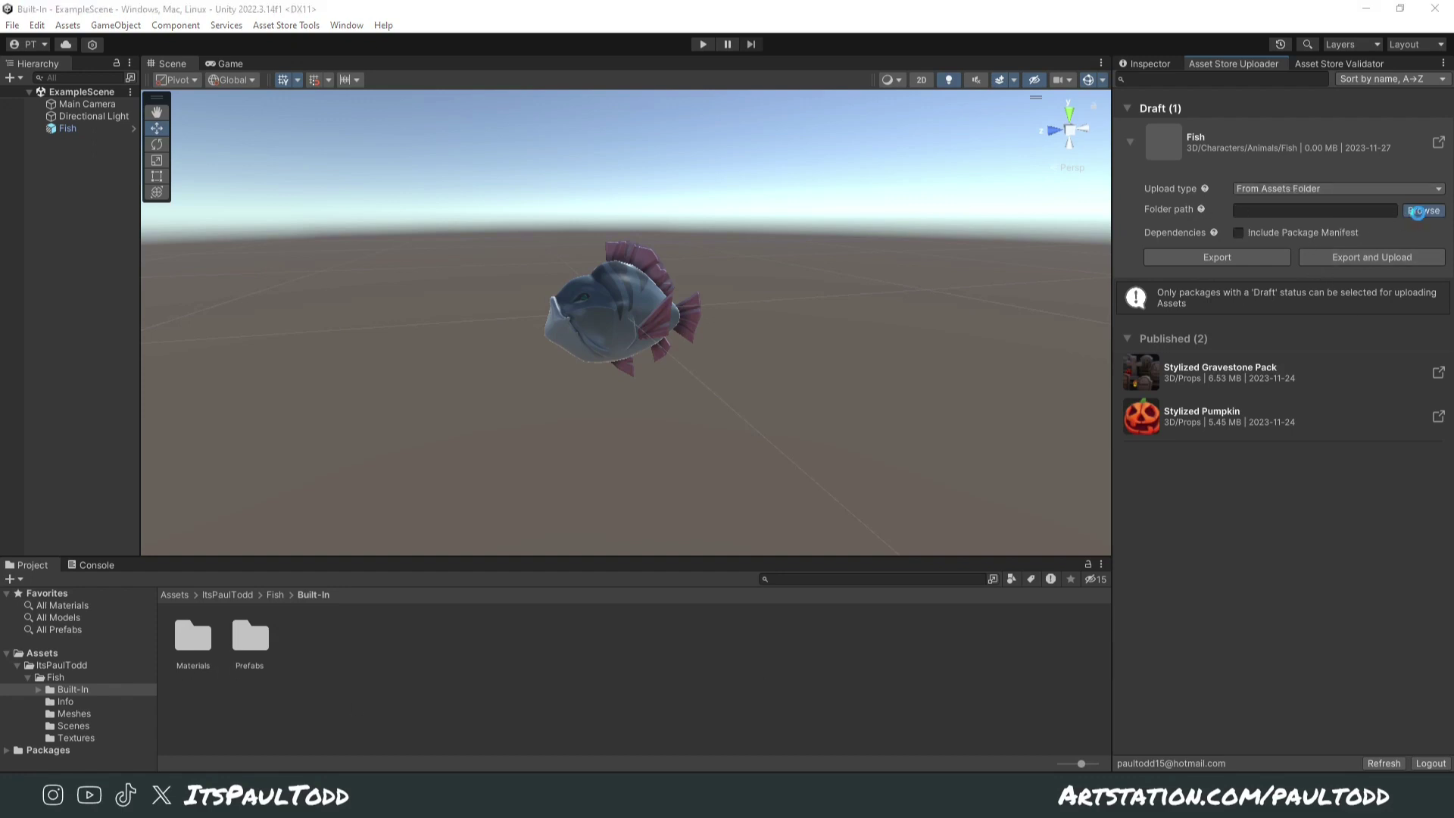
double_click(570, 308)
left_click(569, 309)
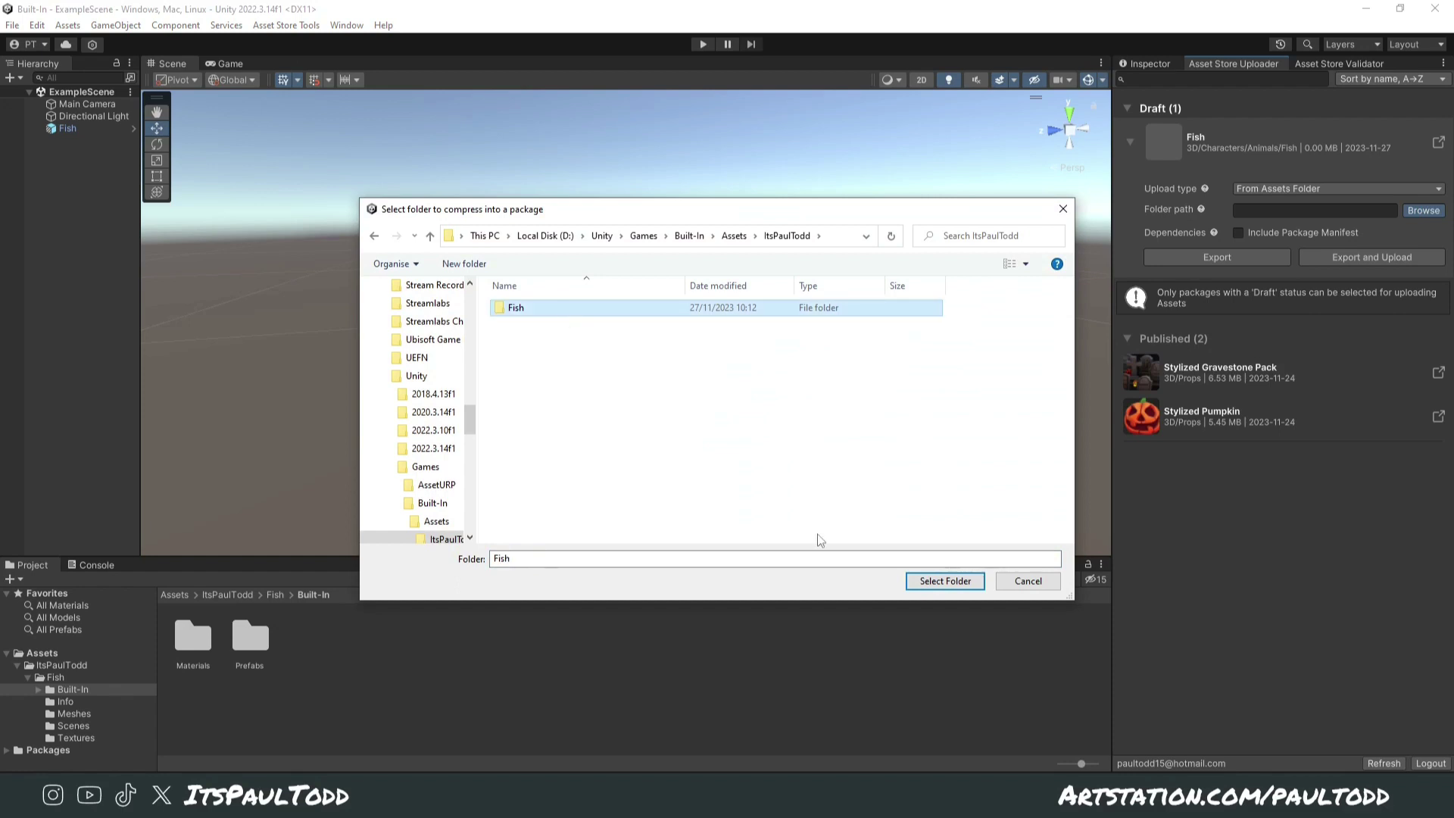
left_click(948, 584)
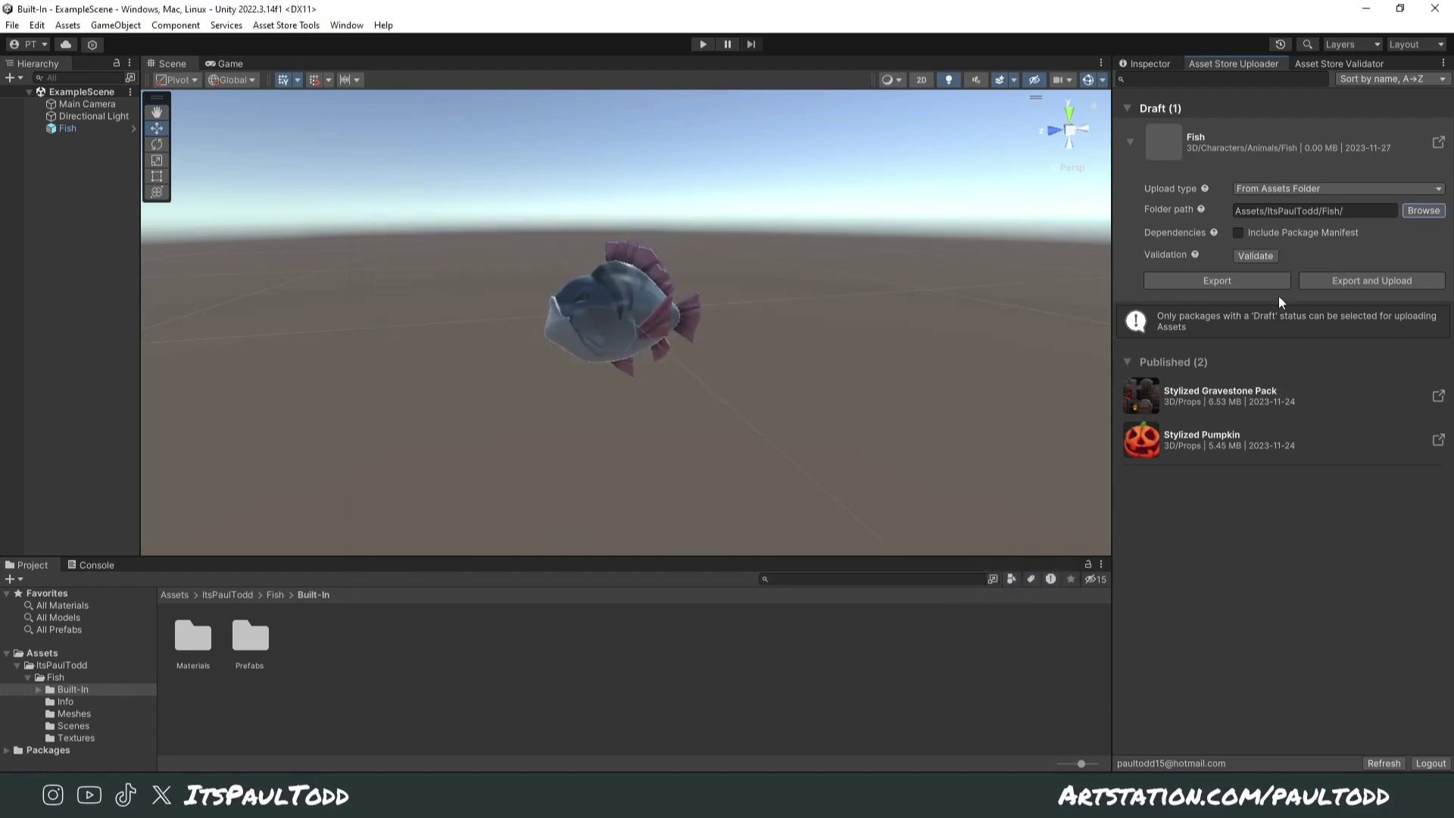
Step: Validate the Fish draft, export and upload it to the Asset Store, and close the upload status
left_click(1247, 256)
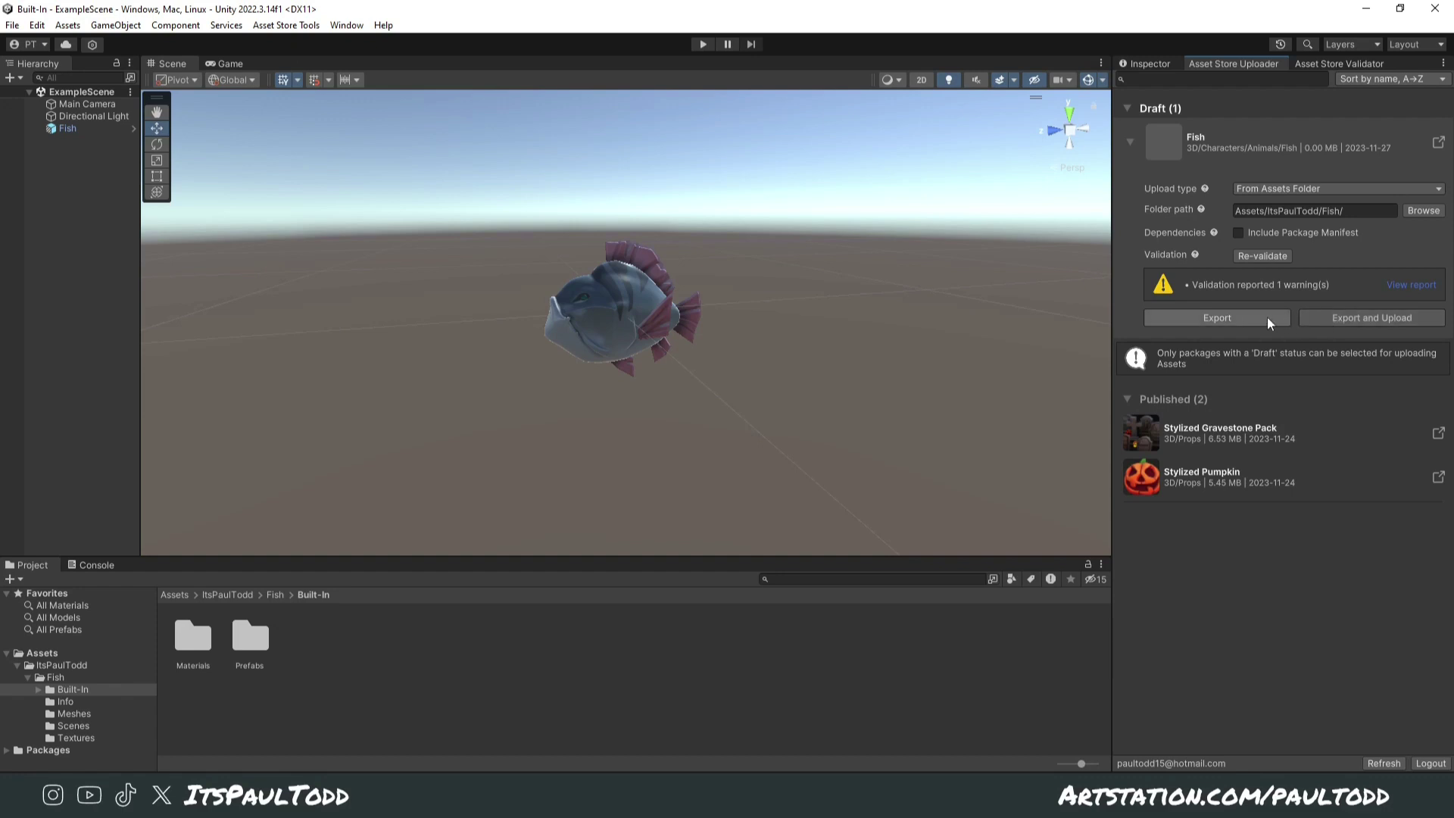
left_click(1333, 319)
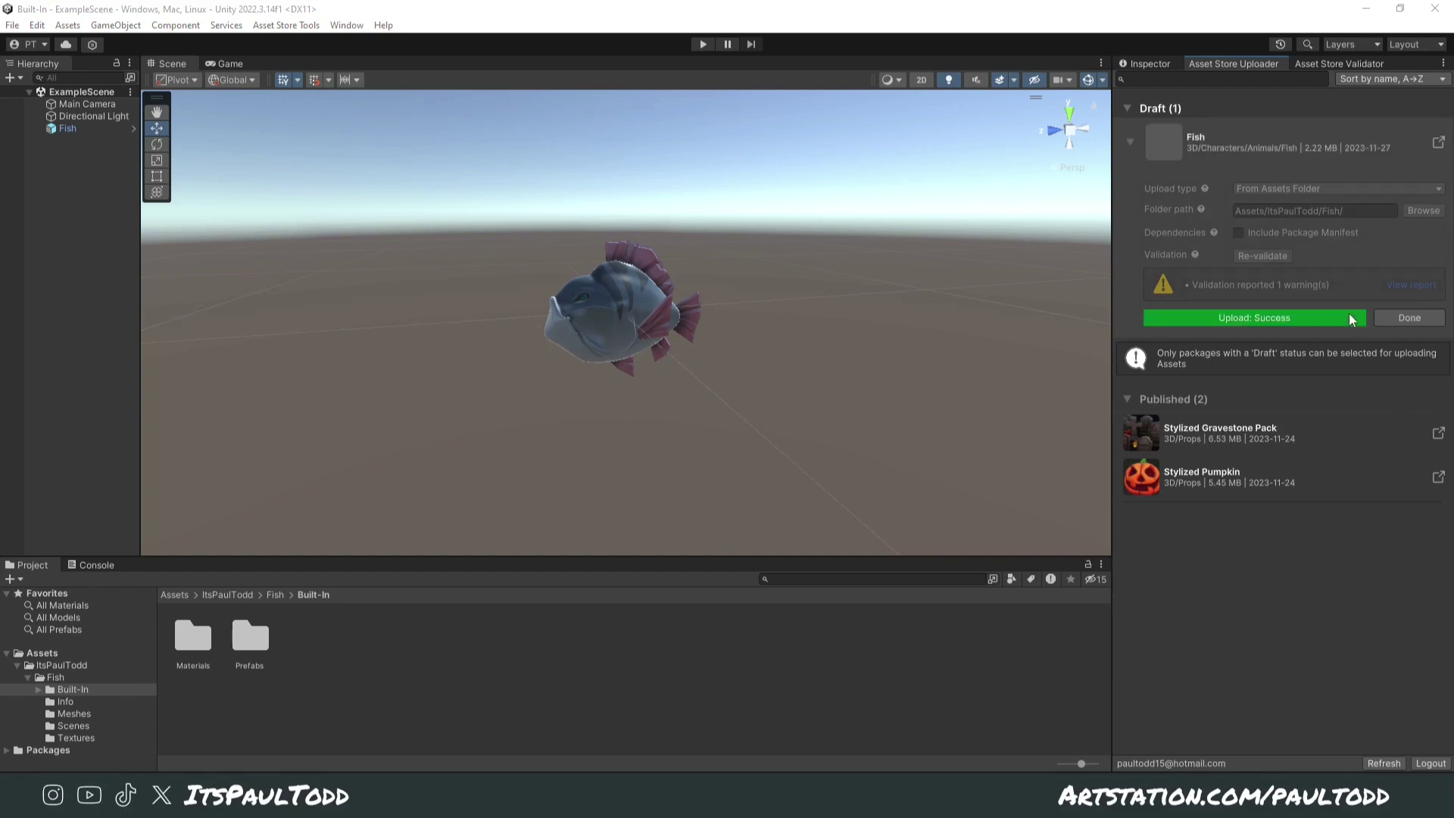
left_click(1400, 319)
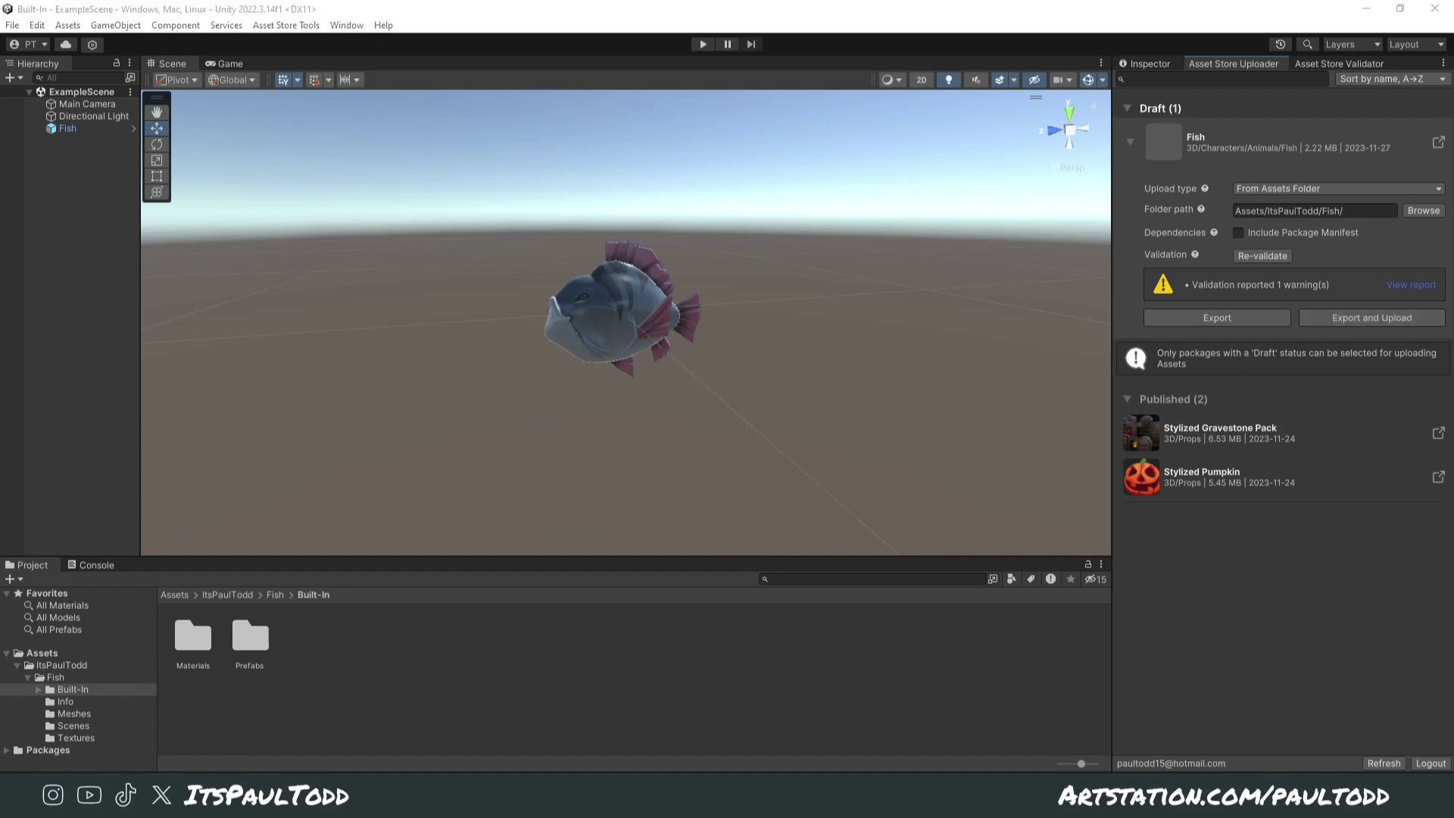
Step: Switch to the Publisher Portal, refresh the Fish draft's package upload and examine the uploaded package's date, file count and size
left_click(352, 757)
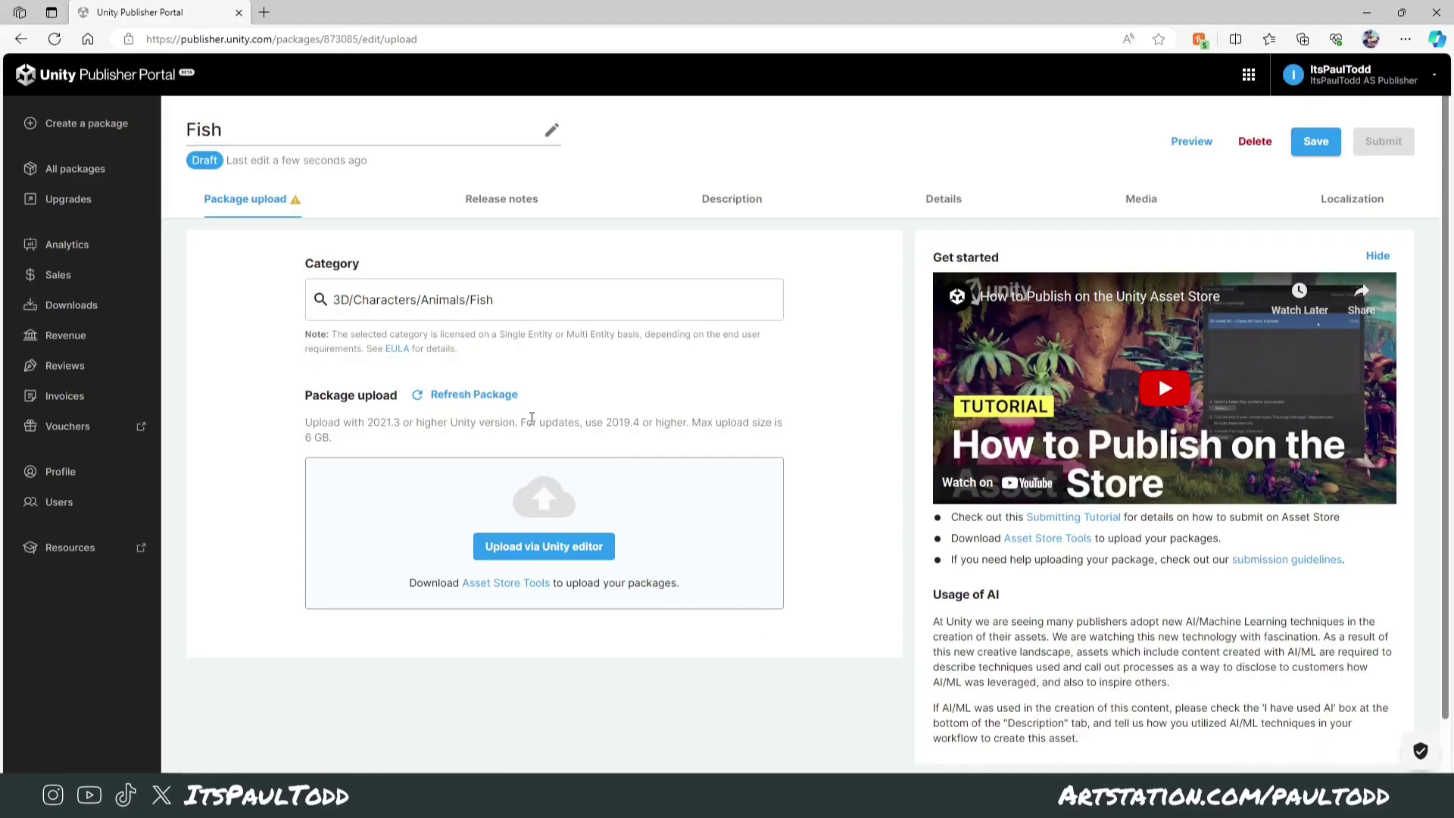
left_click(477, 394)
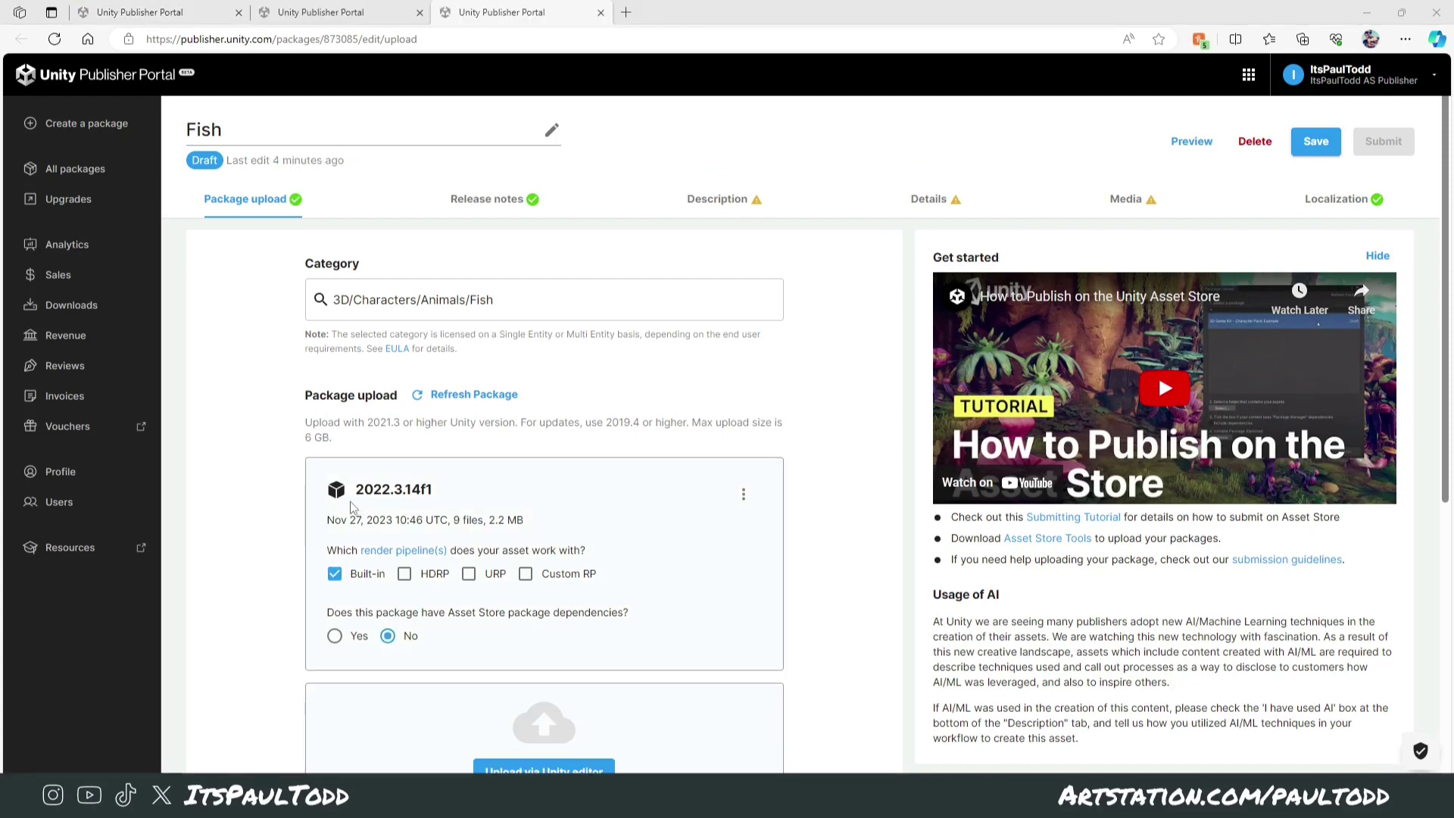
left_click_drag(327, 520, 568, 523)
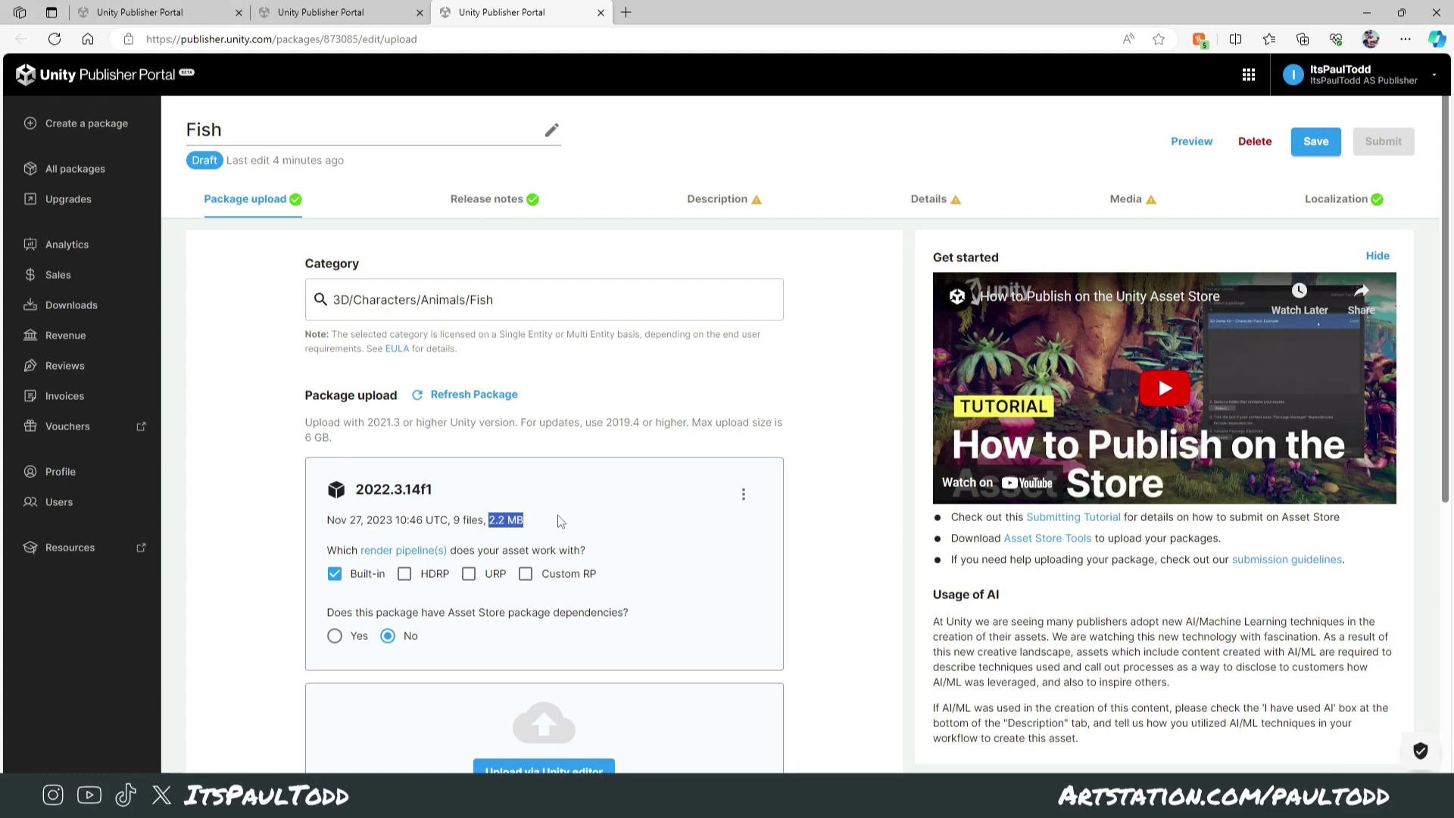
left_click(691, 582)
Step: Turn the Fish package's Built-in render pipeline compatibility off and back on
left_click(334, 574)
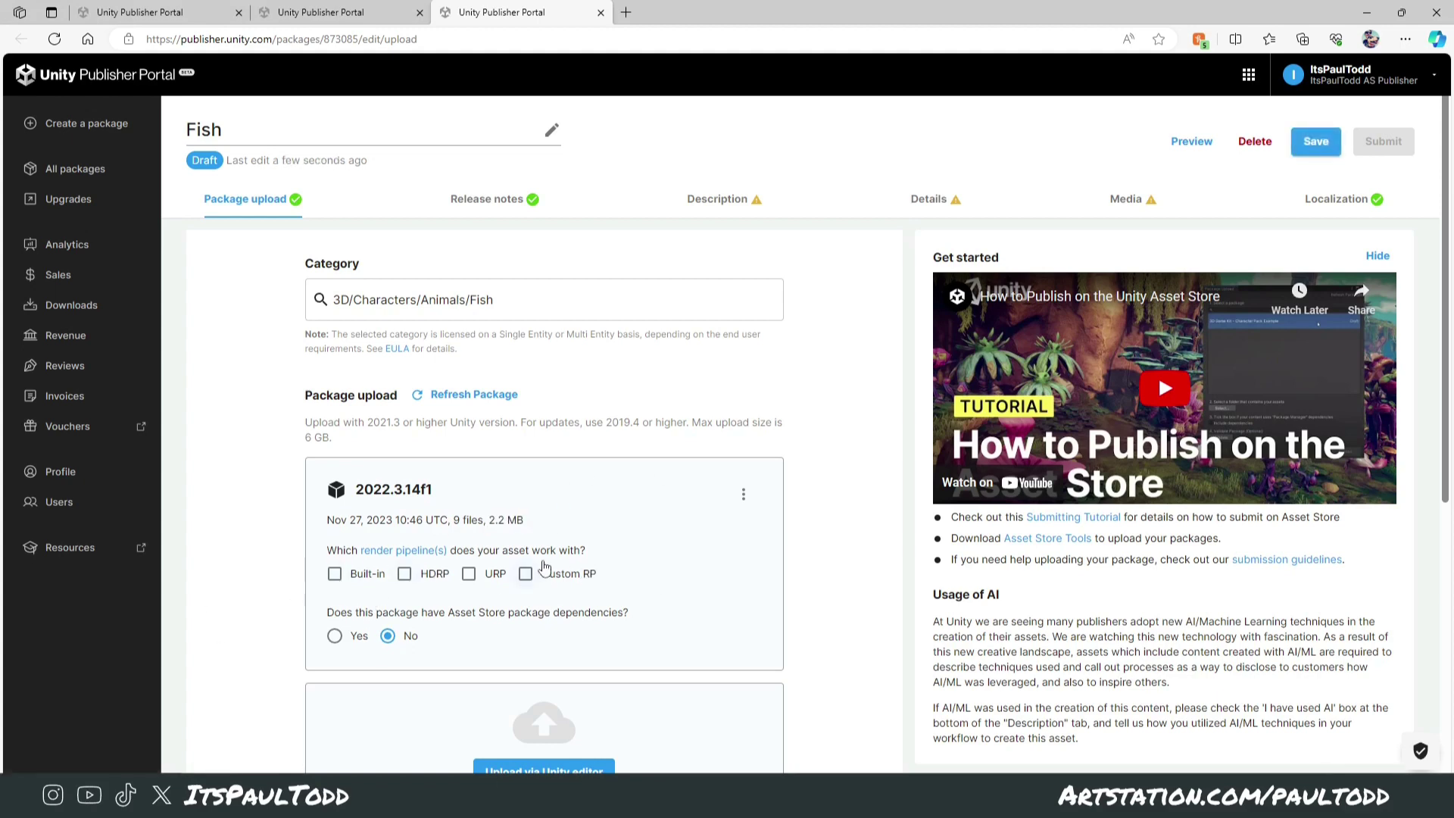
left_click(333, 578)
Step: Open the published Stylized Pumpkin package and examine its package upload settings and release notes as a reference
left_click(328, 13)
left_click(382, 485)
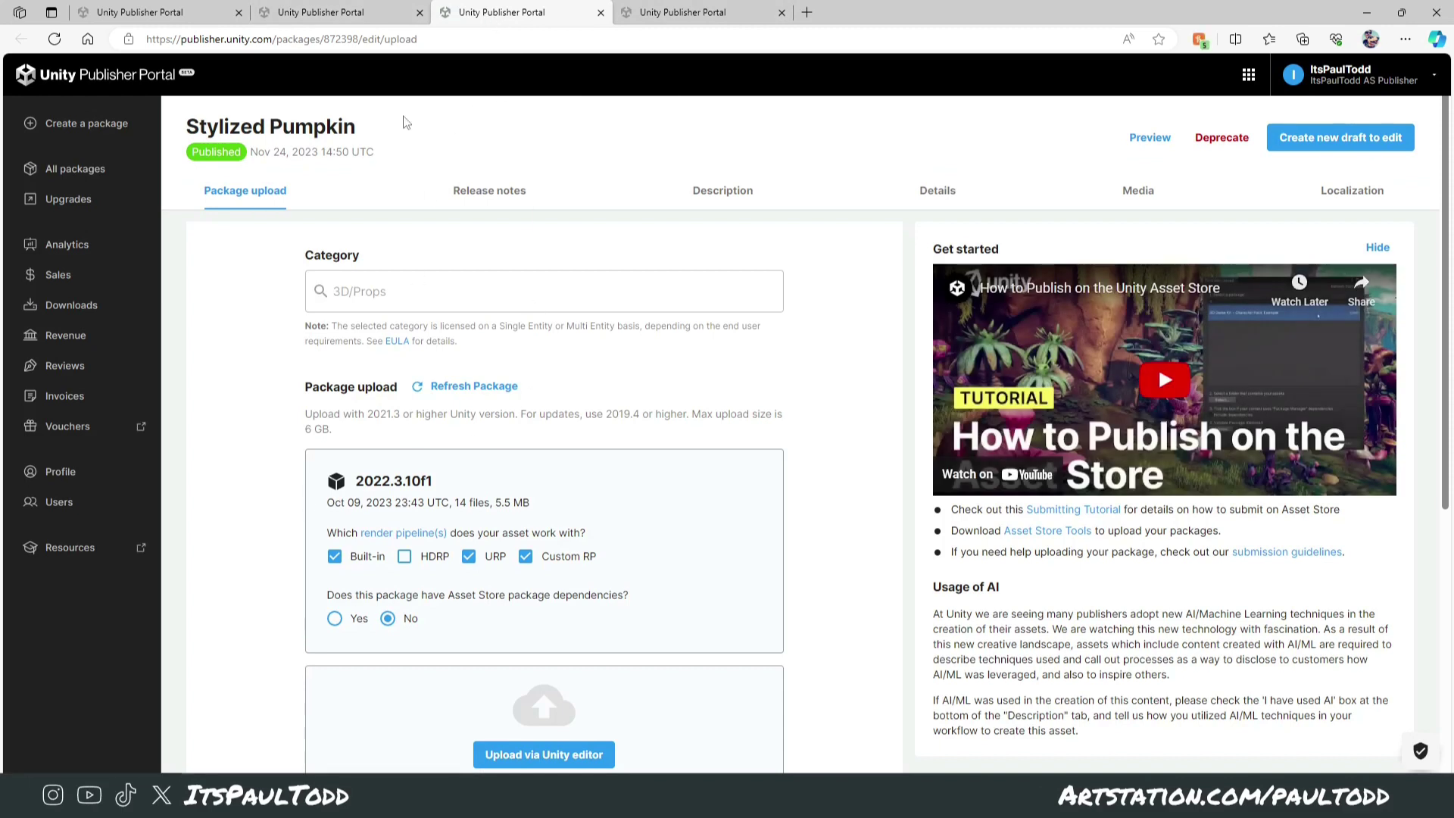
scroll(493, 200, "down", 2)
scroll(493, 190, "up", 2)
left_click(490, 191)
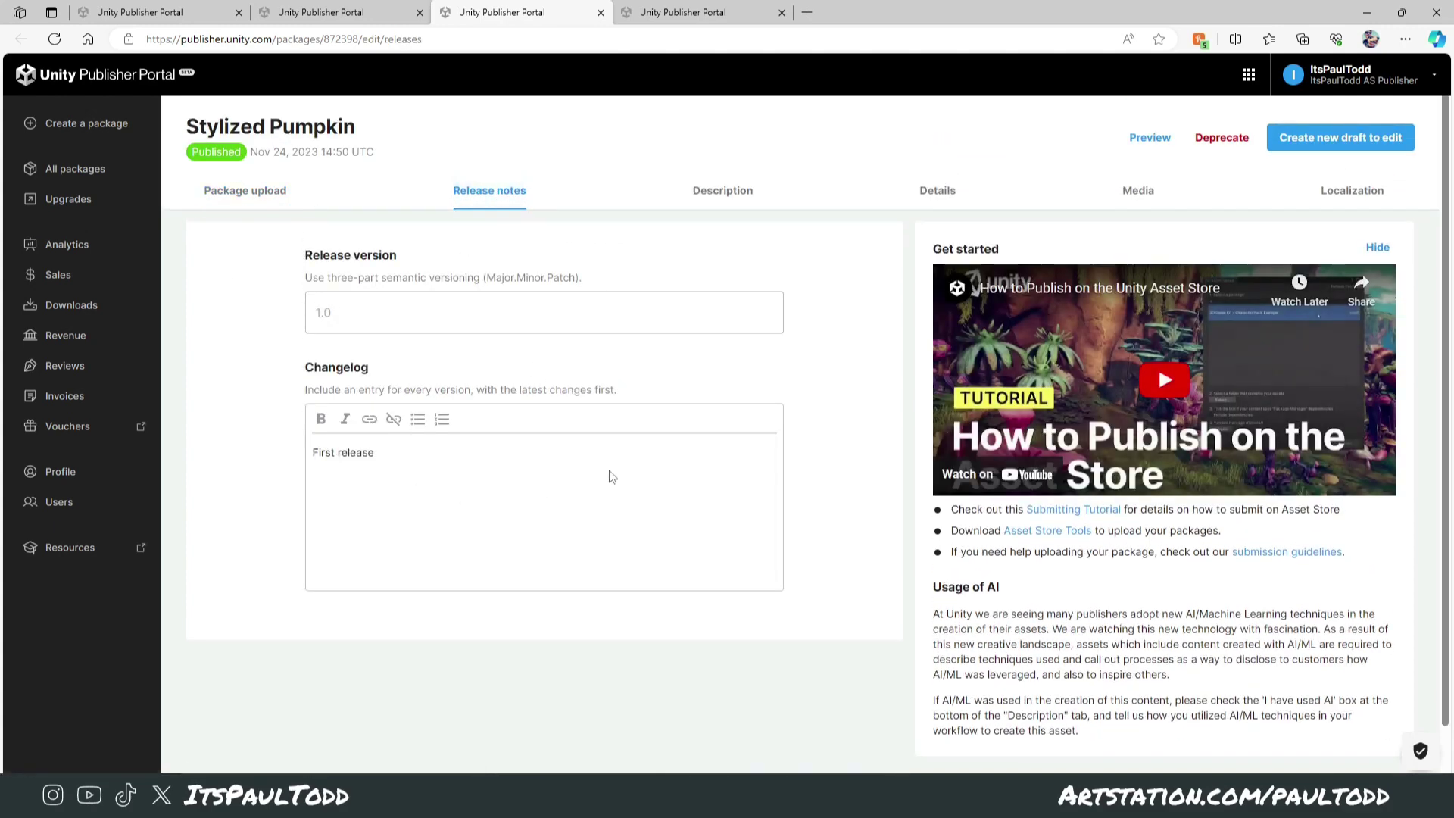
Step: Review the Stylized Pumpkin's summary and description, followed by its pricing and keyword details
left_click(720, 189)
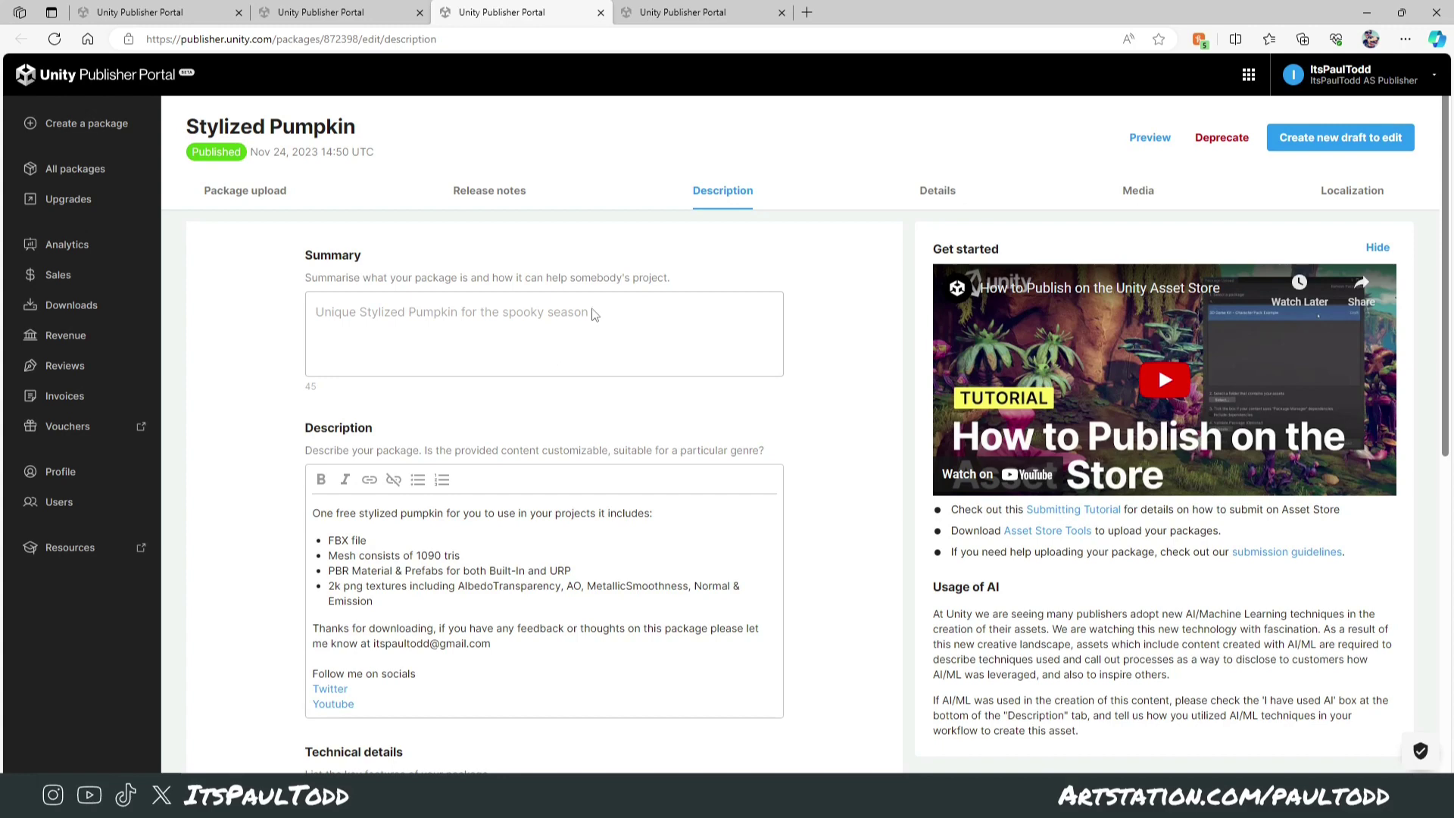
scroll(617, 363, "down", 2)
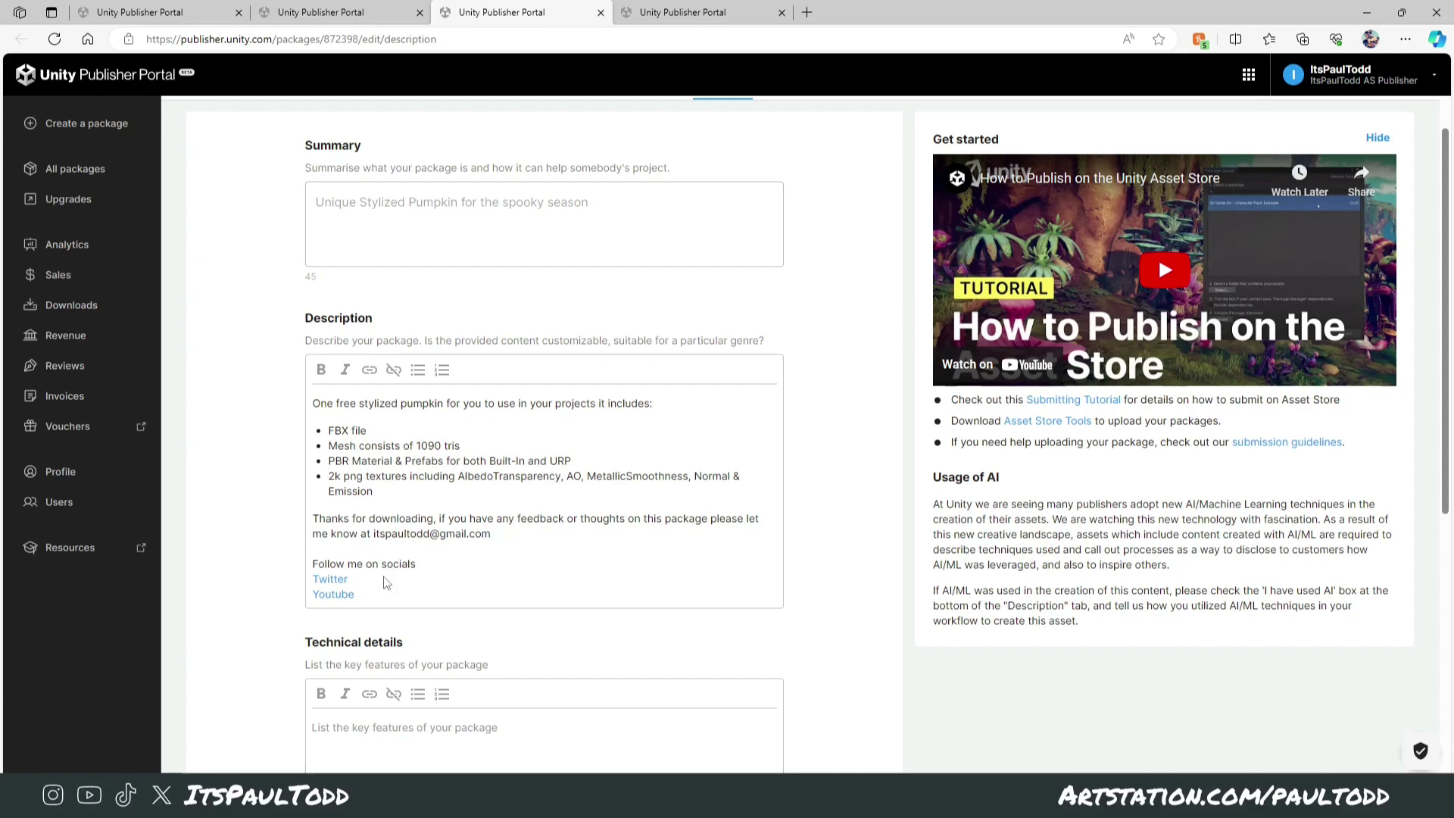
scroll(765, 542, "up", 2)
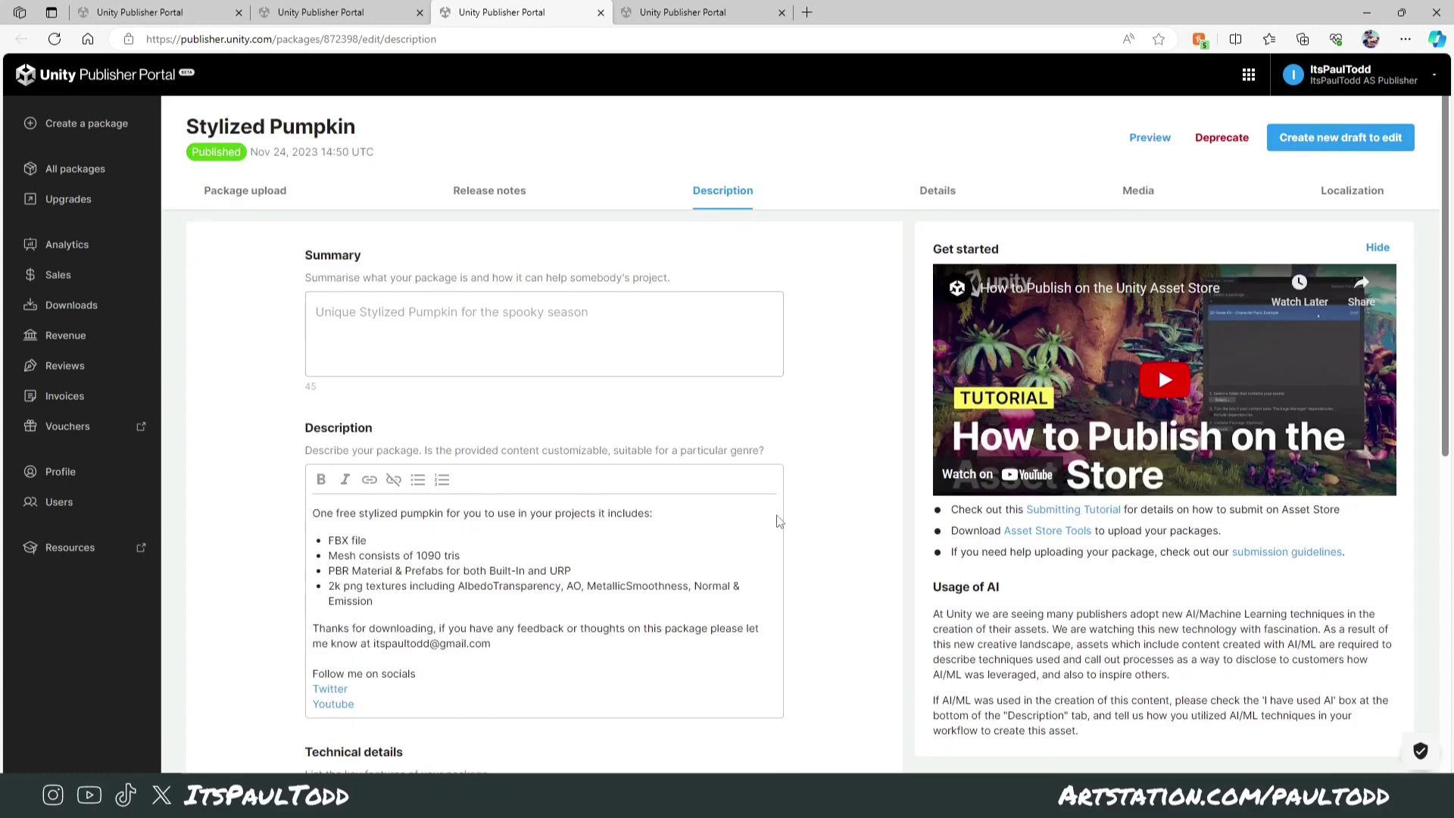
left_click(939, 192)
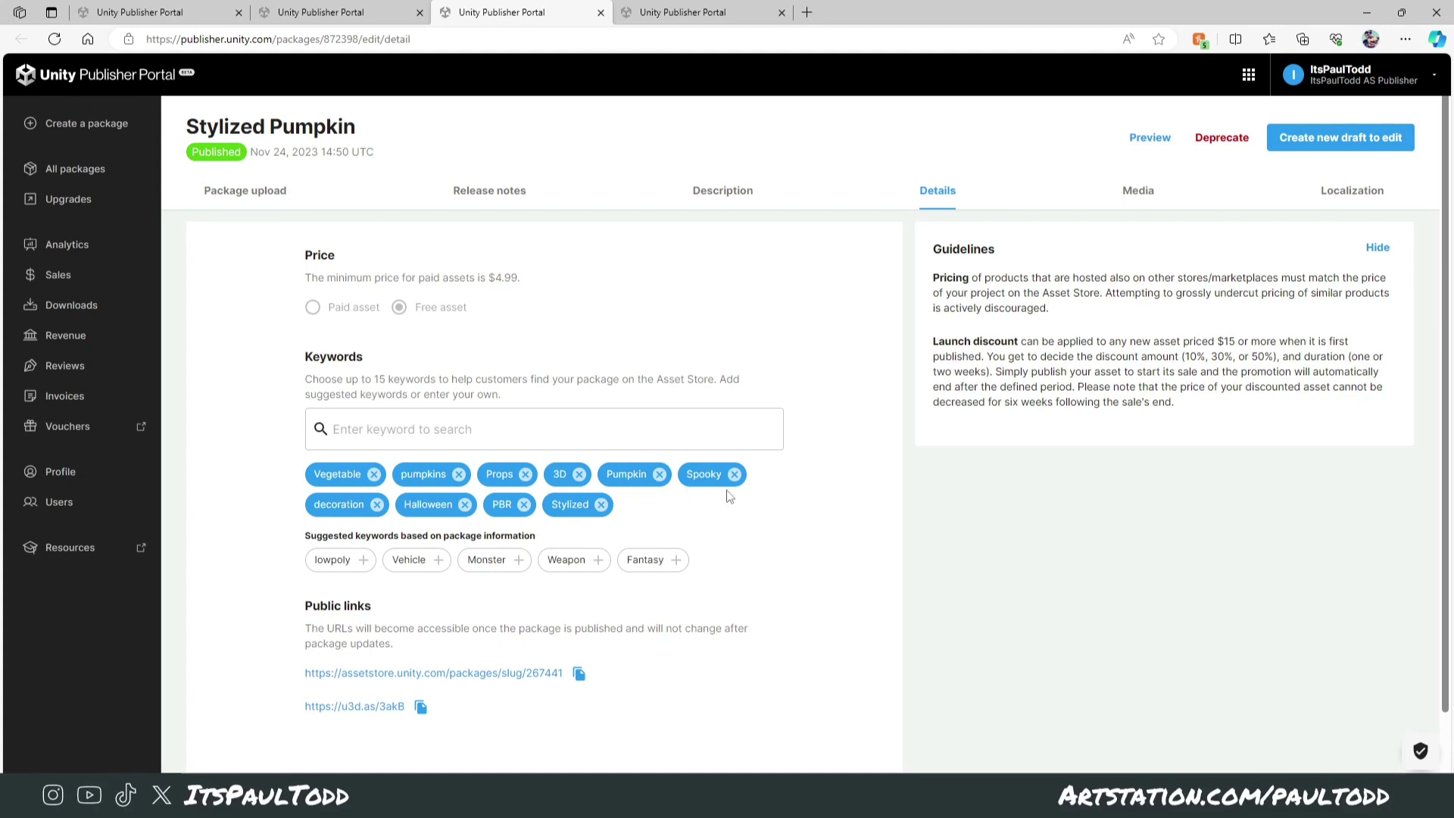
Step: Examine the Stylized Pumpkin's screenshots, its icon, card and cover marketing images, and its localization options
left_click(1127, 196)
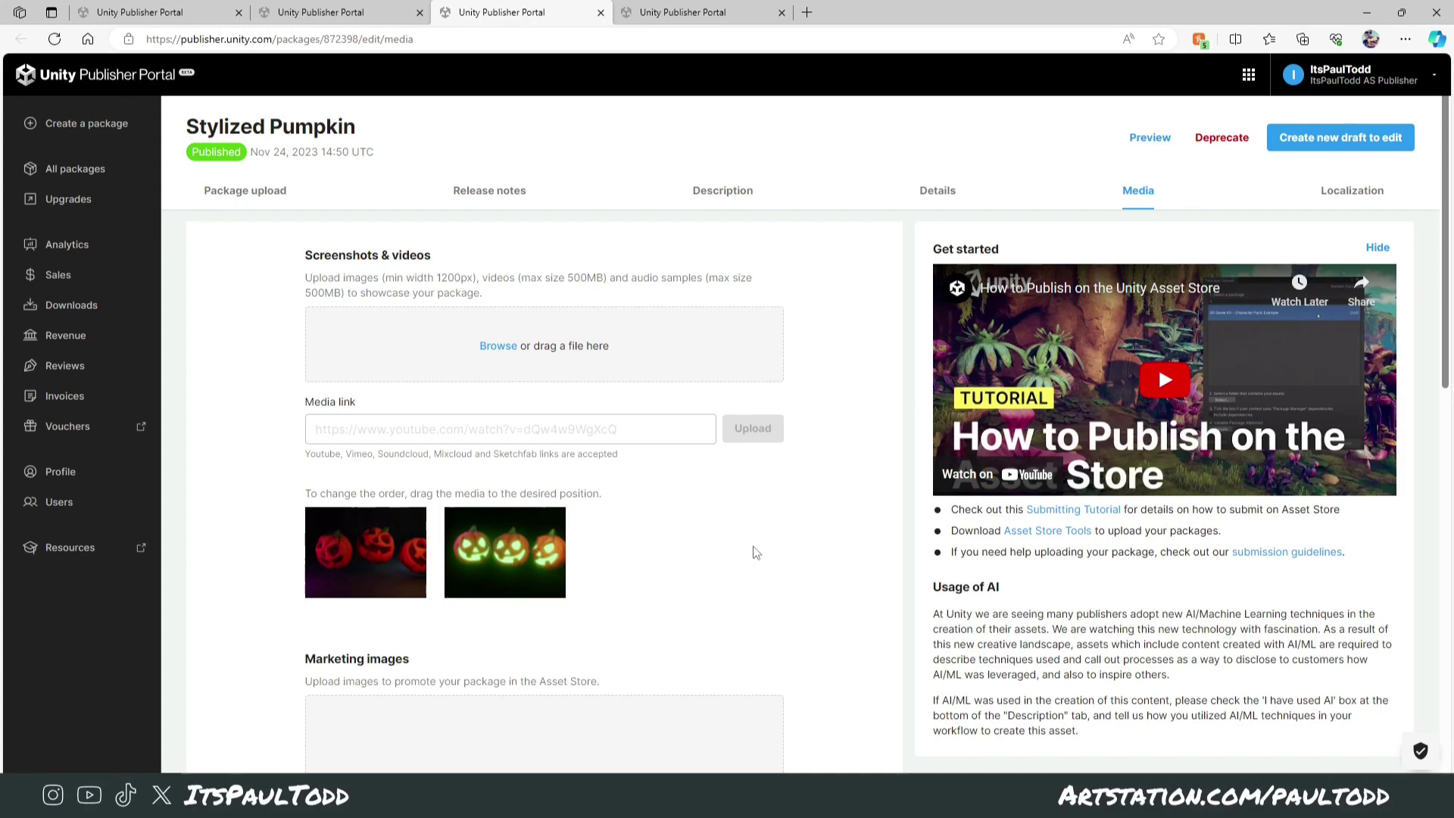
scroll(756, 553, "down", 7)
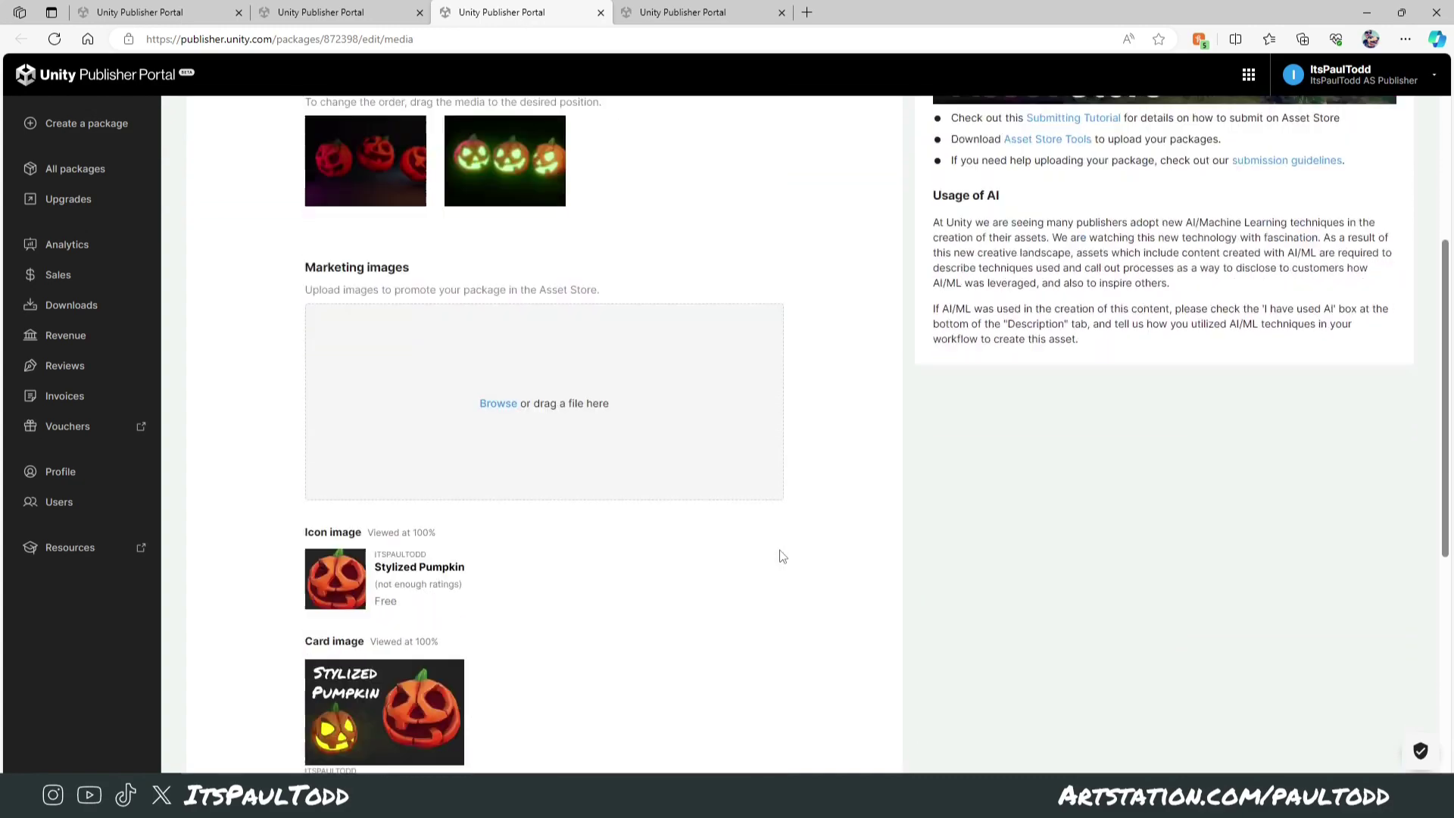
scroll(615, 456, "down", 1)
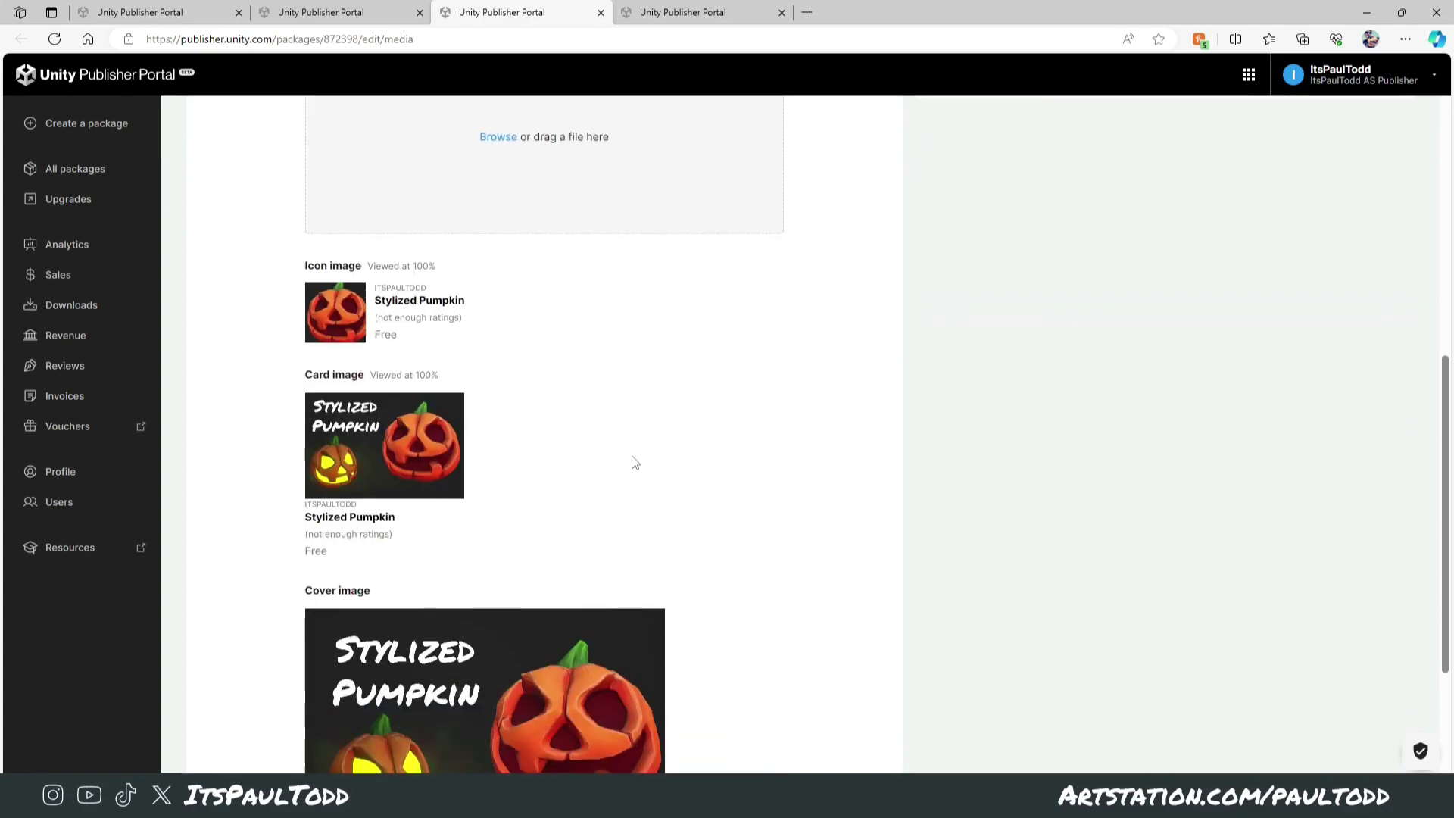
scroll(637, 454, "down", 1)
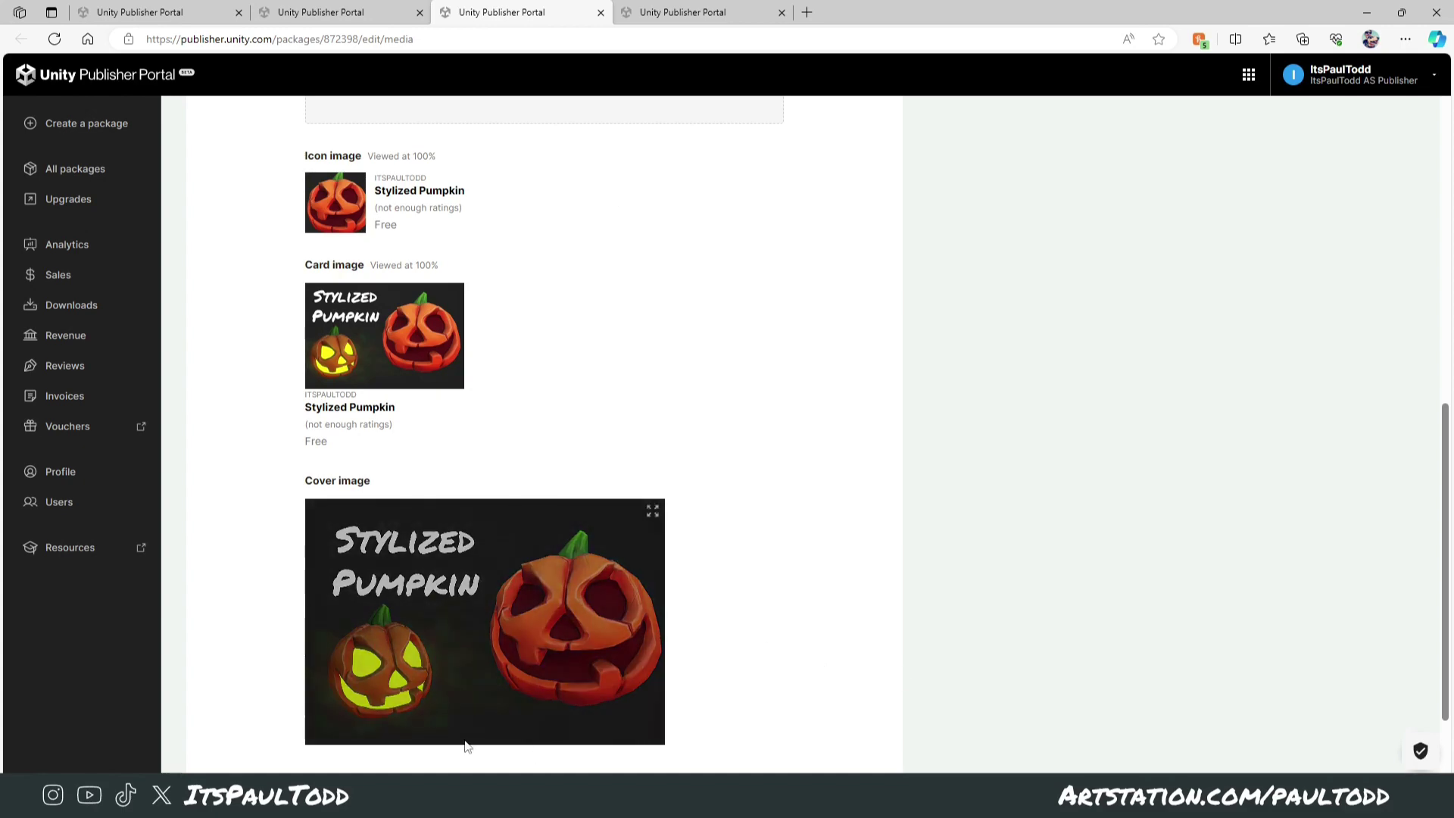
scroll(856, 648, "up", 6)
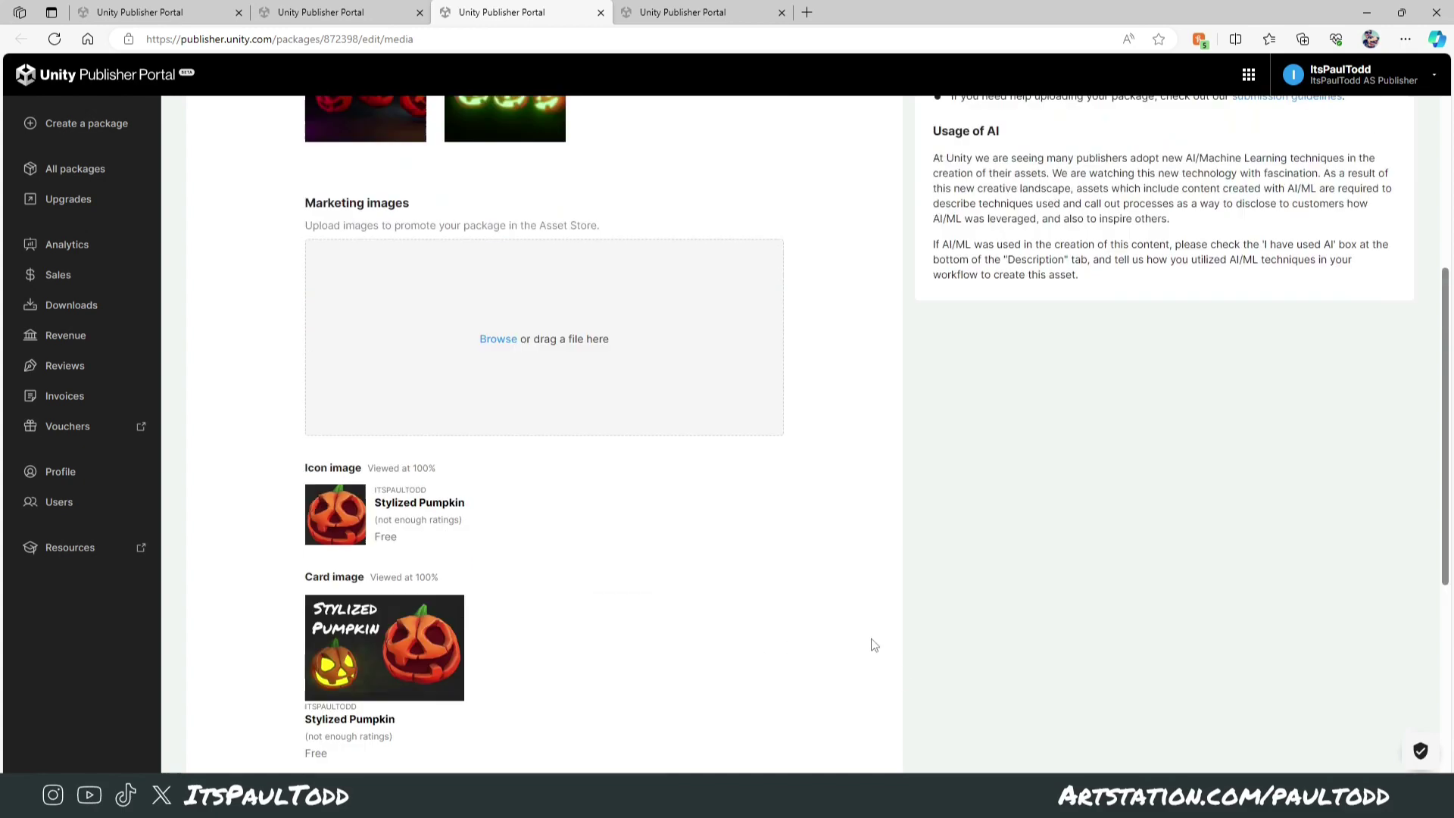
scroll(792, 520, "down", 8)
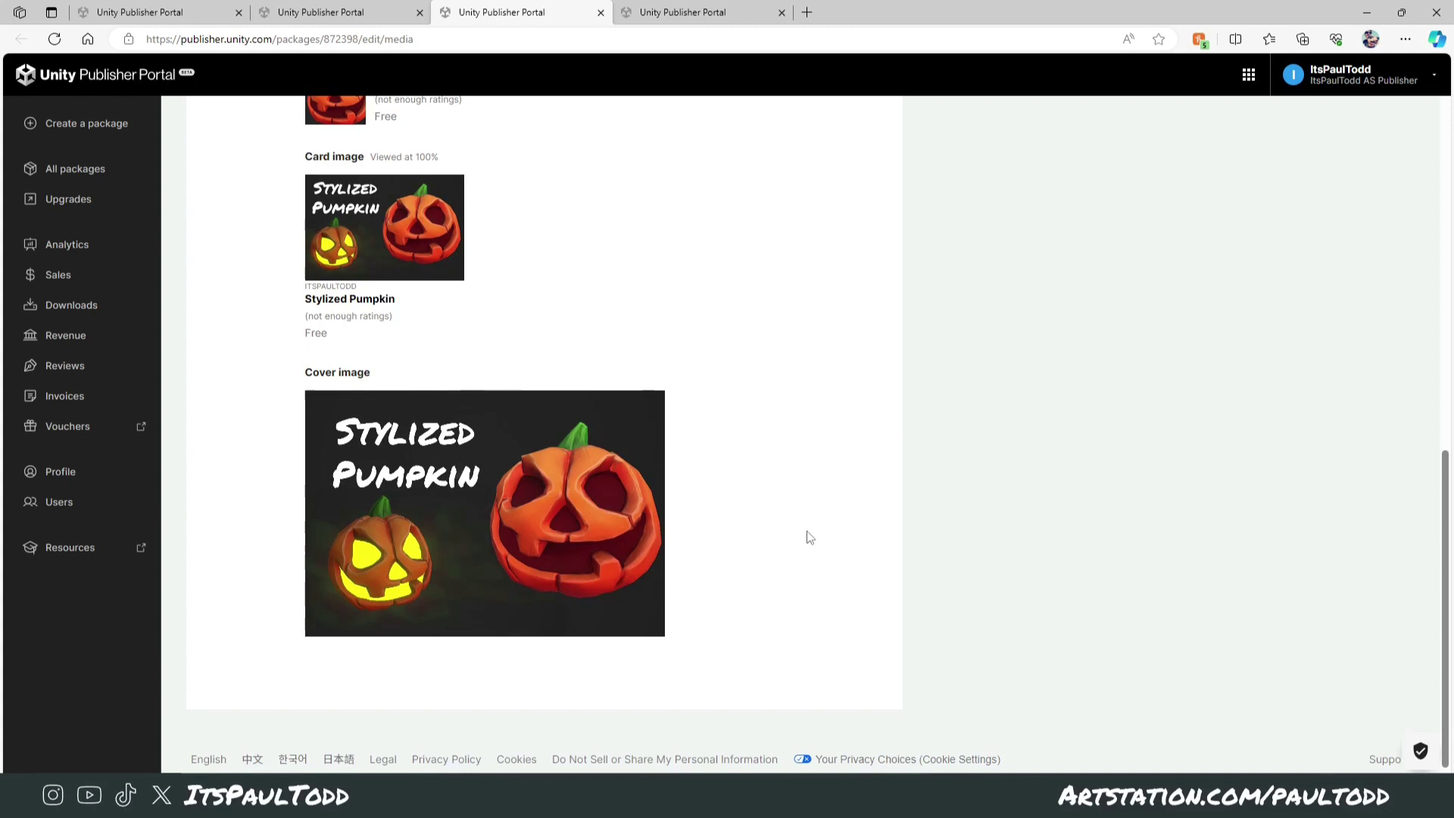
scroll(841, 633, "up", 1)
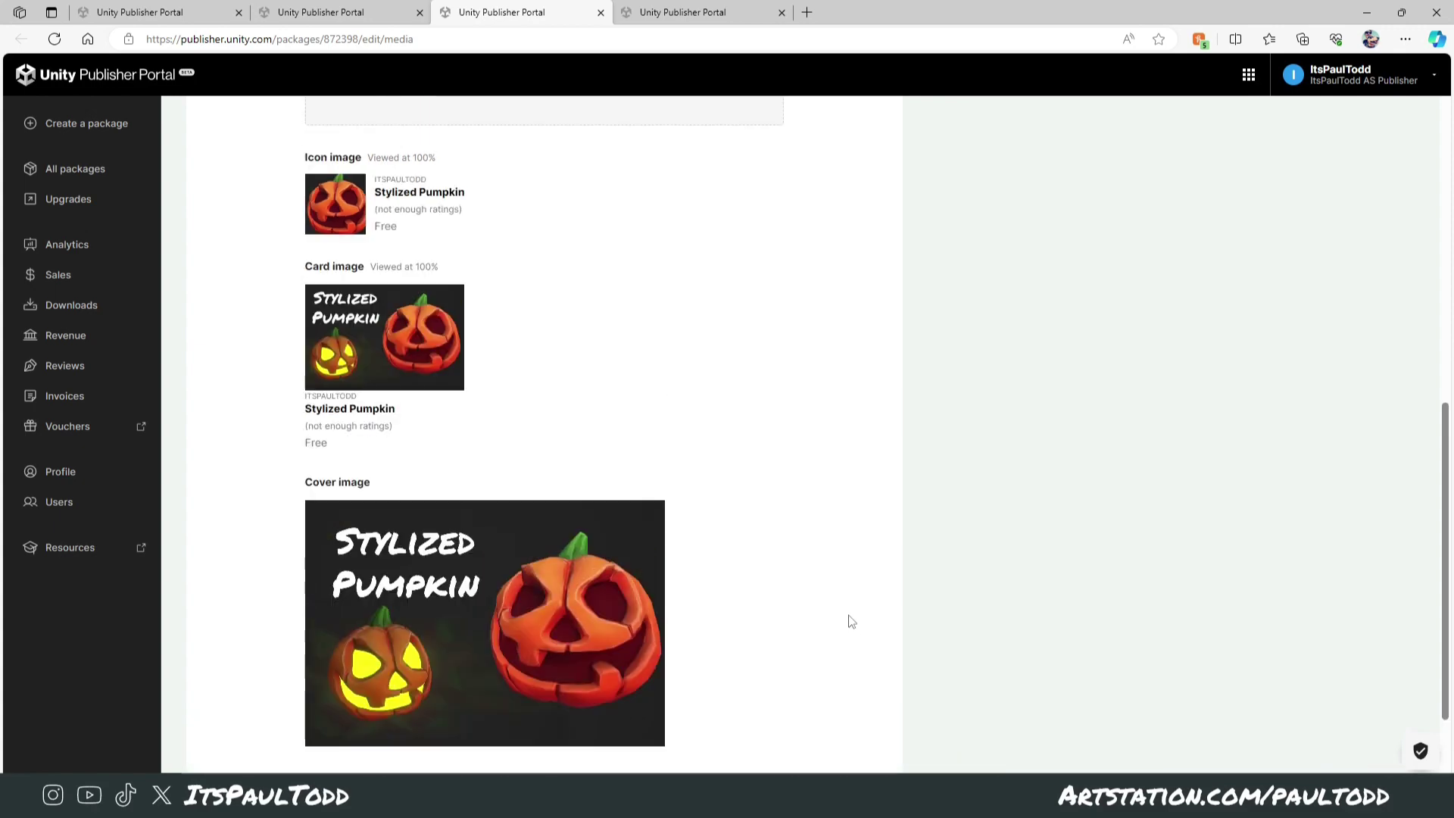
scroll(818, 597, "up", 7)
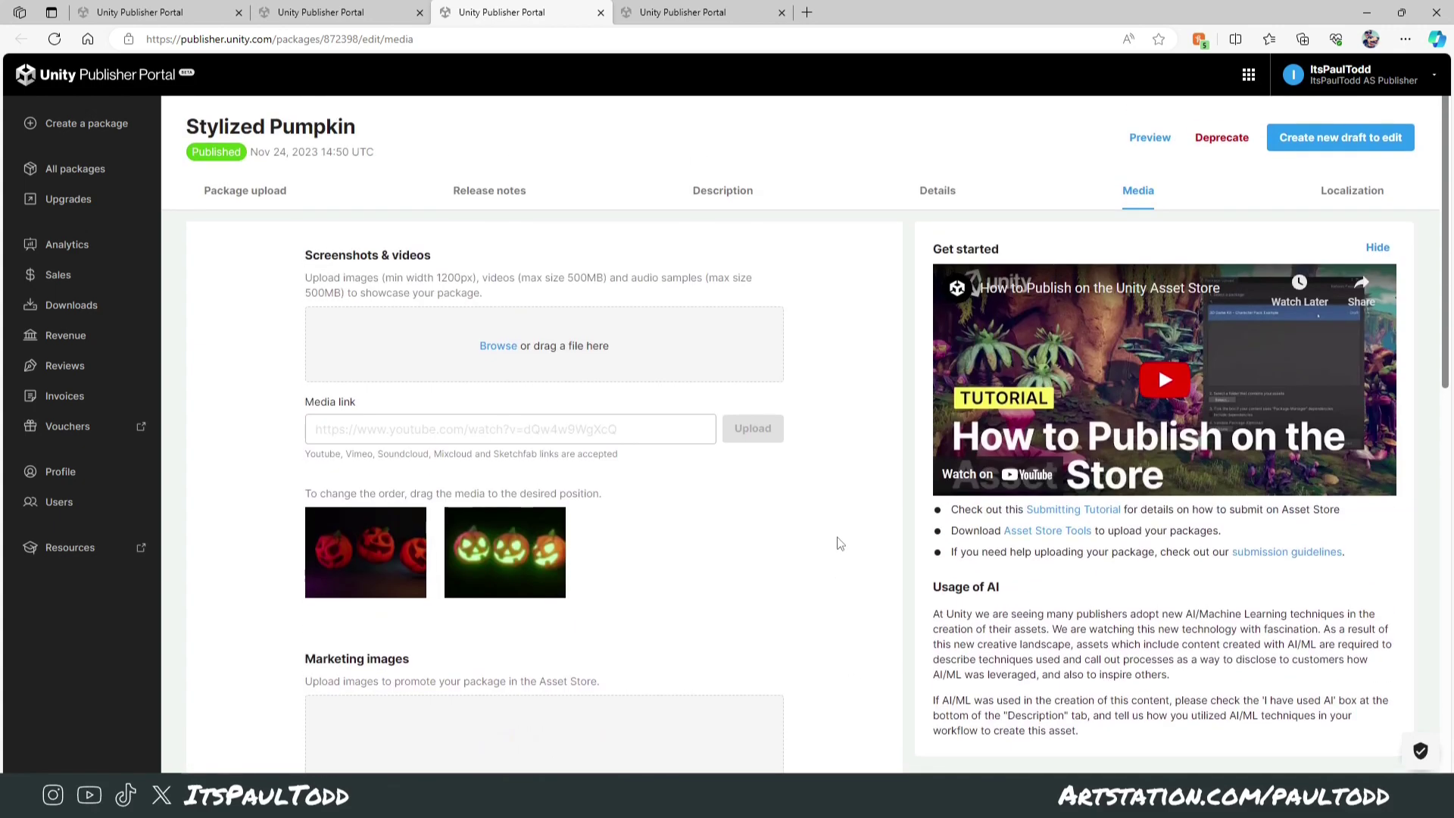
left_click(1355, 198)
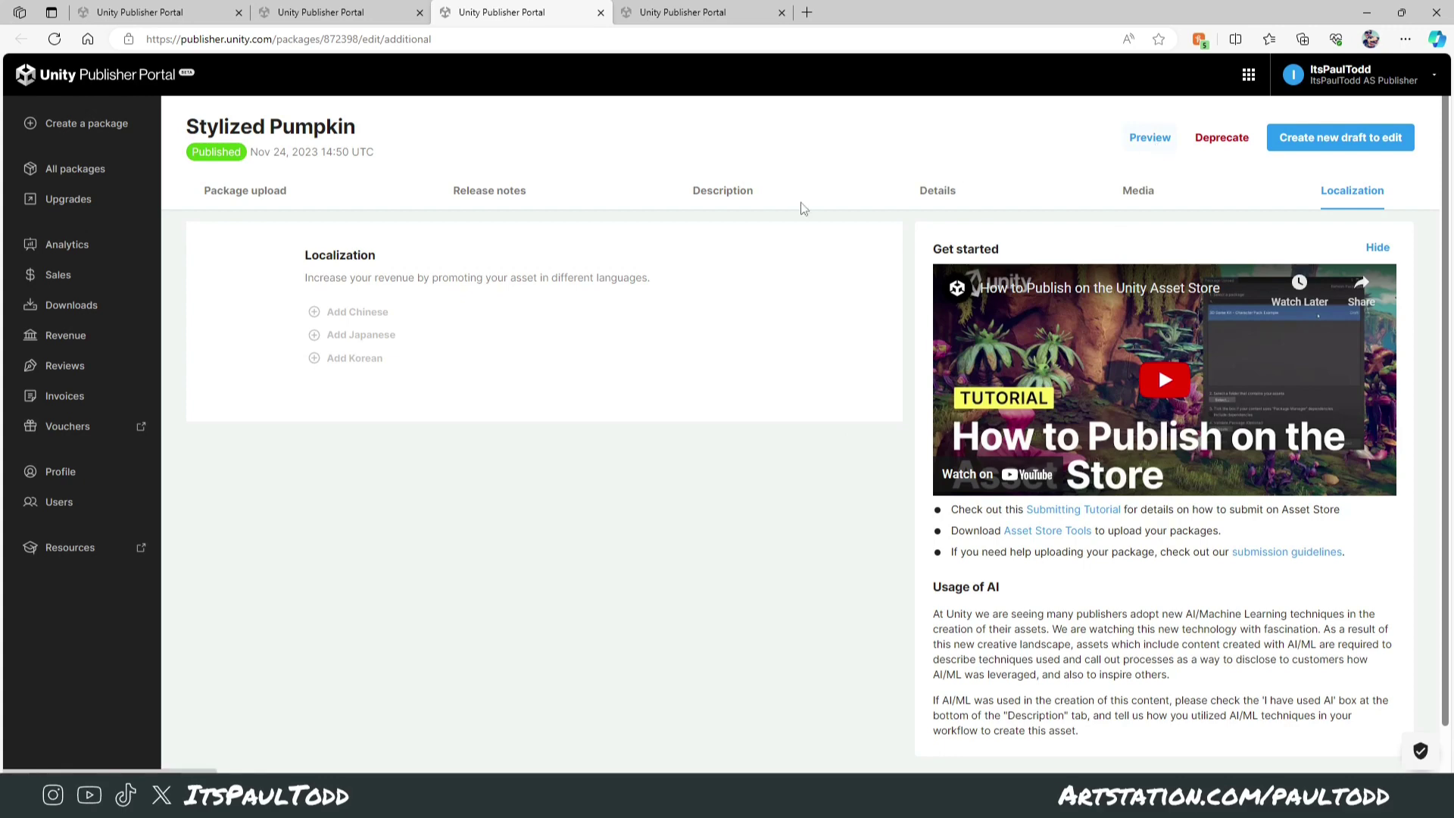
Step: Preview the Stylized Pumpkin's Asset Store page and browse through its gallery images
left_click(1147, 143)
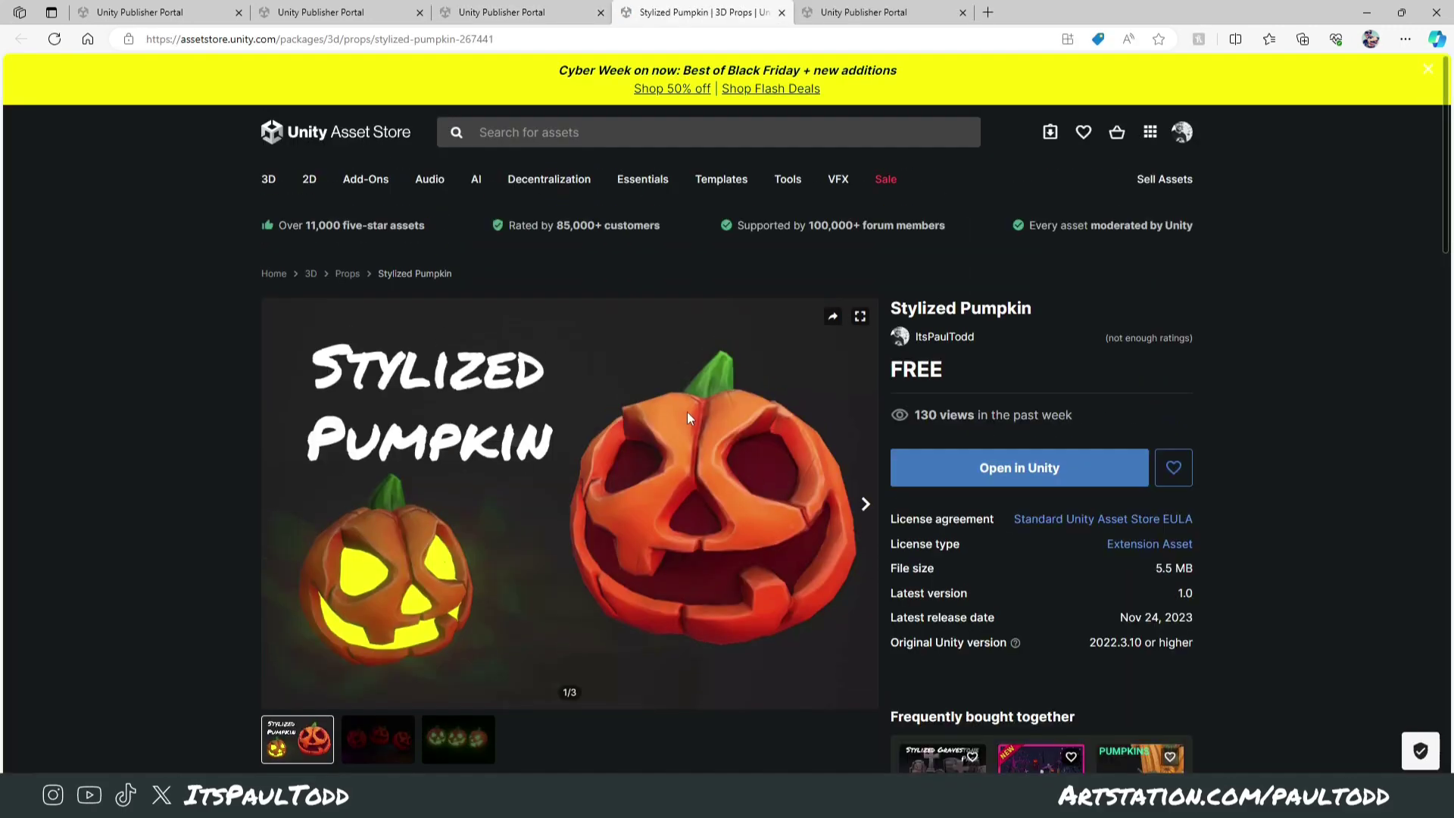
scroll(802, 426, "down", 2)
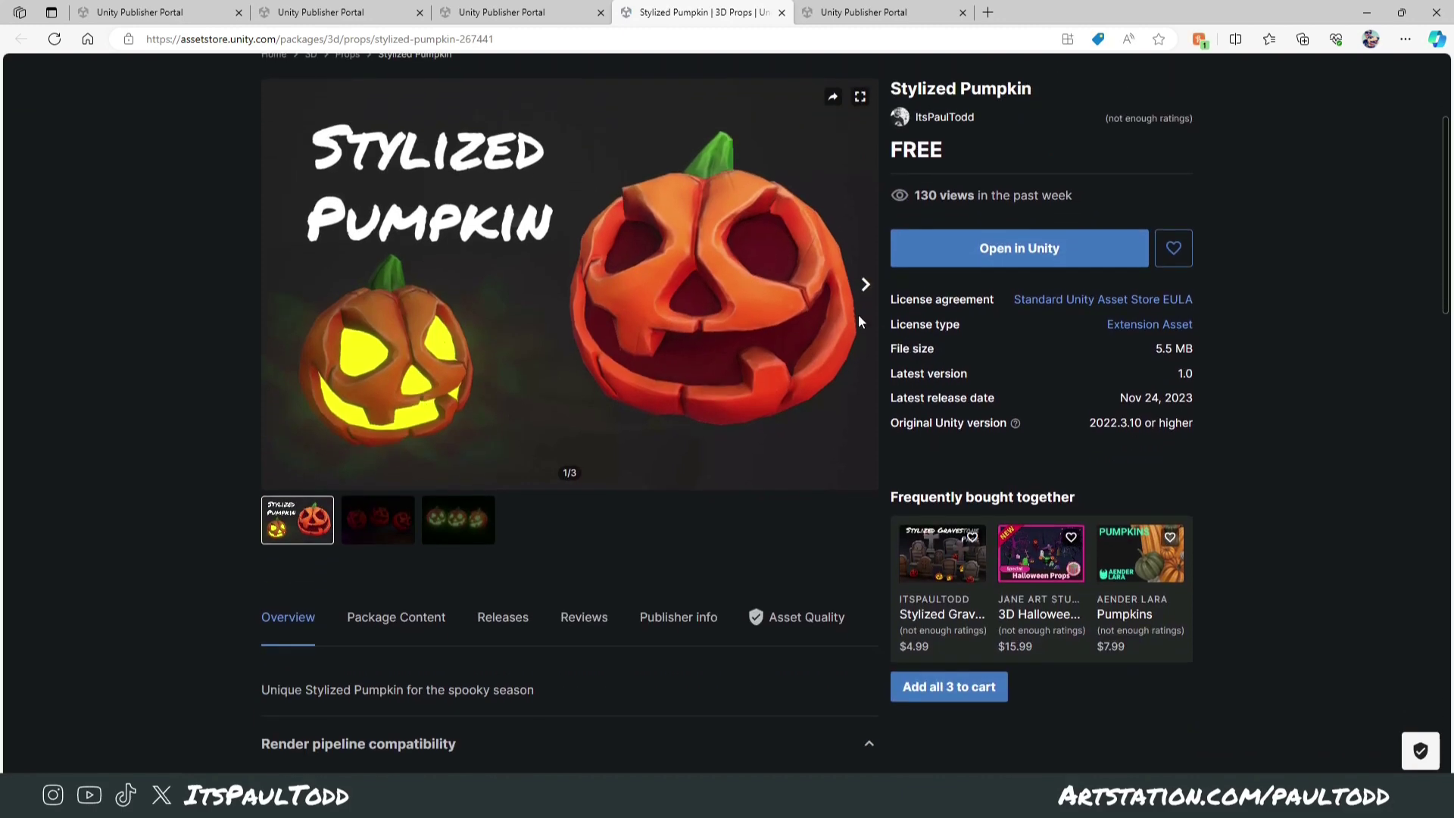
left_click(865, 284)
left_click(865, 284)
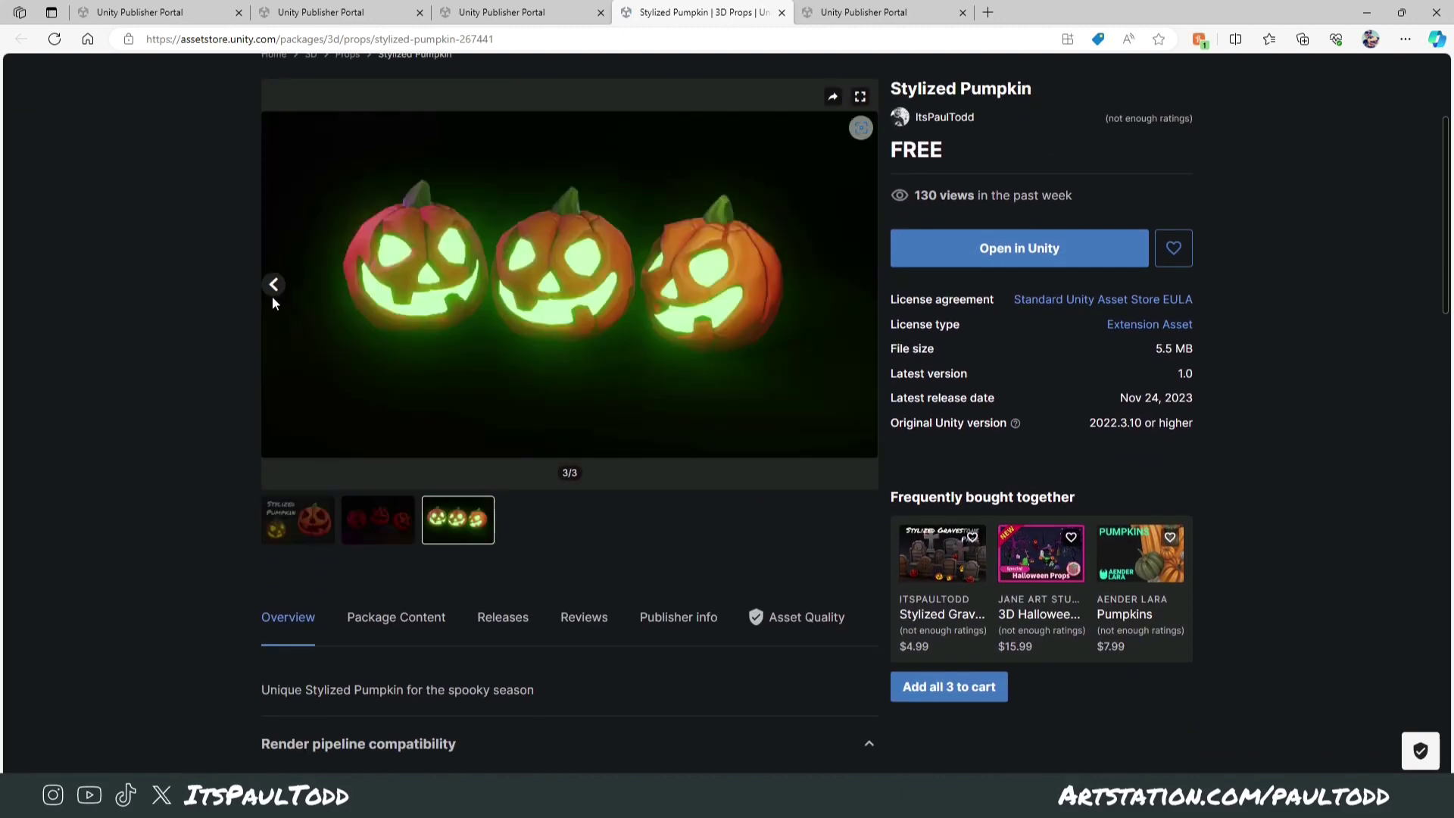
Step: Examine the render pipeline compatibility, description and related keywords on the Stylized Pumpkin's store page
scroll(329, 561, "down", 4)
scroll(423, 331, "down", 3)
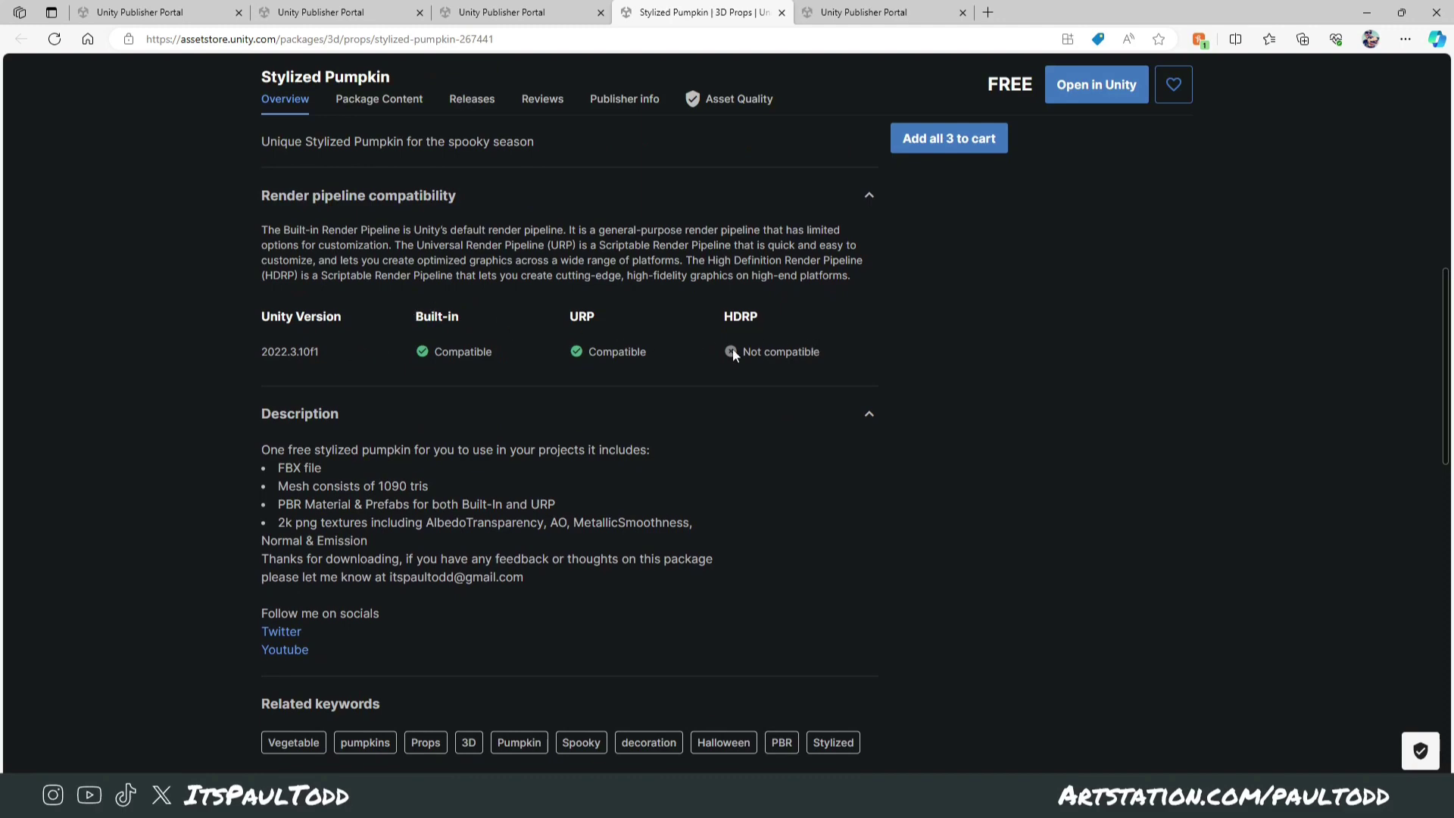
left_click_drag(726, 318, 789, 327)
left_click(996, 384)
scroll(925, 491, "up", 2)
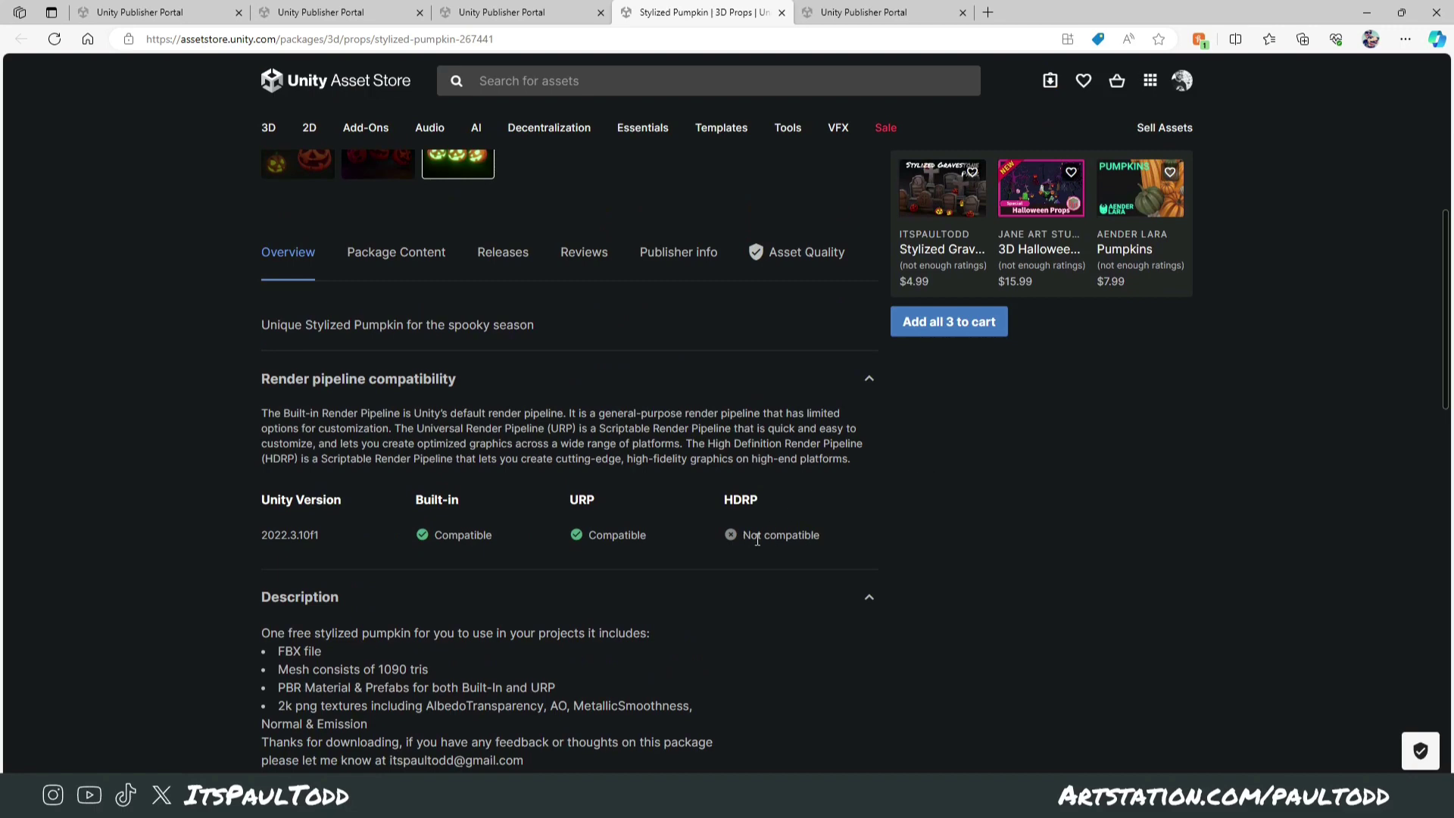
scroll(990, 583, "down", 2)
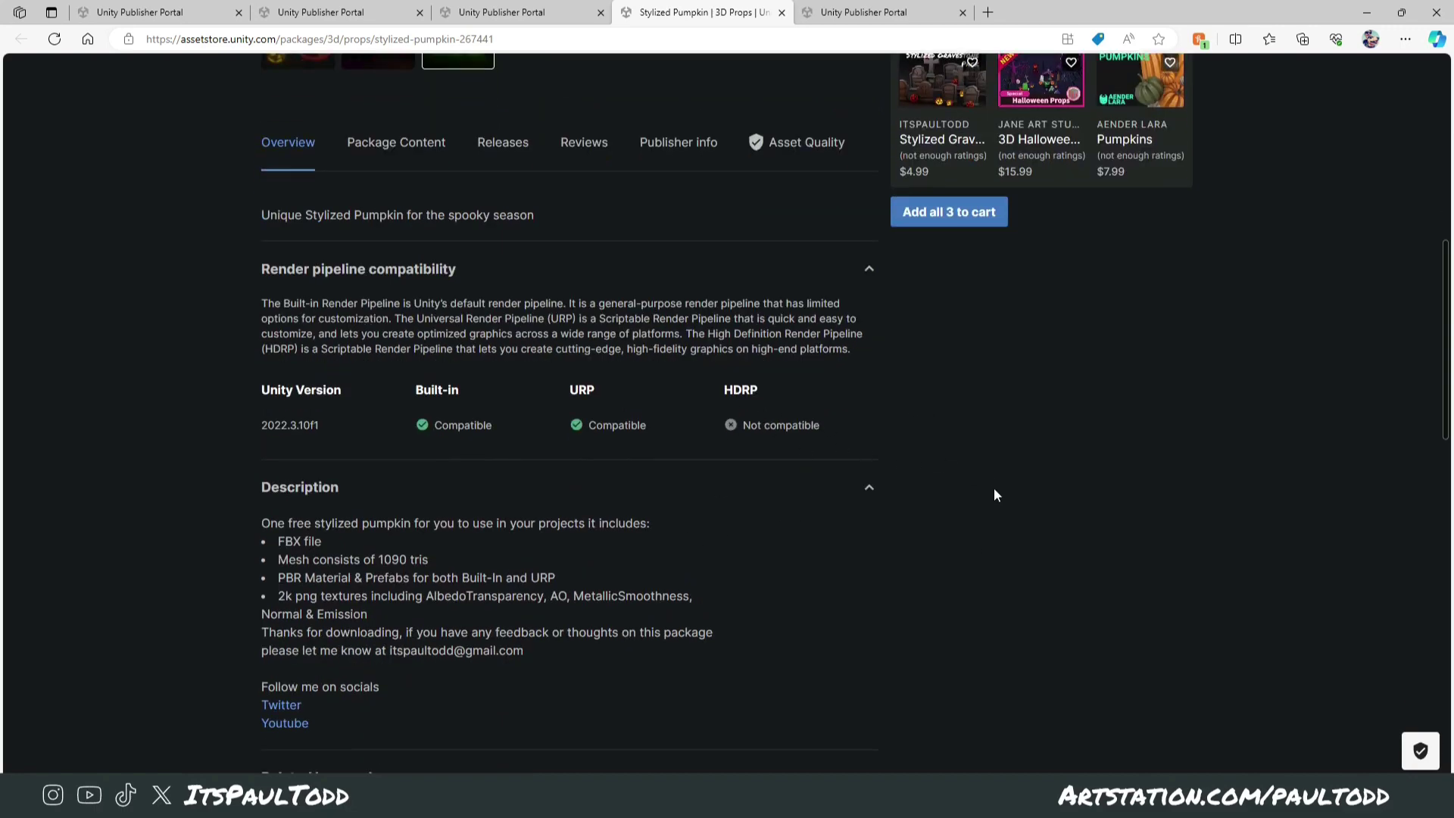
scroll(992, 481, "down", 1)
scroll(1075, 492, "up", 10)
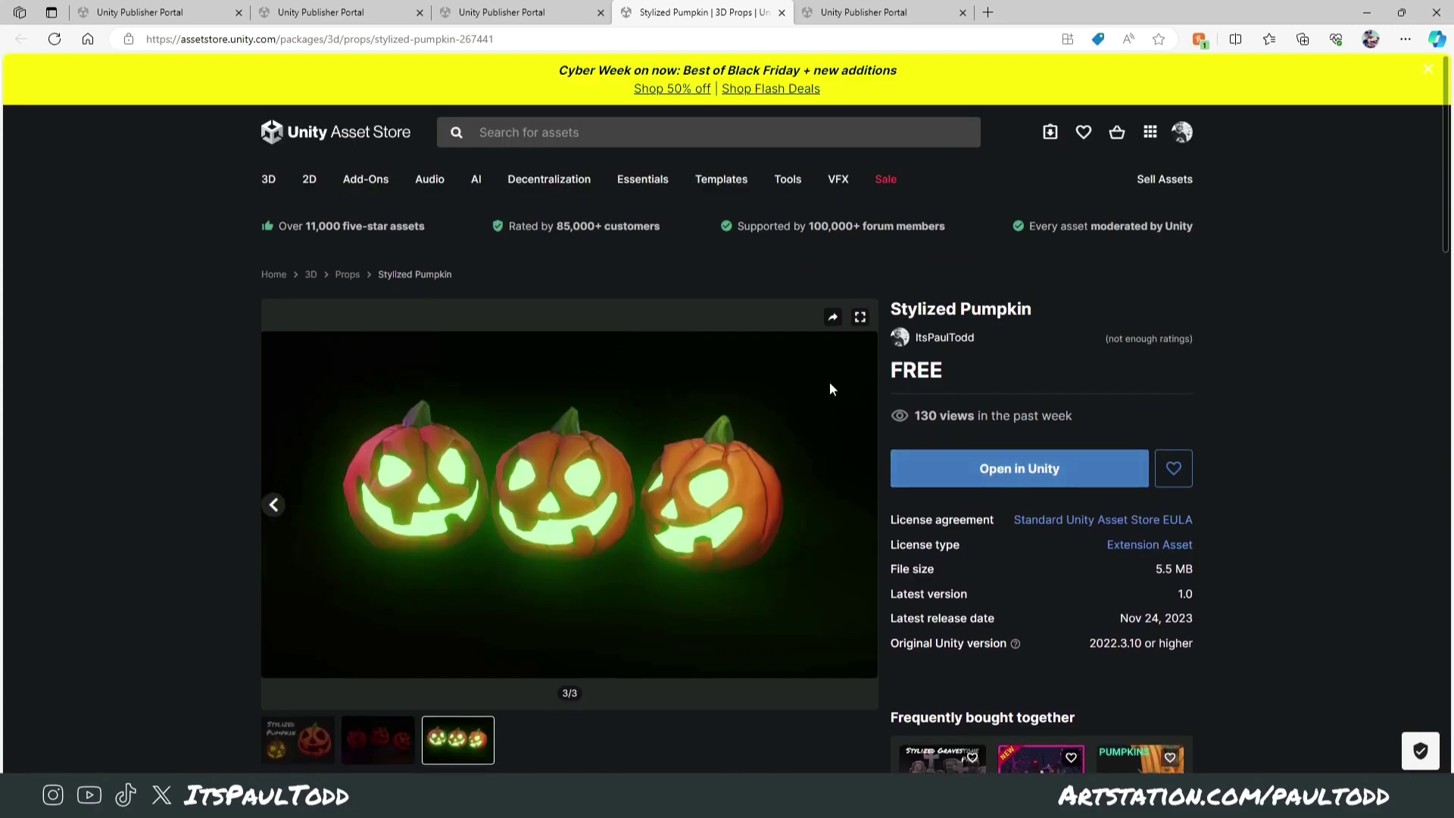
Step: Return to the Fish draft in the Publisher Portal and review its package upload settings
key("ctrl+shift+Tab")
left_click(871, 12)
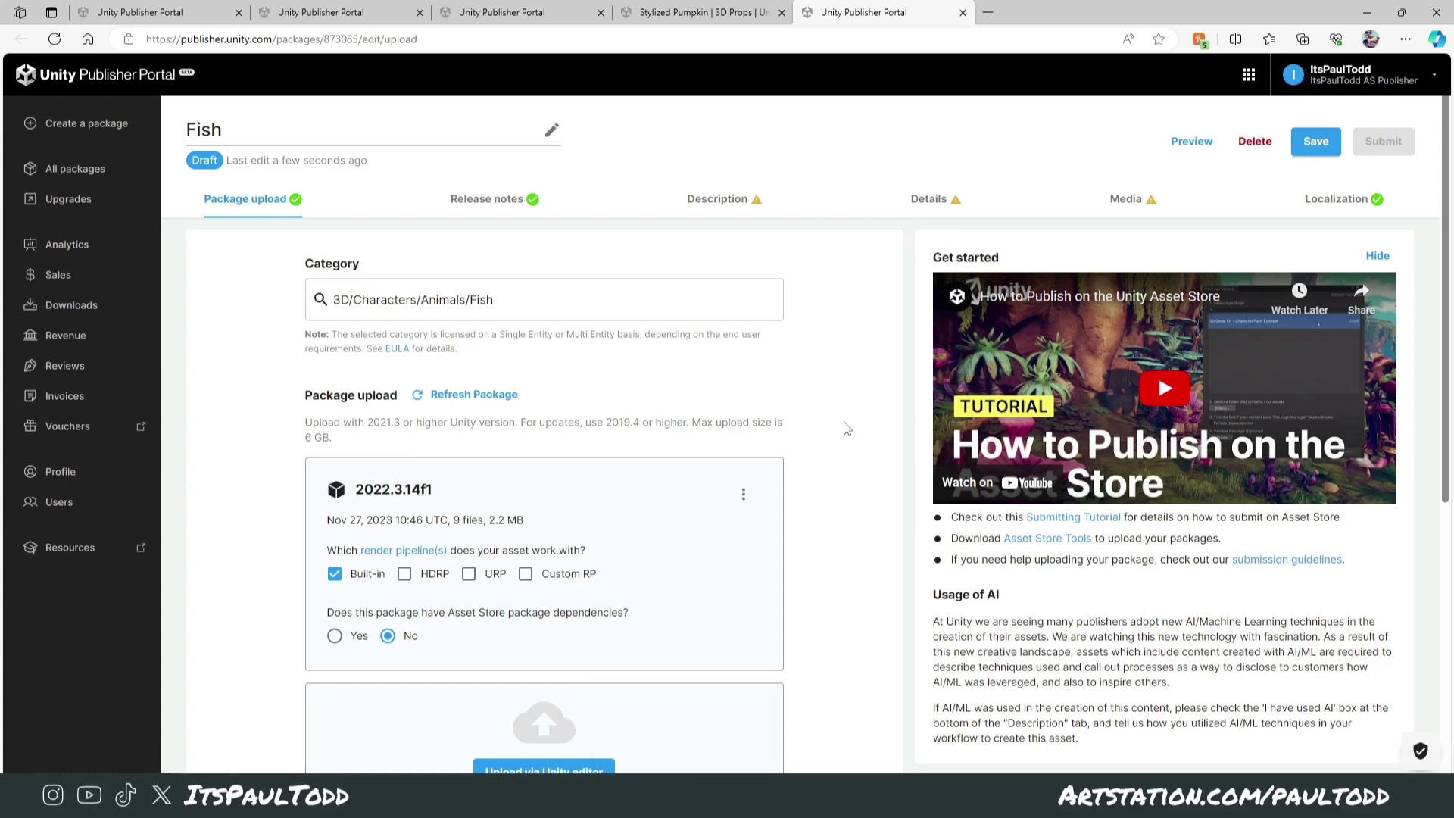
scroll(839, 513, "down", 1)
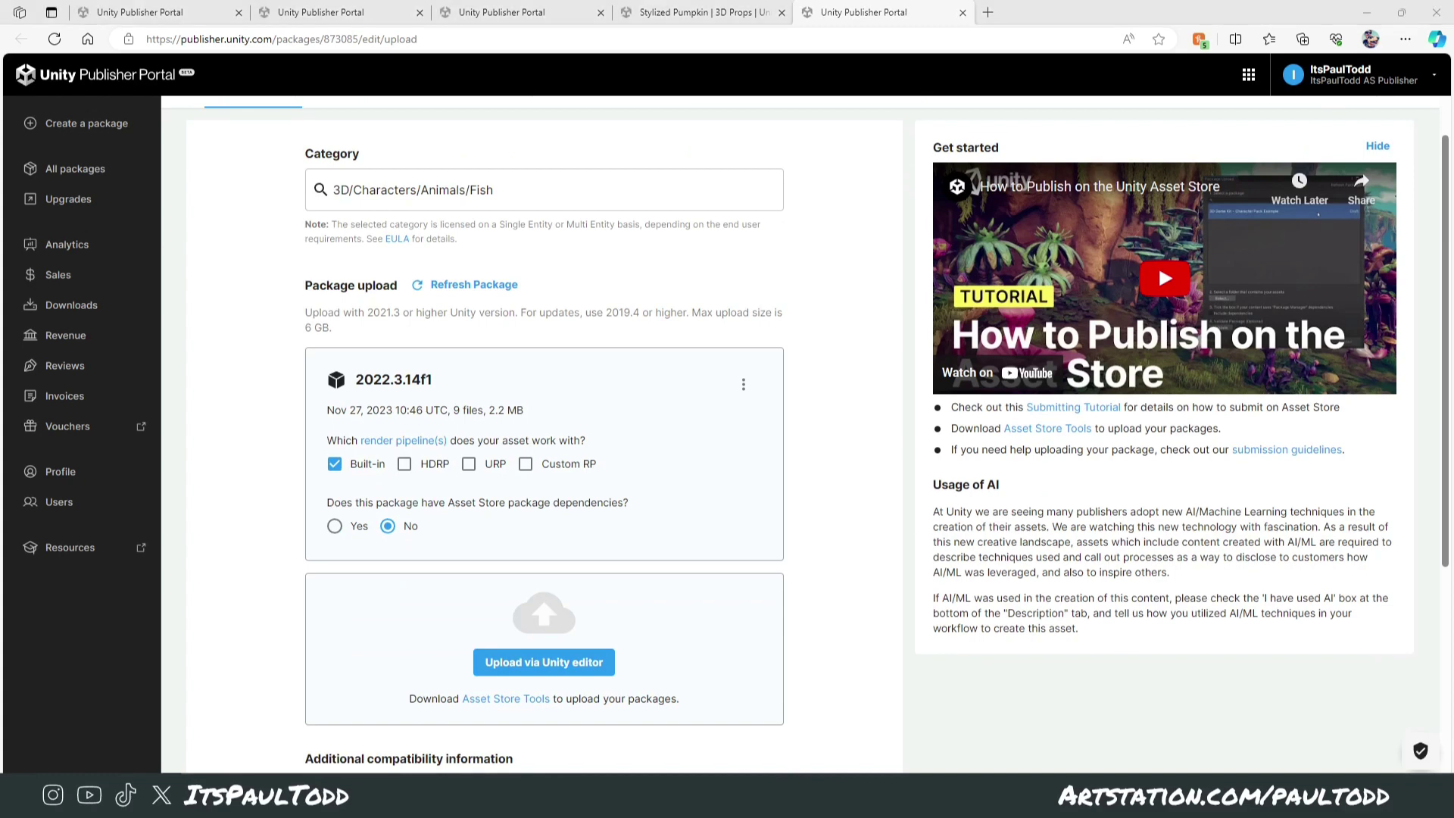
key("ctrl+shift+Tab")
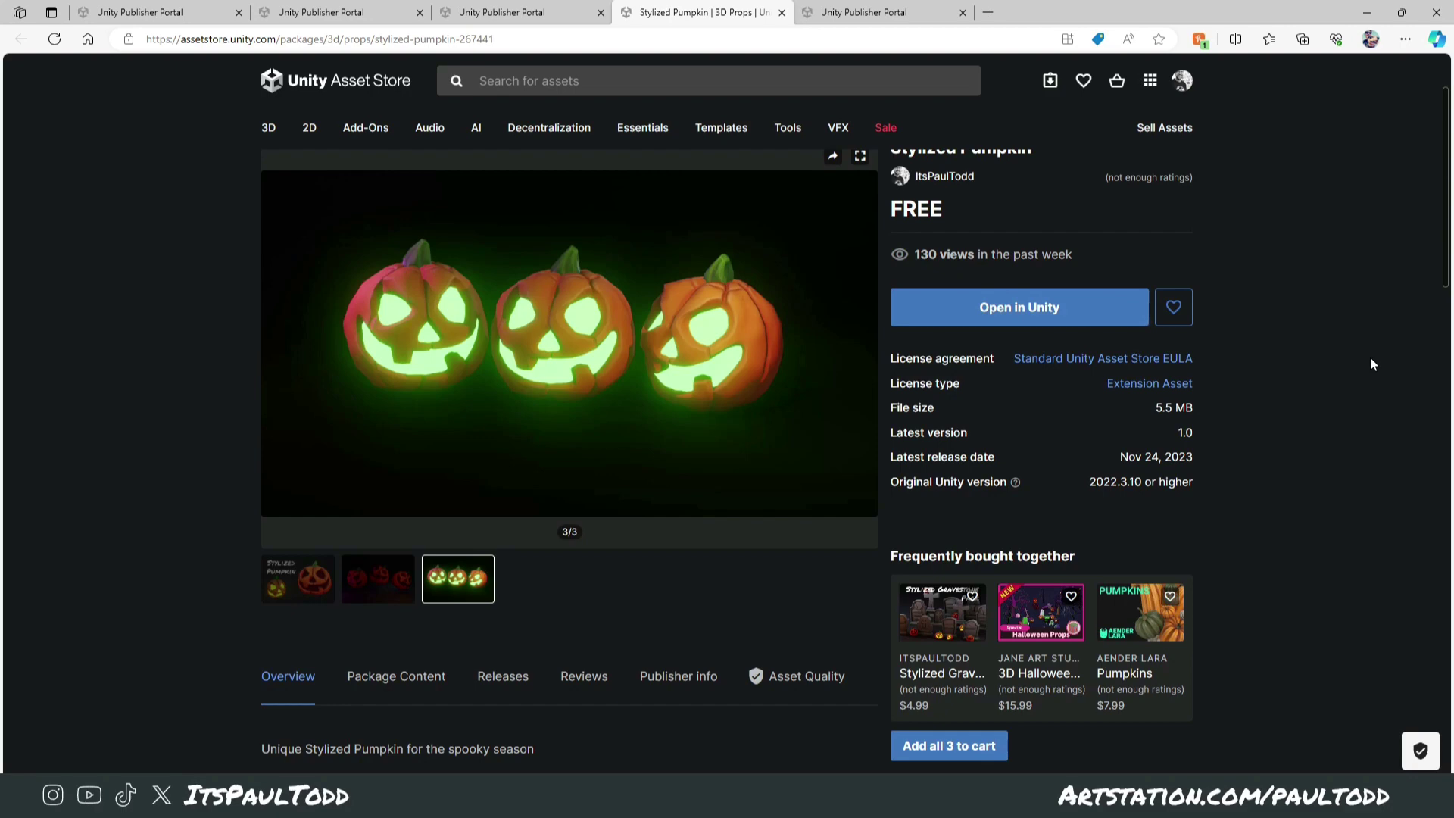
left_click(831, 14)
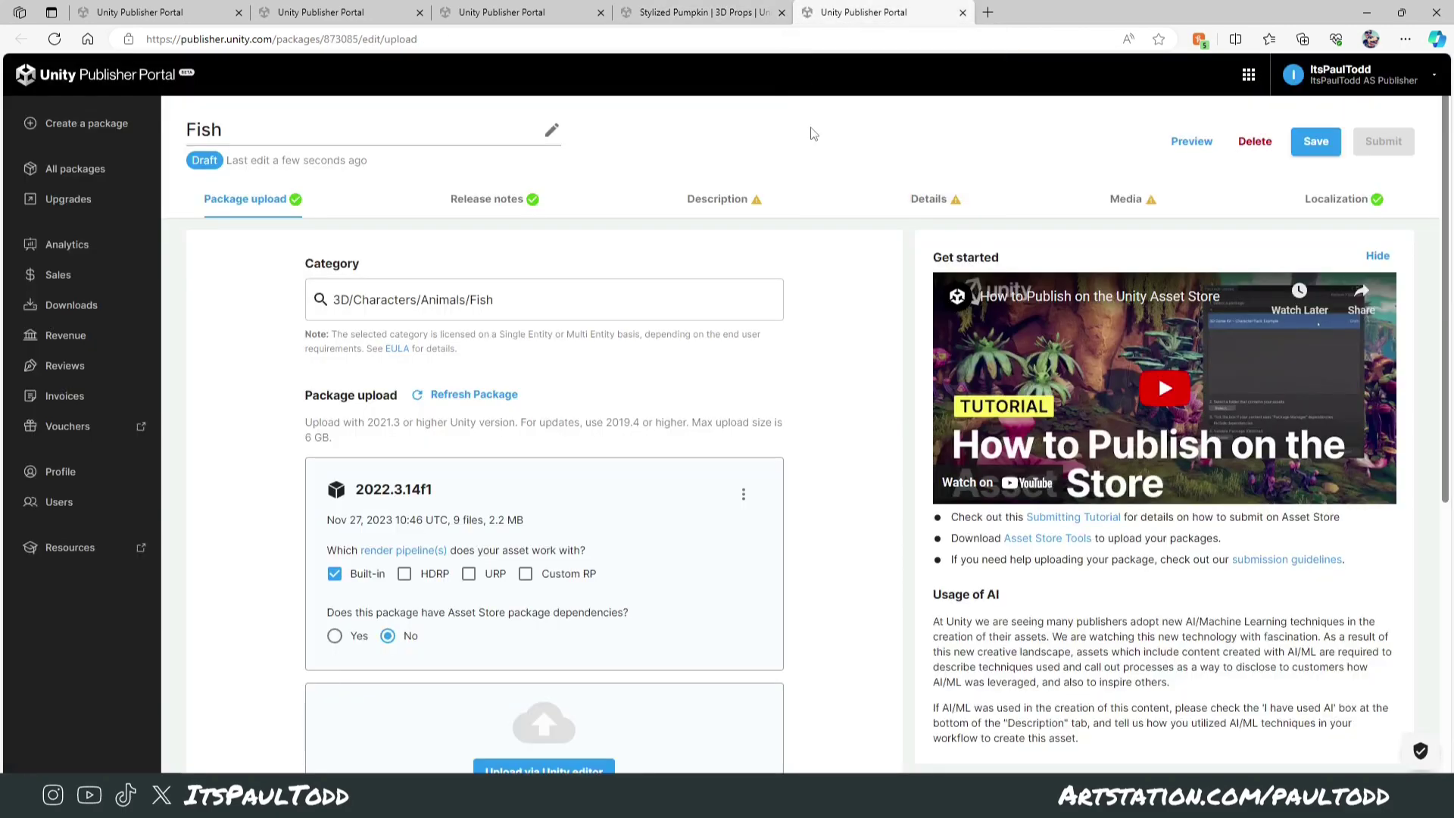